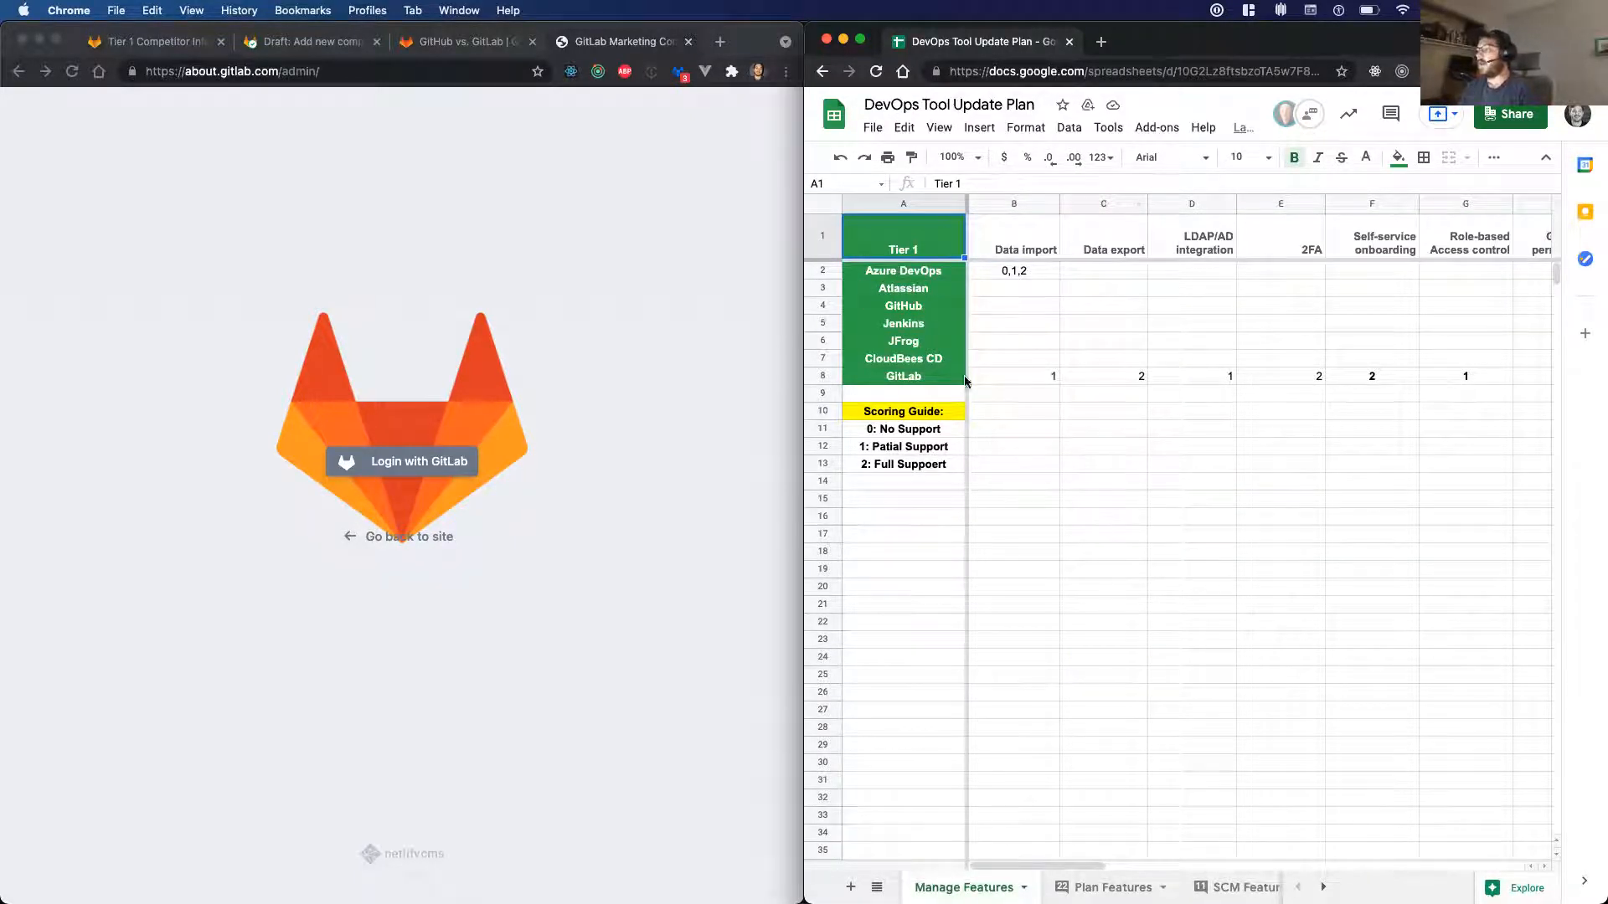
pyautogui.click(566, 350)
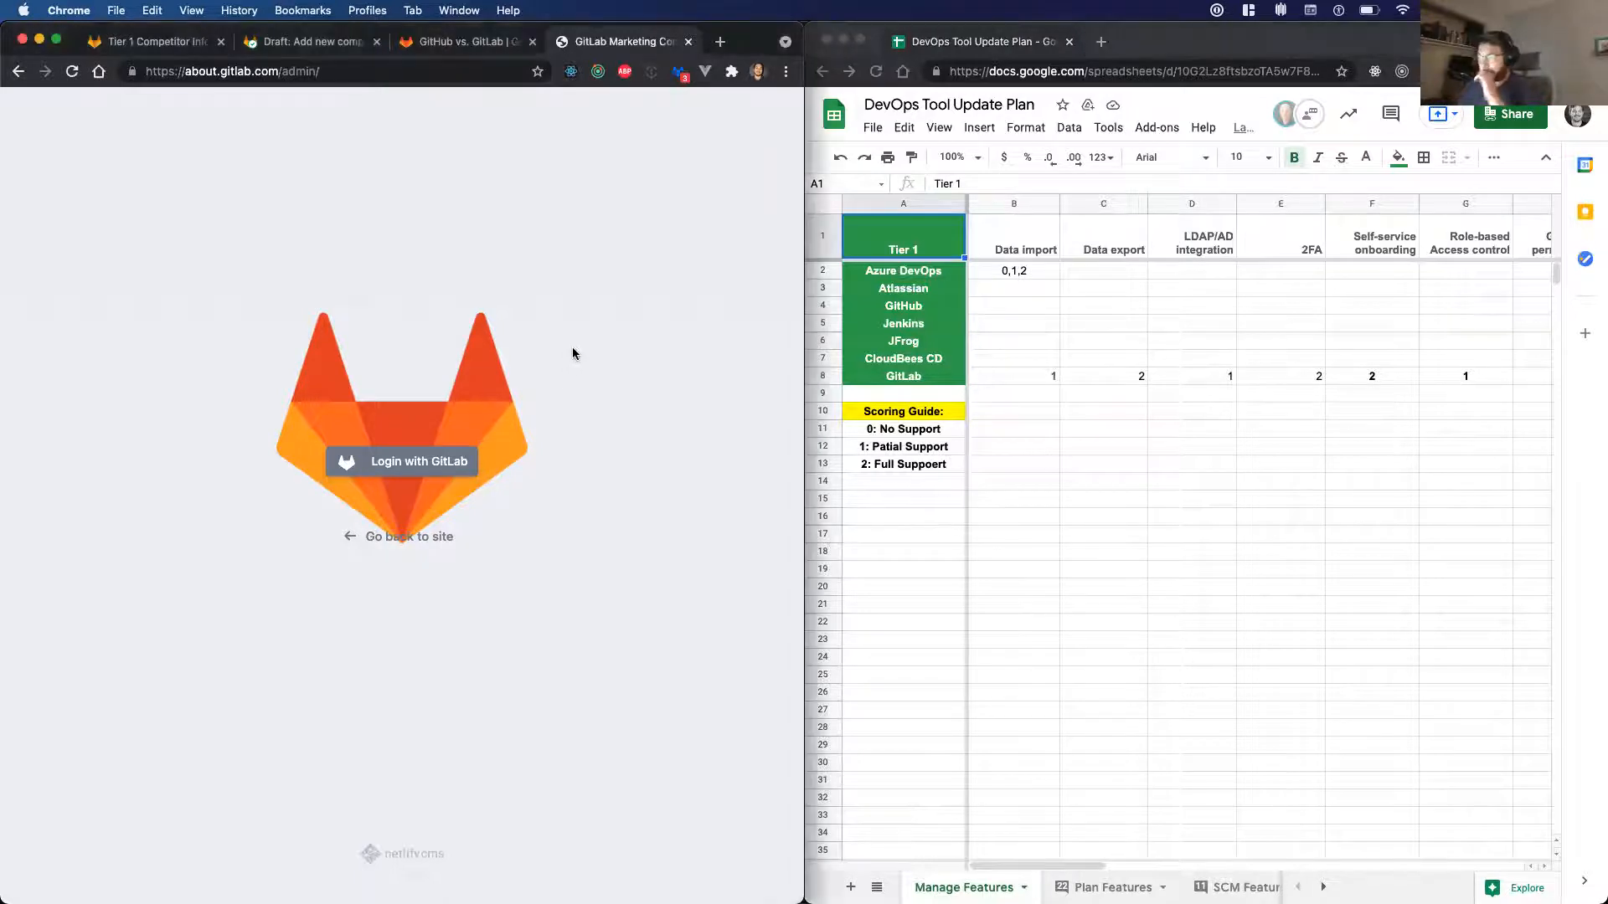
pyautogui.click(1095, 382)
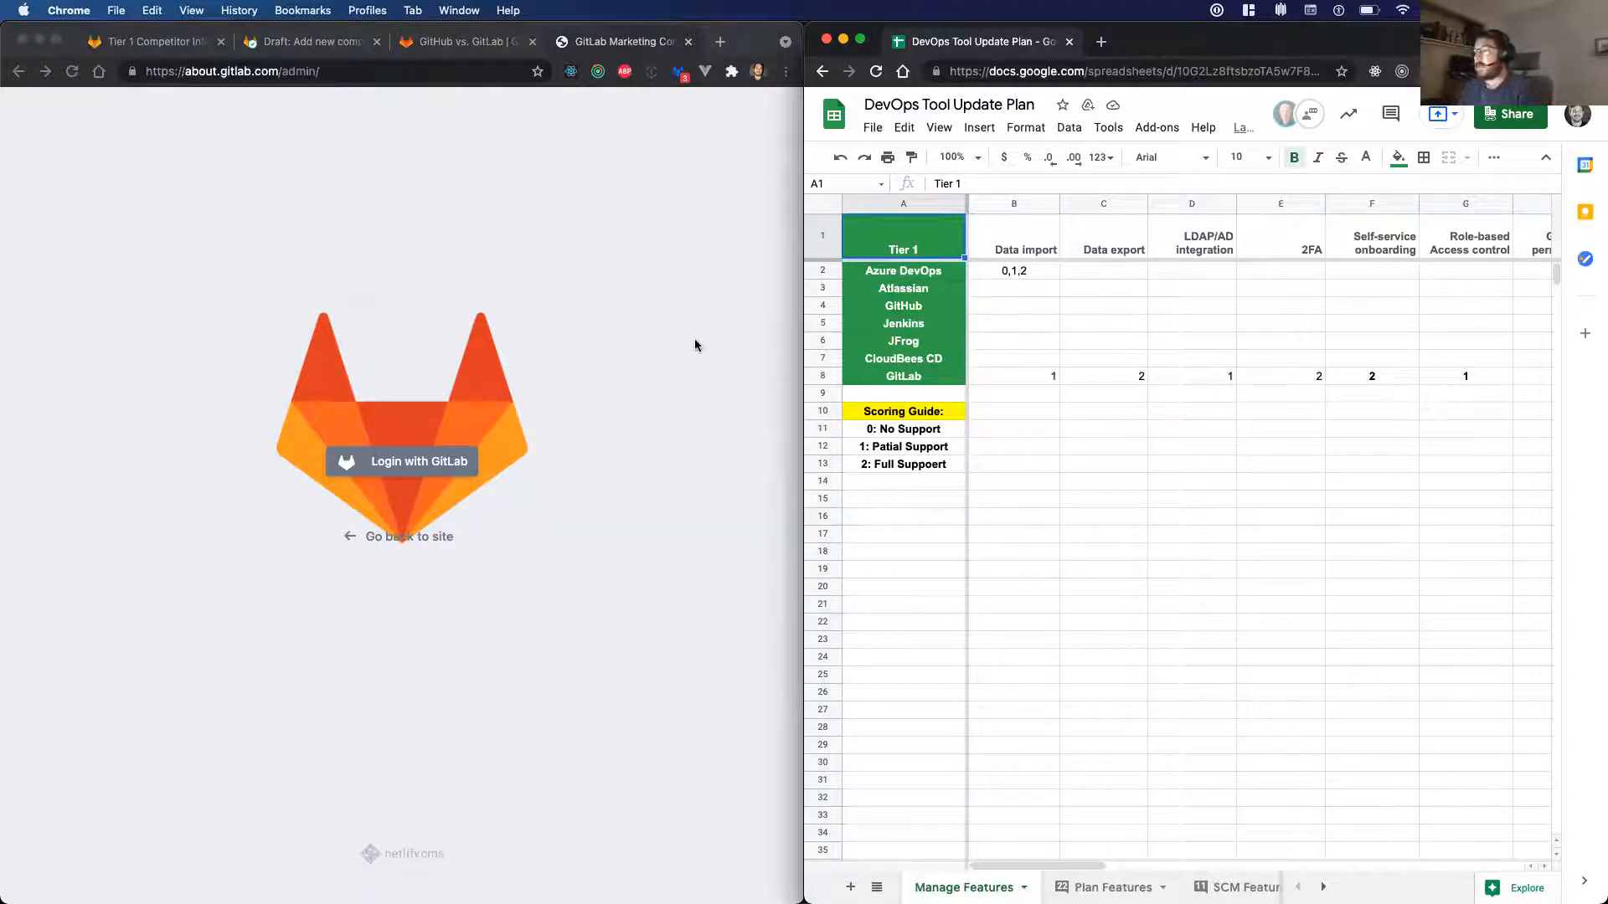
pyautogui.click(659, 366)
pyautogui.click(251, 73)
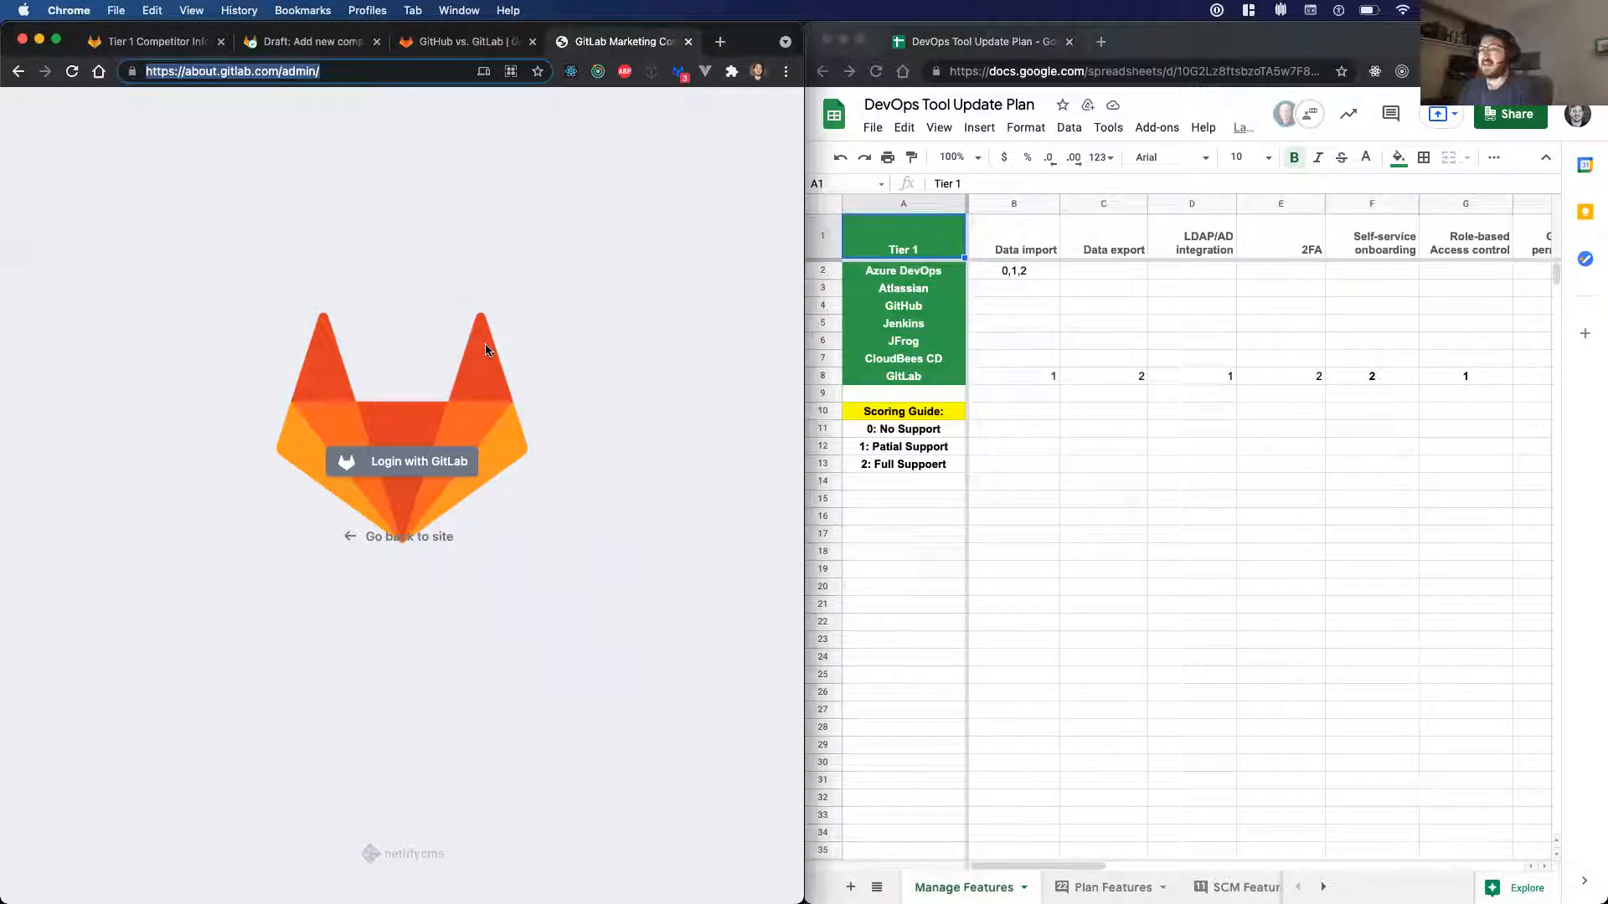
pyautogui.click(511, 253)
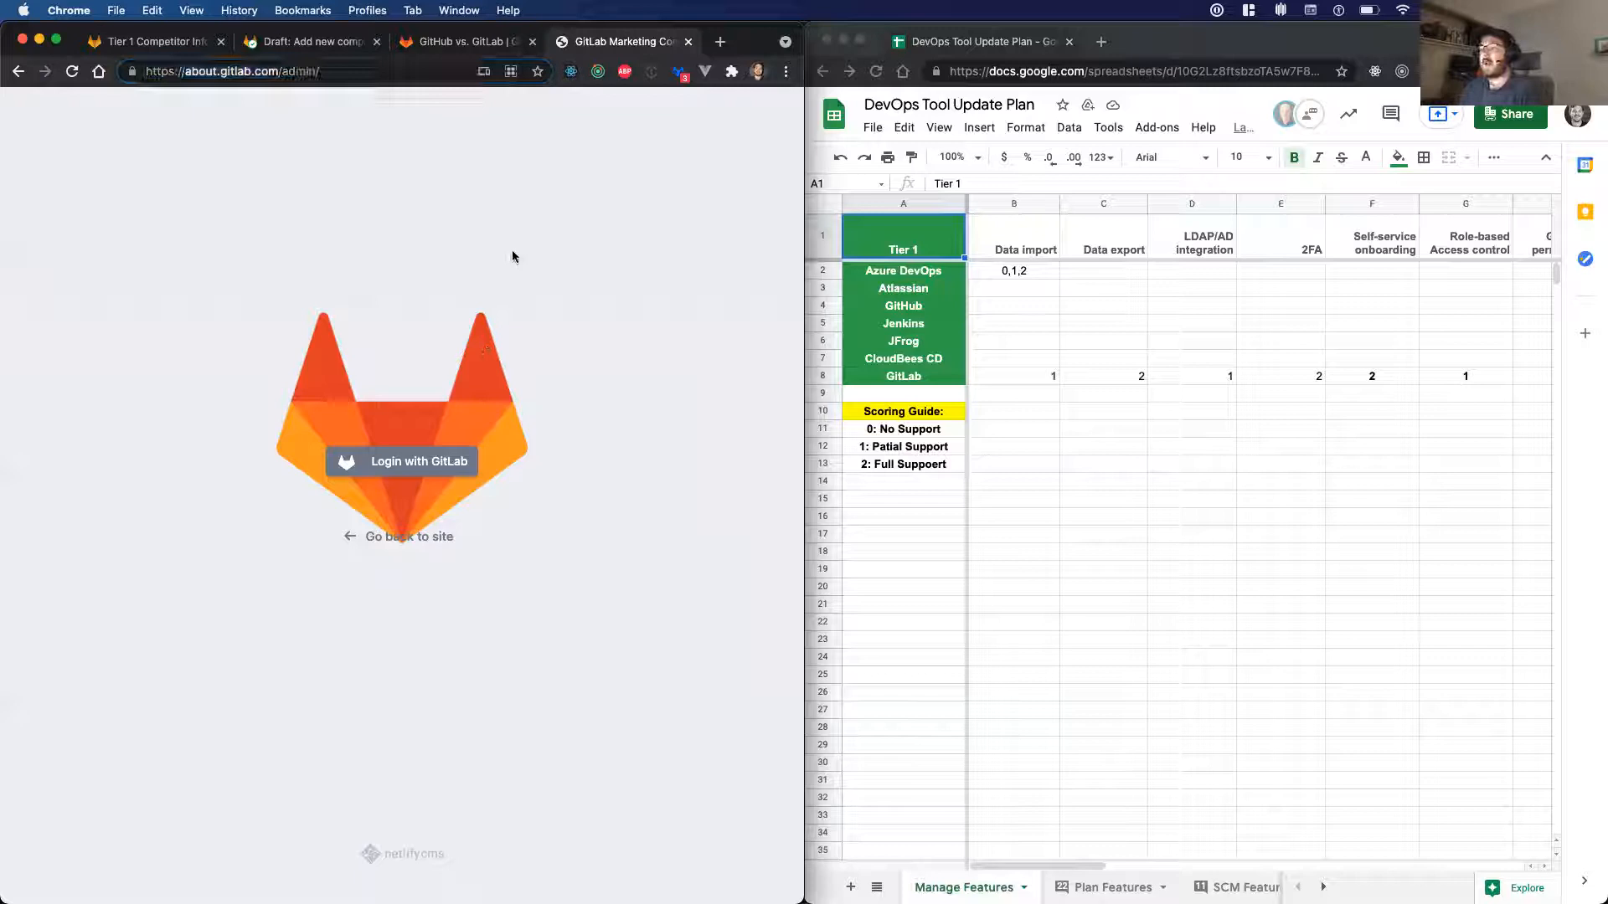
pyautogui.click(262, 73)
pyautogui.click(262, 72)
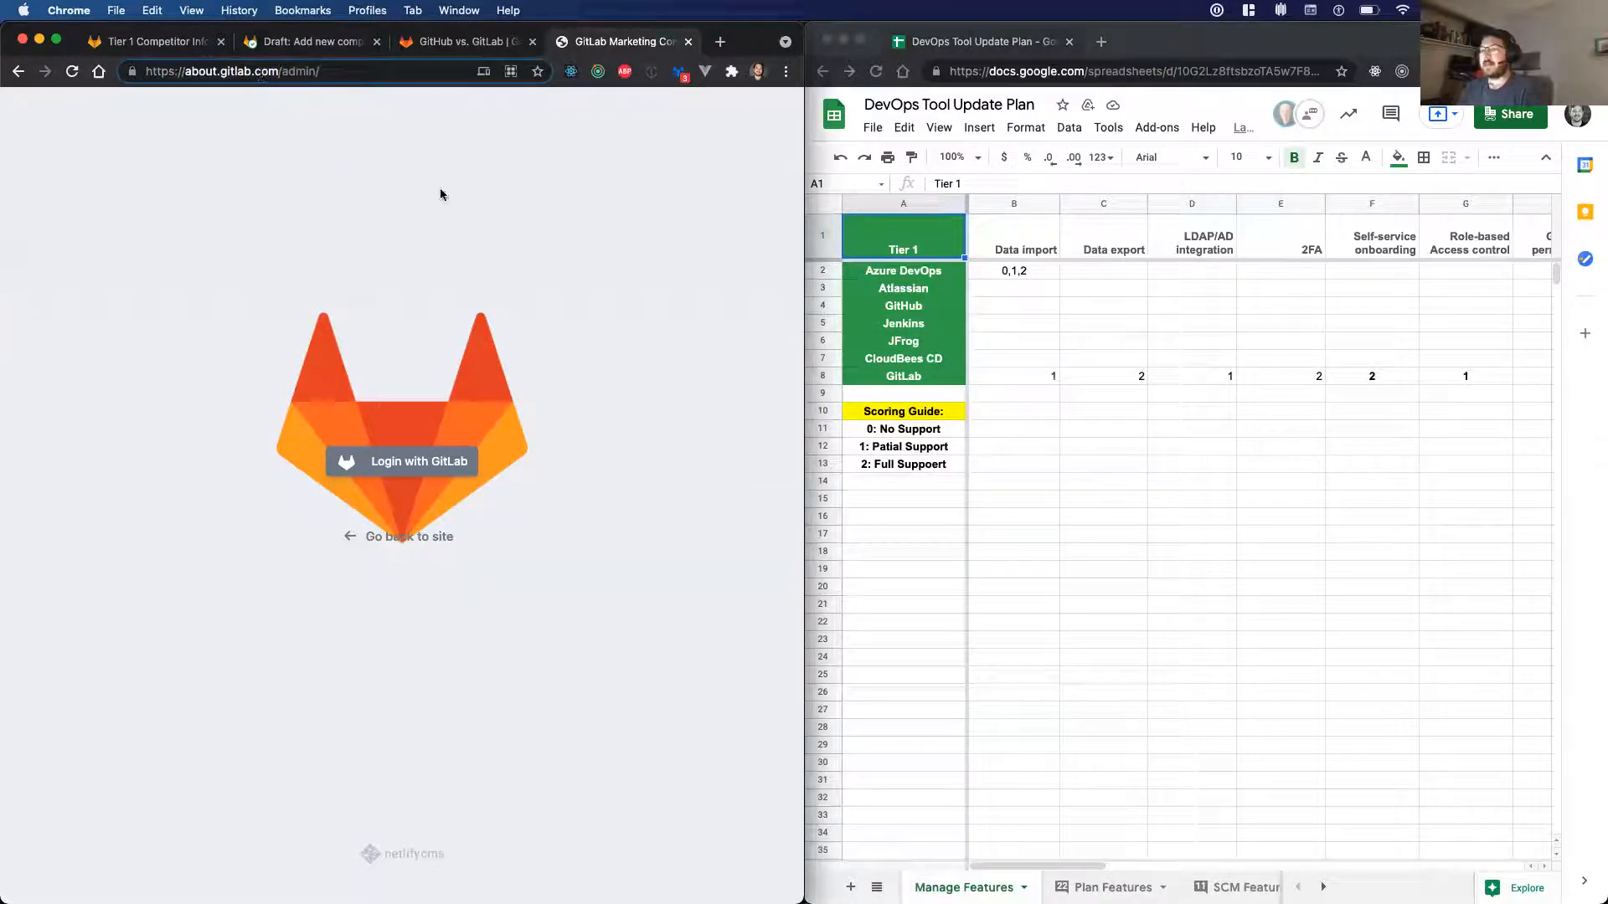
# - Log in to the admin site with GitLab and open the GitHub entry in the Comparison Pages collection
pyautogui.click(229, 223)
pyautogui.click(403, 456)
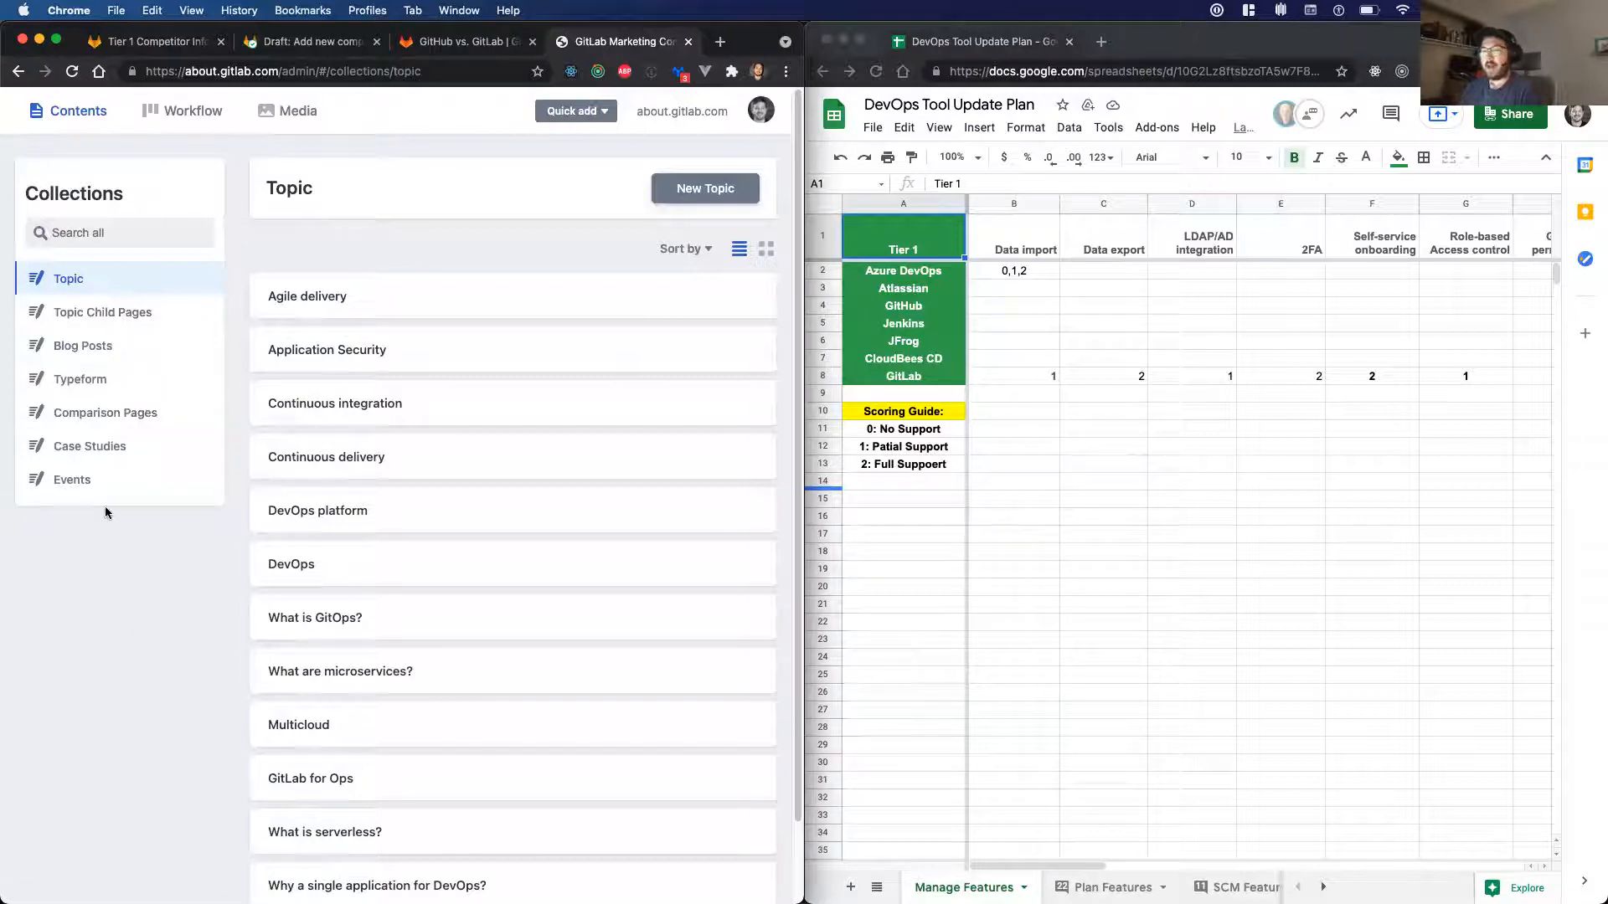
pyautogui.click(95, 420)
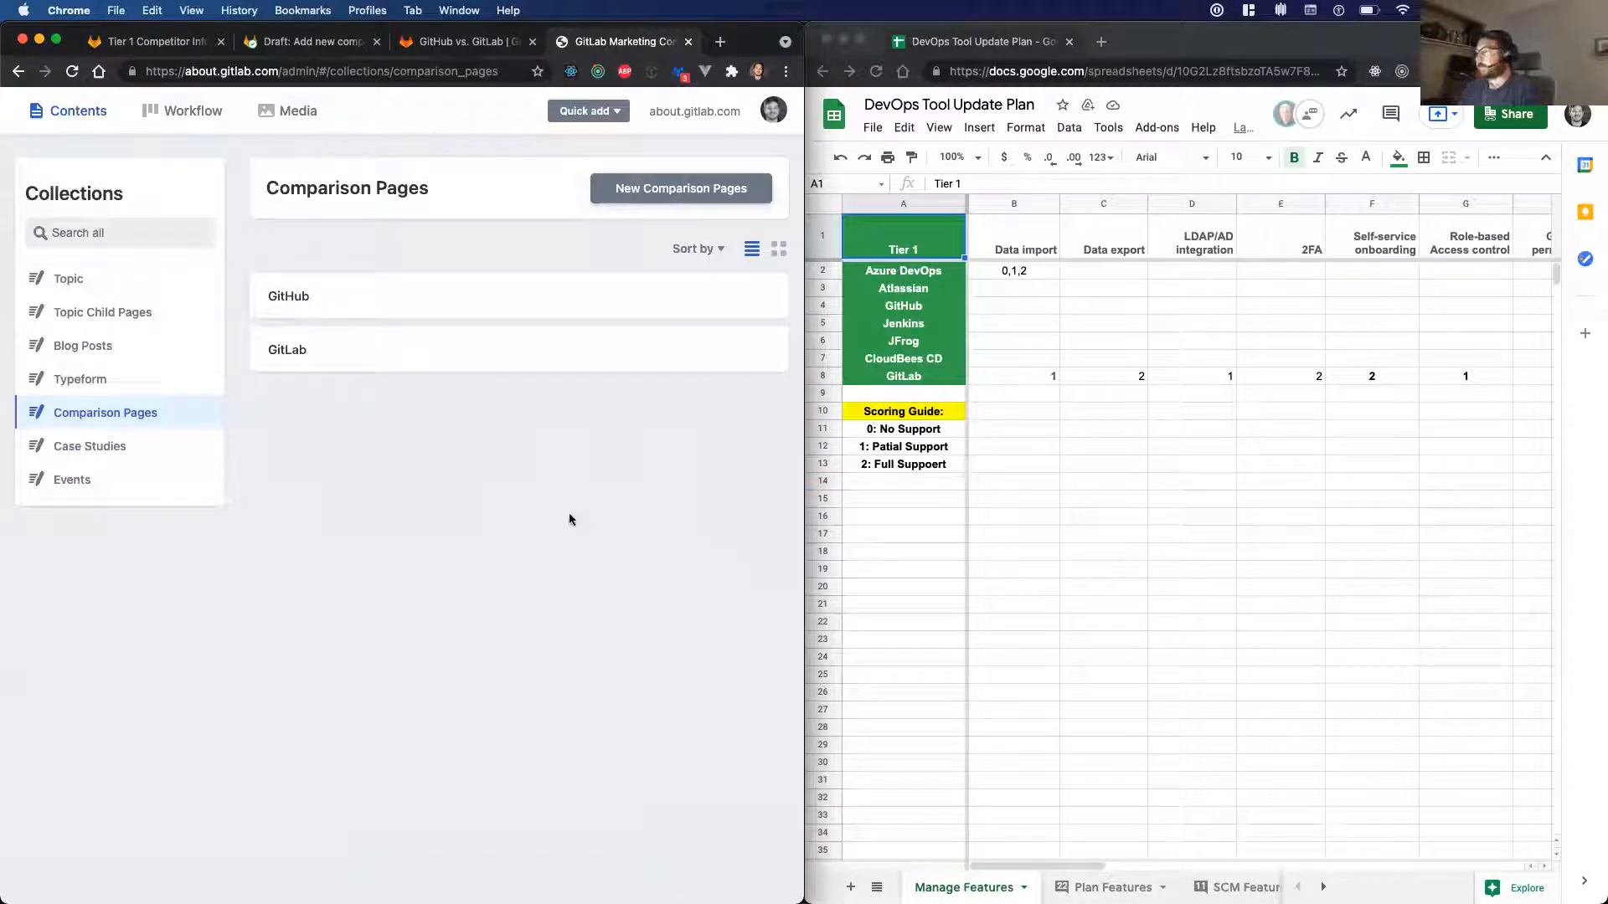
pyautogui.click(299, 296)
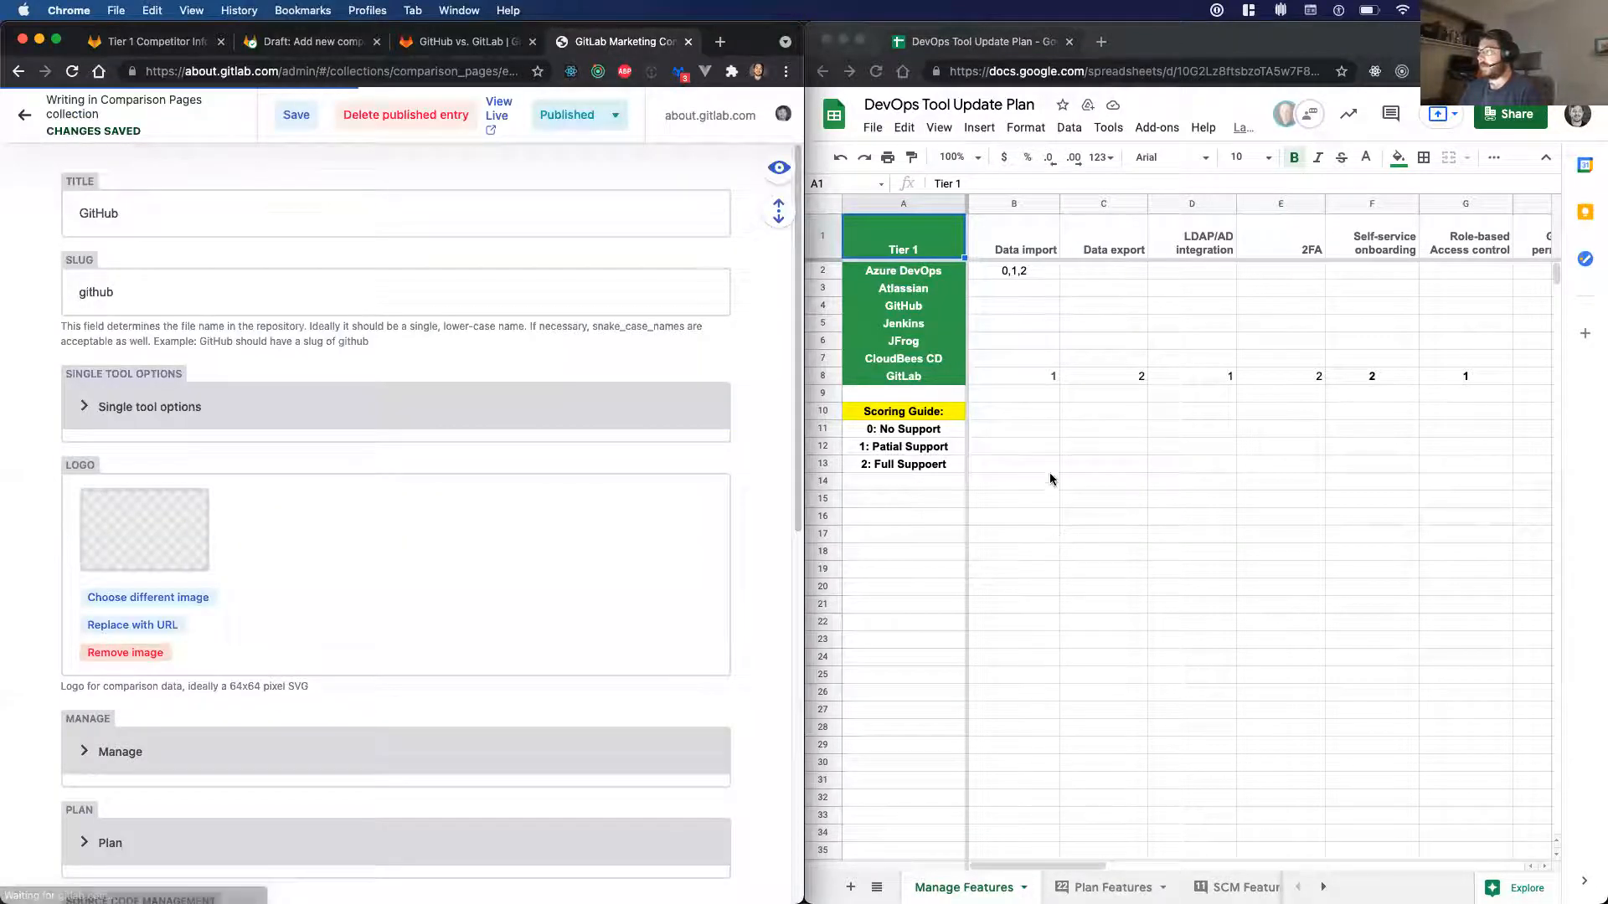
# - Examine the GitHub entry's Title and Slug fields and the naming guidance given for the slug
pyautogui.click(1050, 440)
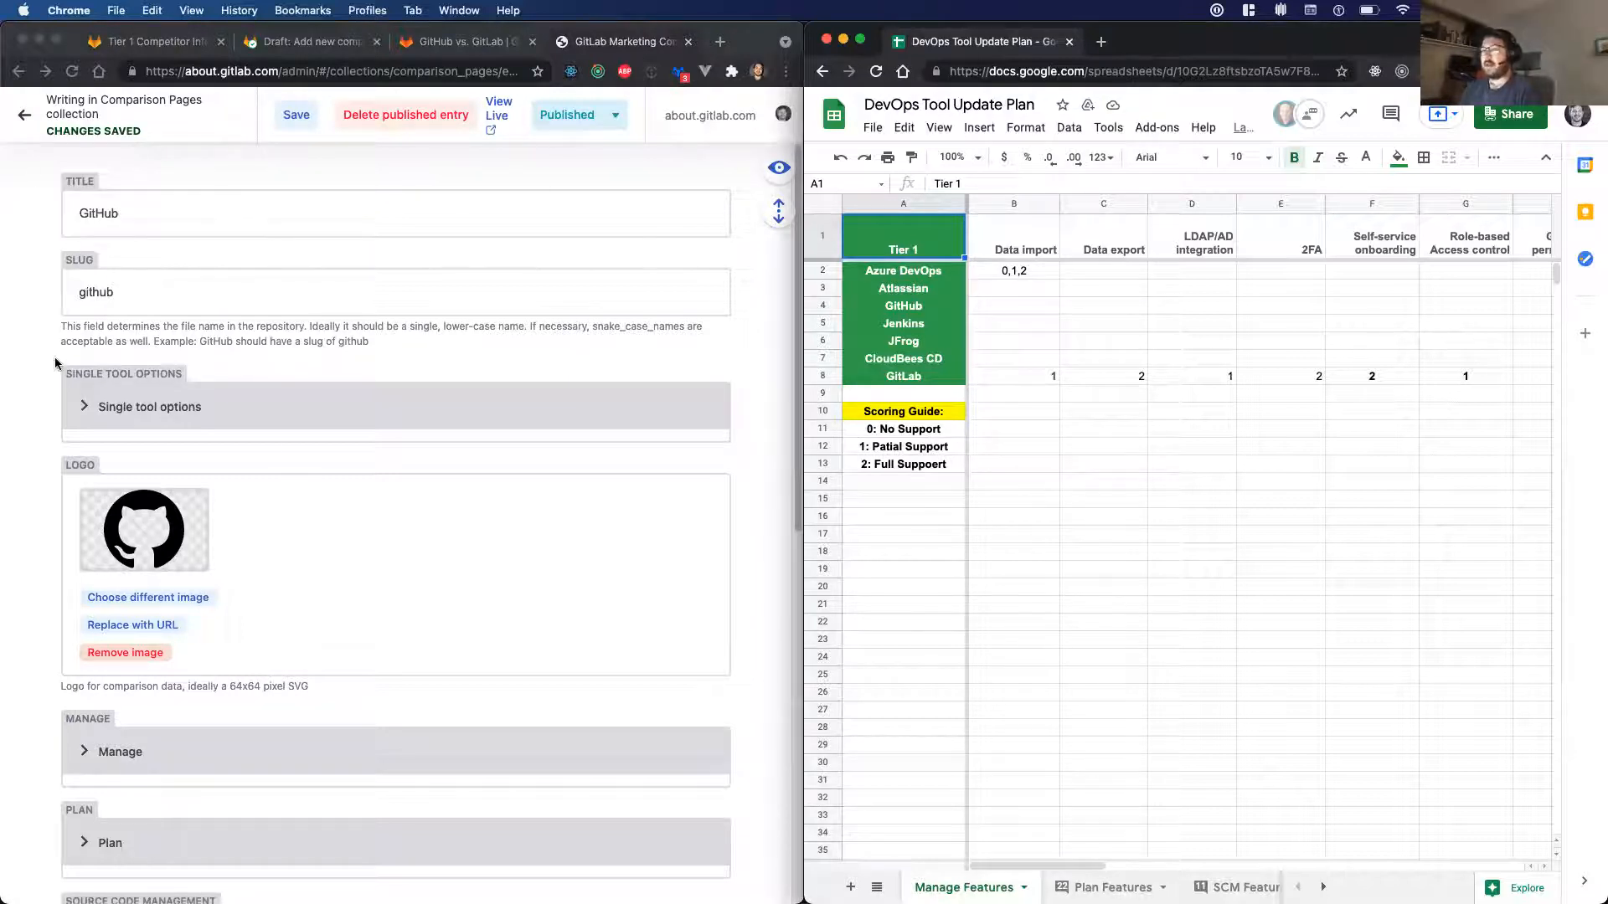
pyautogui.scroll(-1, 115, 627)
pyautogui.scroll(1, 38, 513)
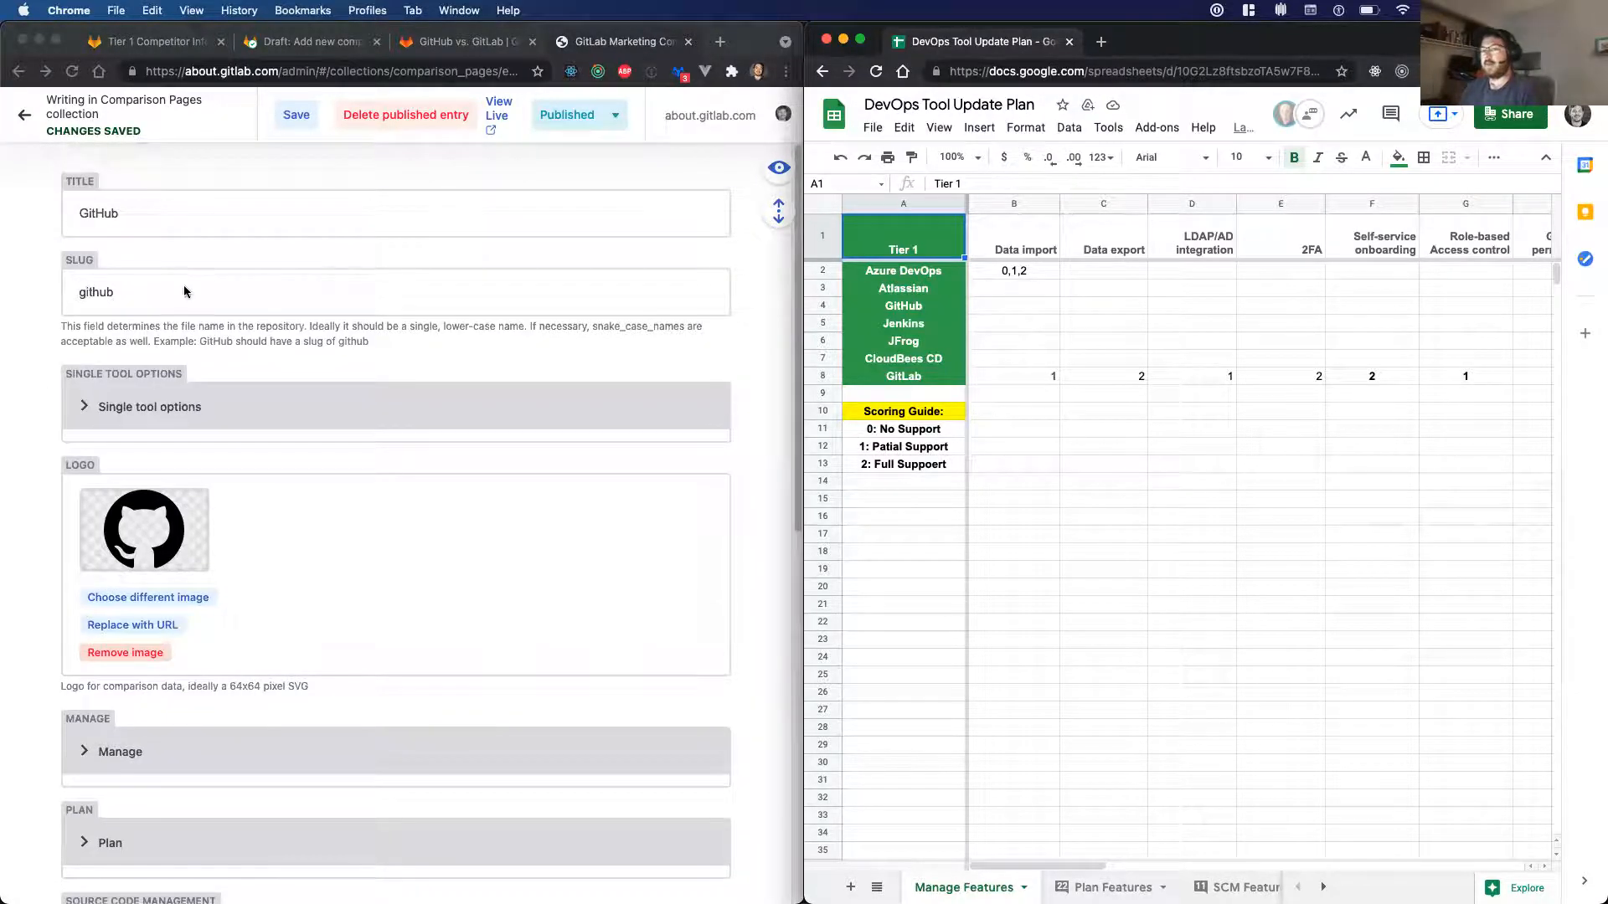
pyautogui.click(202, 214)
pyautogui.click(202, 214)
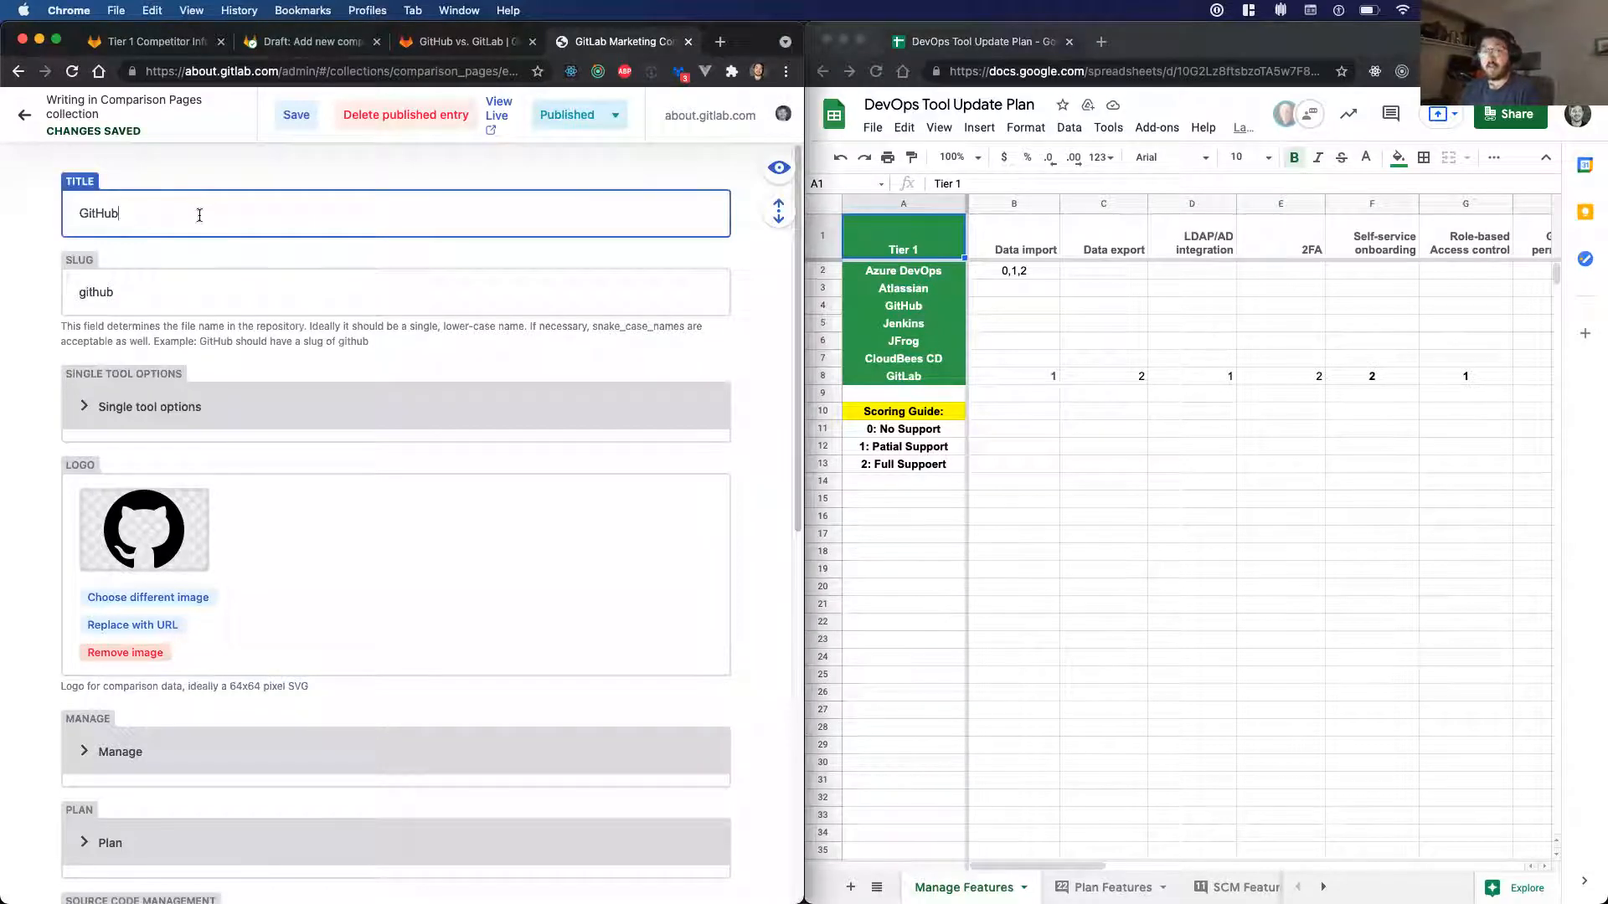
pyautogui.doubleClick(99, 218)
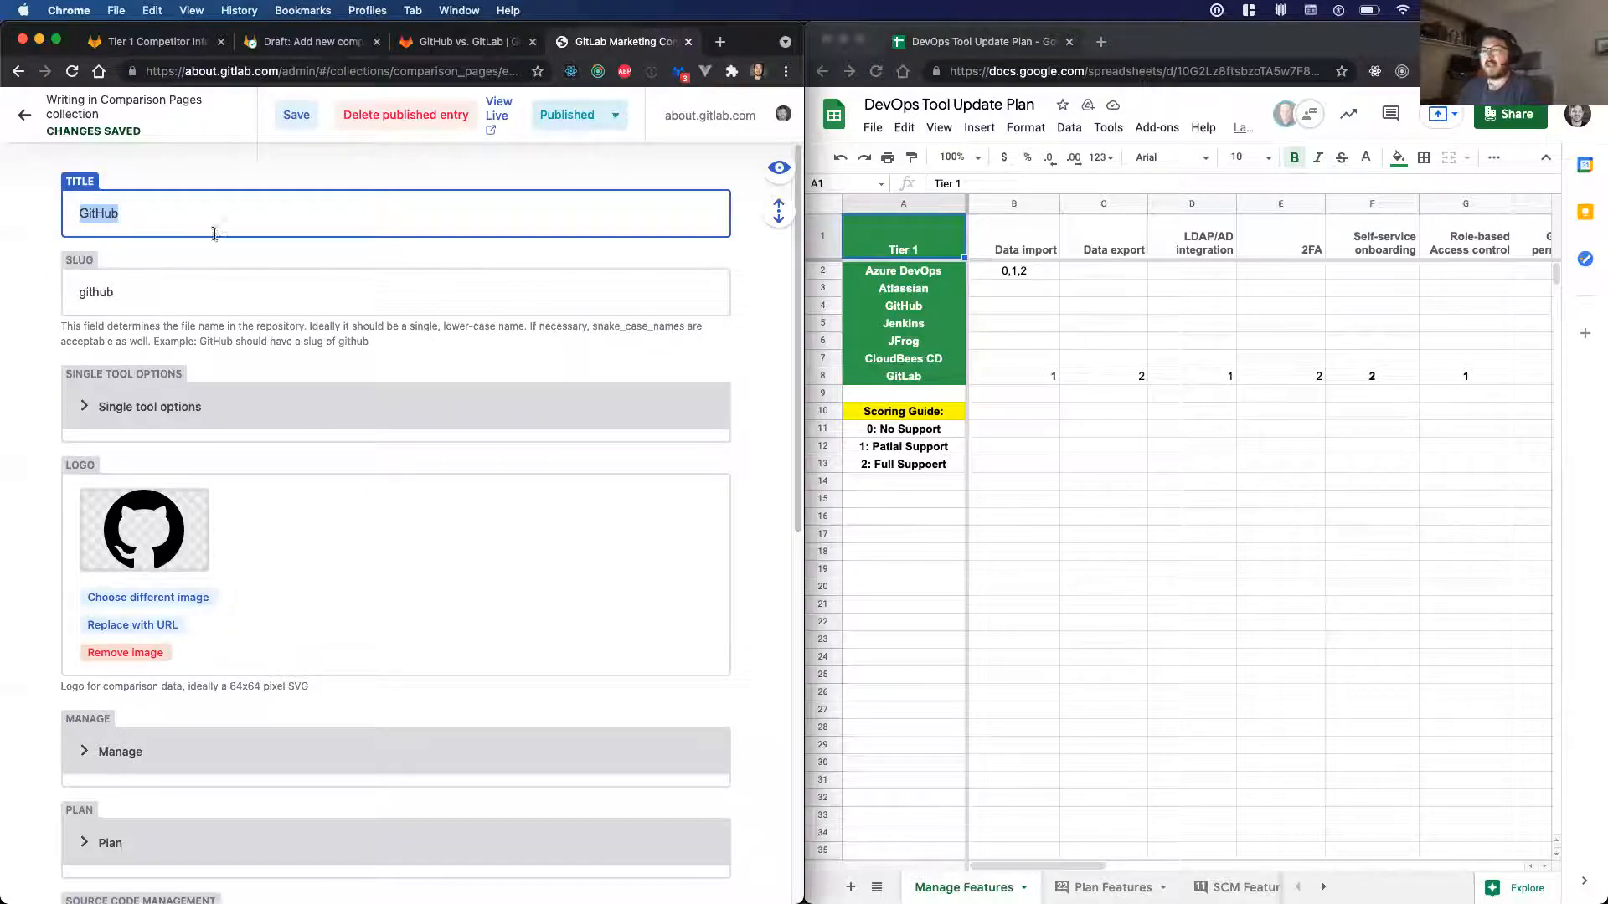
pyautogui.doubleClick(102, 293)
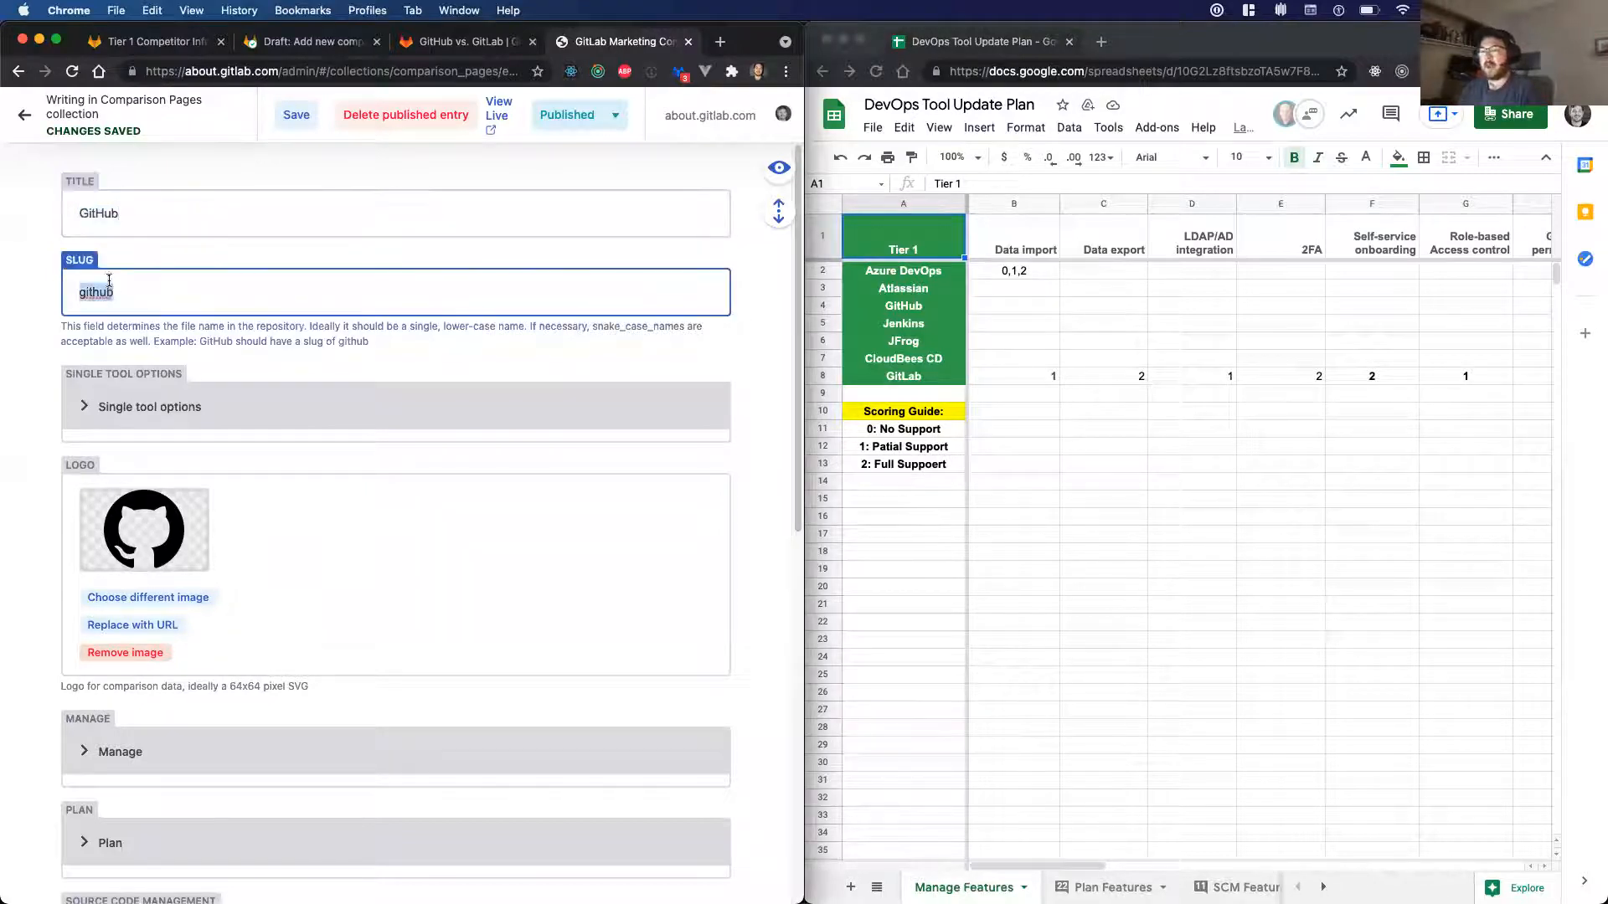
pyautogui.tripleClick(216, 342)
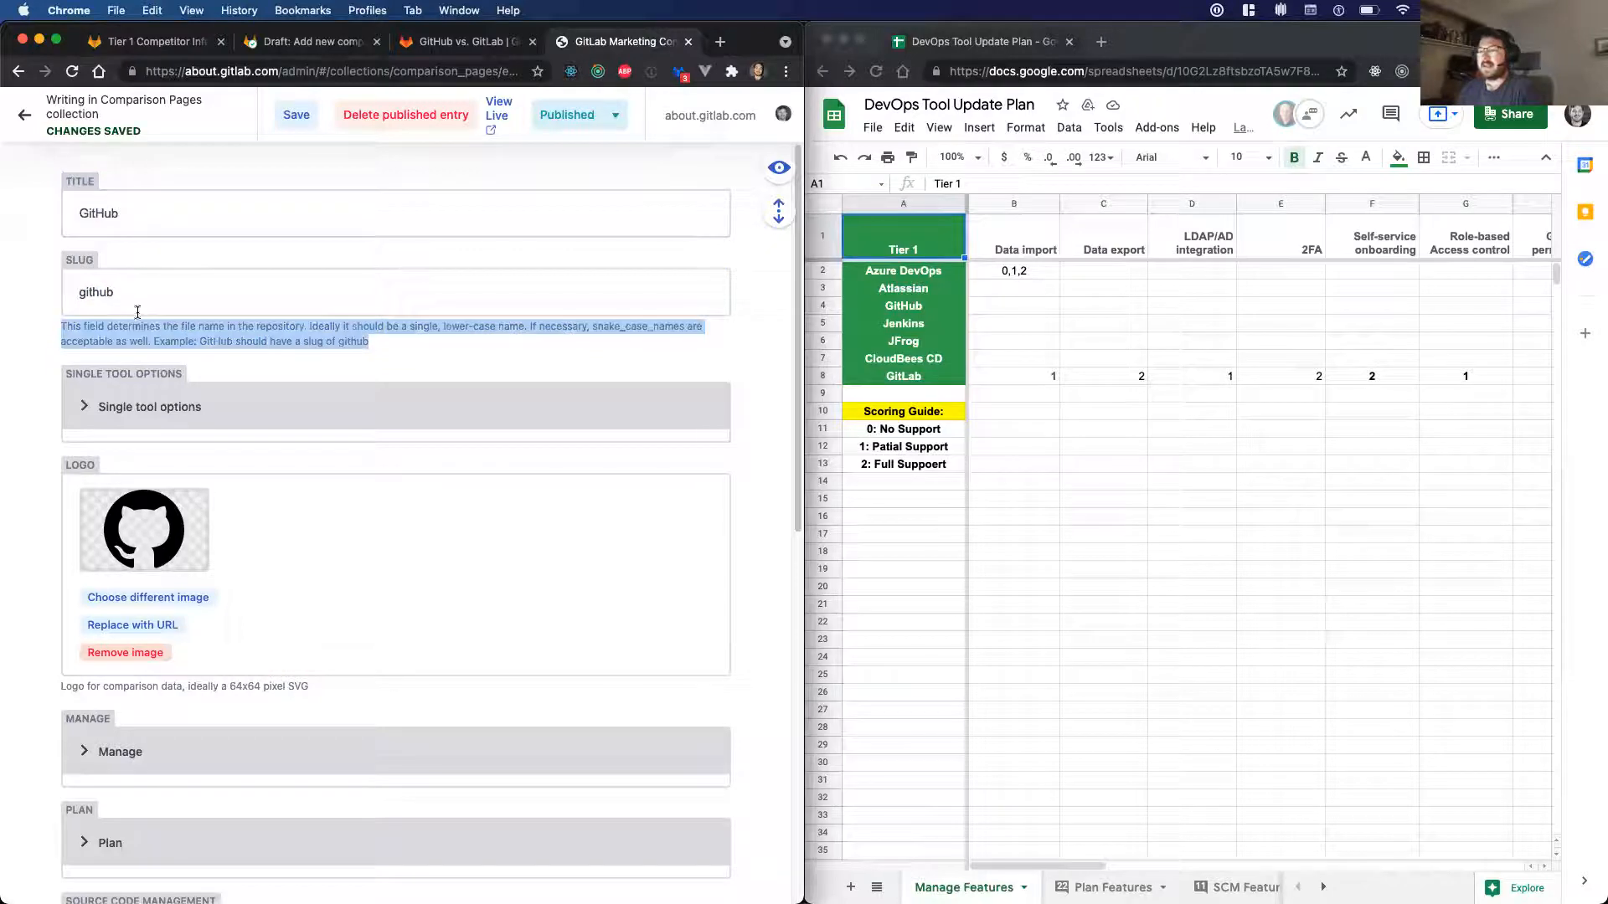
pyautogui.tripleClick(218, 343)
pyautogui.click(206, 330)
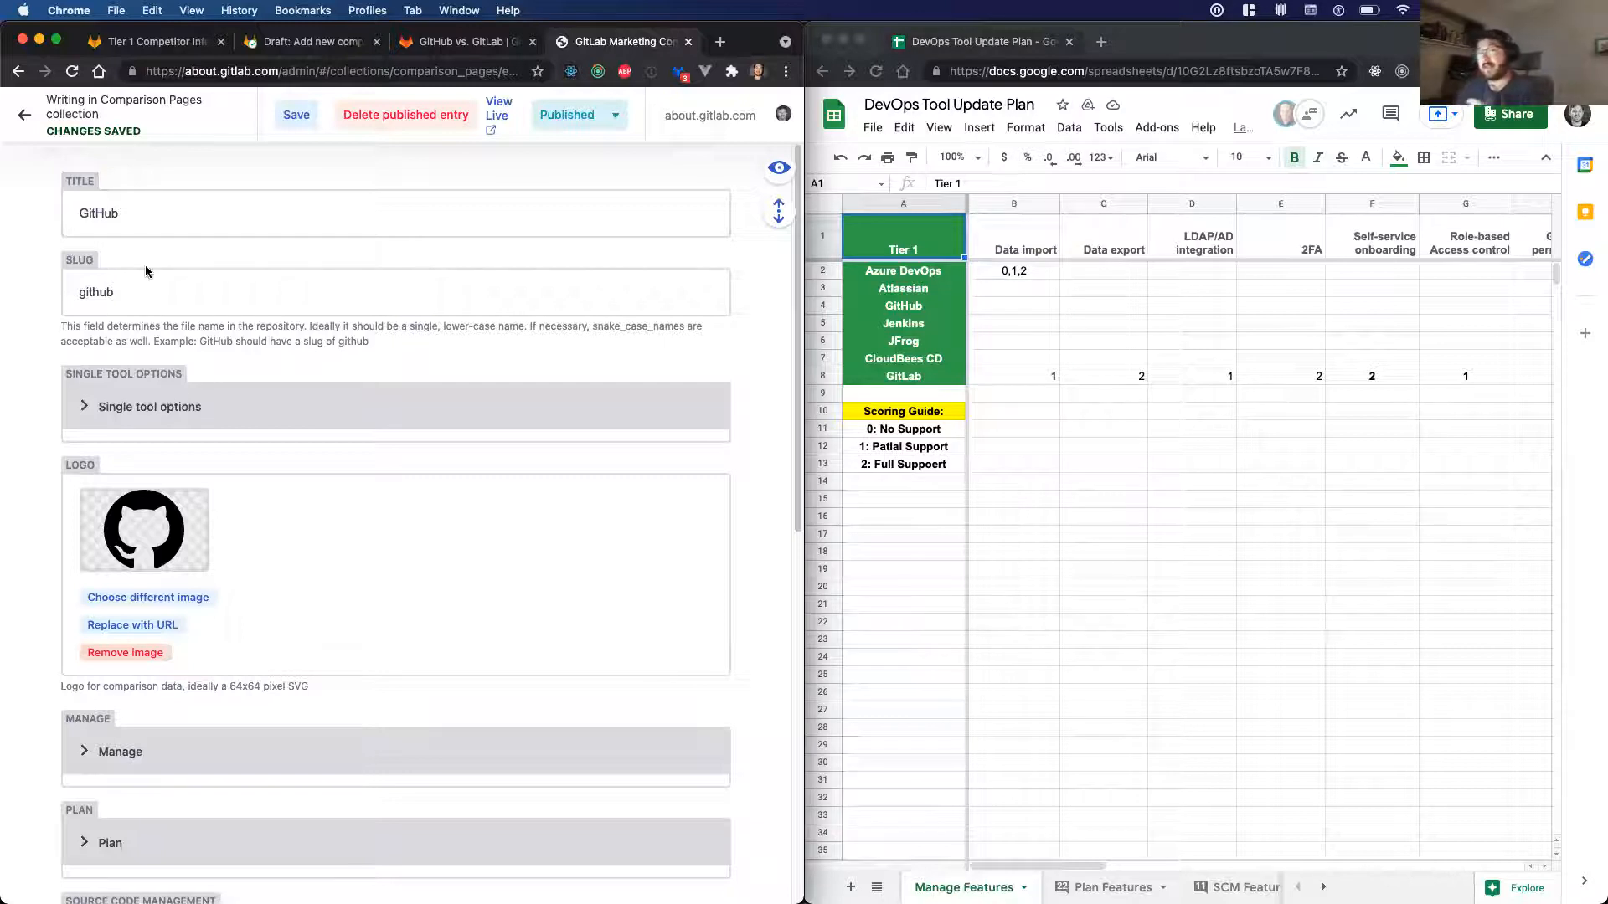
pyautogui.doubleClick(147, 307)
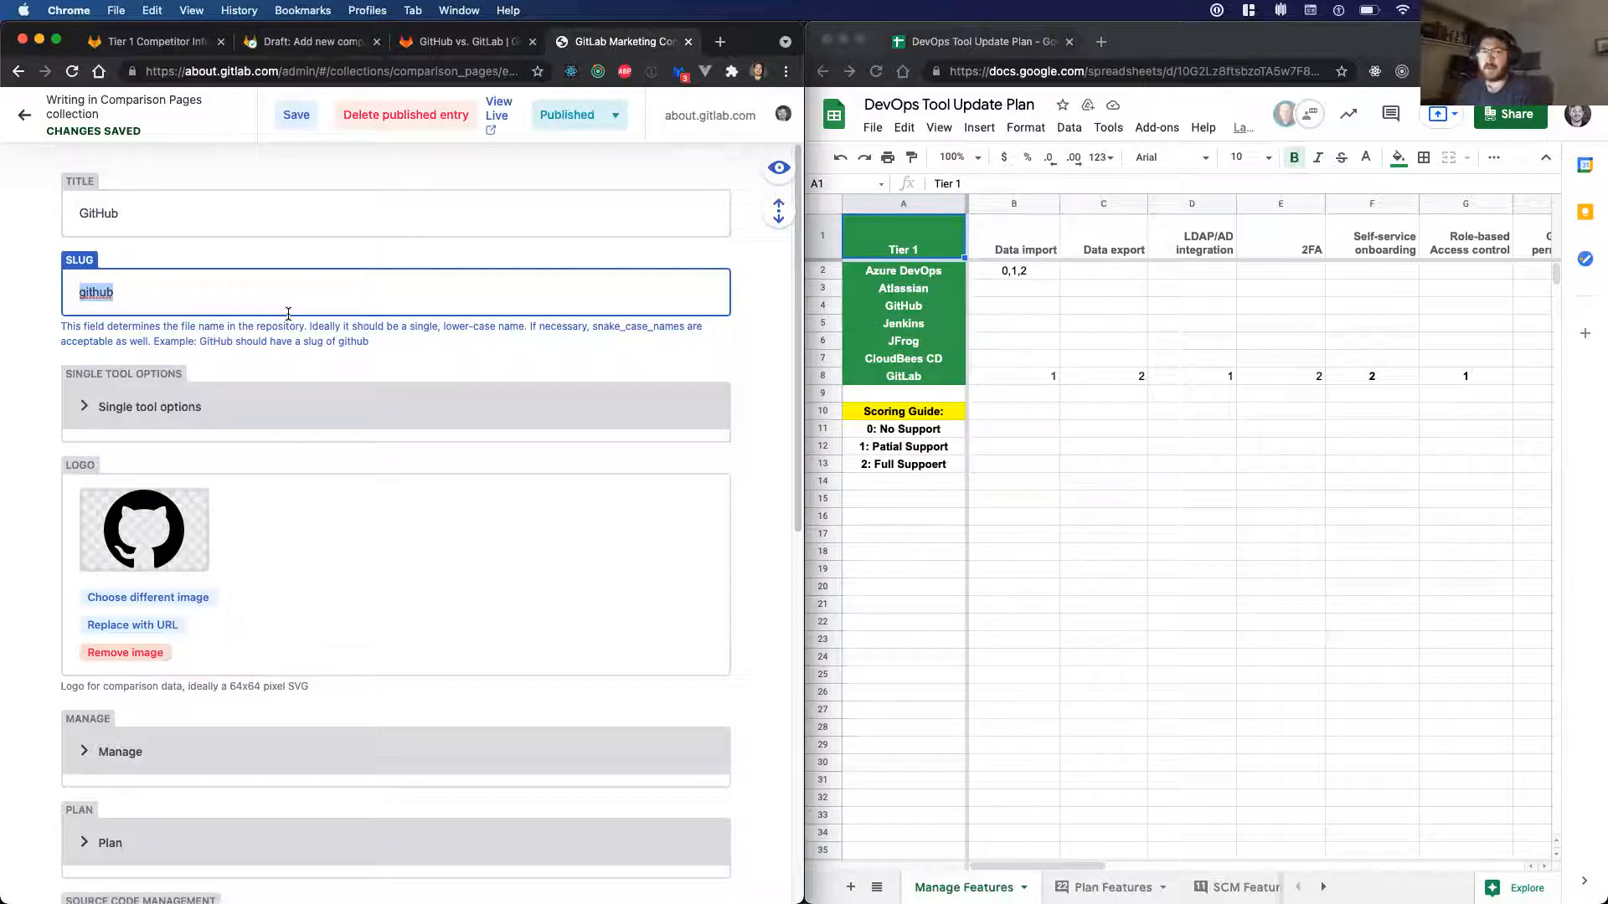
pyautogui.doubleClick(623, 329)
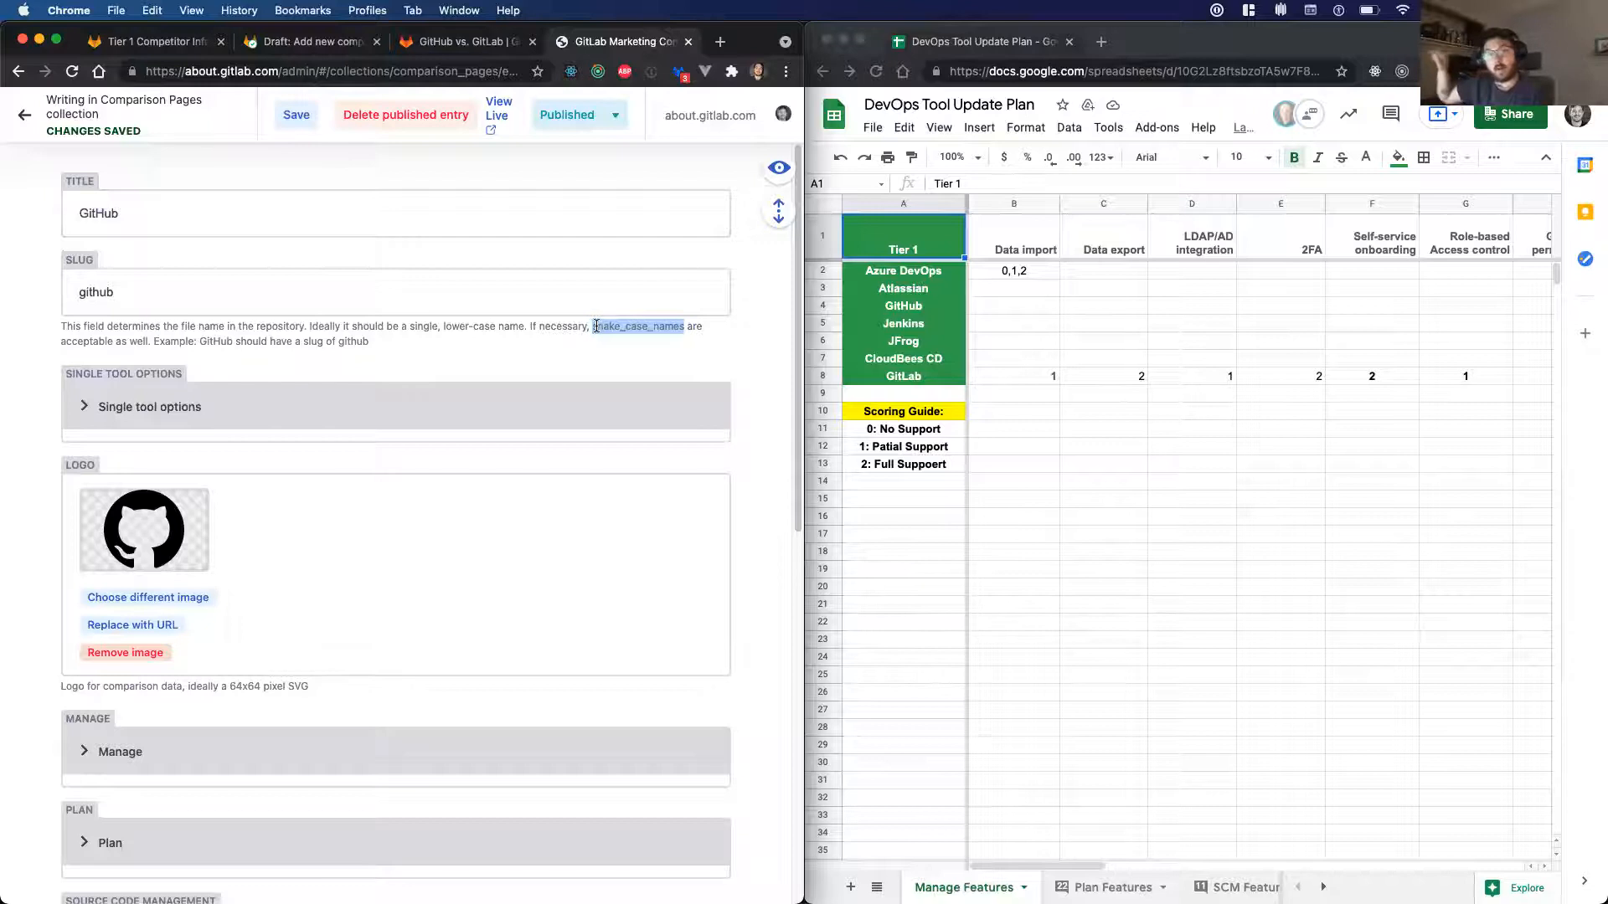
pyautogui.scroll(-1, 242, 267)
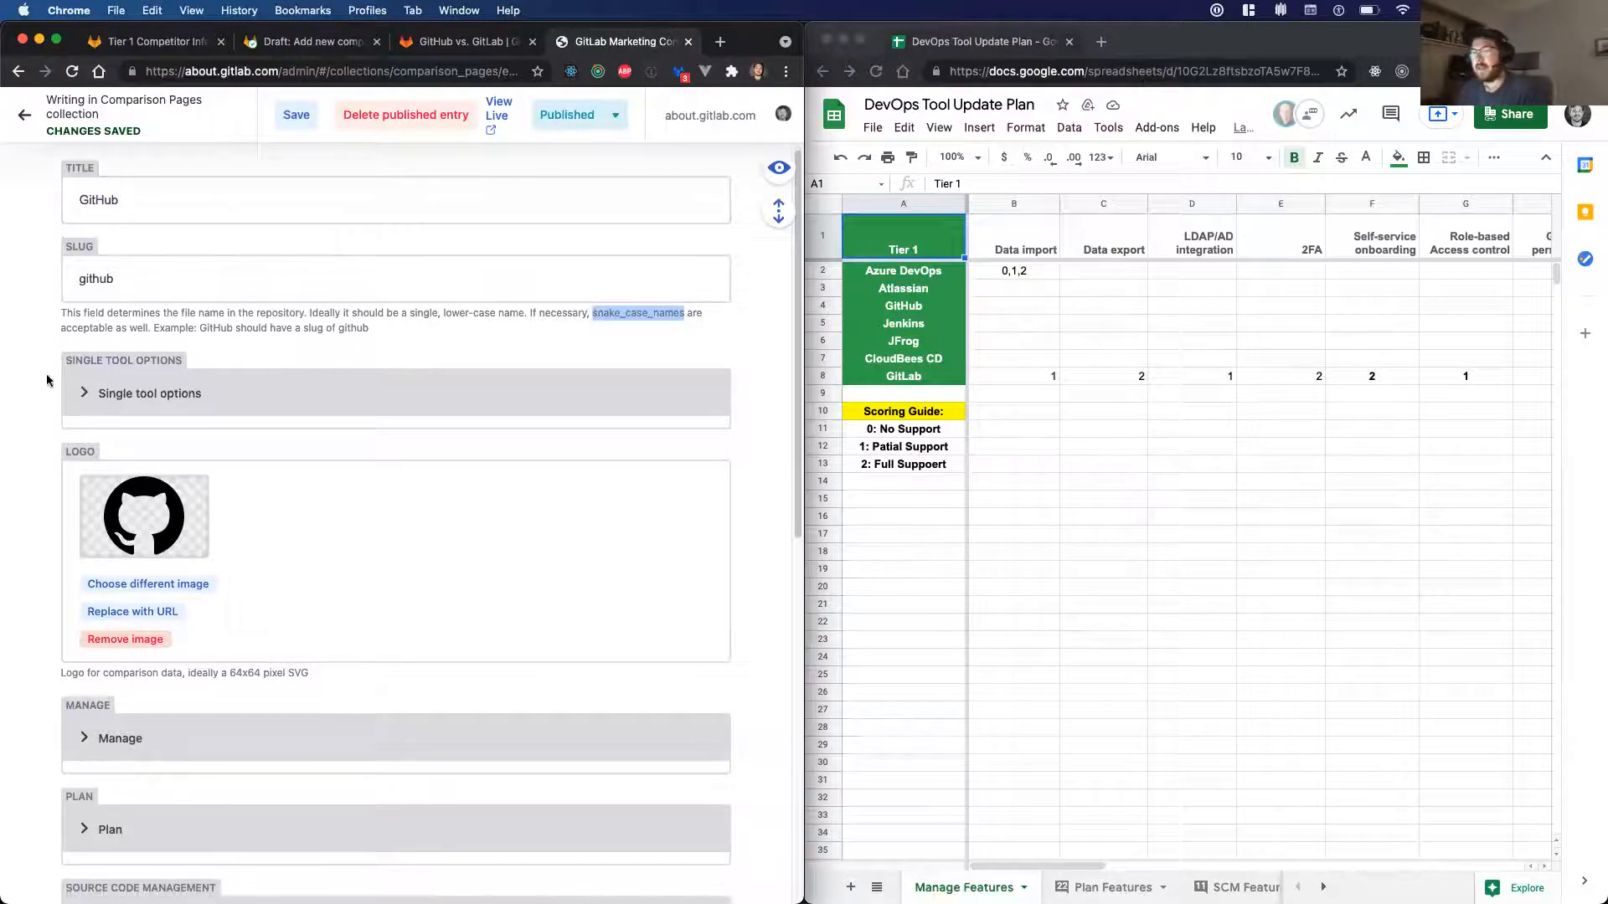
pyautogui.doubleClick(91, 275)
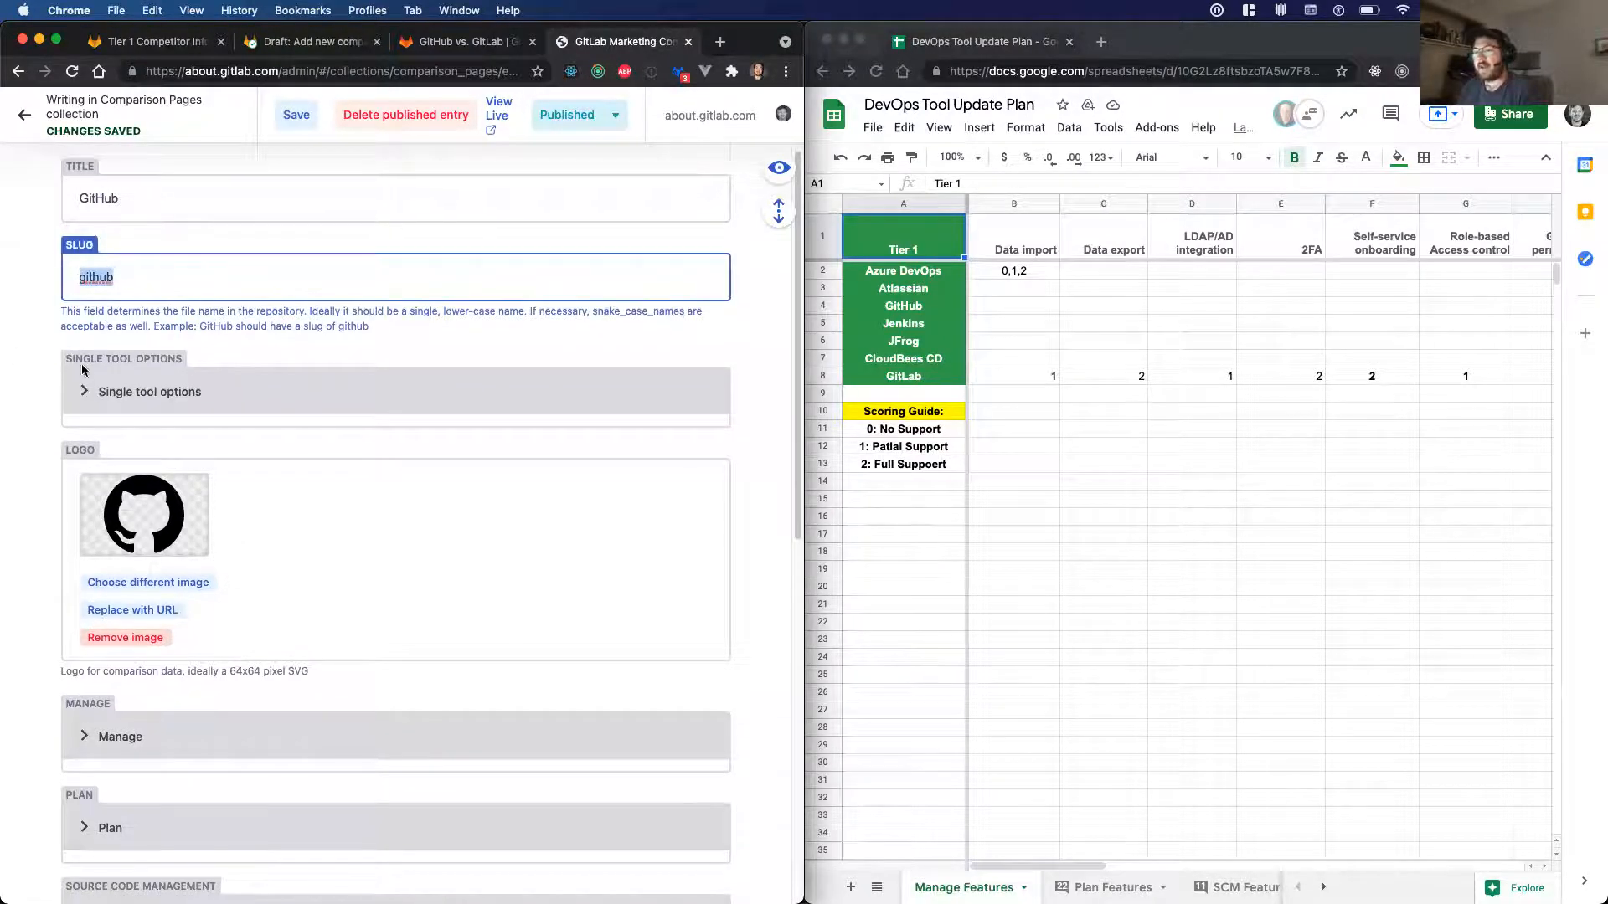
# - Expand the Single tool options of the GitHub entry and switch Single Tool on
pyautogui.scroll(-2, 67, 352)
pyautogui.click(81, 344)
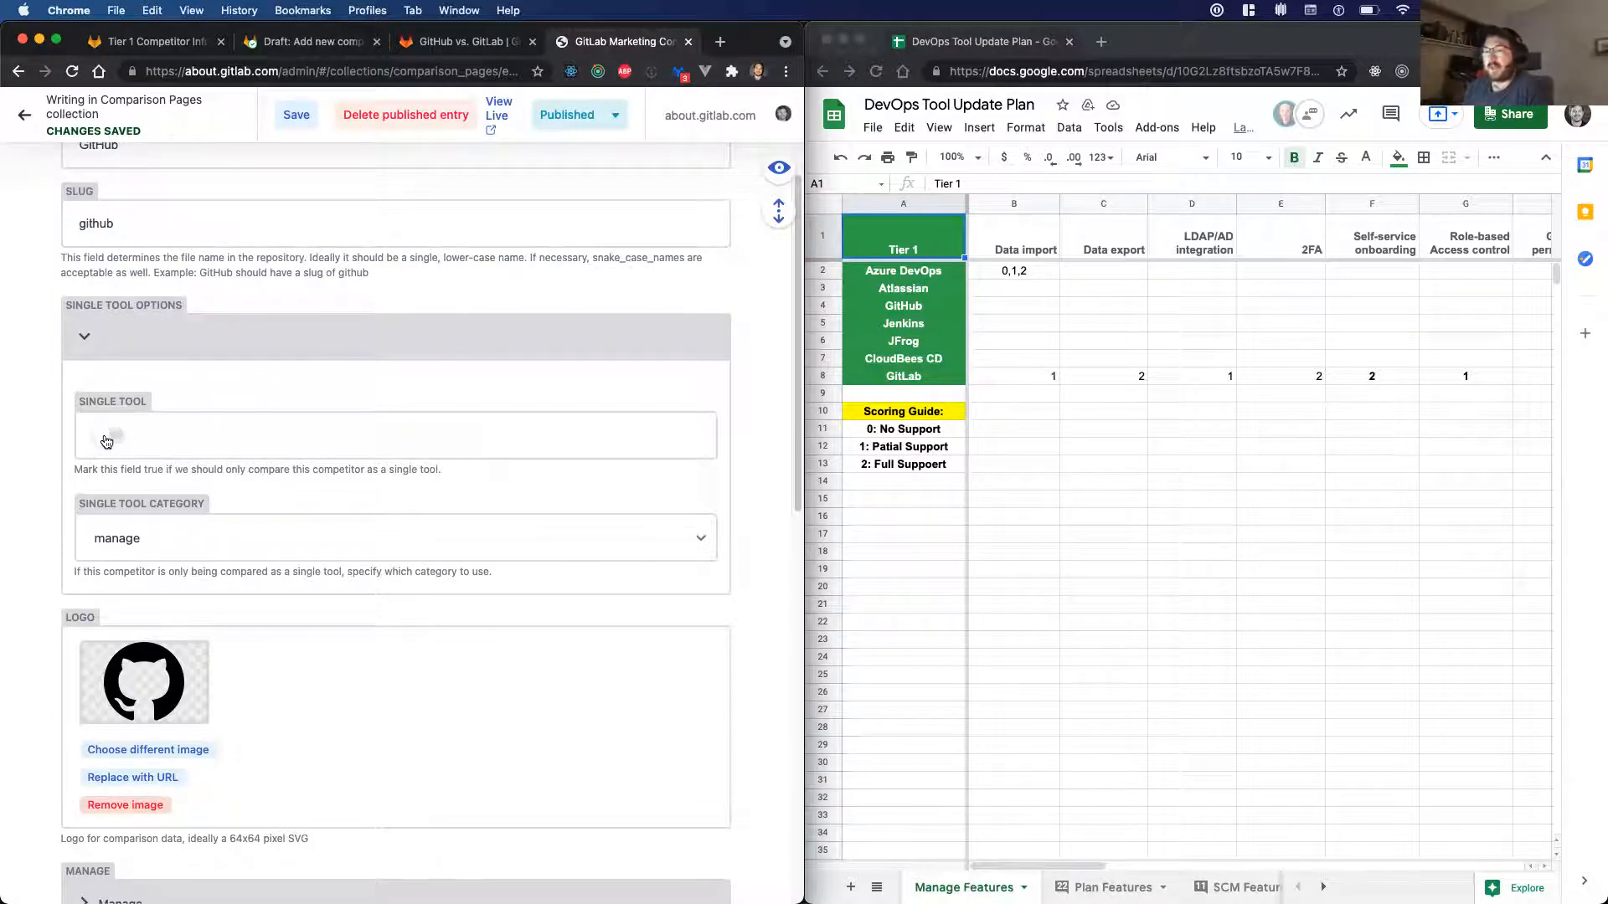
pyautogui.click(86, 339)
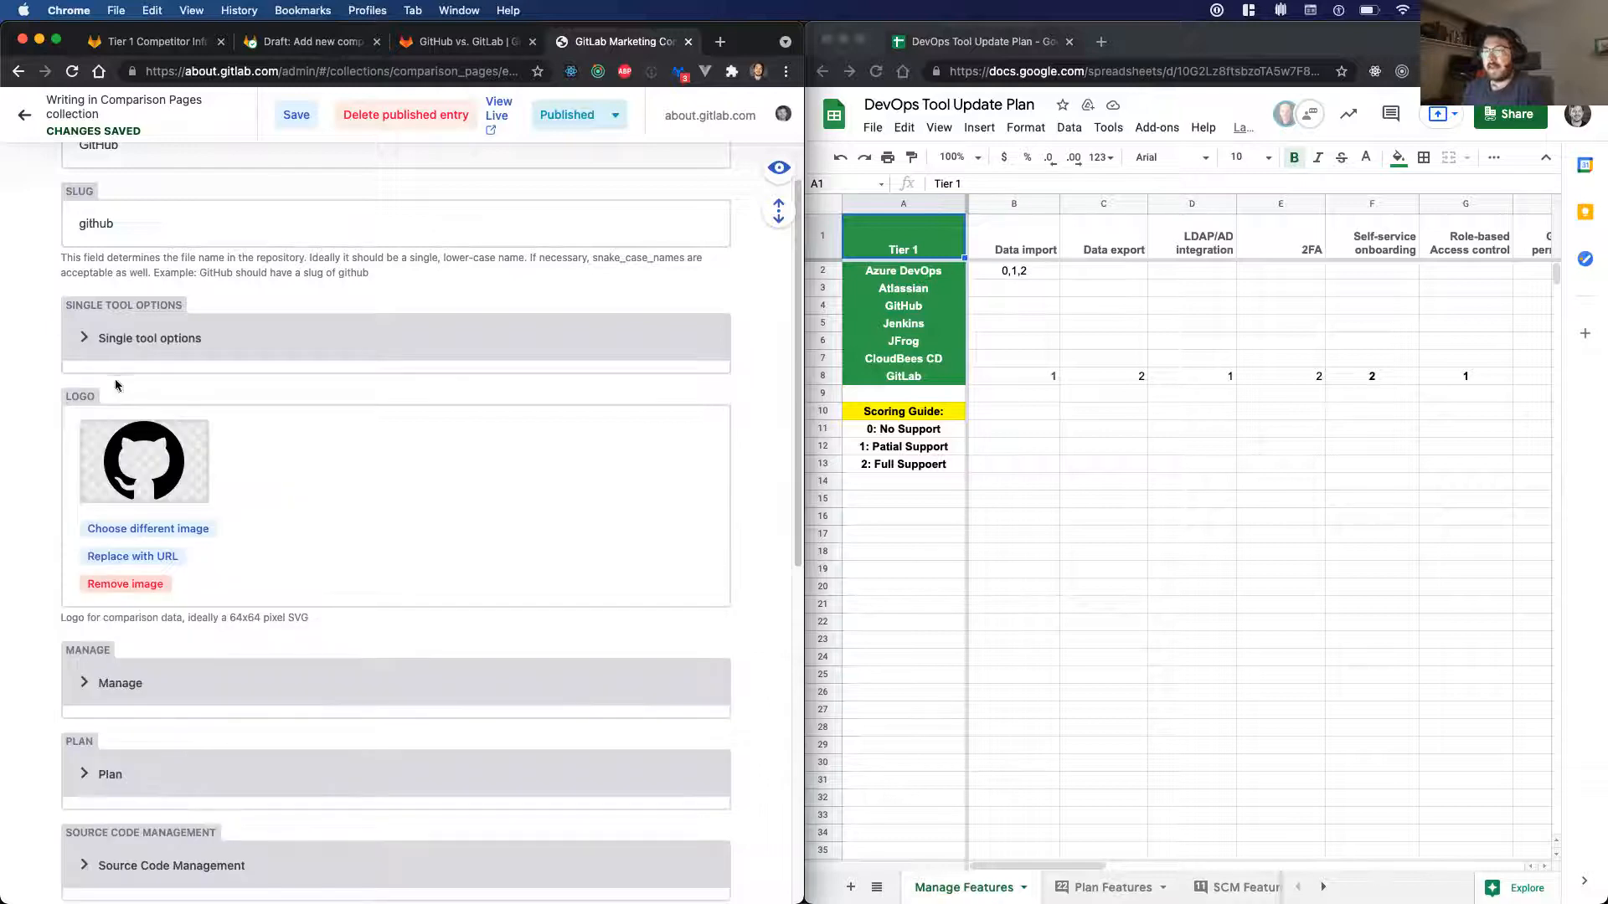
pyautogui.click(87, 344)
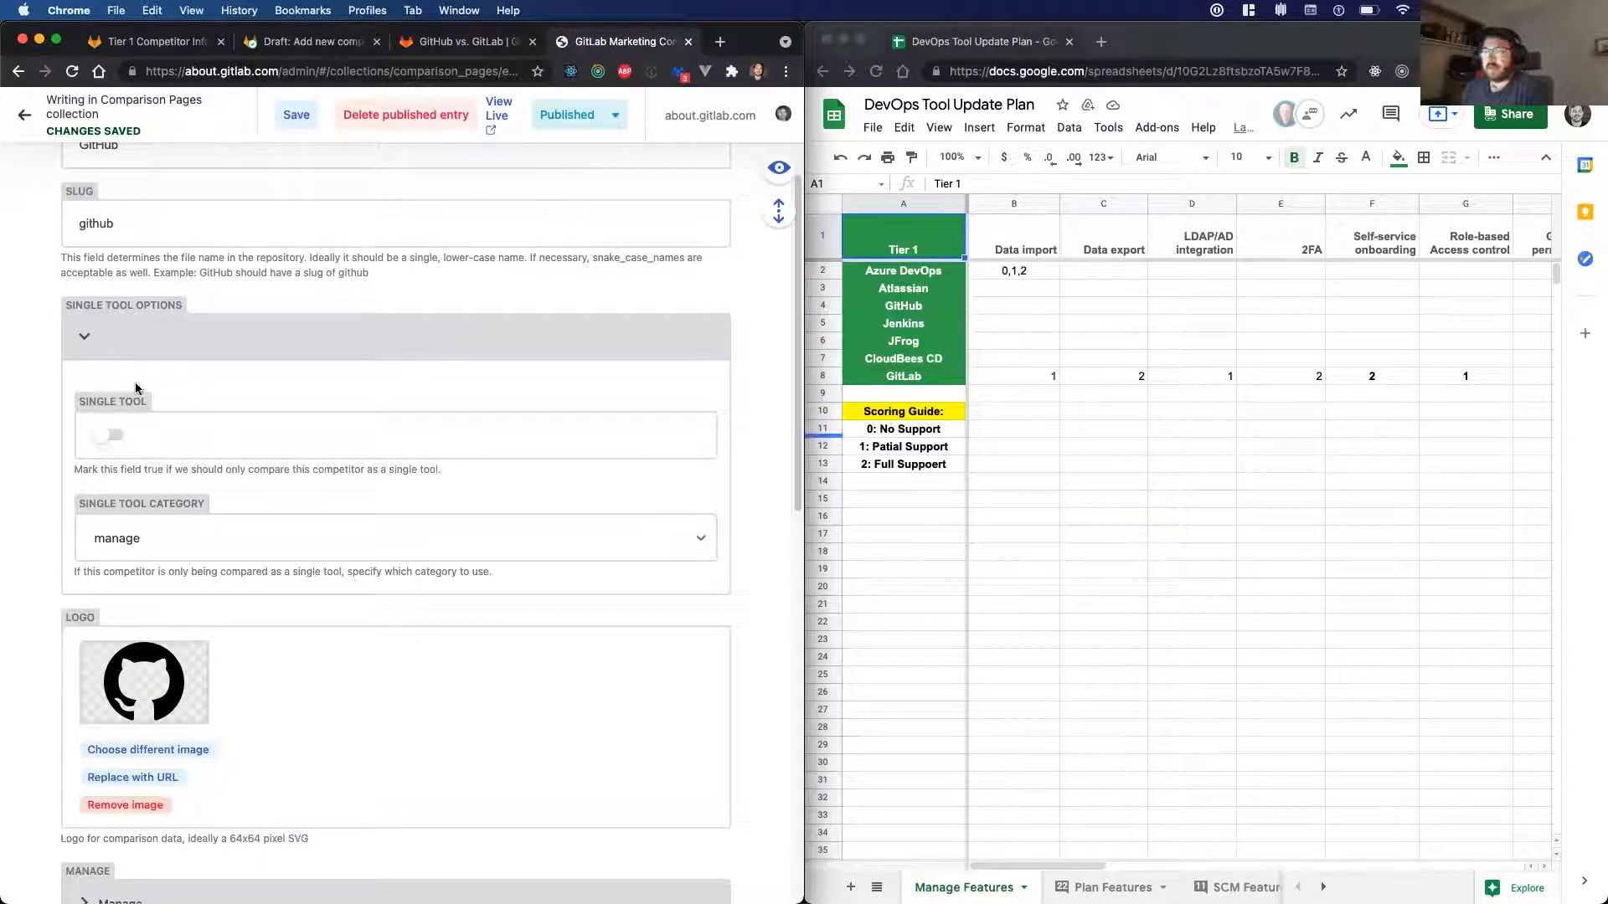
pyautogui.click(104, 437)
pyautogui.click(105, 439)
pyautogui.click(105, 439)
pyautogui.click(105, 439)
pyautogui.click(108, 434)
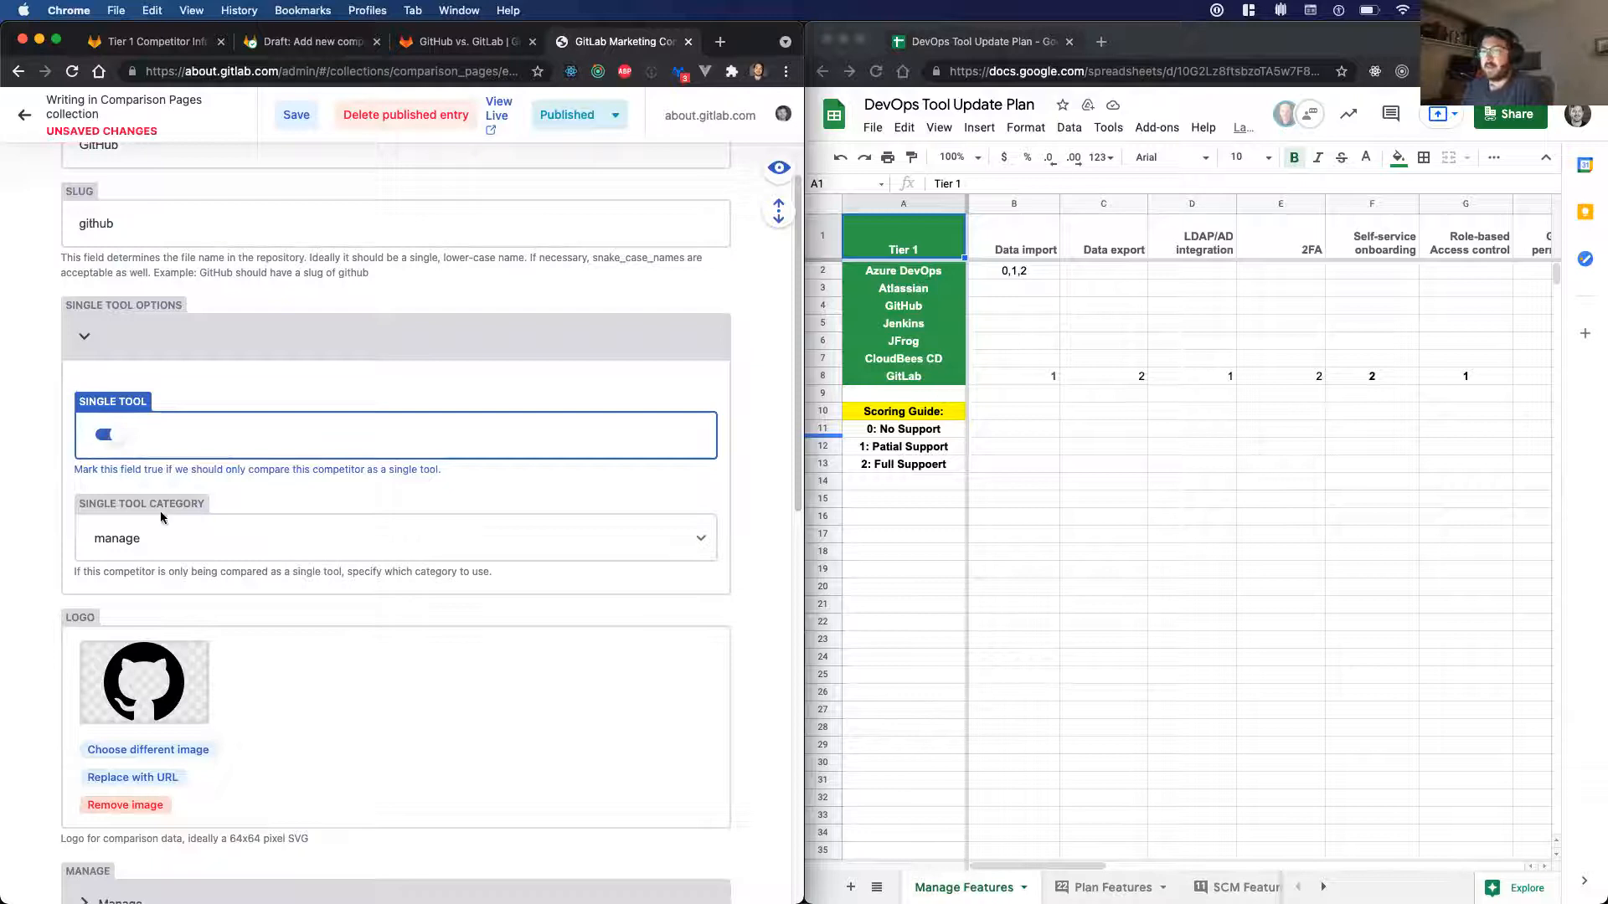
# - Review the available Single Tool Category choices without changing the selected category
pyautogui.click(167, 531)
pyautogui.scroll(-2, 173, 733)
pyautogui.scroll(2, 201, 665)
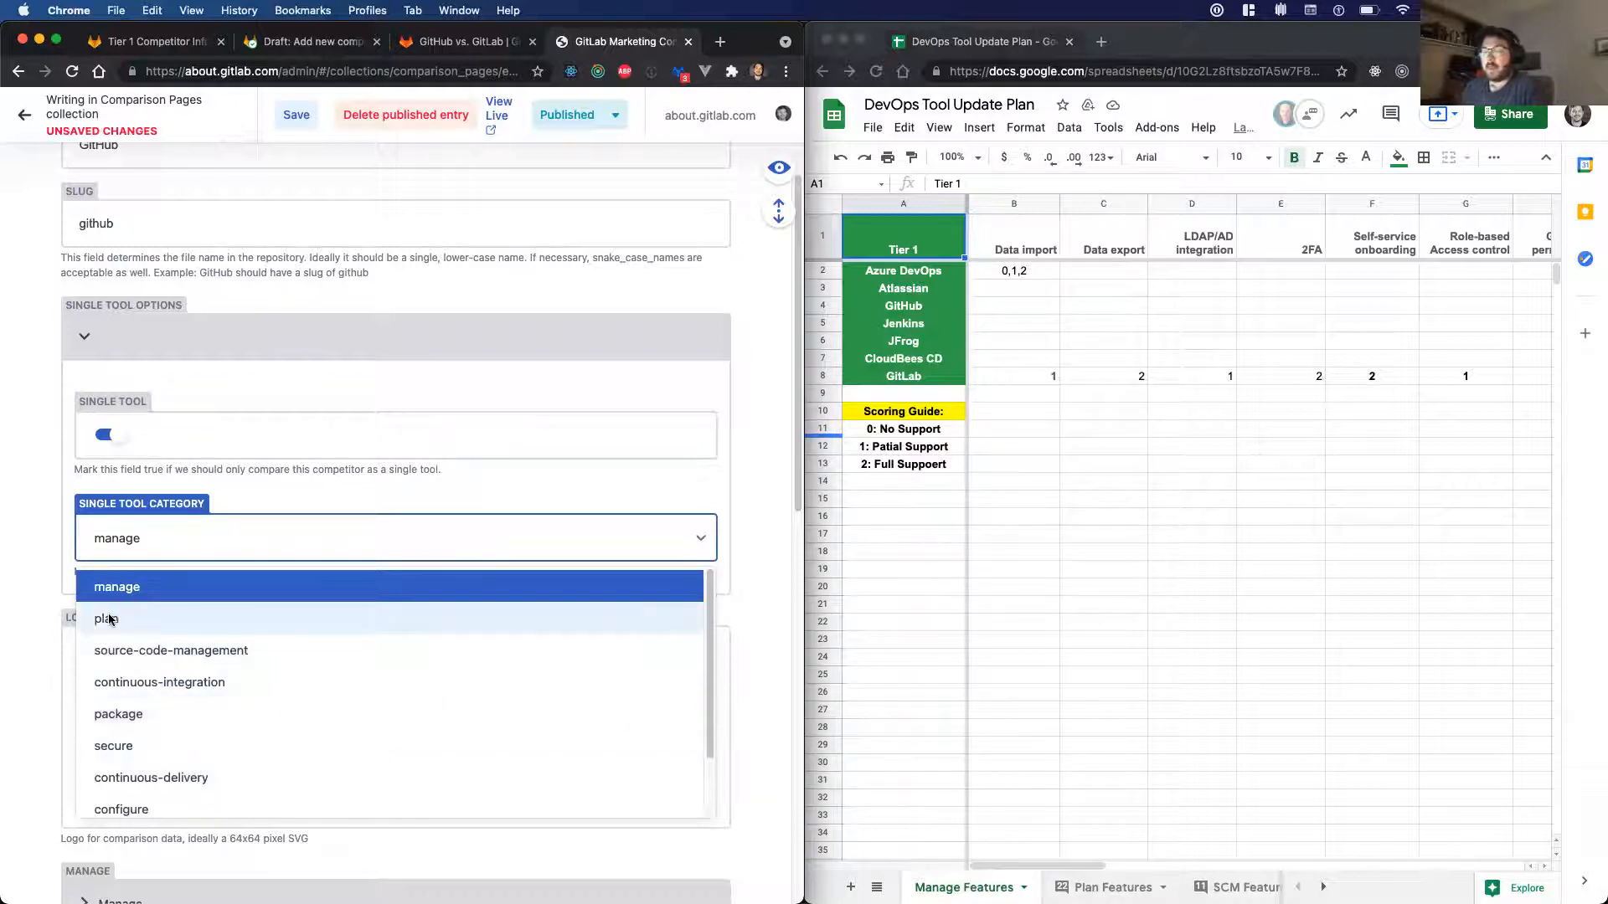
pyautogui.click(207, 540)
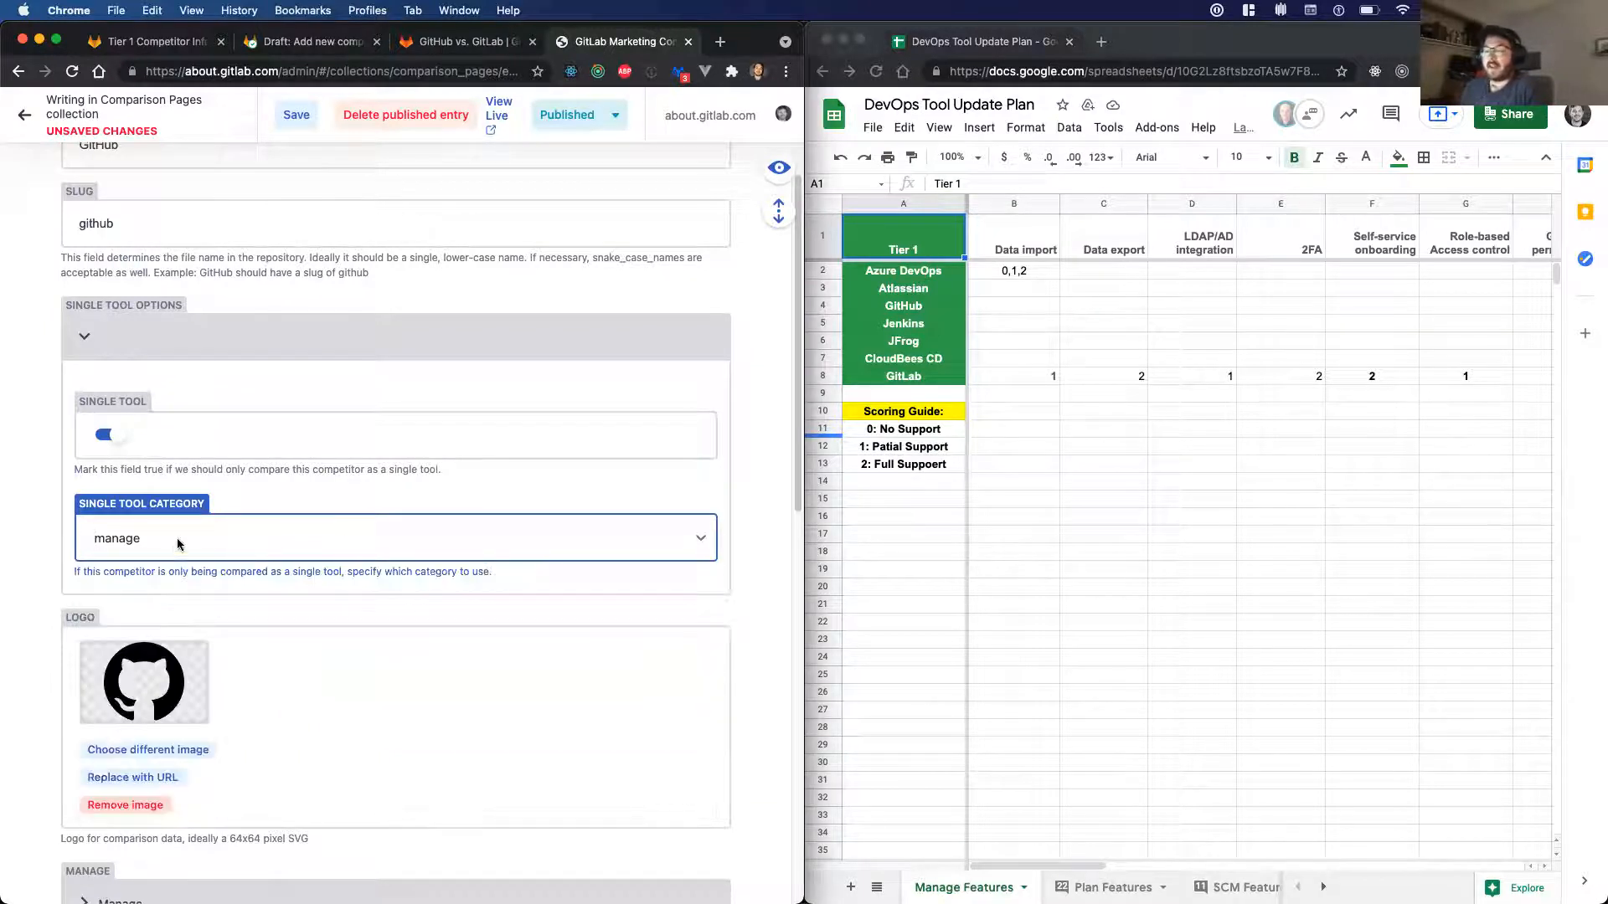
# - Switch Single Tool back off and collapse the Single tool options
pyautogui.click(107, 439)
pyautogui.scroll(2, 153, 330)
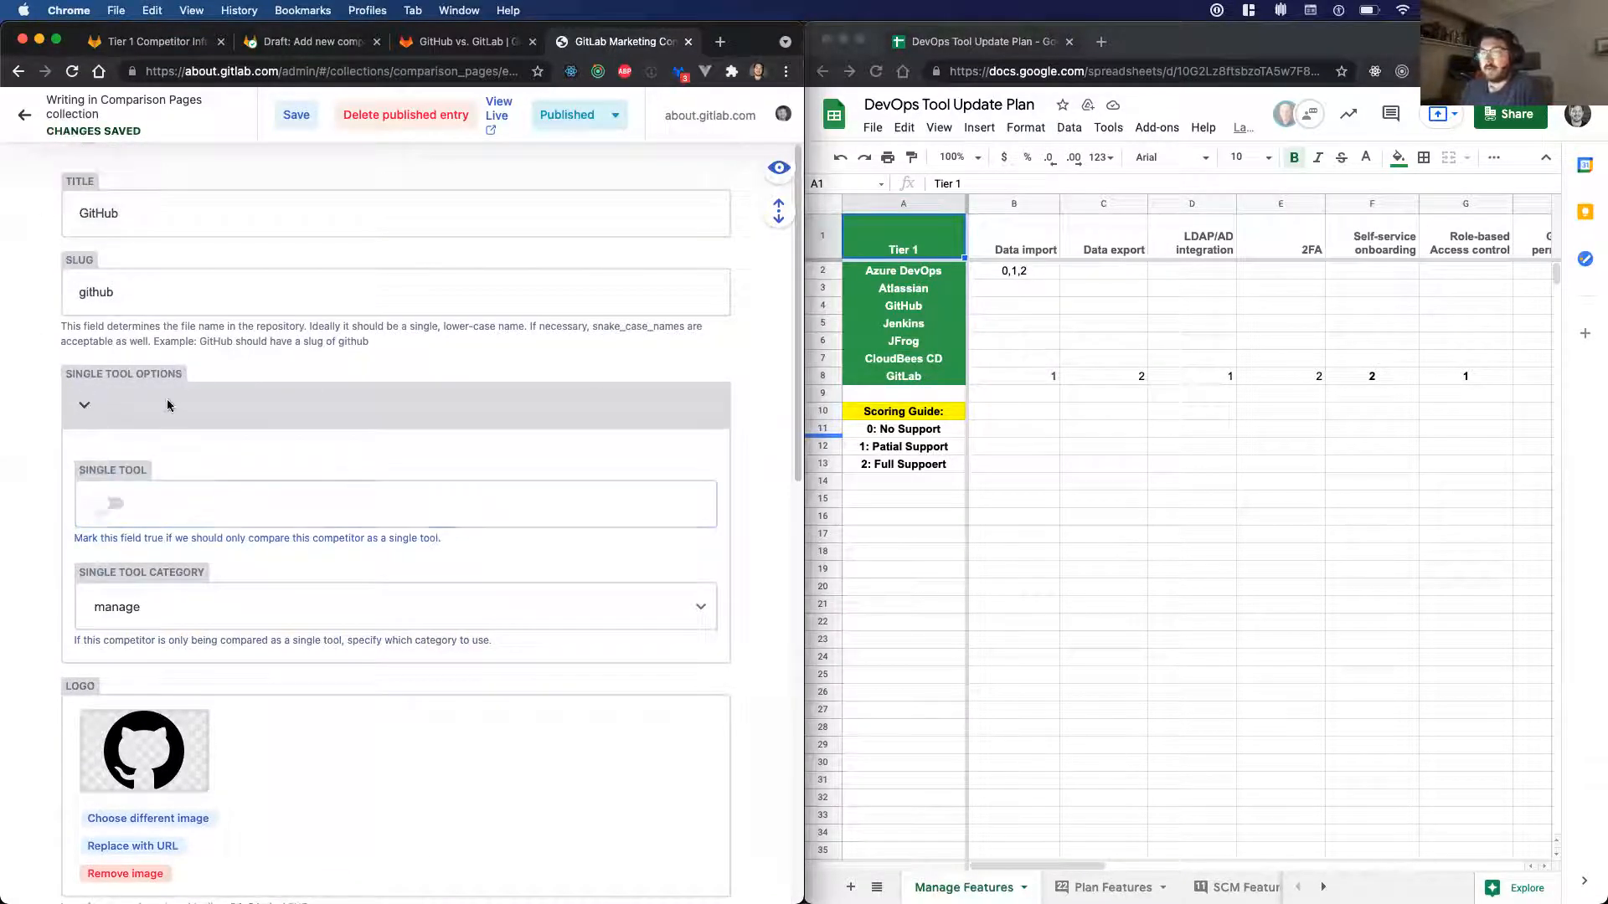
pyautogui.click(85, 407)
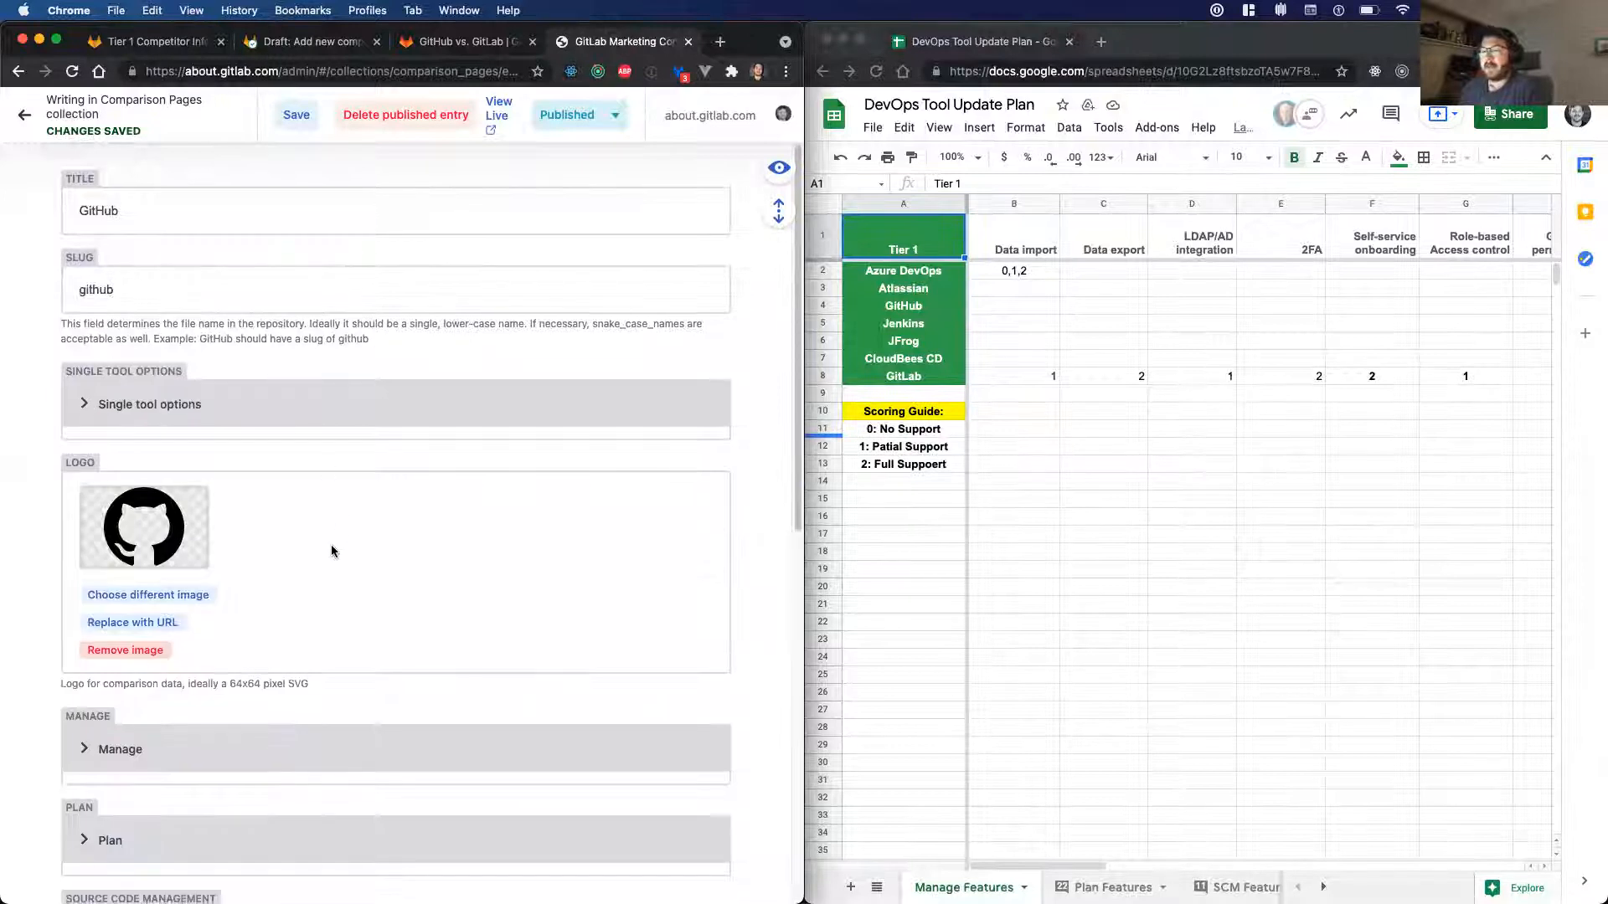
# - View the image library for the logo and its file upload dialog, and close both without picking anything
pyautogui.scroll(-3, 335, 546)
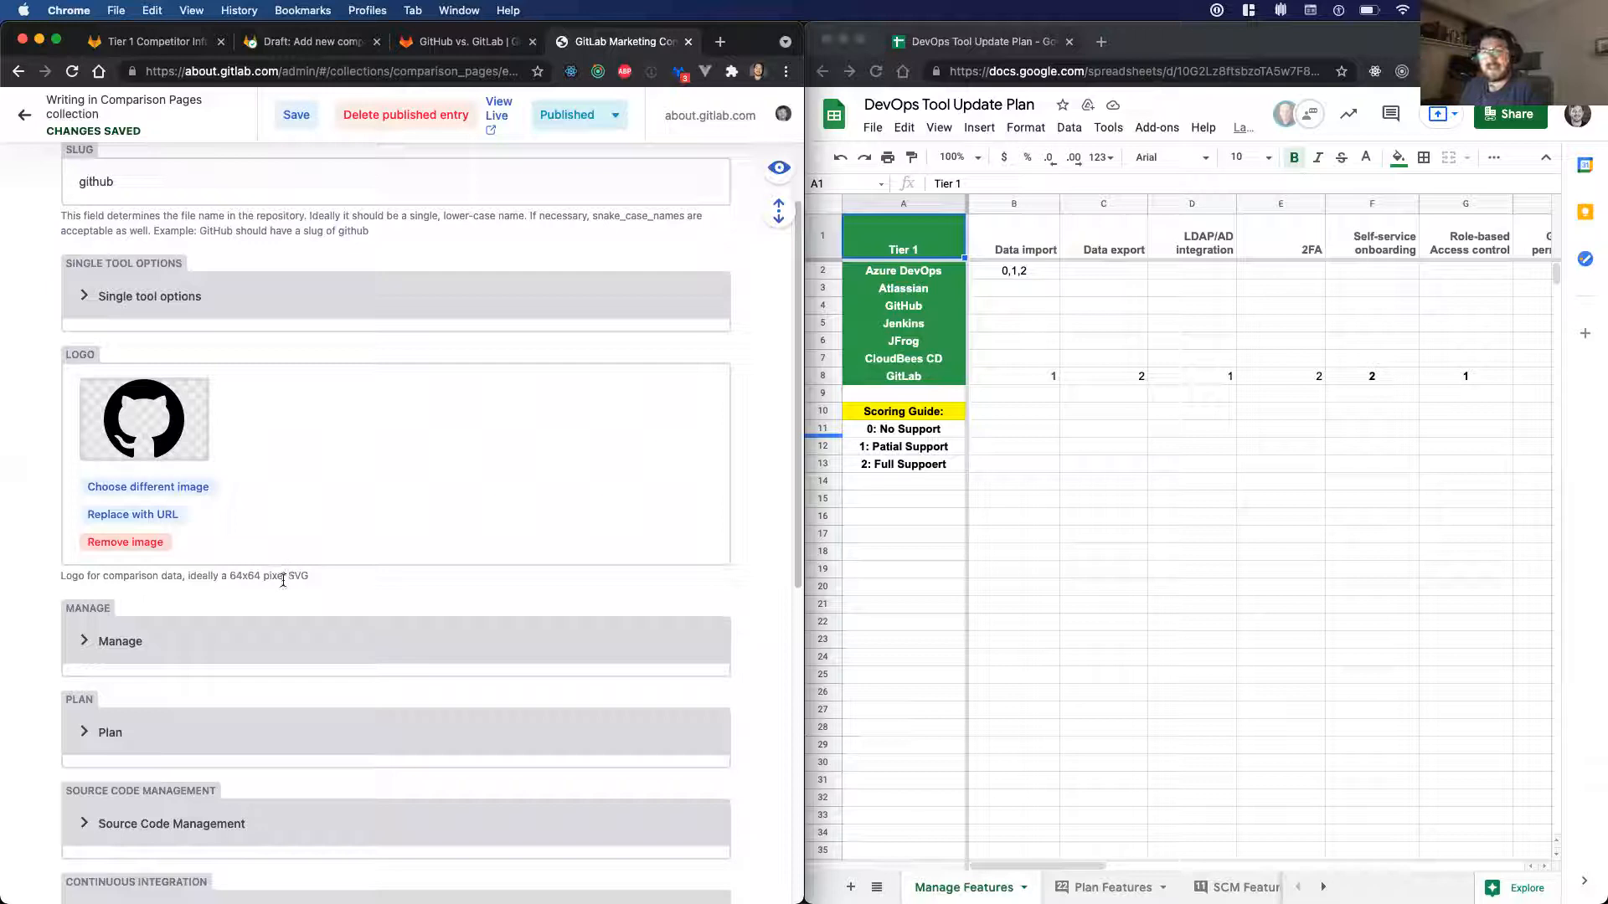
pyautogui.click(201, 488)
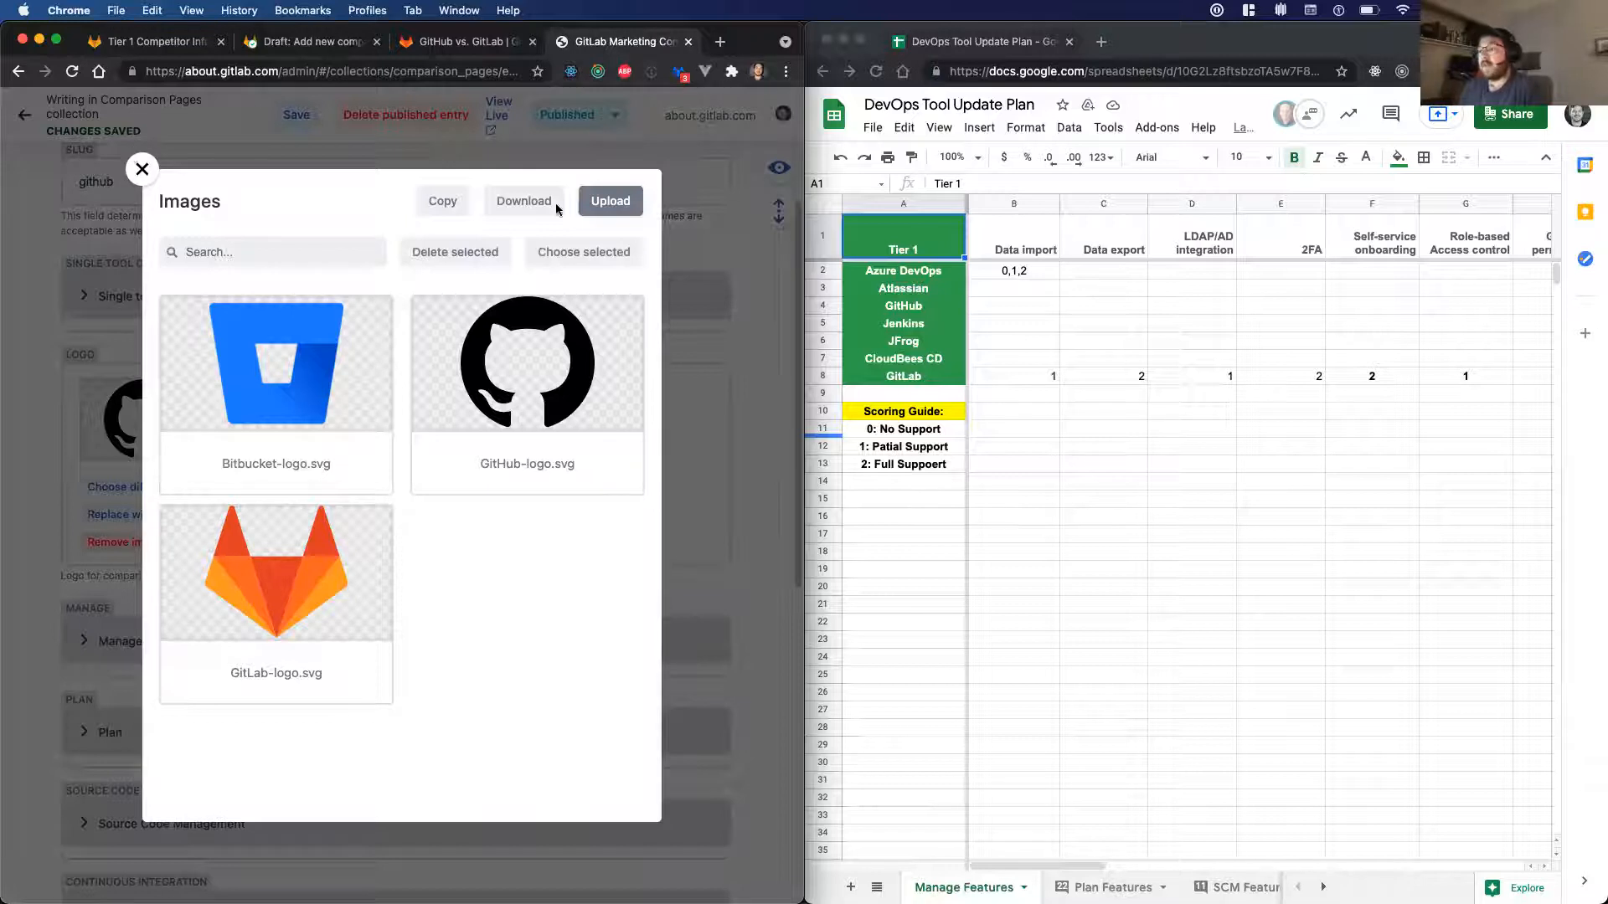
pyautogui.click(600, 202)
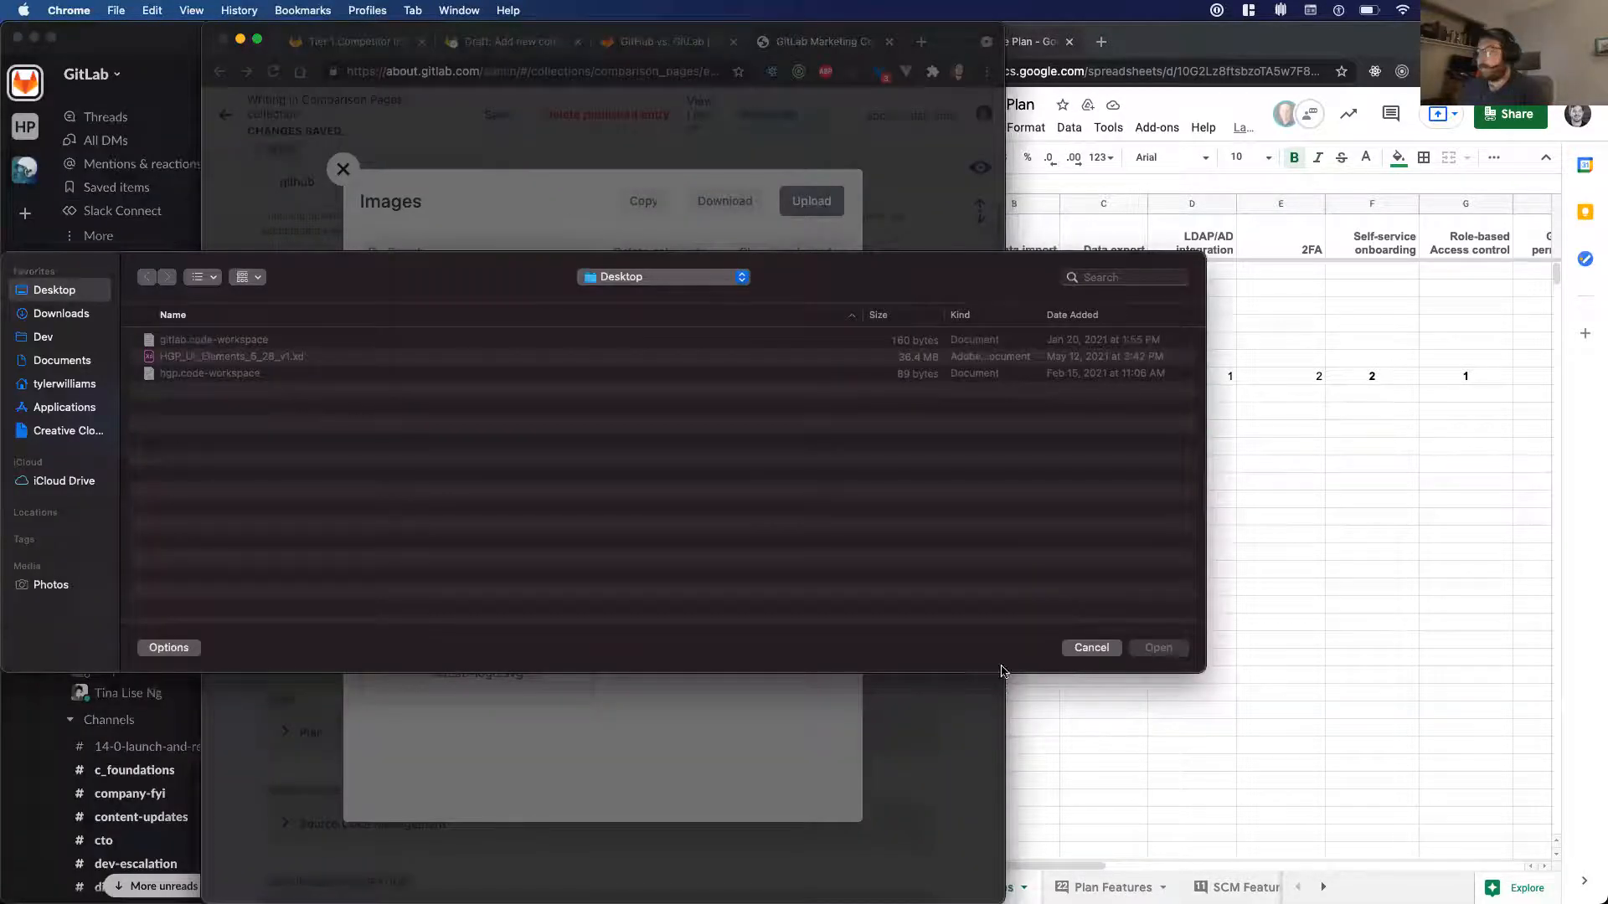
pyautogui.click(1091, 647)
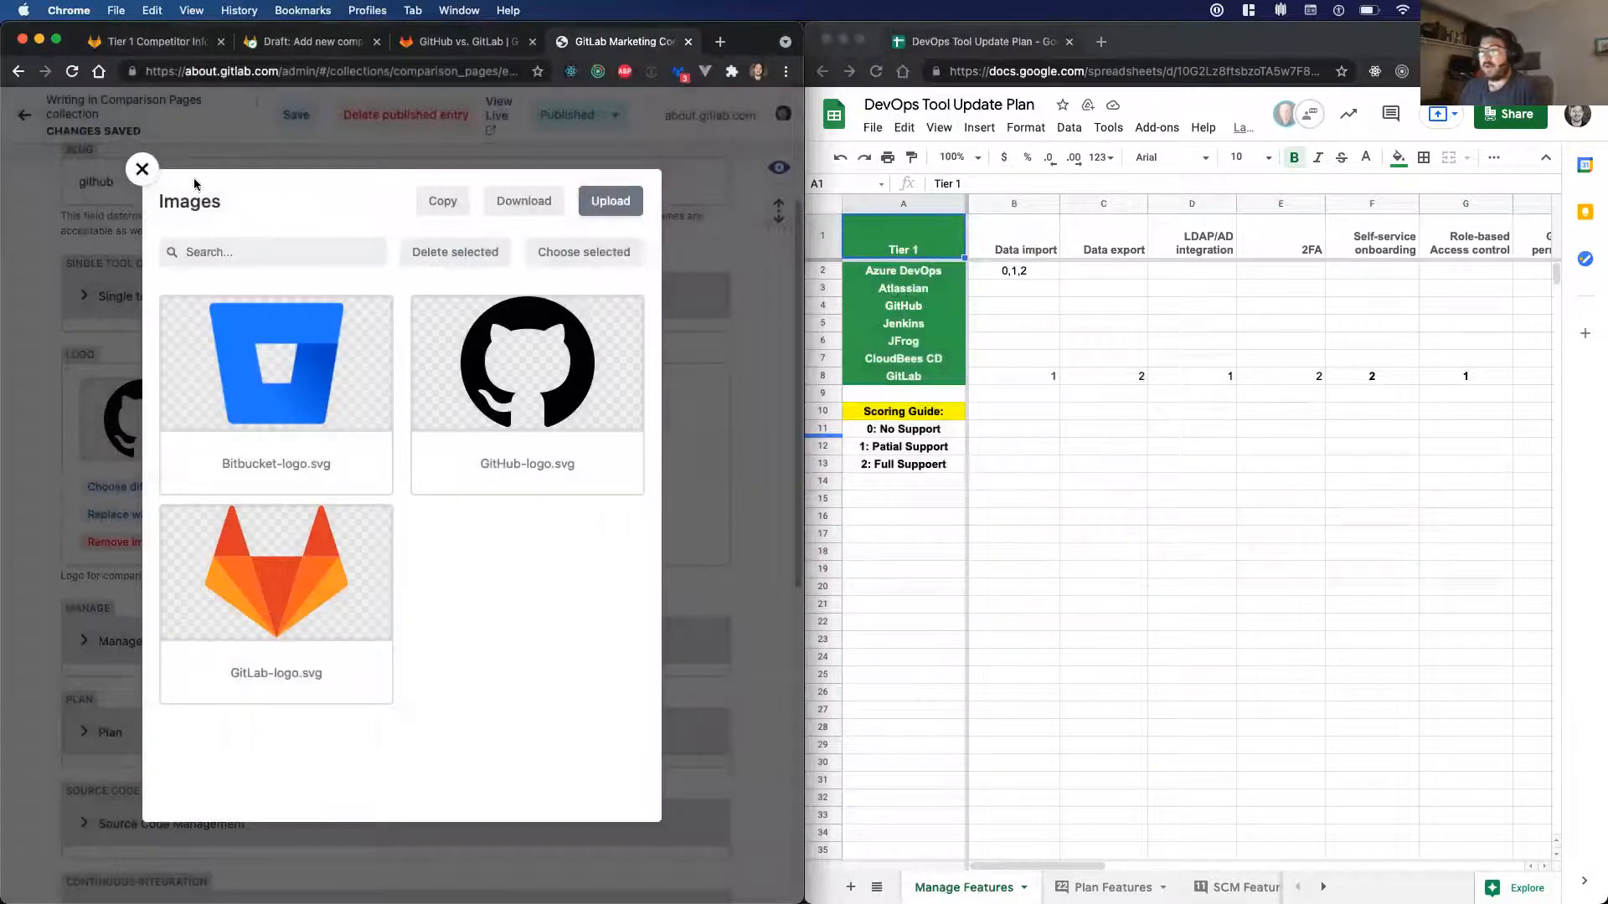
pyautogui.click(144, 170)
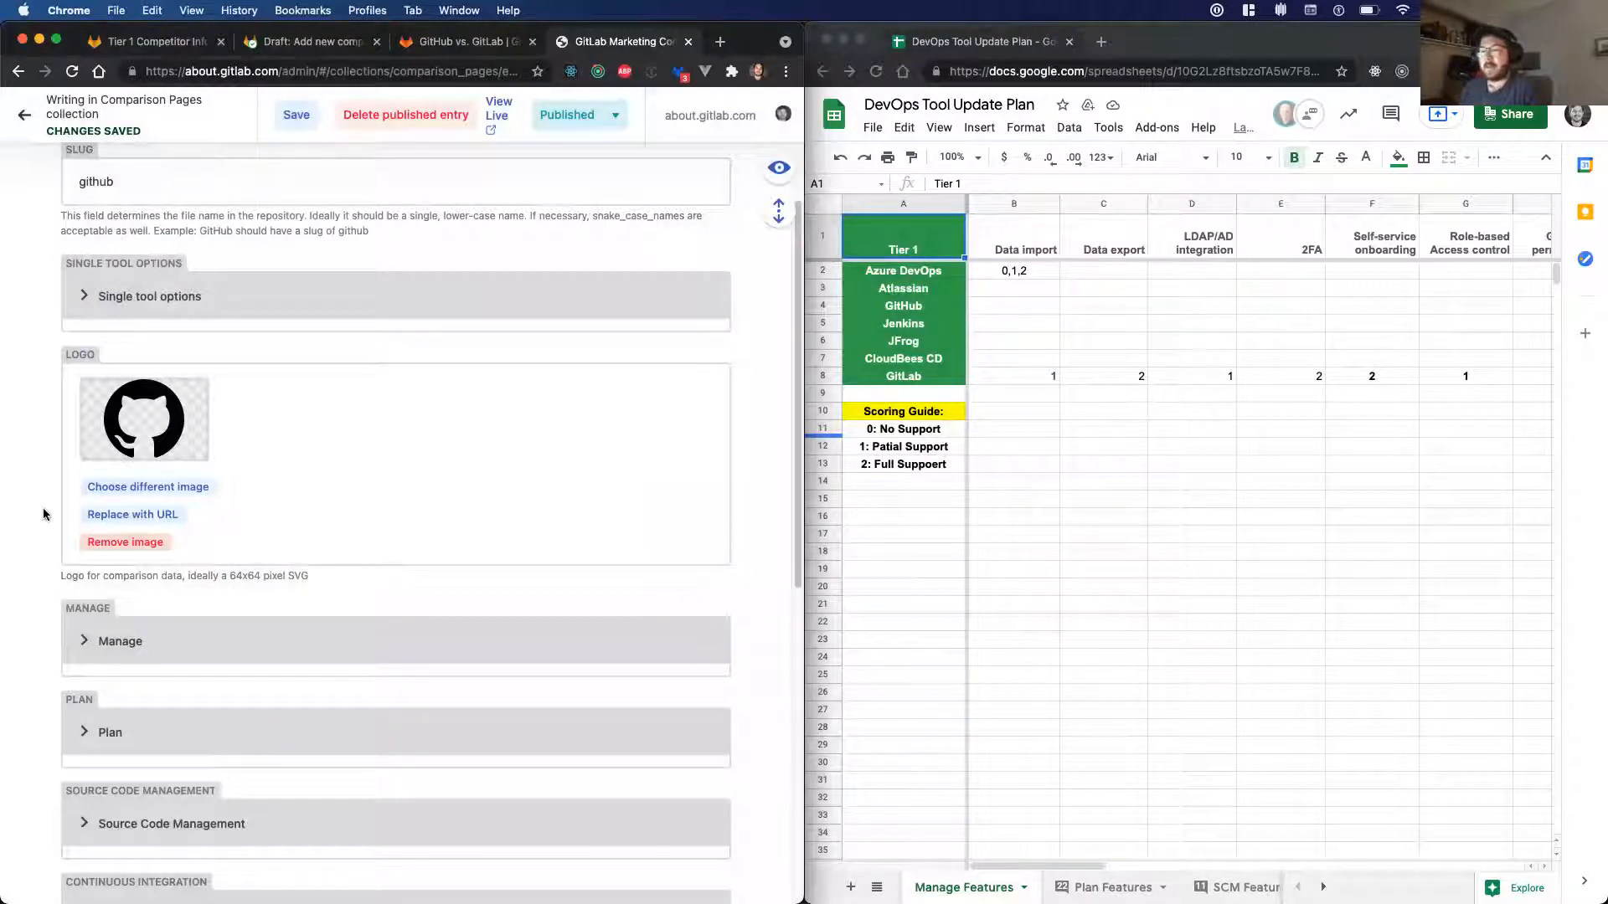
# - Remove the GitHub entry's current logo and choose GitHub-logo.svg from the image library as its logo
pyautogui.click(99, 542)
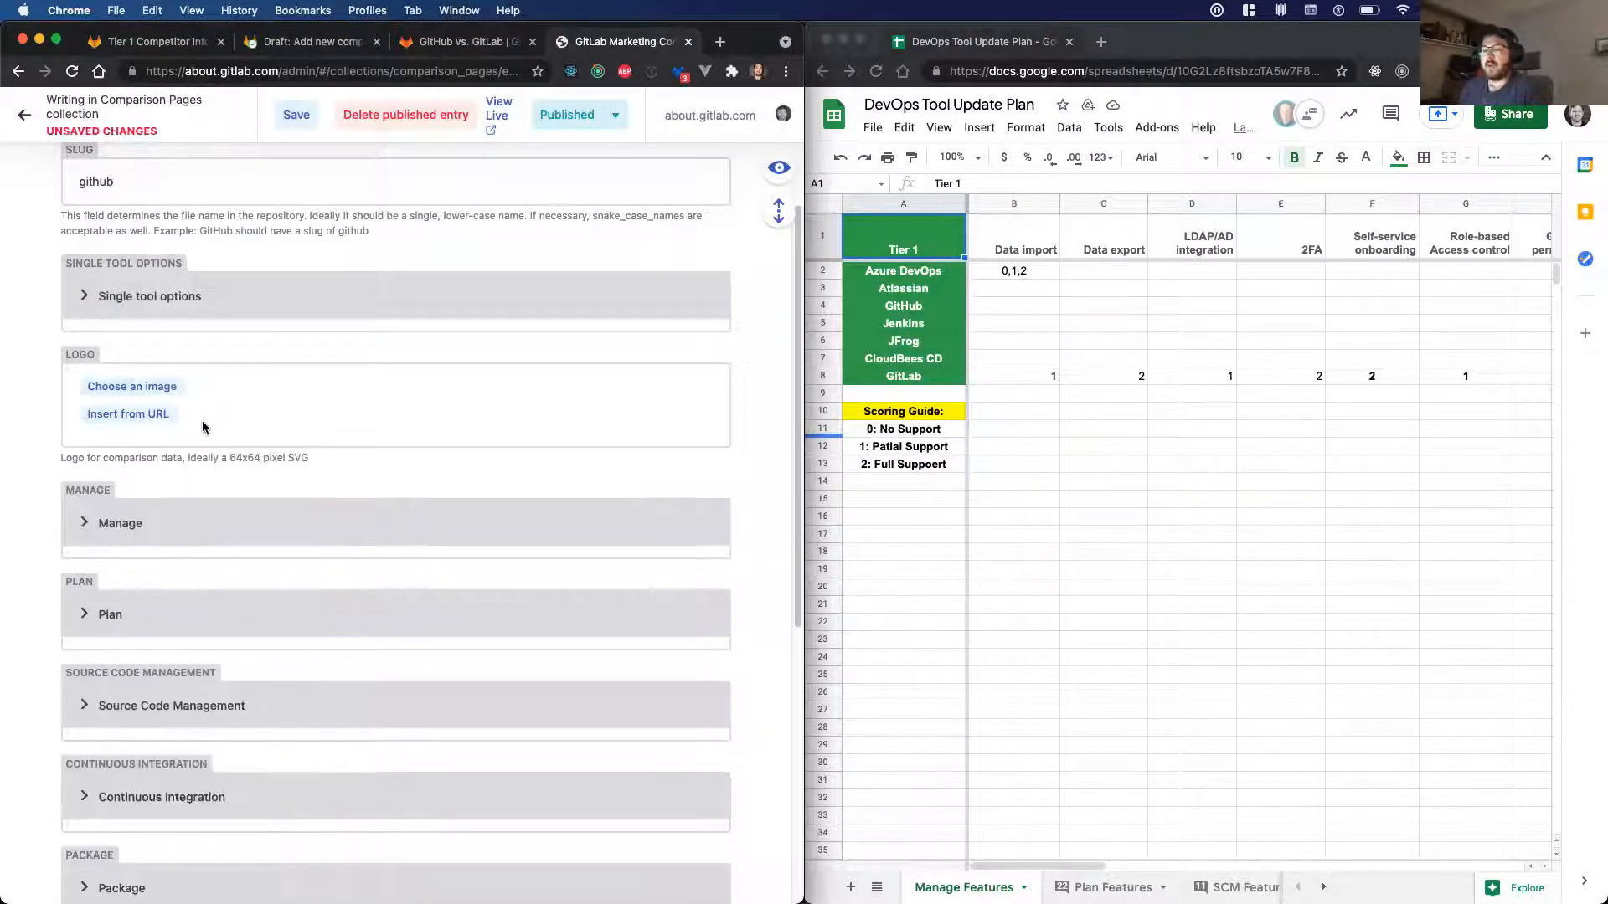
pyautogui.click(117, 384)
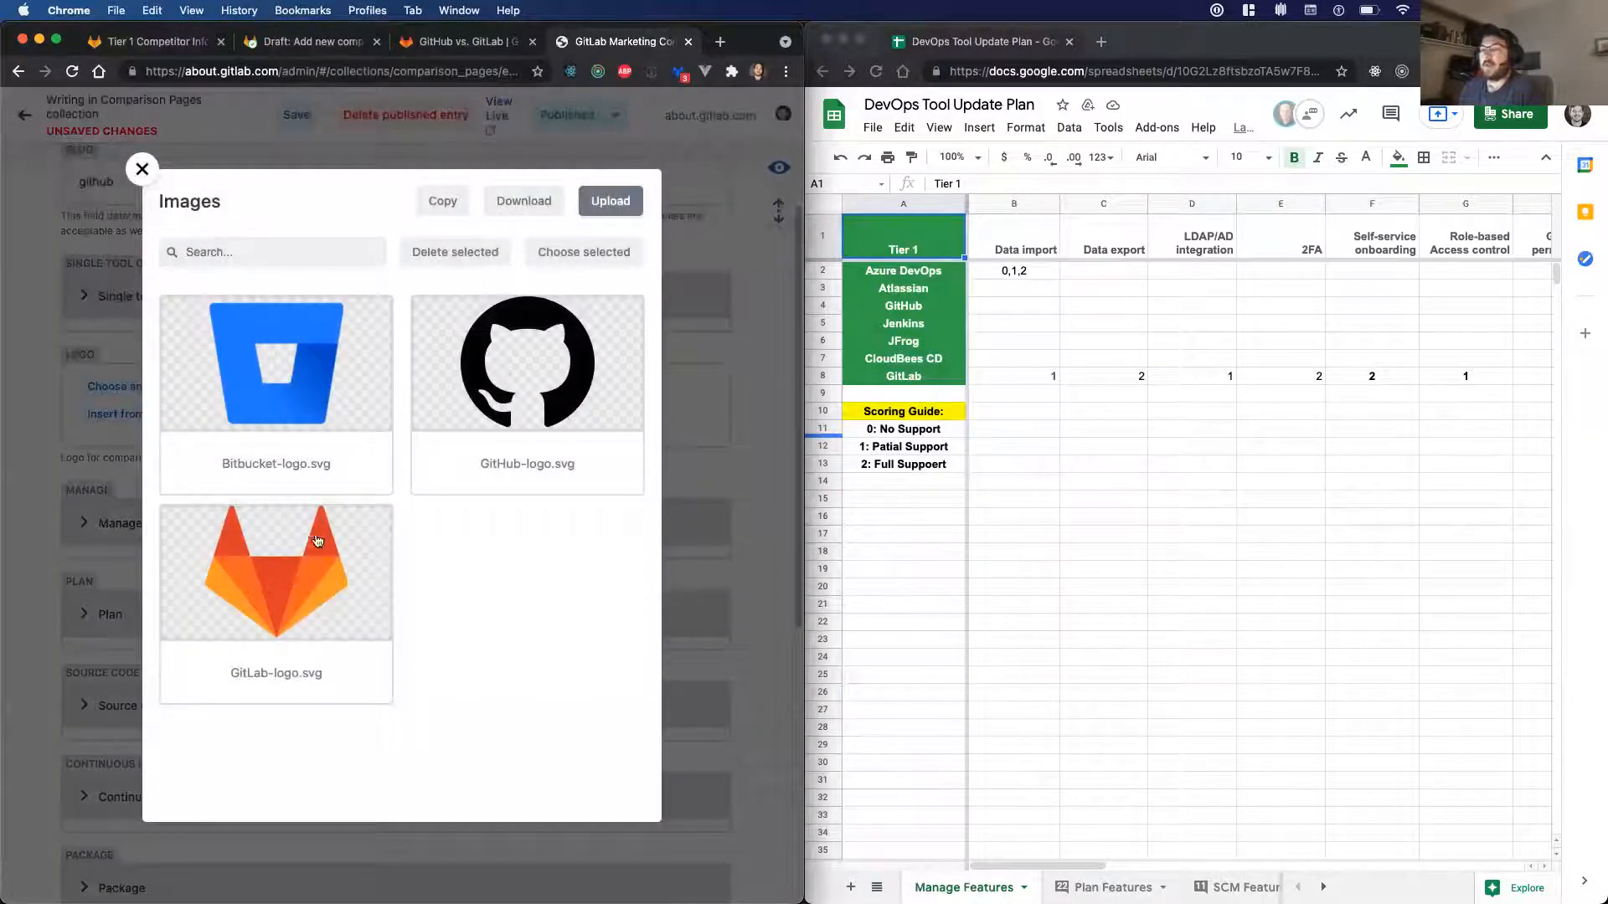
pyautogui.click(578, 433)
pyautogui.click(597, 253)
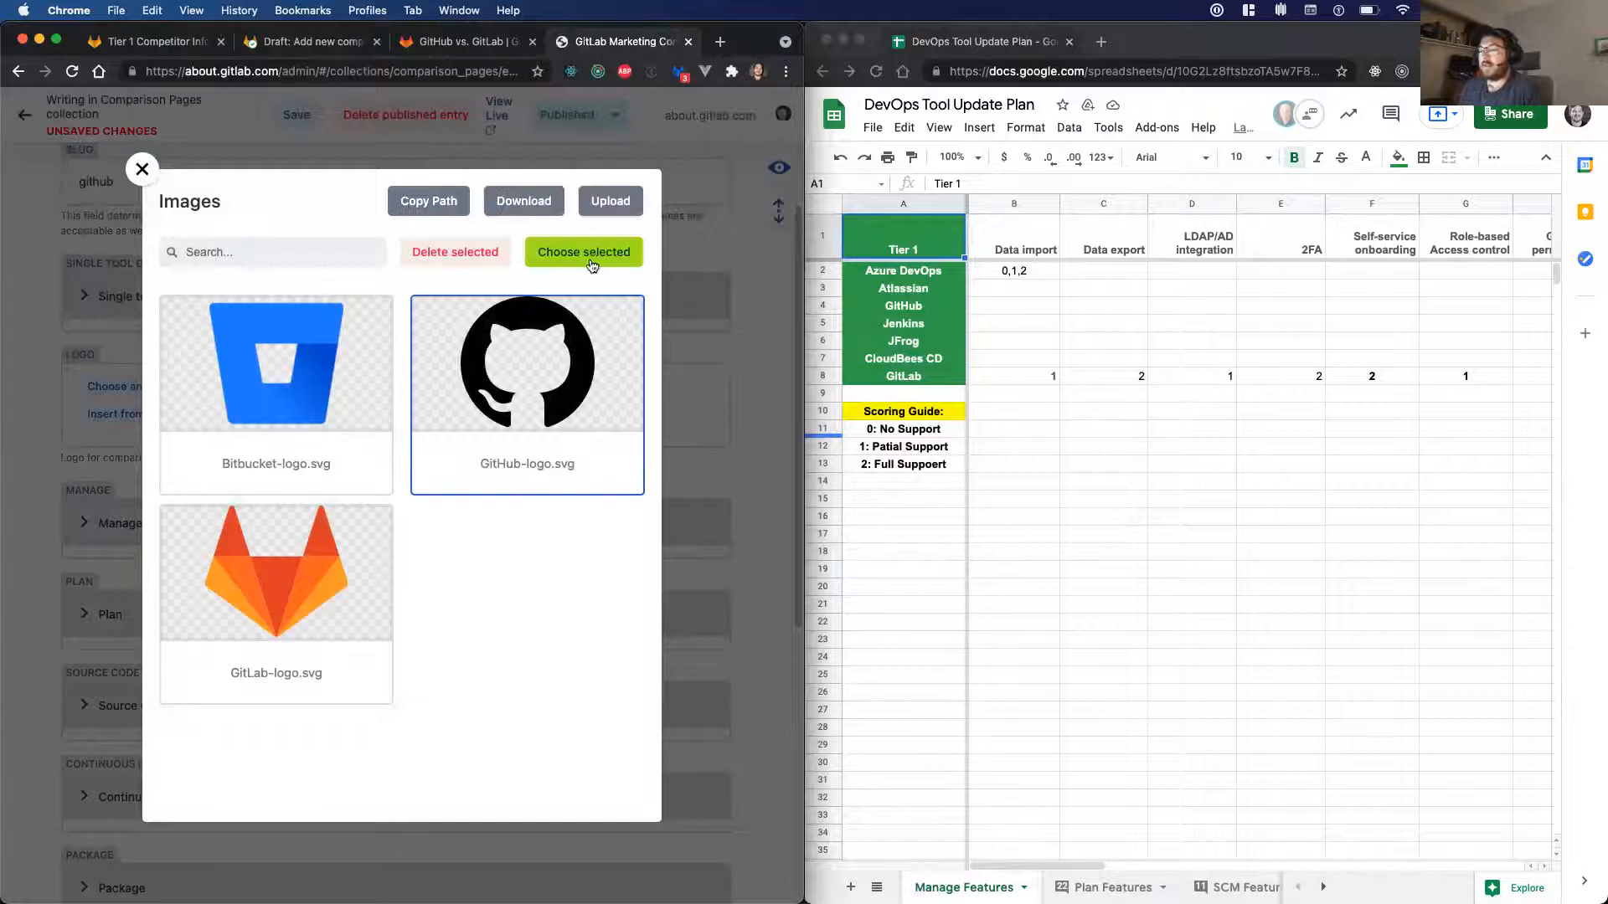
# - Look through the collapsed feature sections of the GitHub entry from Manage to Protect
pyautogui.scroll(-2, 375, 494)
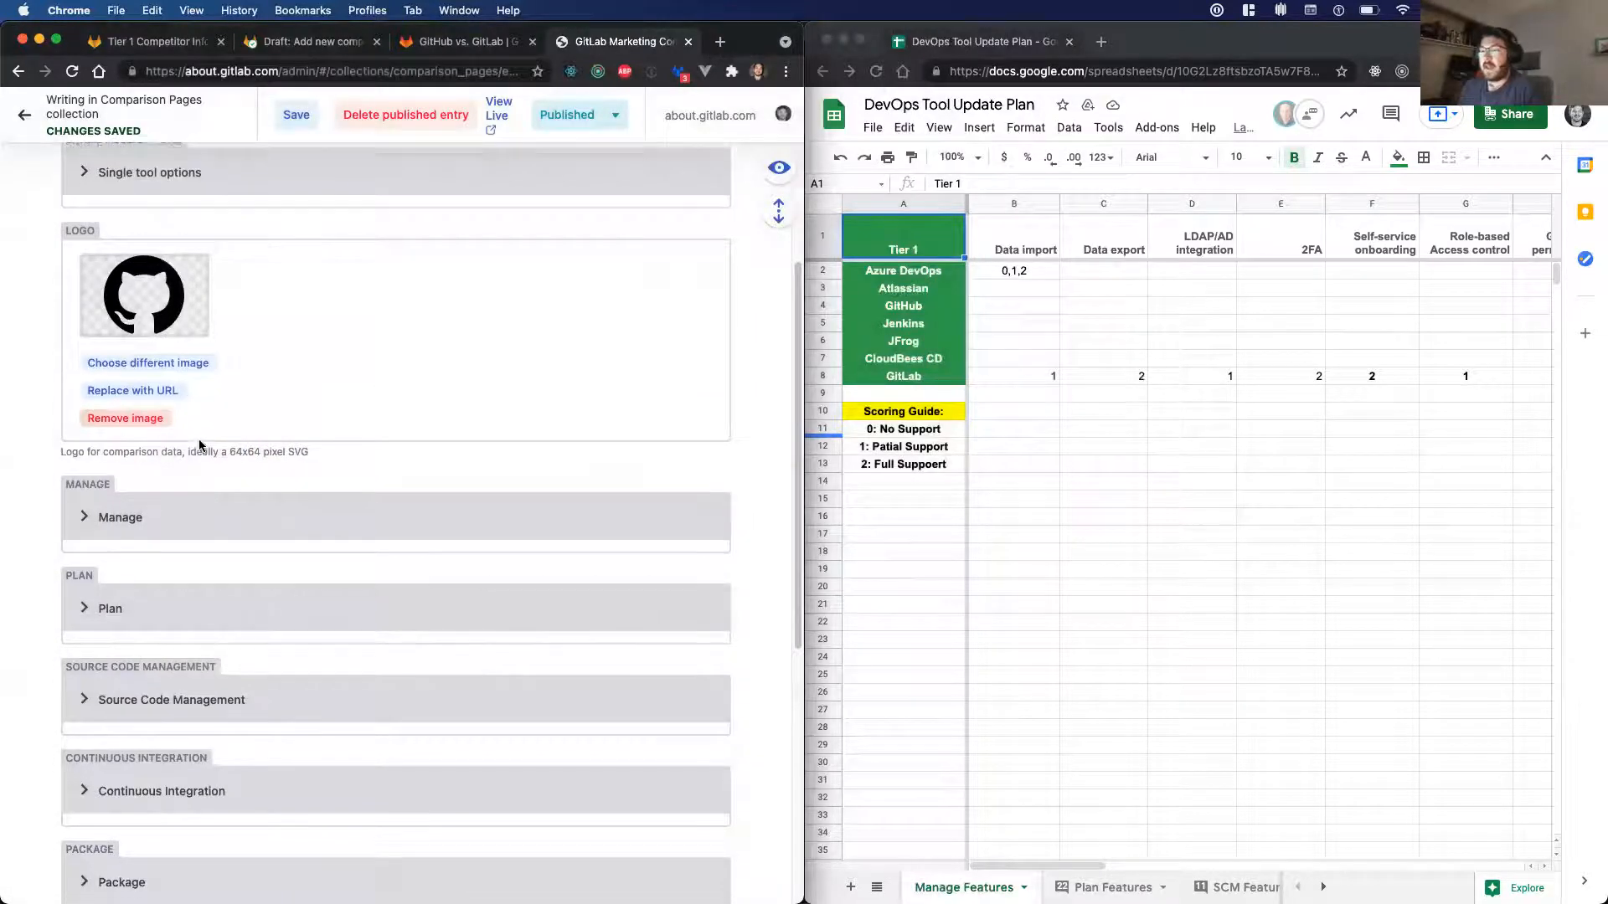
pyautogui.scroll(-8, 47, 395)
pyautogui.scroll(10, 137, 449)
pyautogui.scroll(-10, 140, 444)
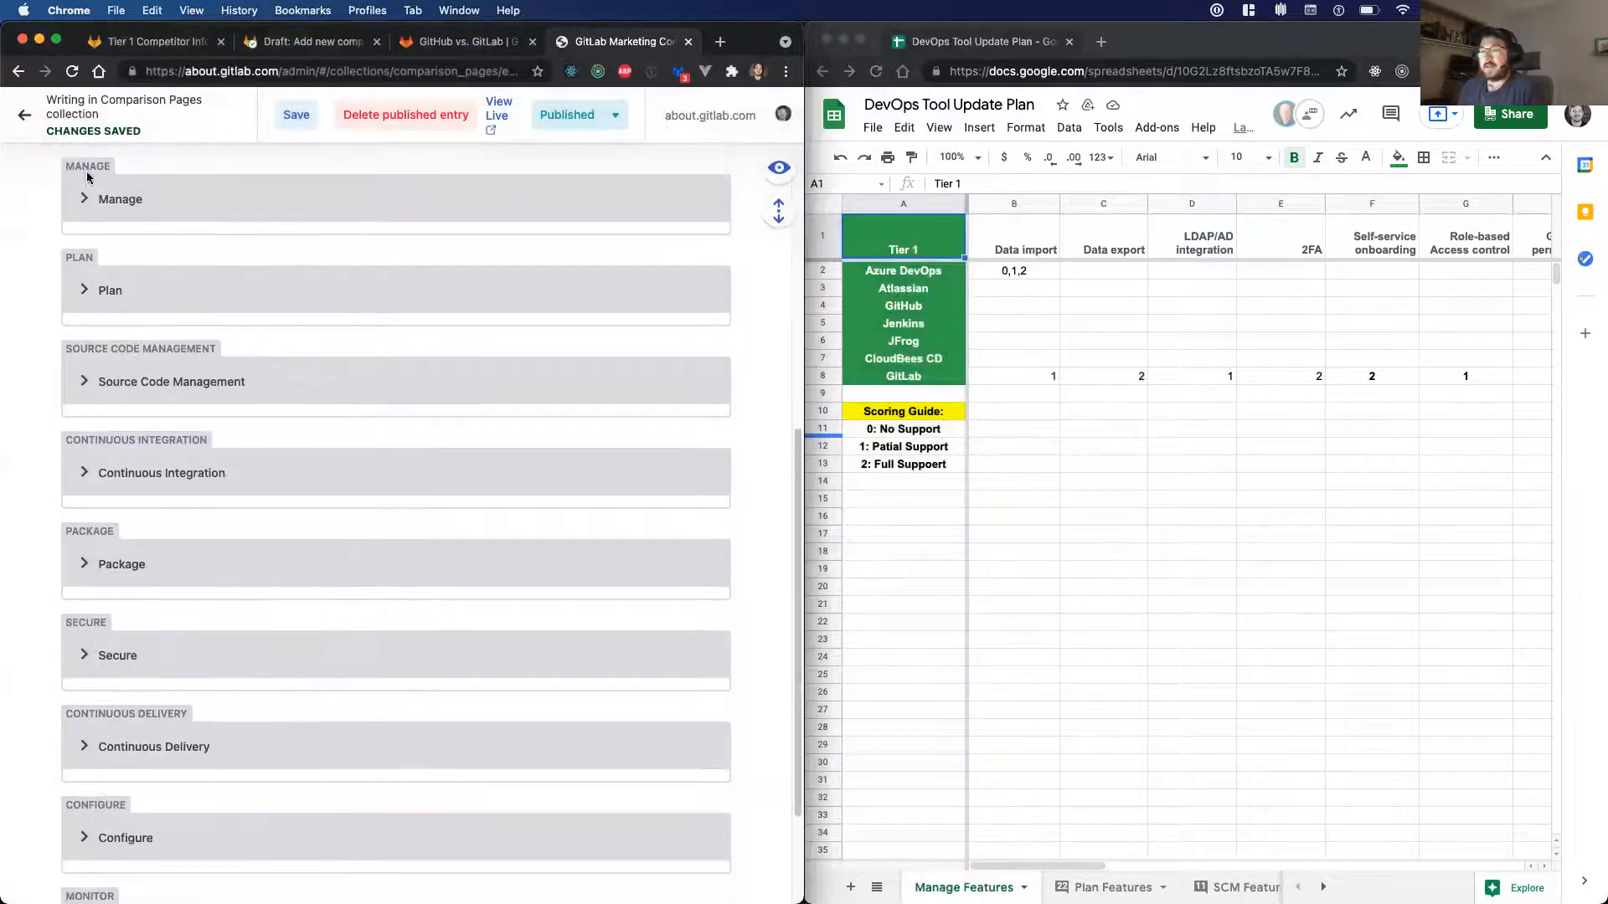
pyautogui.scroll(-3, 147, 337)
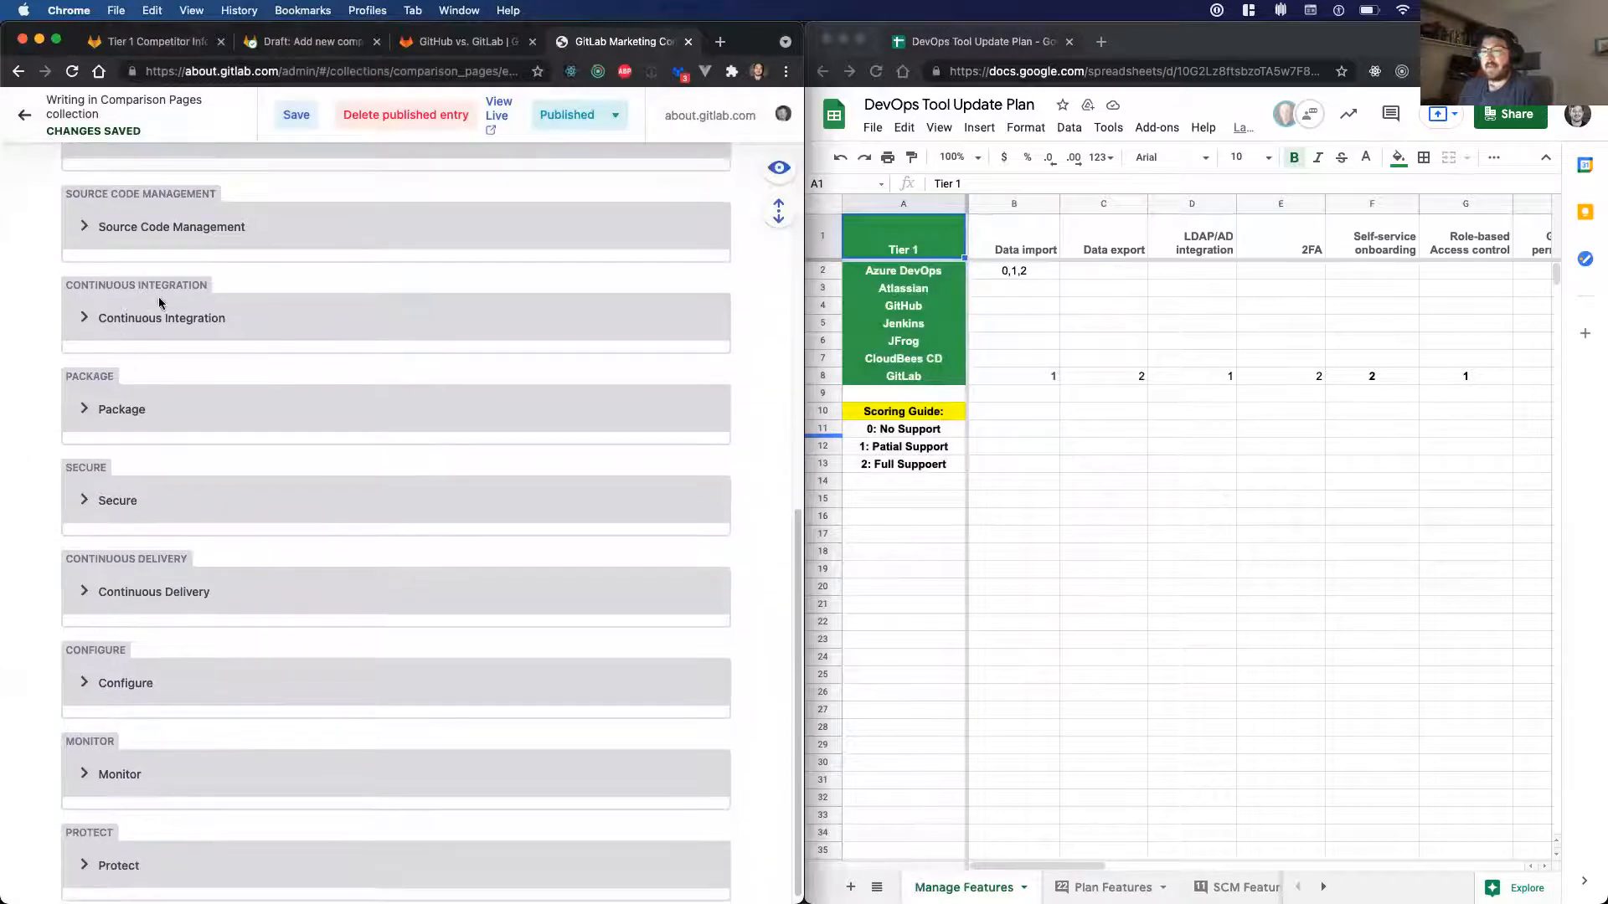
pyautogui.scroll(-1, 97, 320)
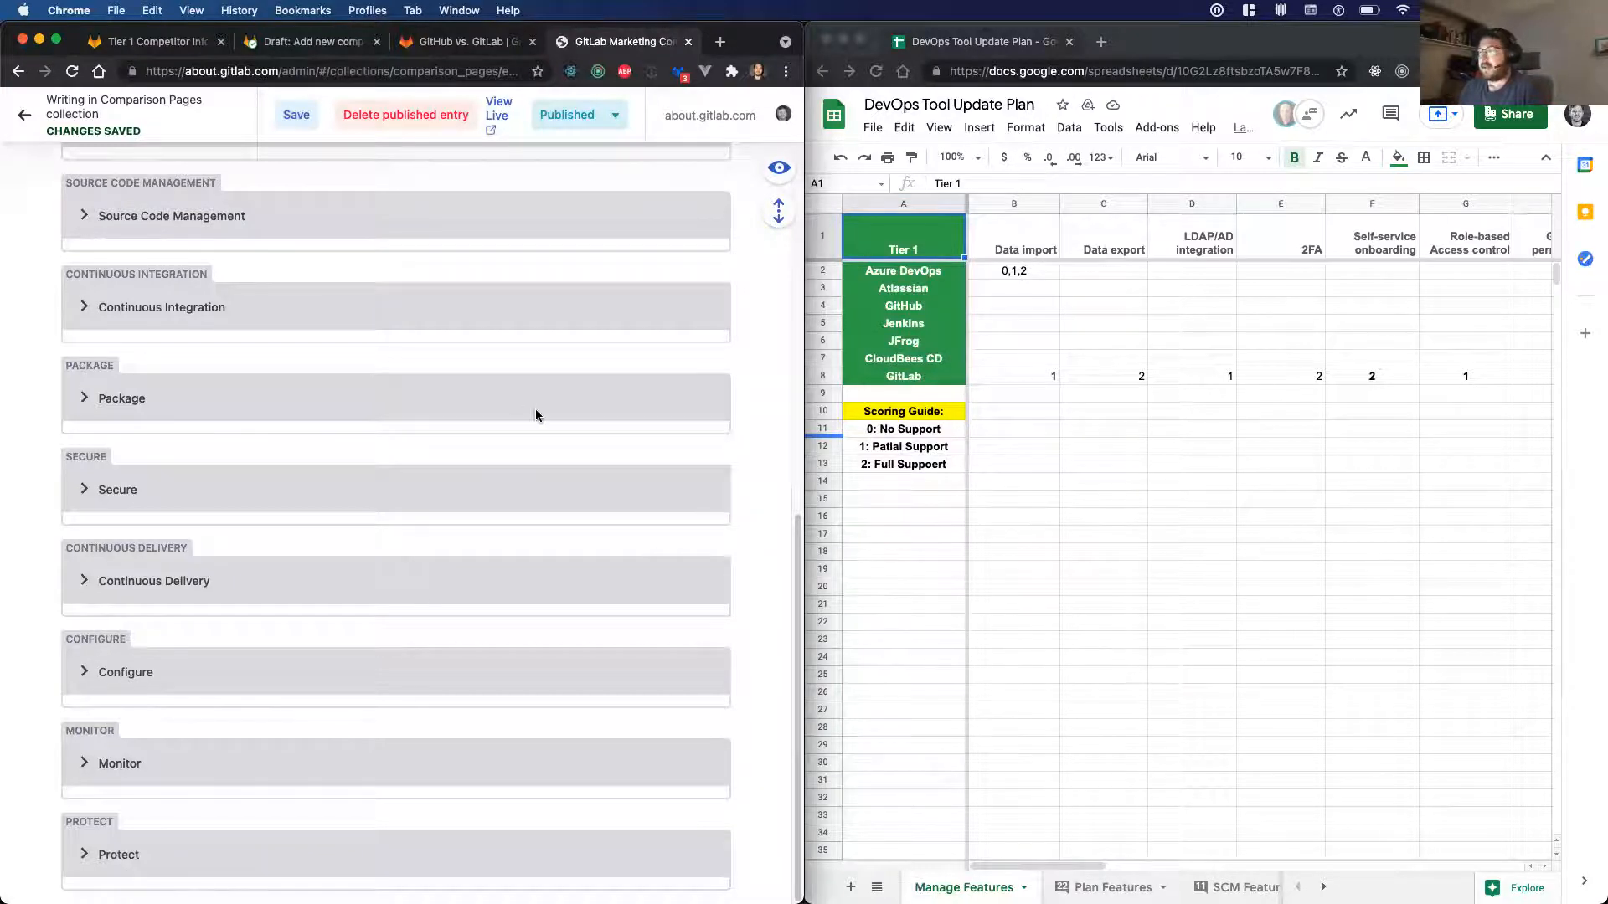
pyautogui.scroll(10, 319, 490)
pyautogui.scroll(-4, 194, 468)
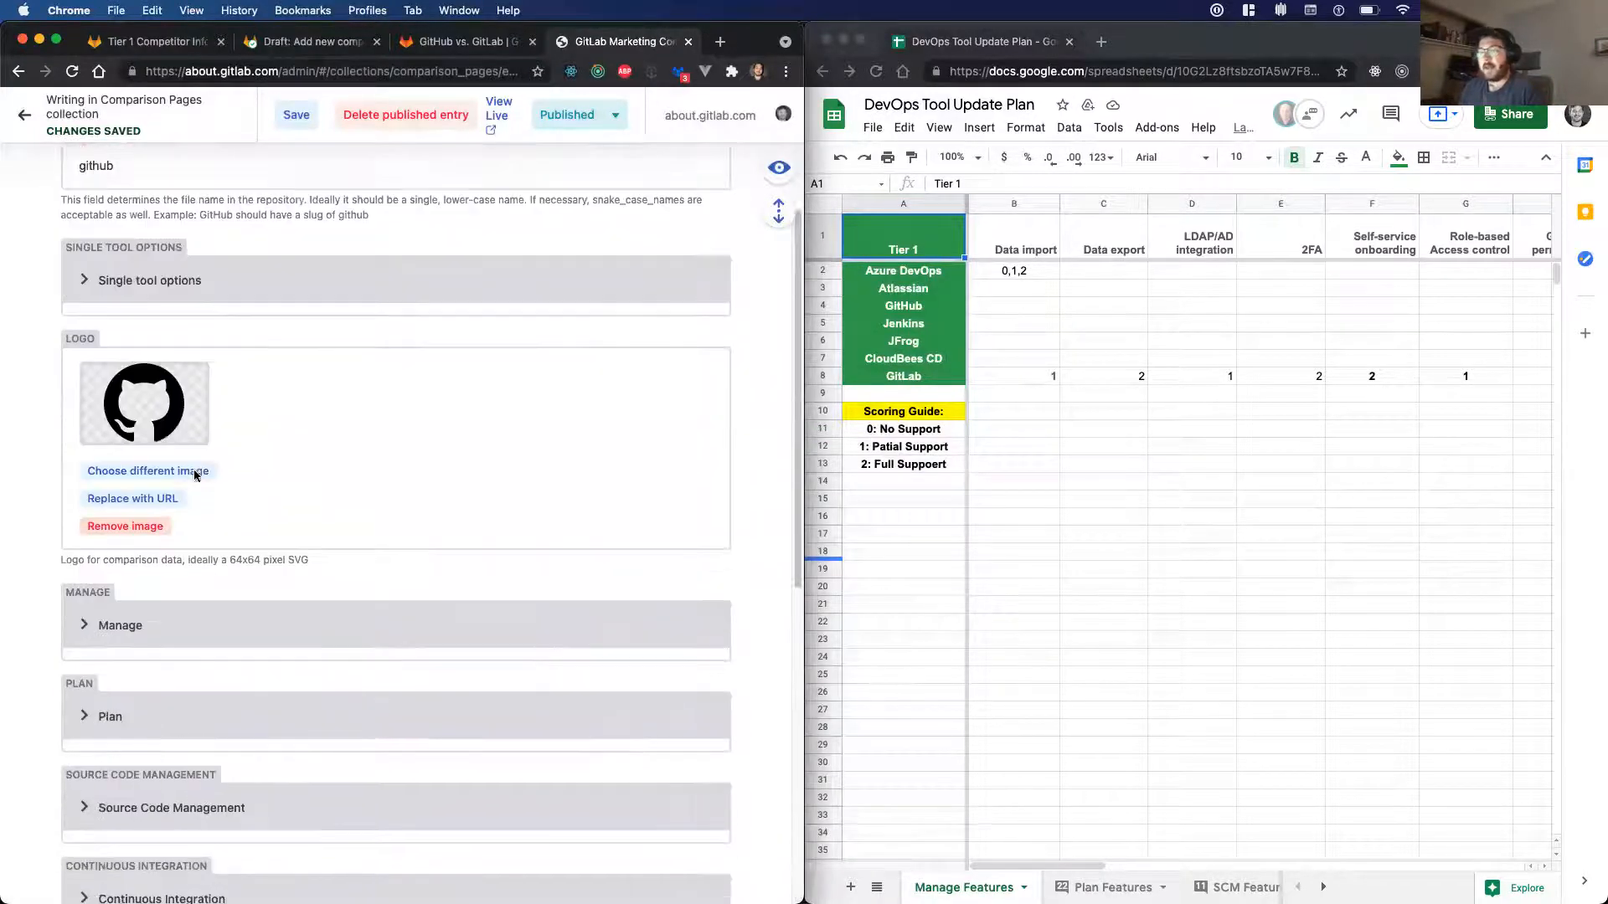
# - Expand the Manage section and try different support scores in Data Import, ending on 0
pyautogui.click(84, 574)
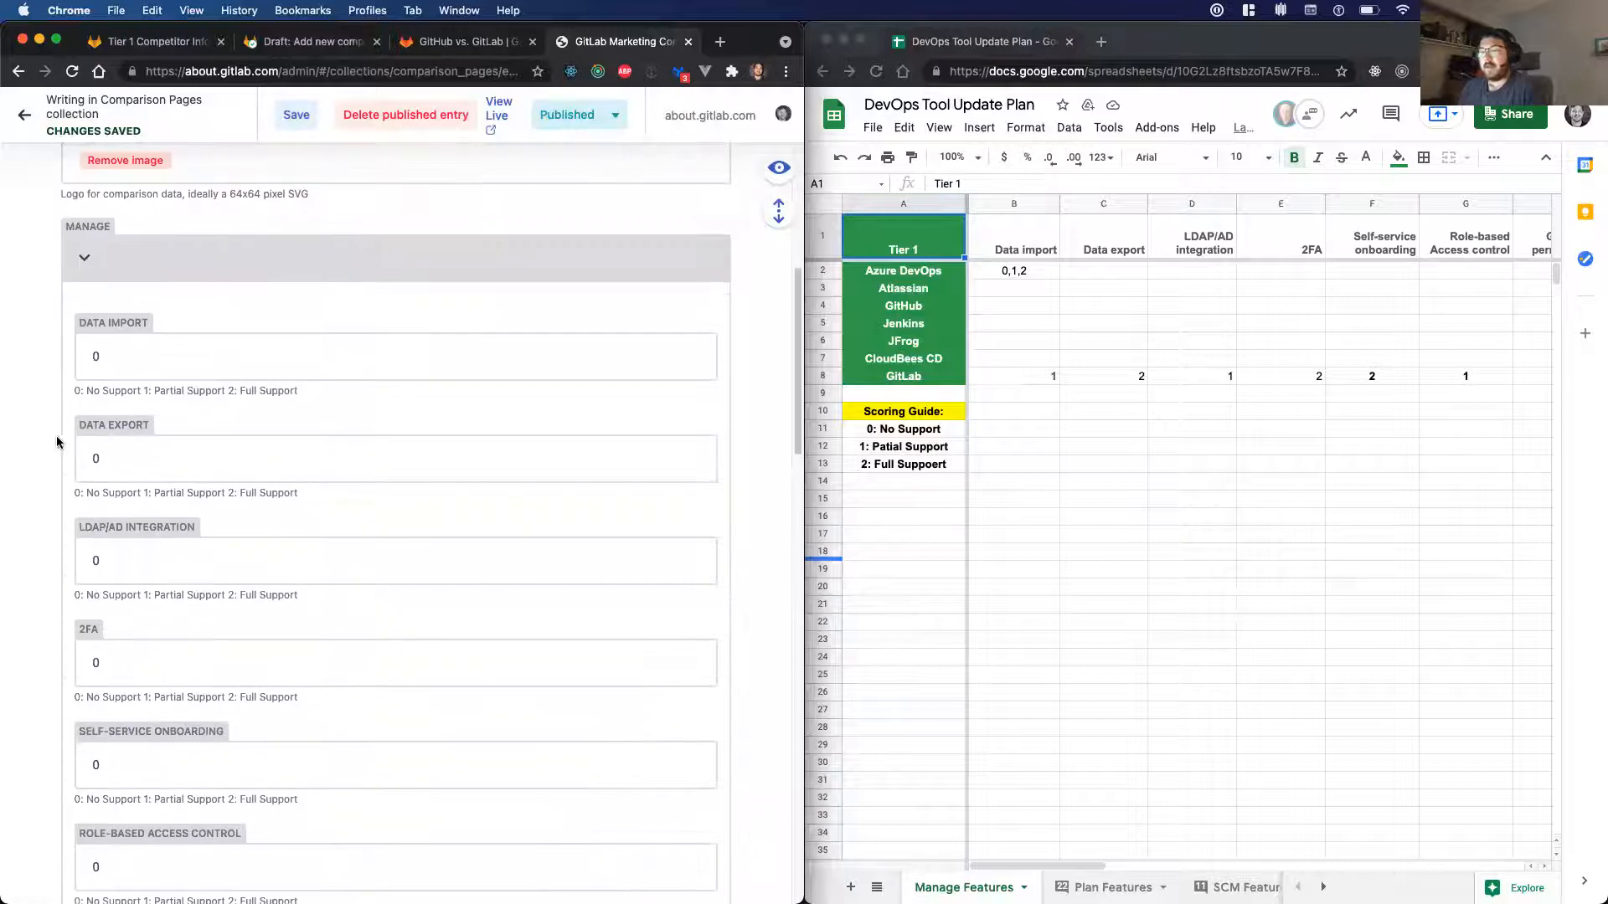
pyautogui.click(118, 368)
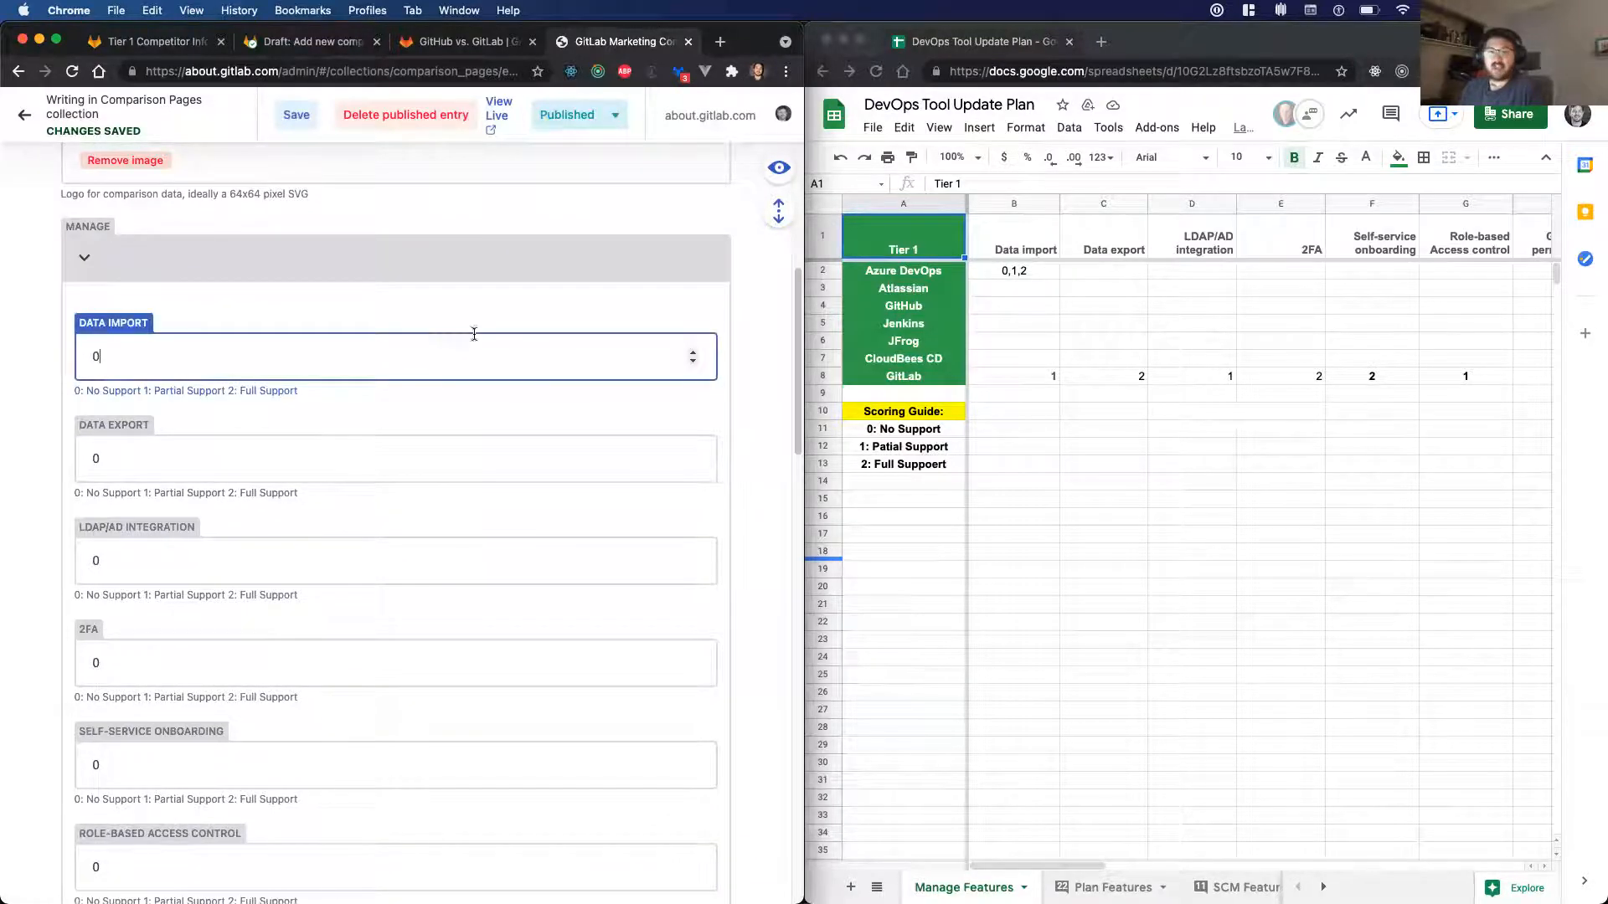
pyautogui.press('BackSpace')
pyautogui.write('1')
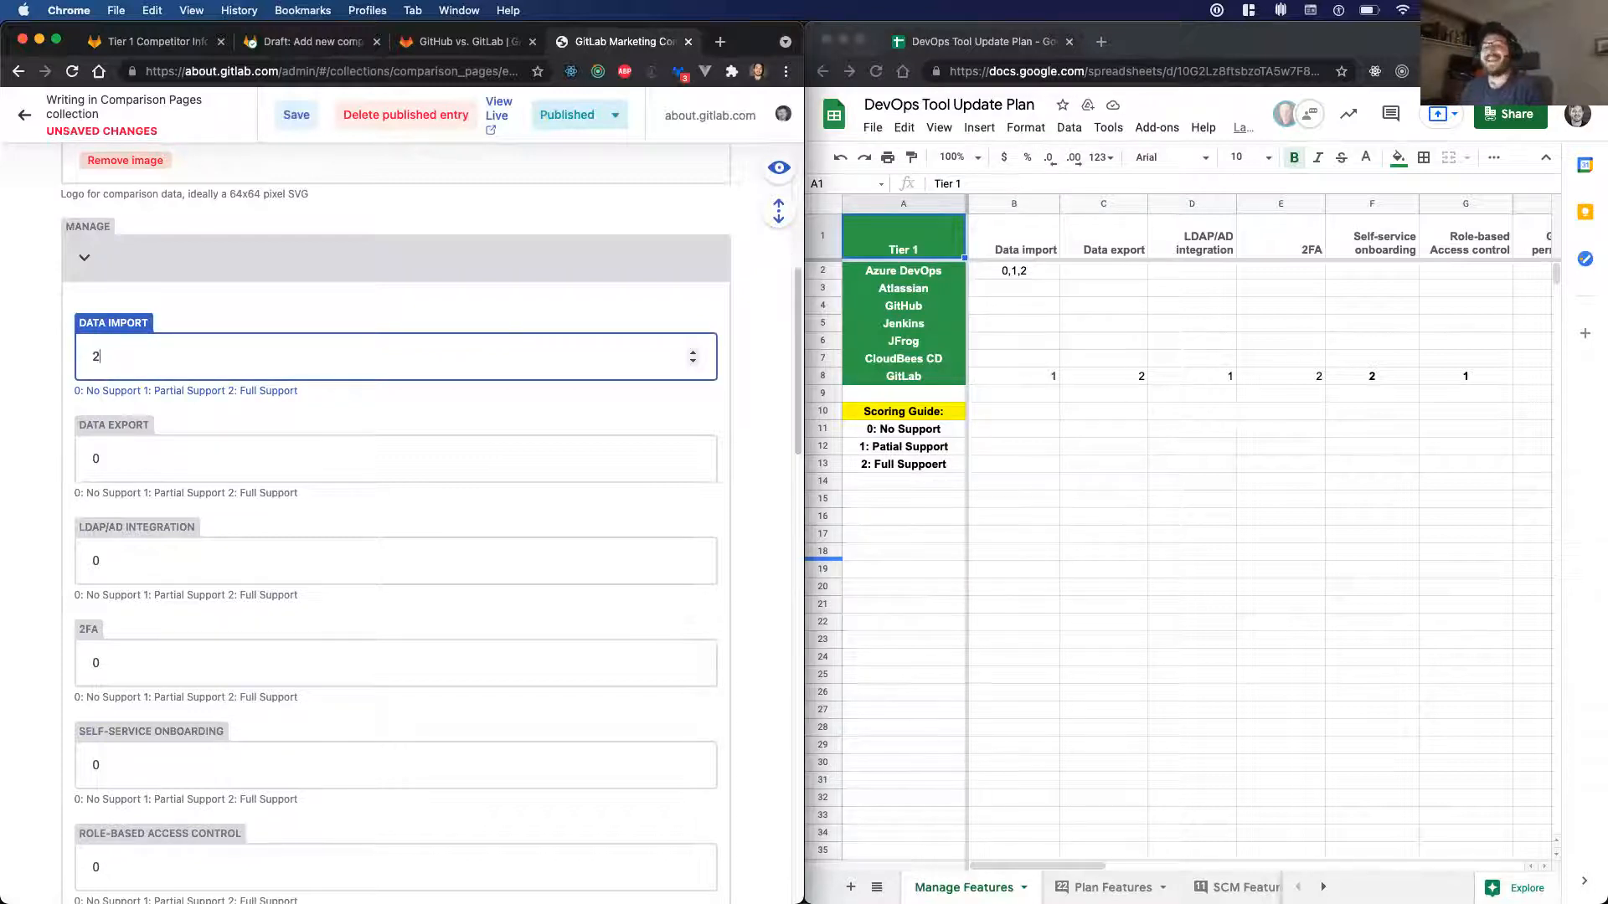
pyautogui.press('BackSpace')
pyautogui.write('0')
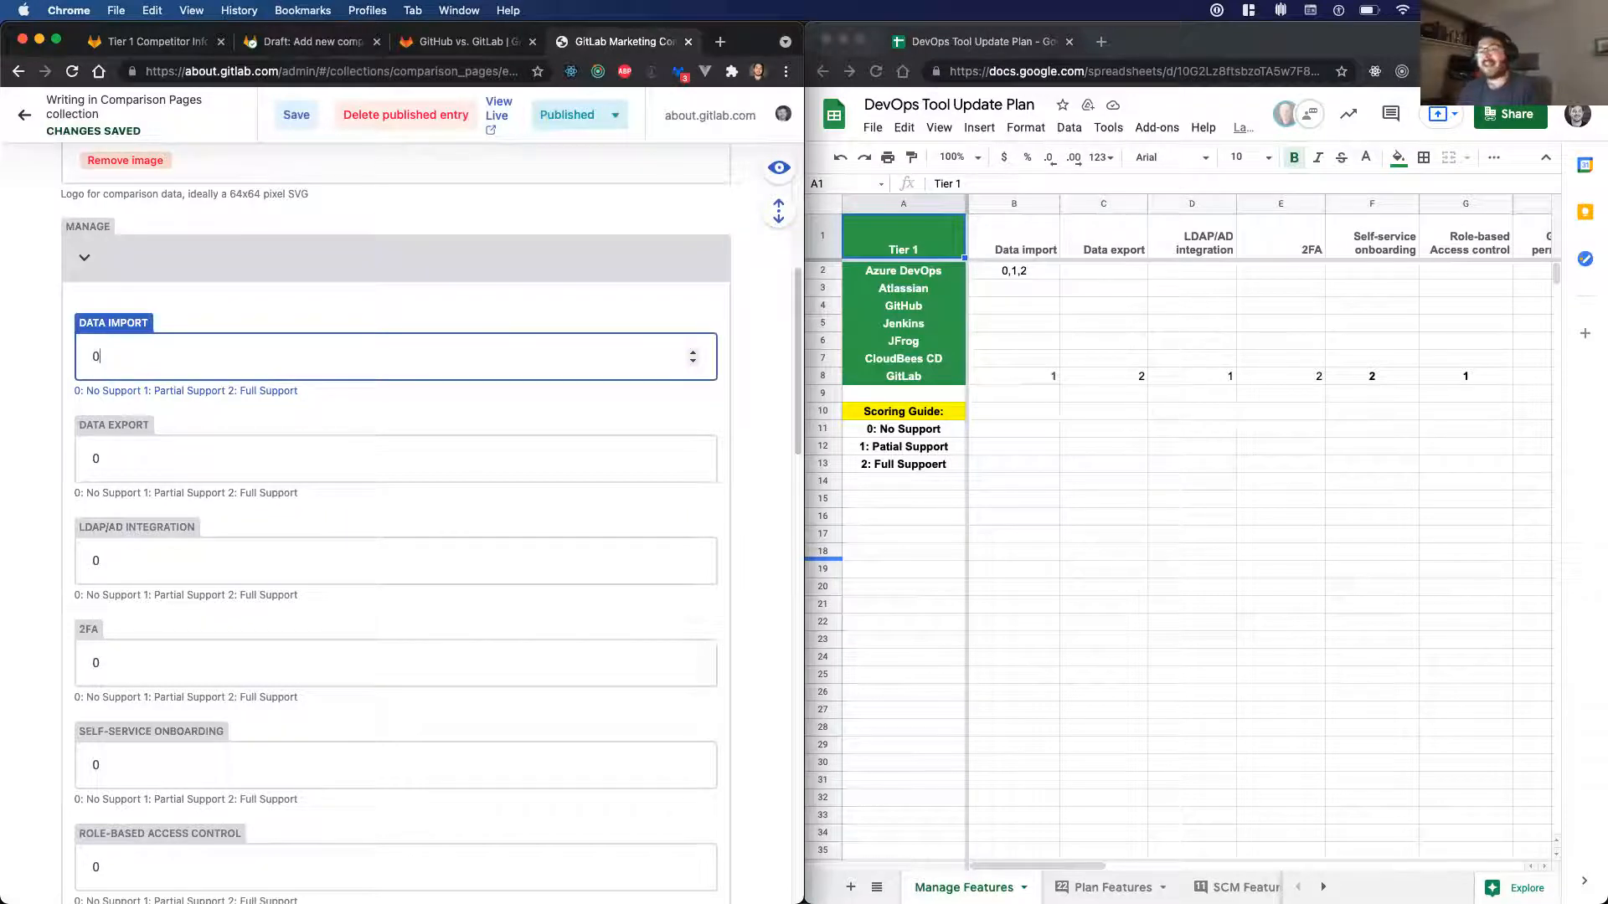
pyautogui.press('BackSpace')
pyautogui.write('1')
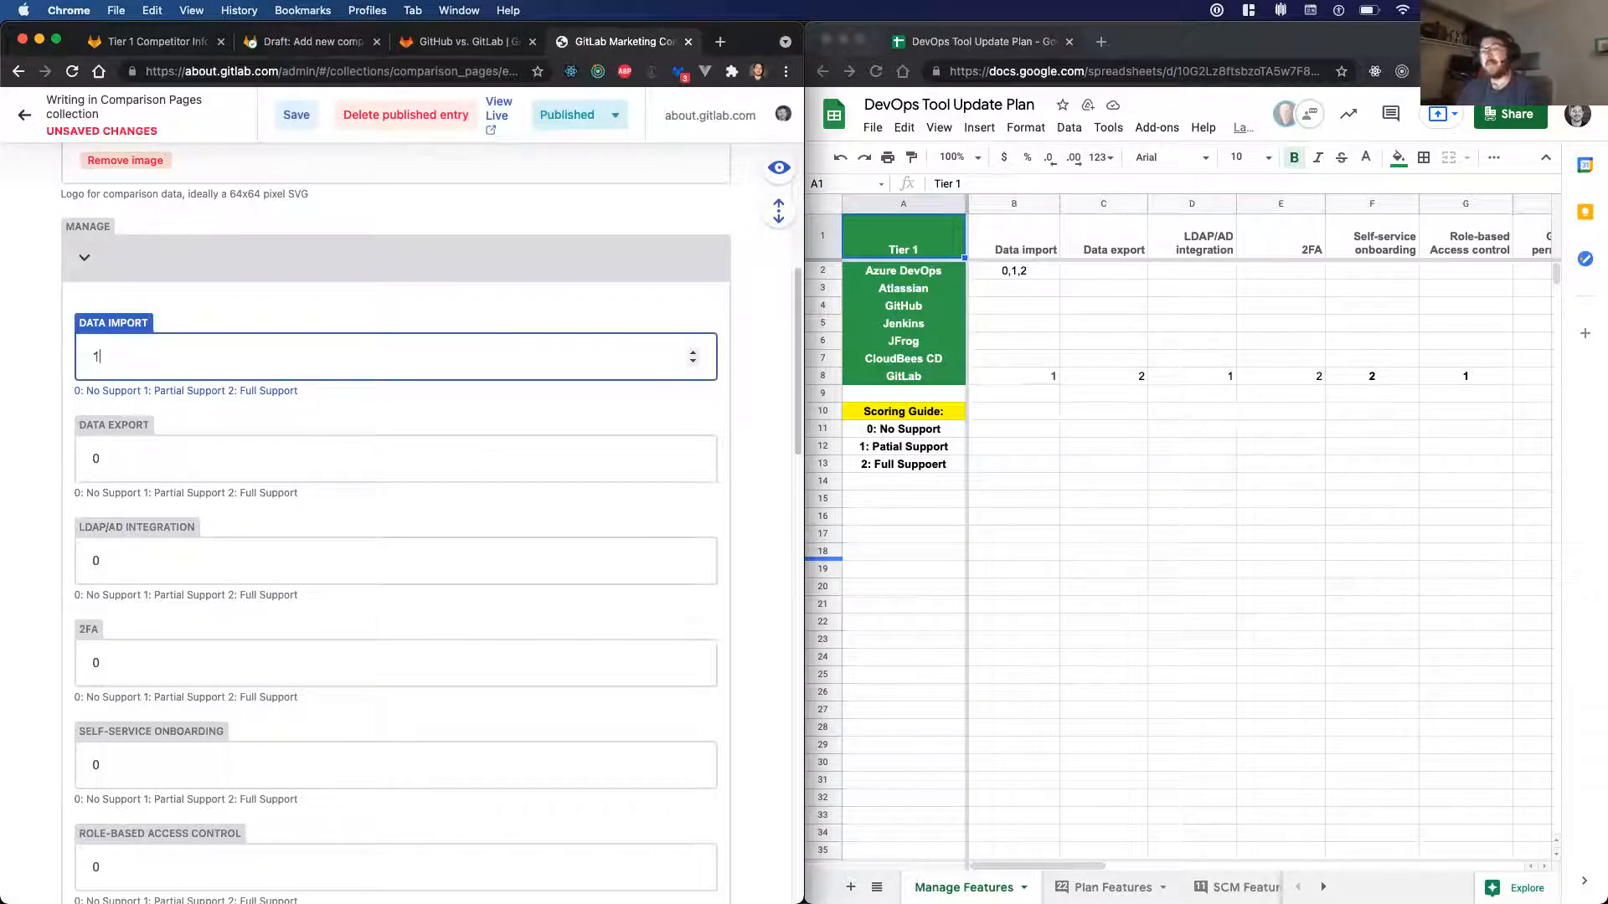
pyautogui.press('BackSpace')
pyautogui.write('0')
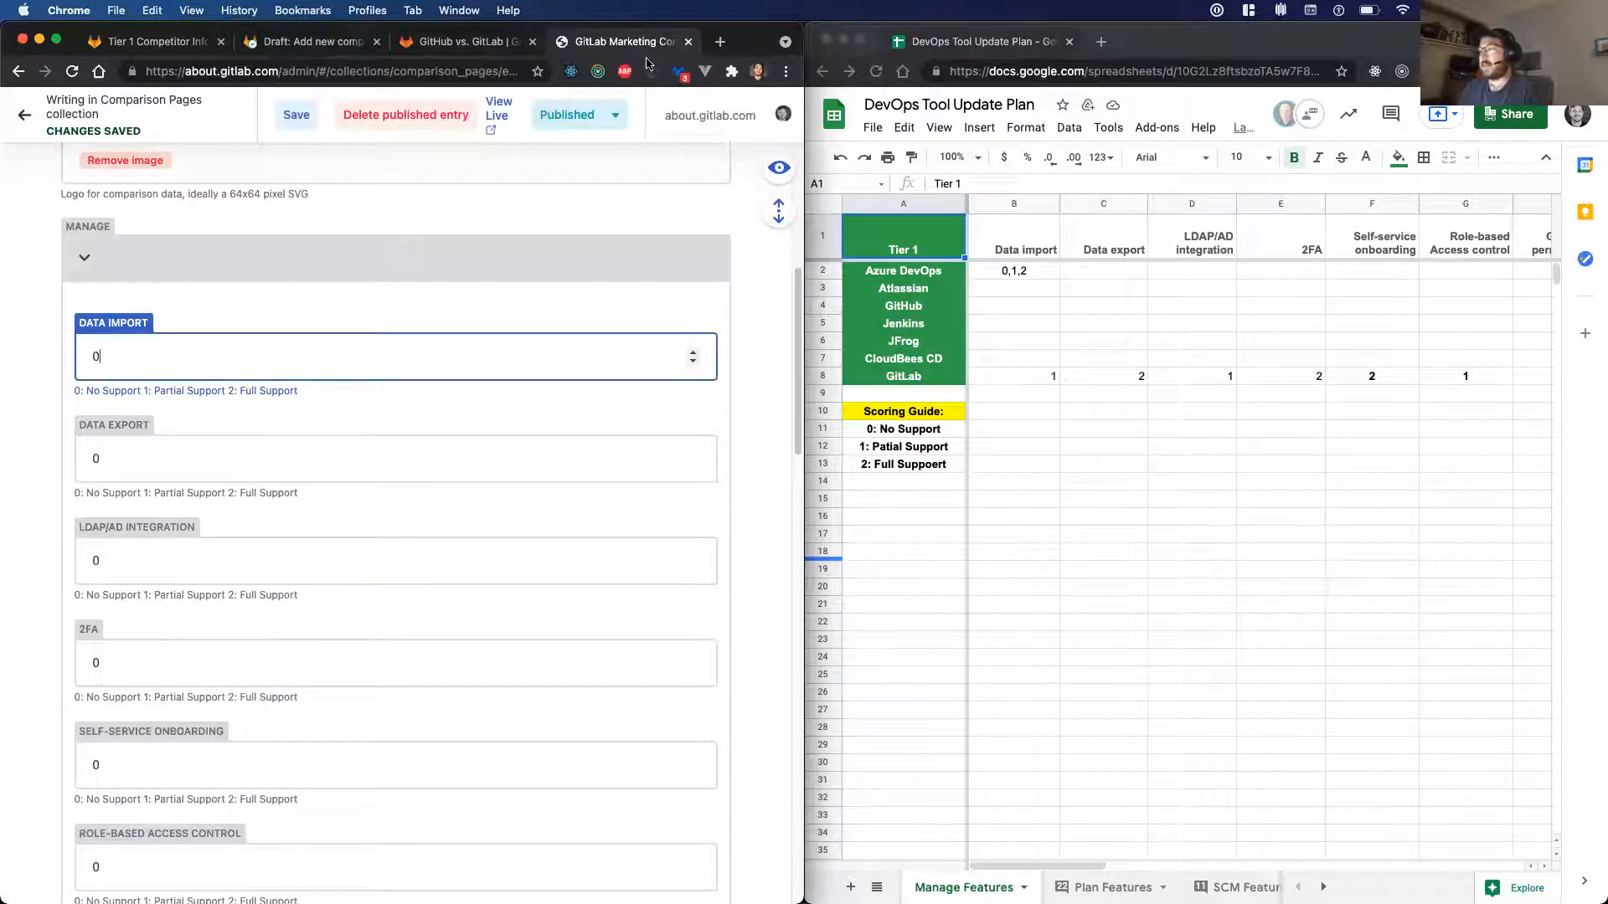
# - Switch to the DevOps Tool Update Plan spreadsheet and look up GitHub's Issue Management score on the Plan Features sheet
pyautogui.click(1269, 405)
pyautogui.click(1073, 381)
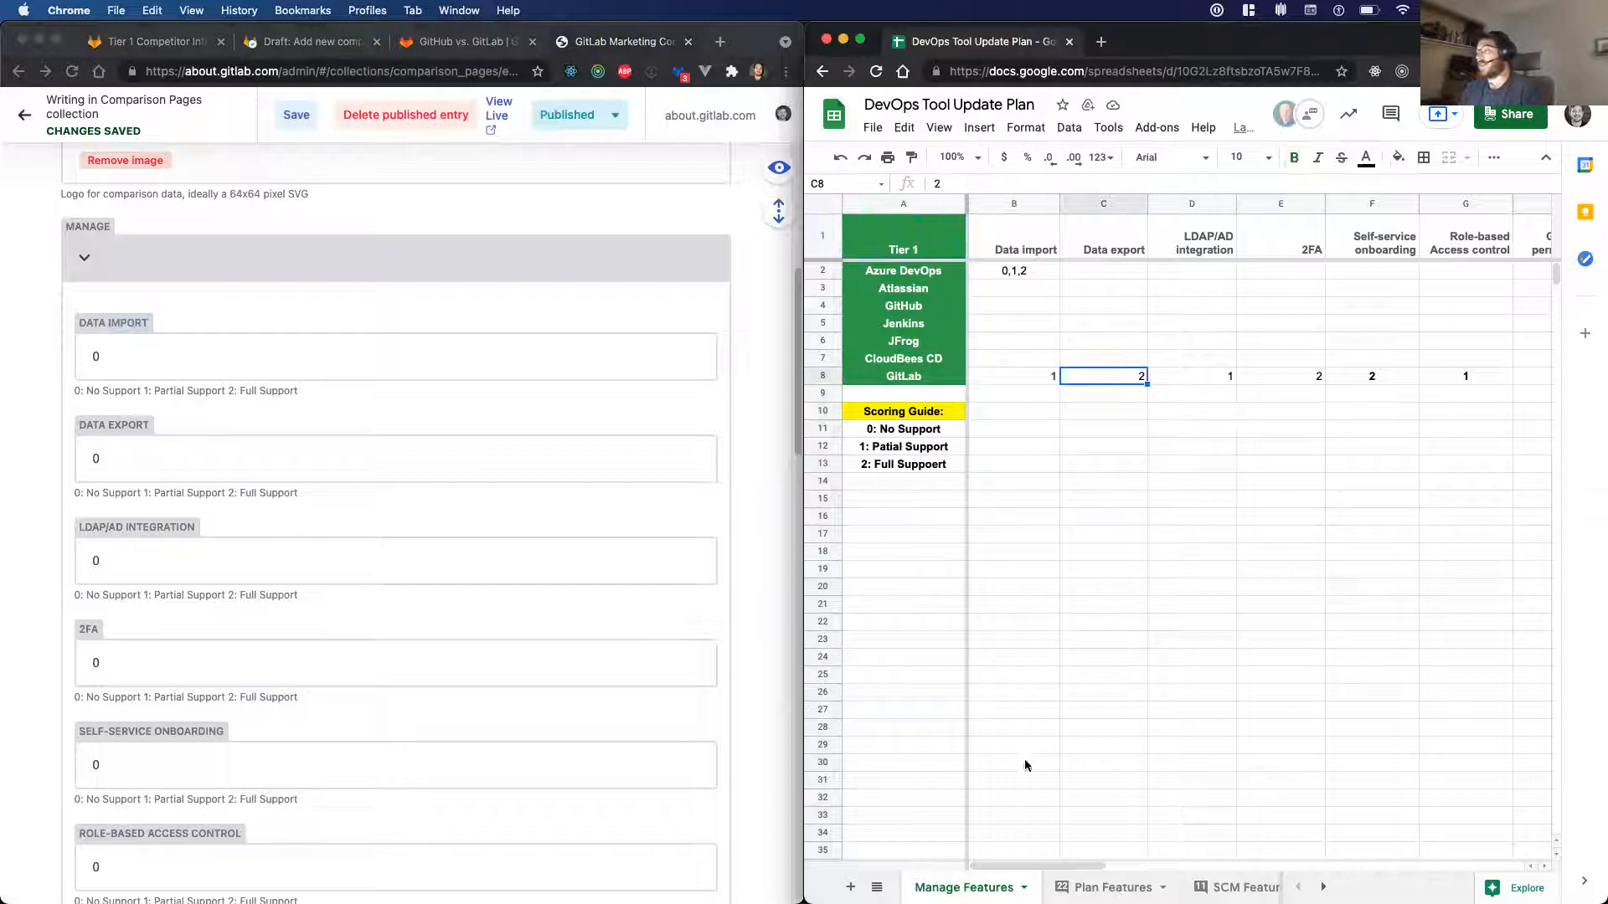
pyautogui.click(1027, 377)
pyautogui.click(1113, 887)
pyautogui.click(1005, 342)
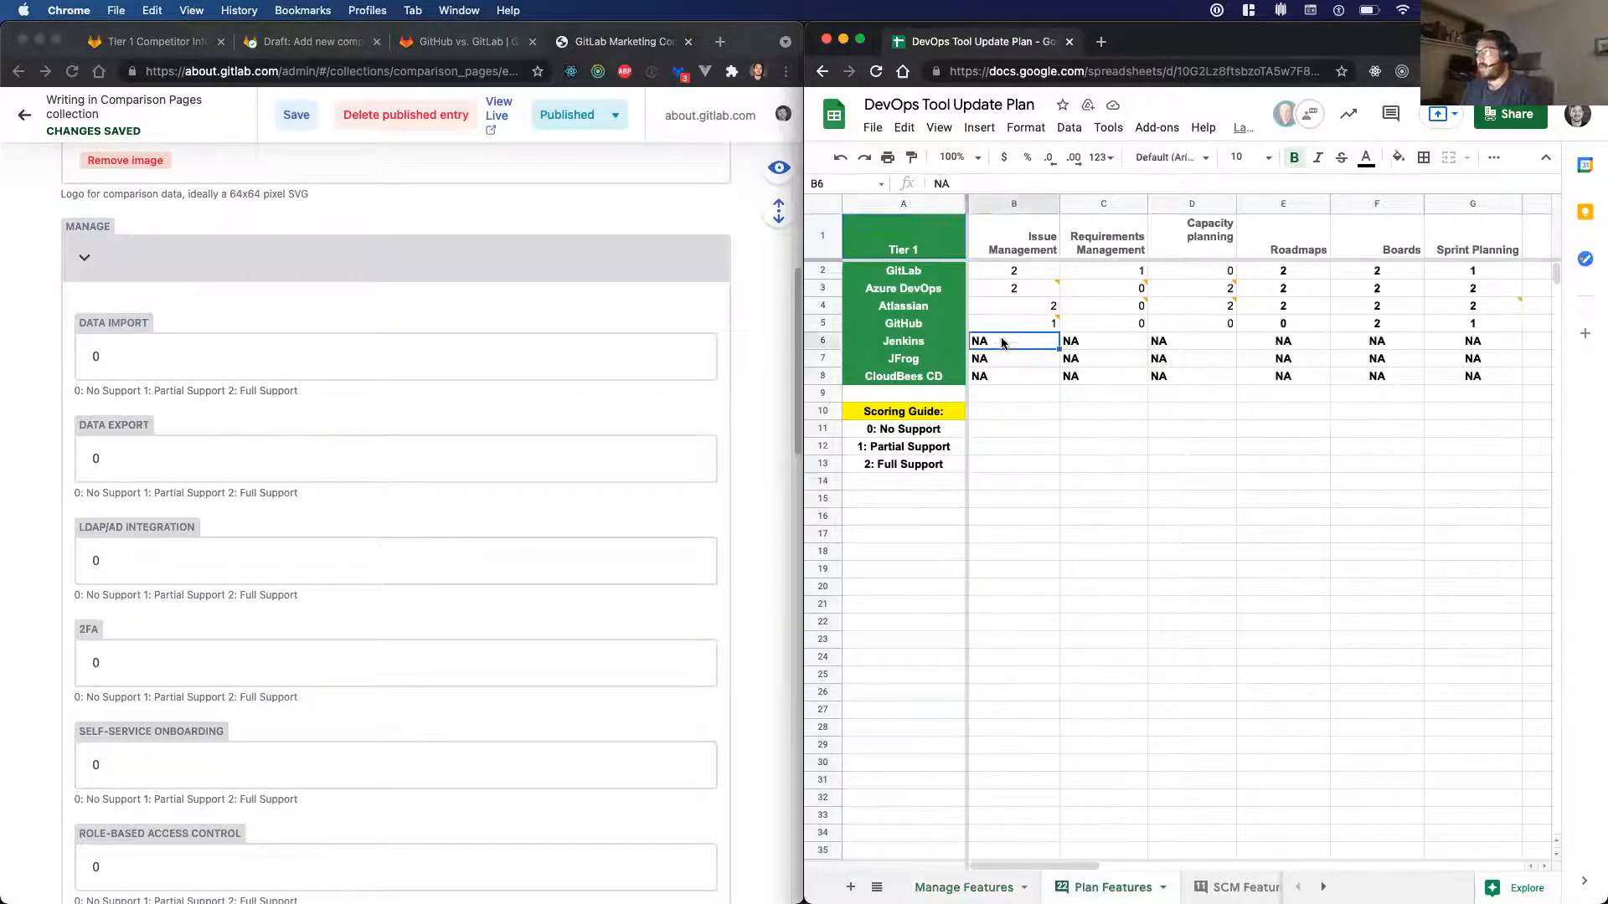
pyautogui.click(1009, 321)
pyautogui.click(1022, 541)
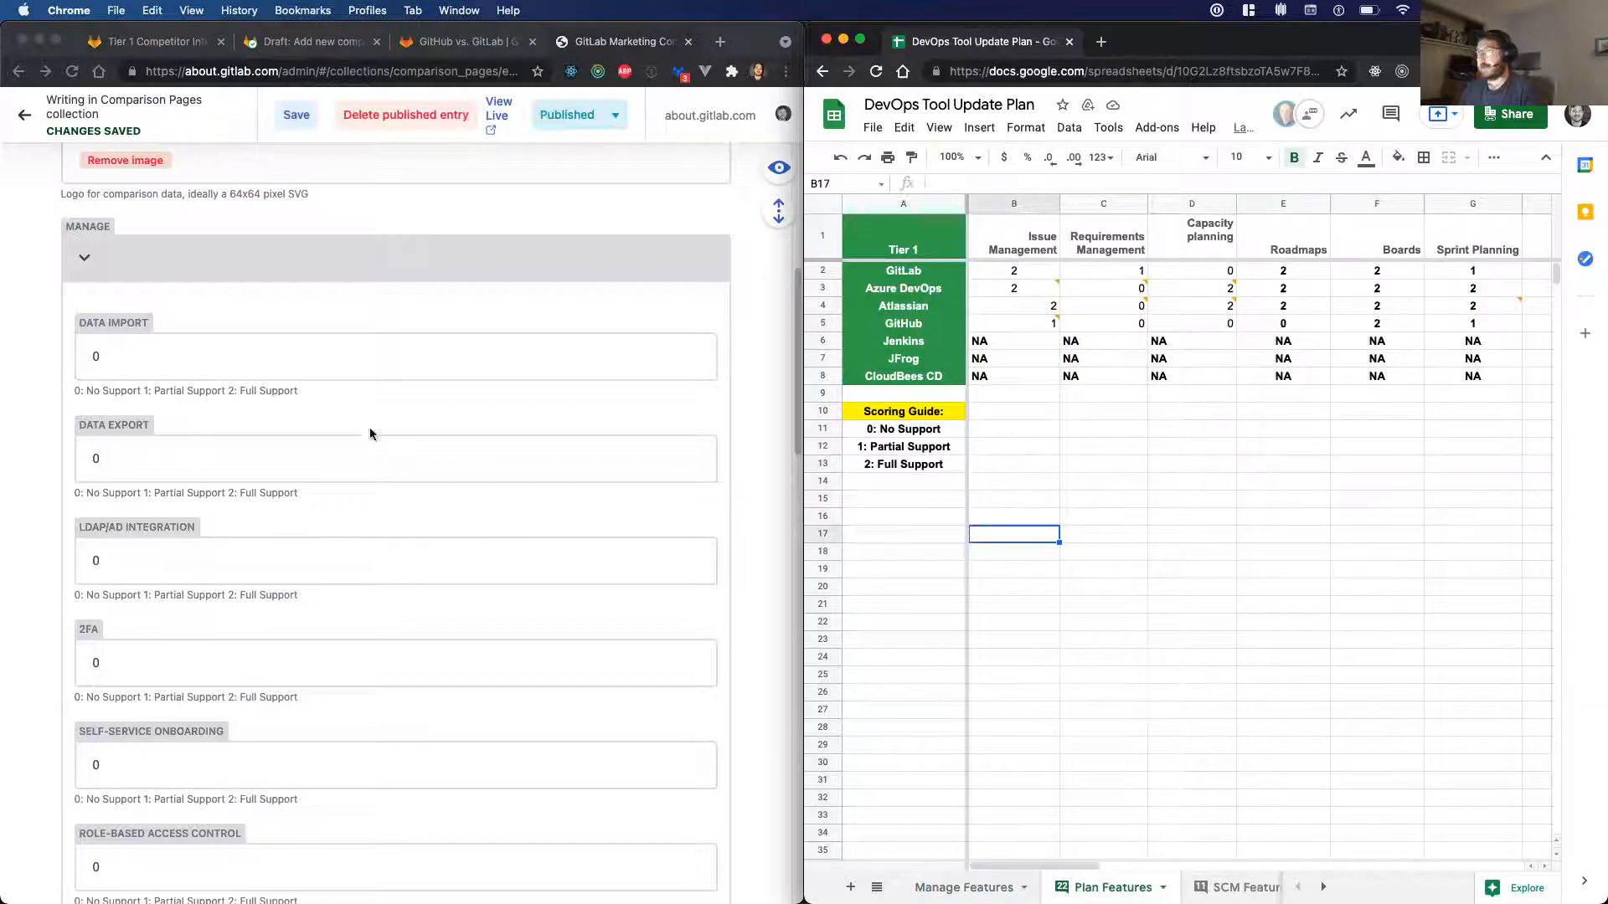
# - Back in the CMS entry, collapse the Manage section and expand the Plan section
pyautogui.click(87, 259)
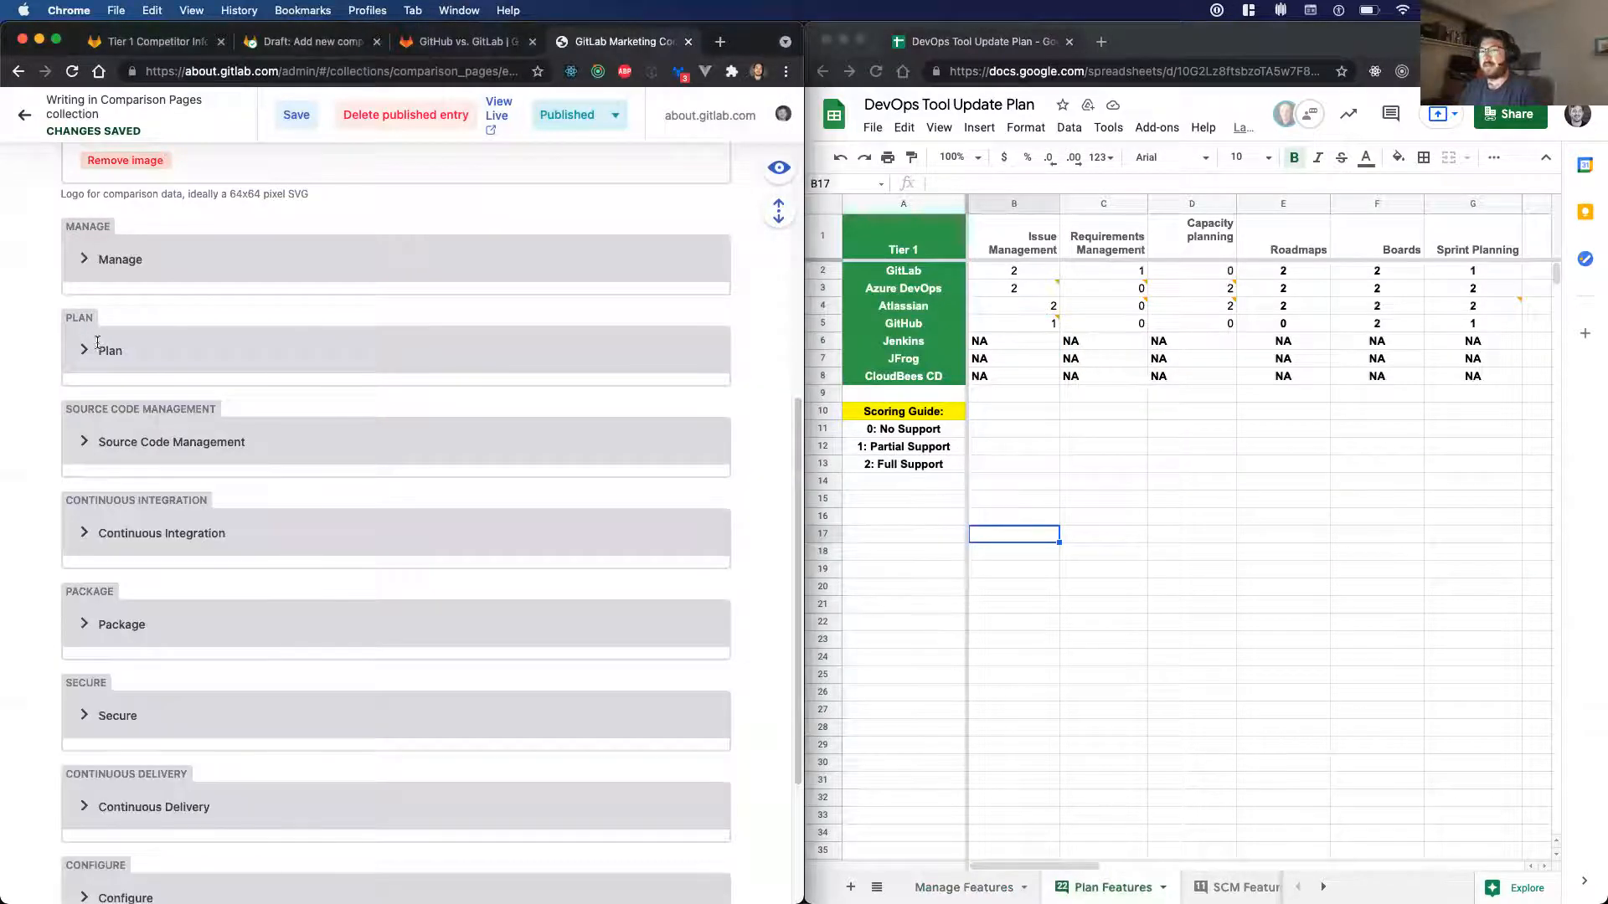
pyautogui.click(81, 356)
pyautogui.scroll(-1, 125, 410)
pyautogui.click(126, 423)
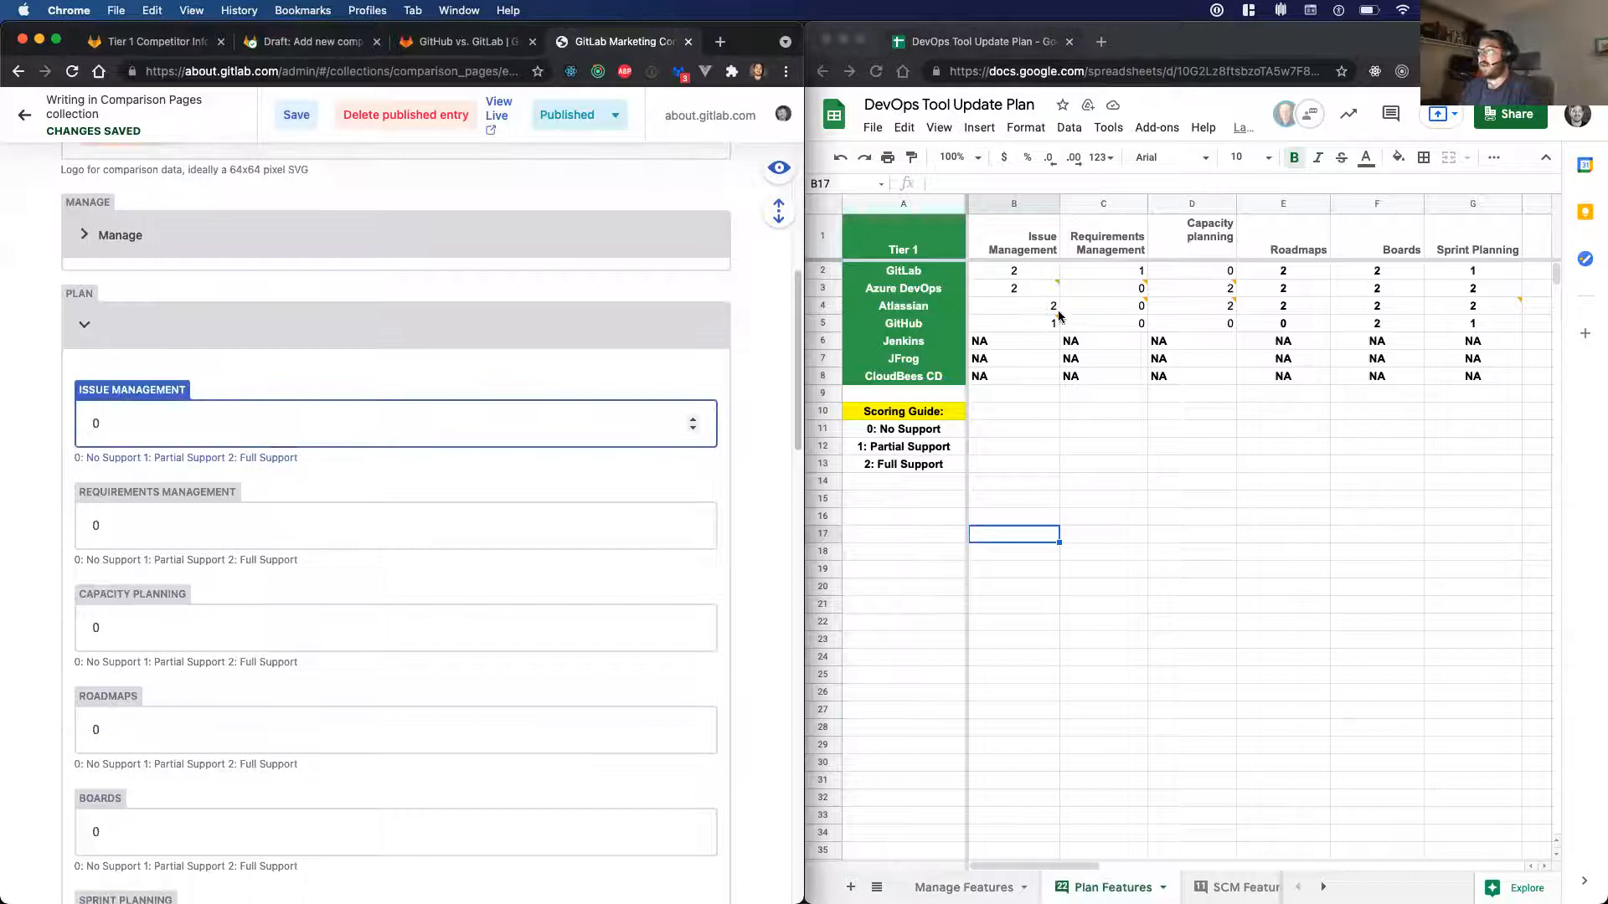
# - Check GitHub's Issue Management score in the spreadsheet and set Issue Management to 1 in the Plan section
pyautogui.click(1007, 324)
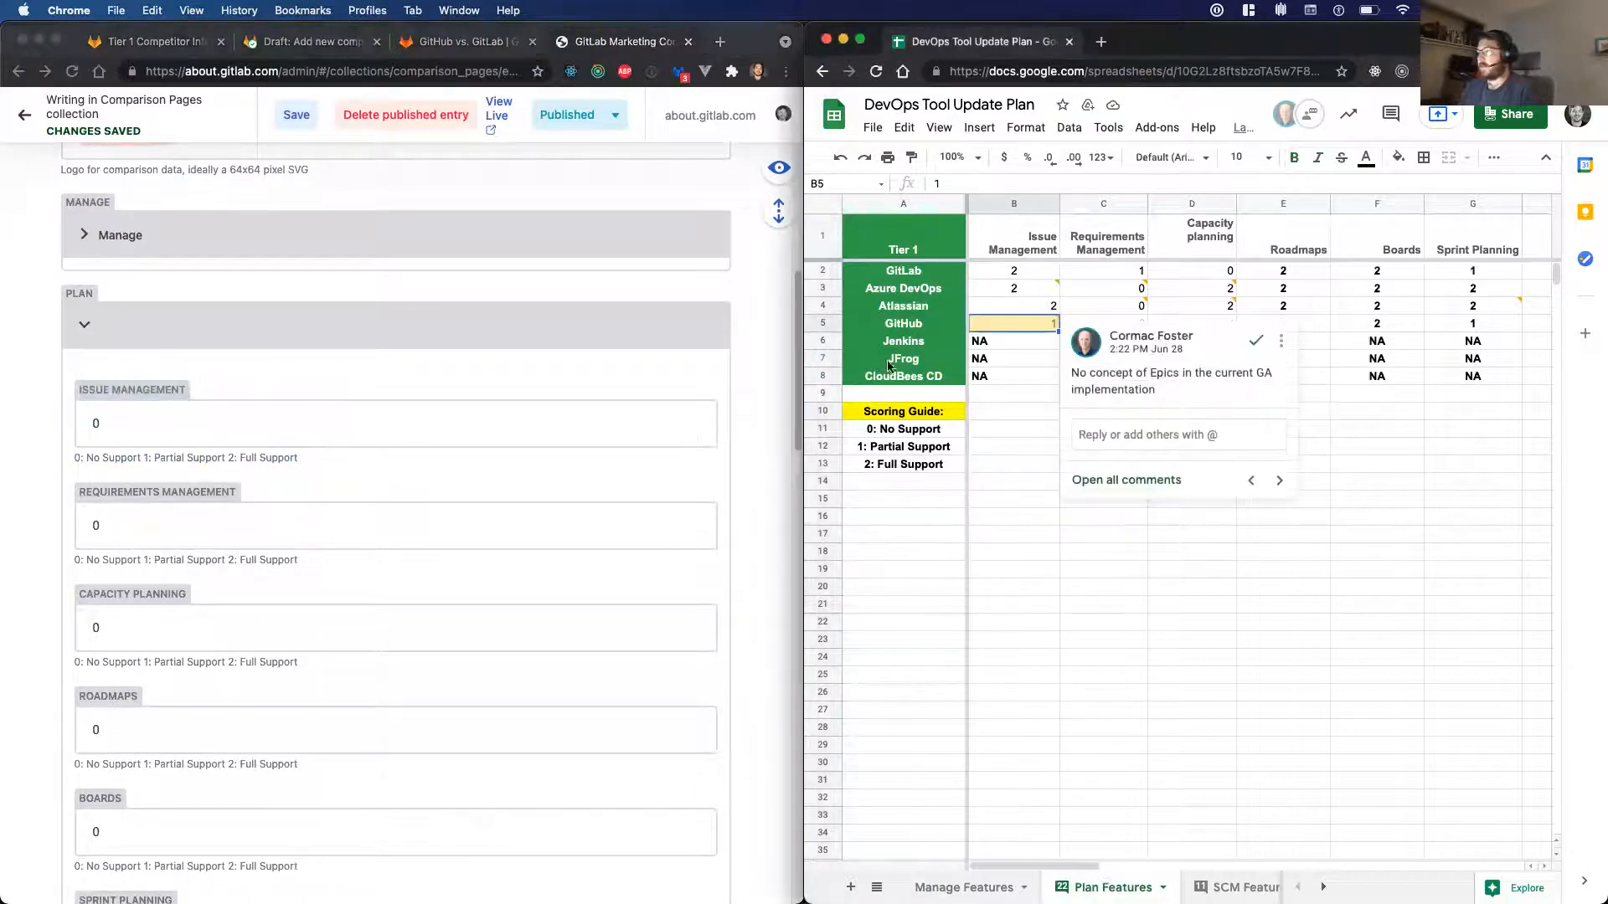
pyautogui.click(1035, 453)
pyautogui.click(1021, 358)
pyautogui.click(394, 431)
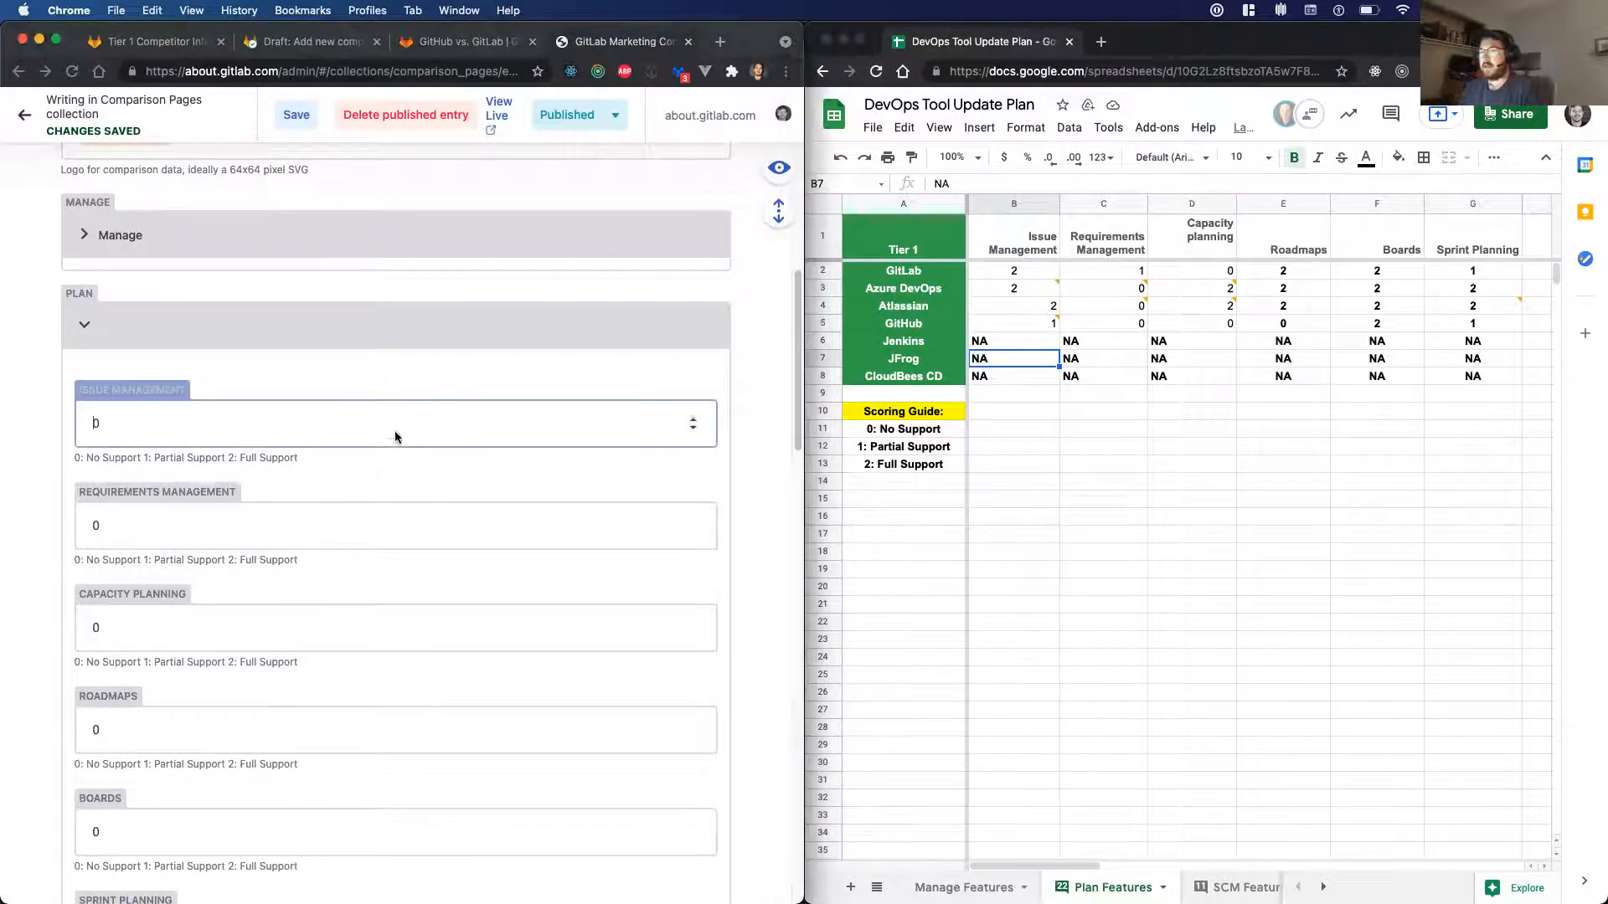
pyautogui.write('1')
pyautogui.press('BackSpace')
pyautogui.press('Tab')
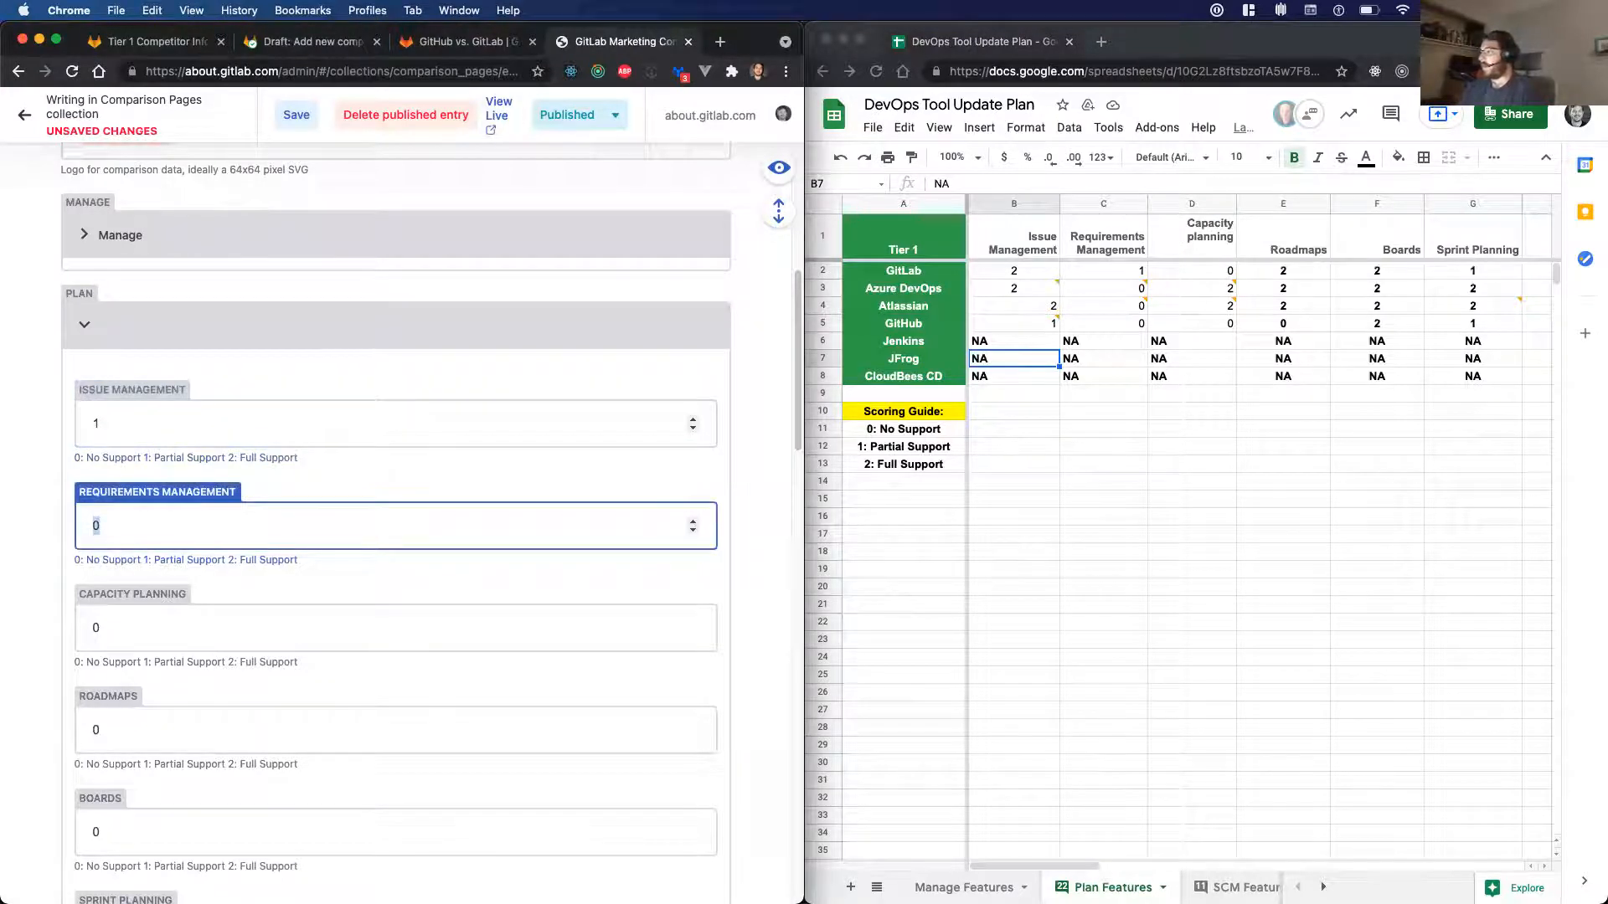
# - Pass over Requirements Management, Capacity Planning, Roadmaps and Boards, and set Sprint Planning to 1
pyautogui.press('Tab')
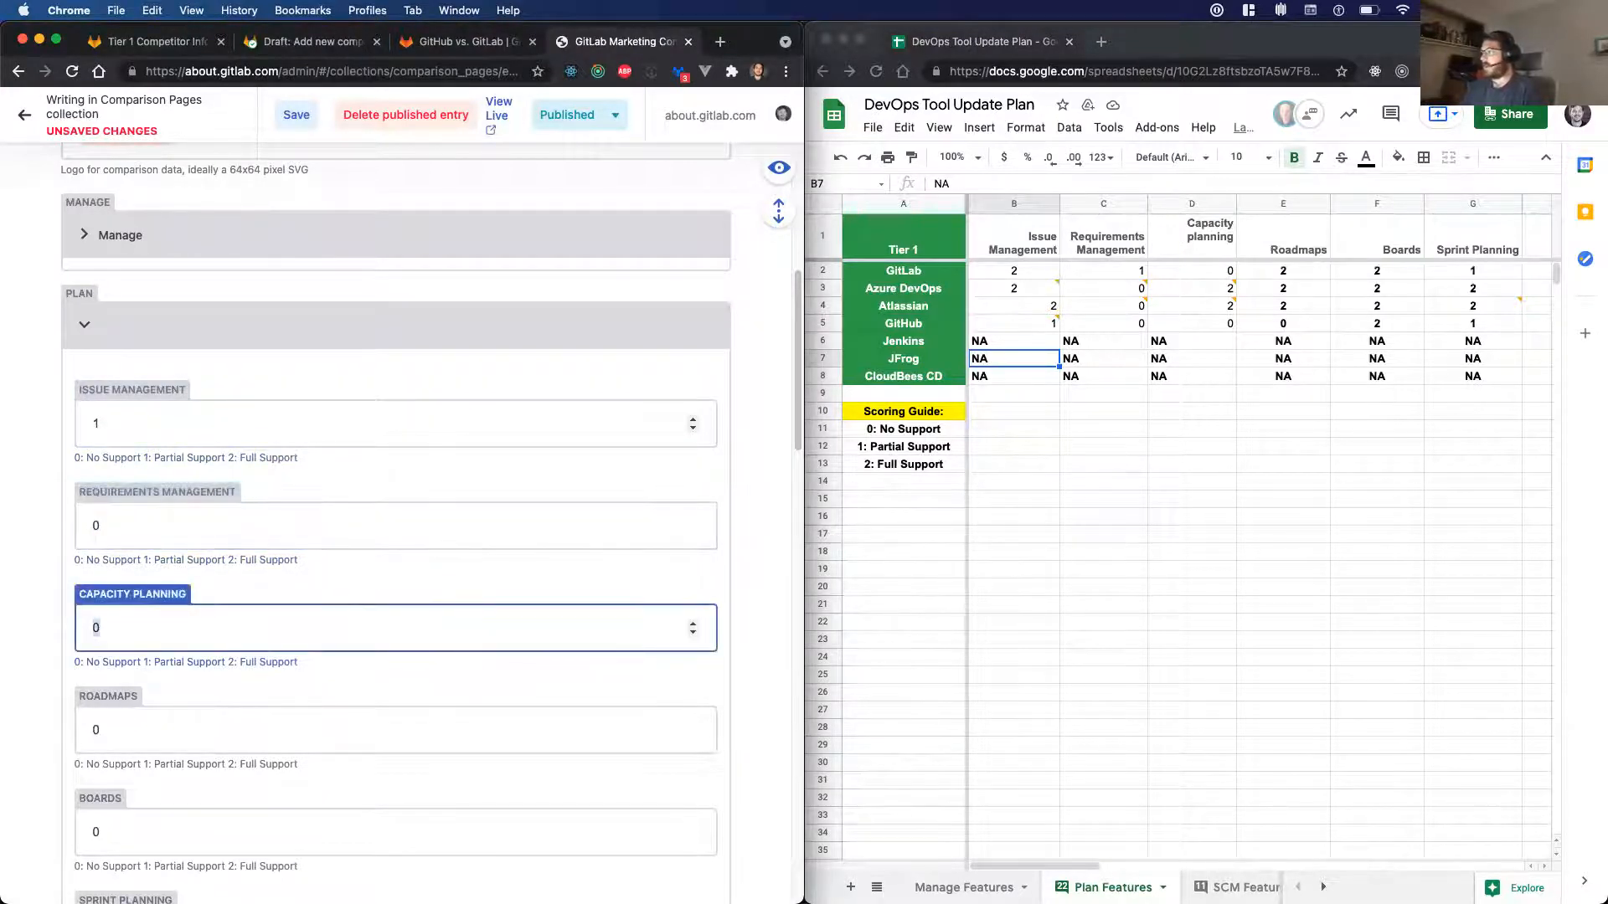
pyautogui.press('Tab')
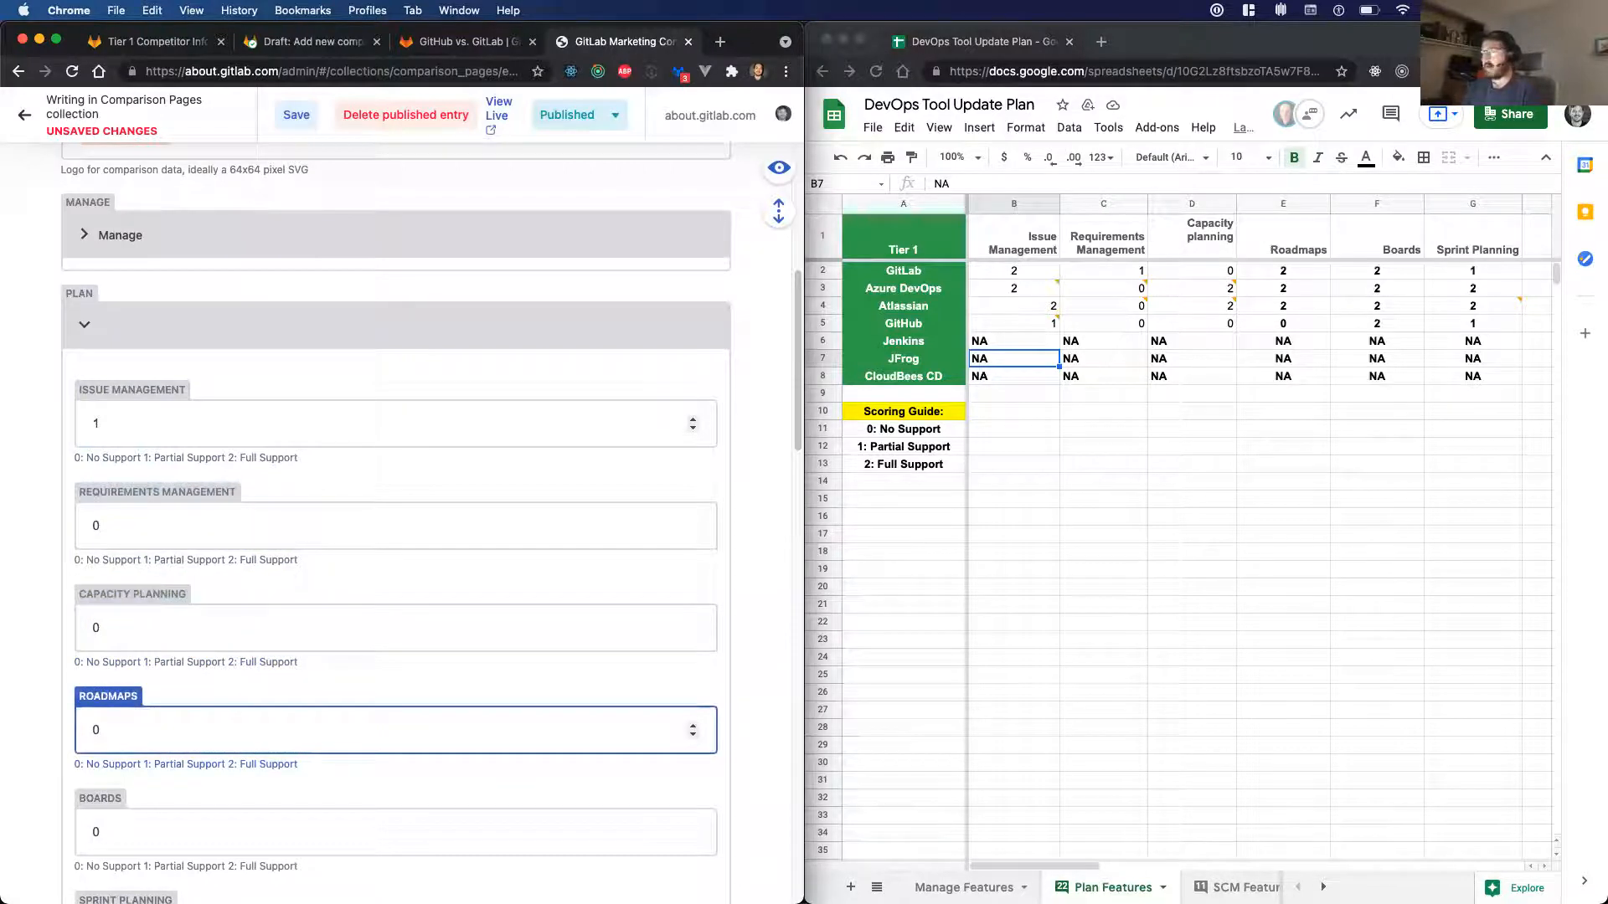
pyautogui.press('Tab')
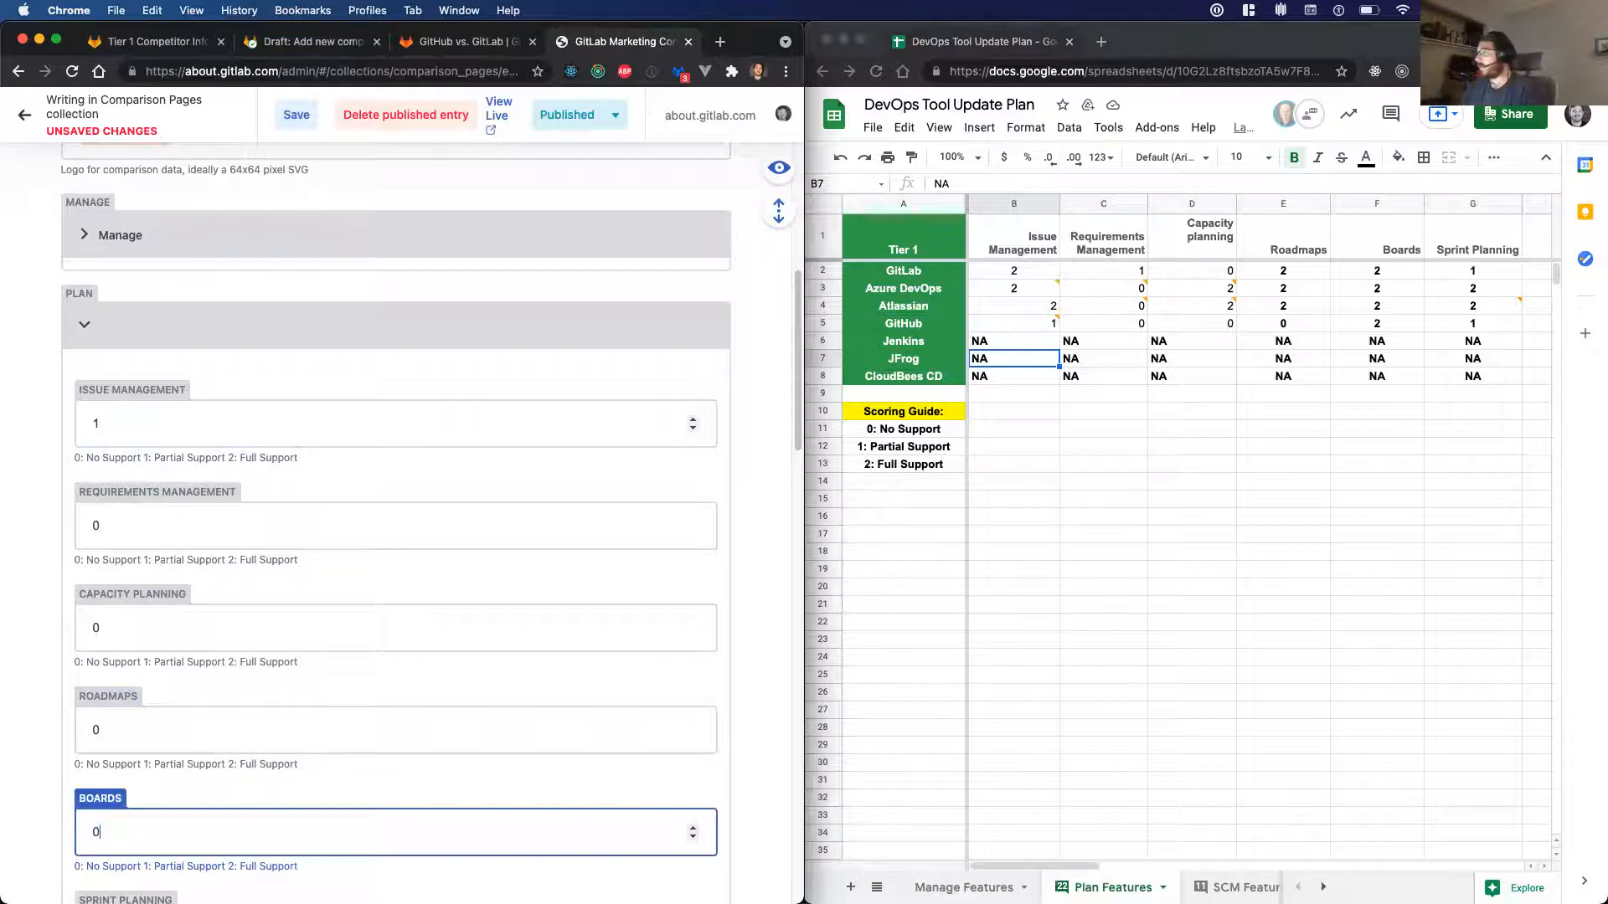
pyautogui.press('Tab')
pyautogui.press('Tab')
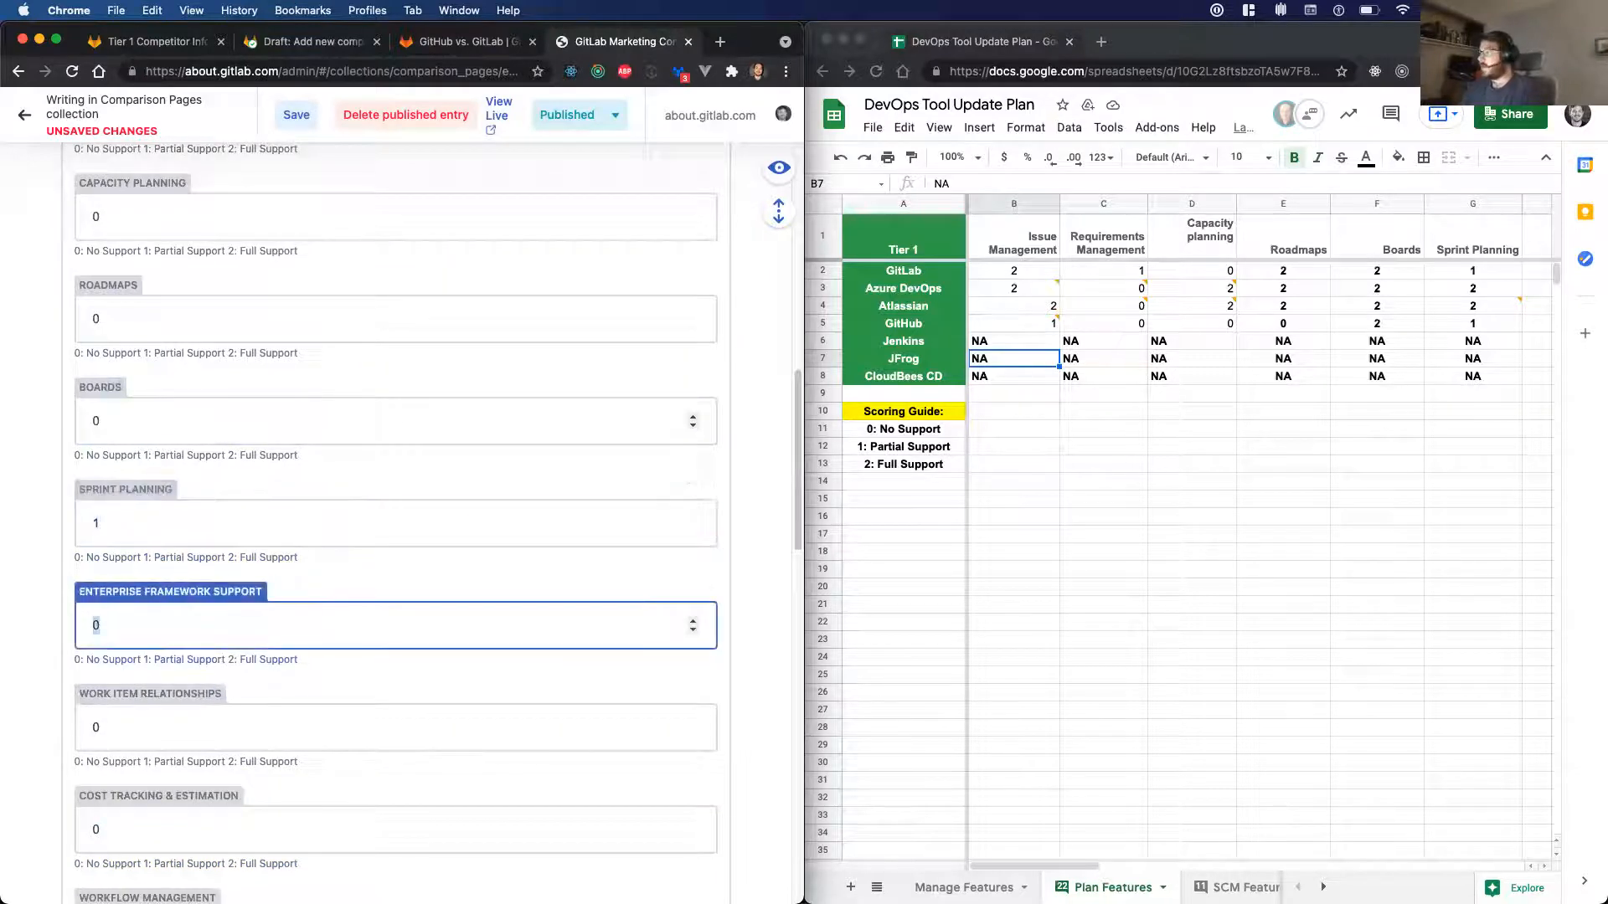
# - View the Plan Features columns from Enterprise Framework Support to Global Search in the spreadsheet
pyautogui.click(1356, 449)
pyautogui.press('Right')
pyautogui.press('Right')
pyautogui.press('Right')
pyautogui.press('Right')
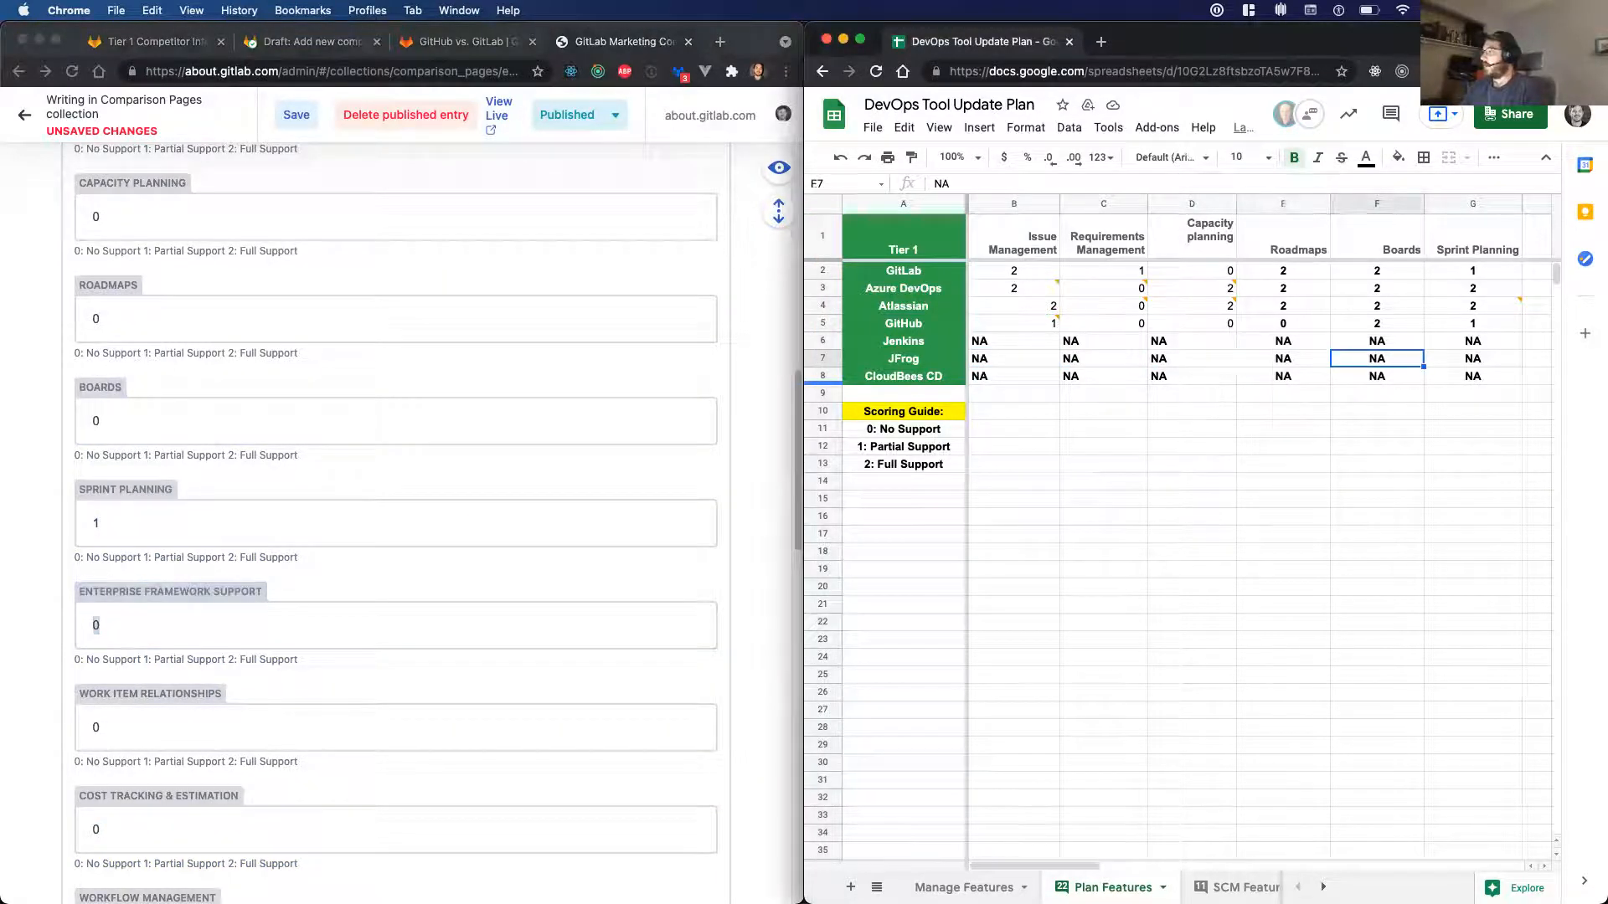
pyautogui.press('Right')
pyautogui.press('Right')
pyautogui.press('Right')
pyautogui.press('Right')
pyautogui.press('Right')
pyautogui.press('Right')
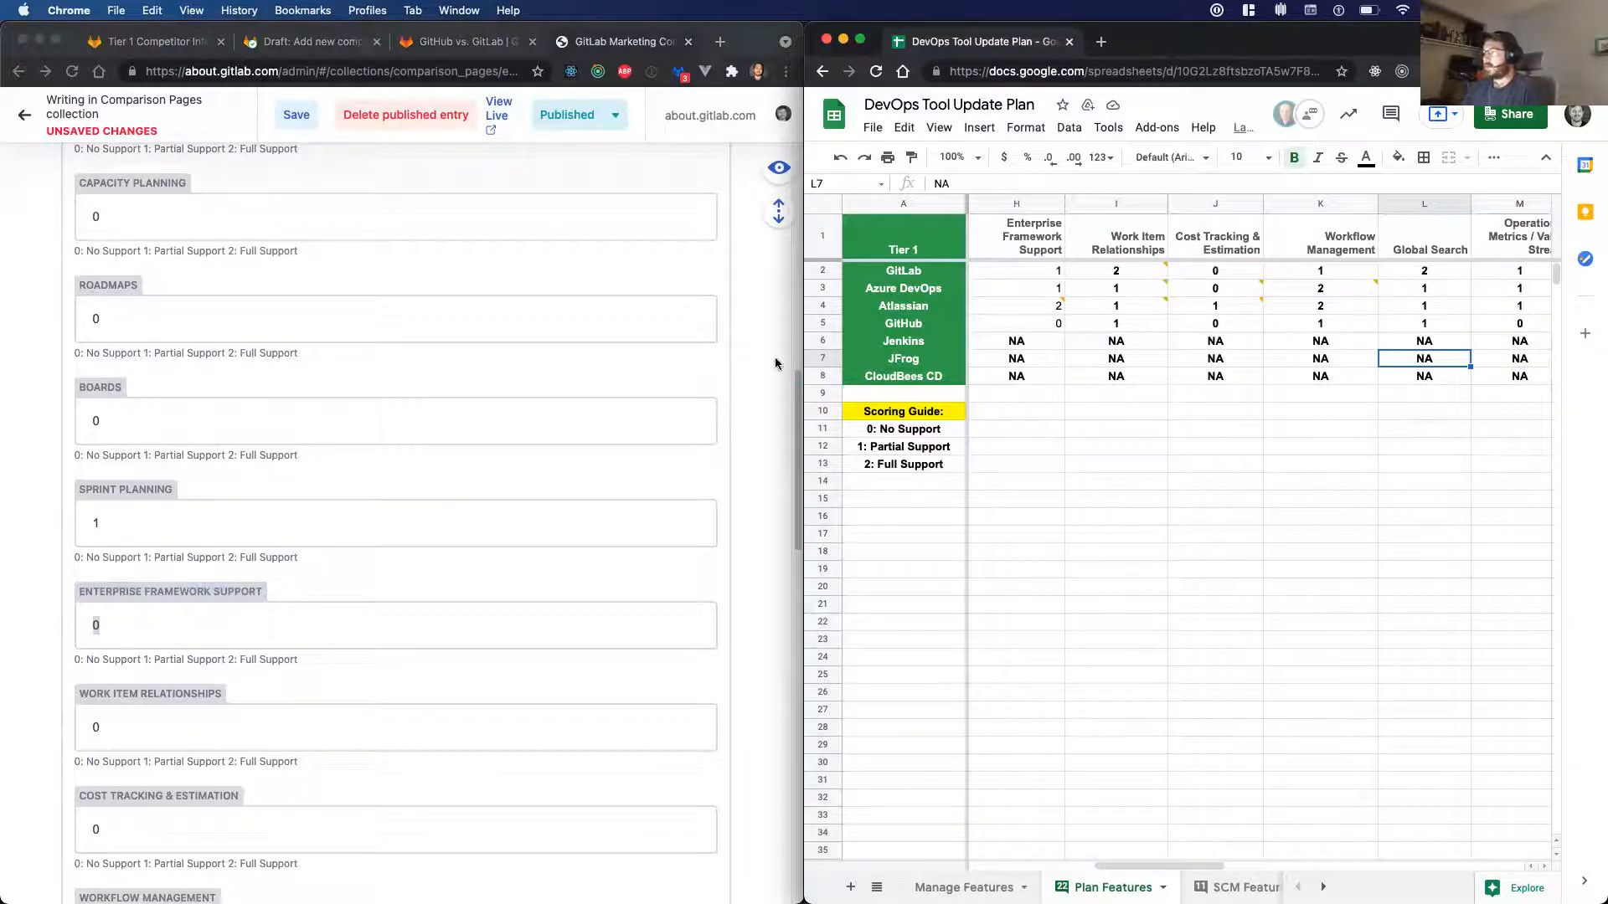
# - Set Work Item Relationships to 1 in the Plan section of the GitHub entry
pyautogui.click(177, 611)
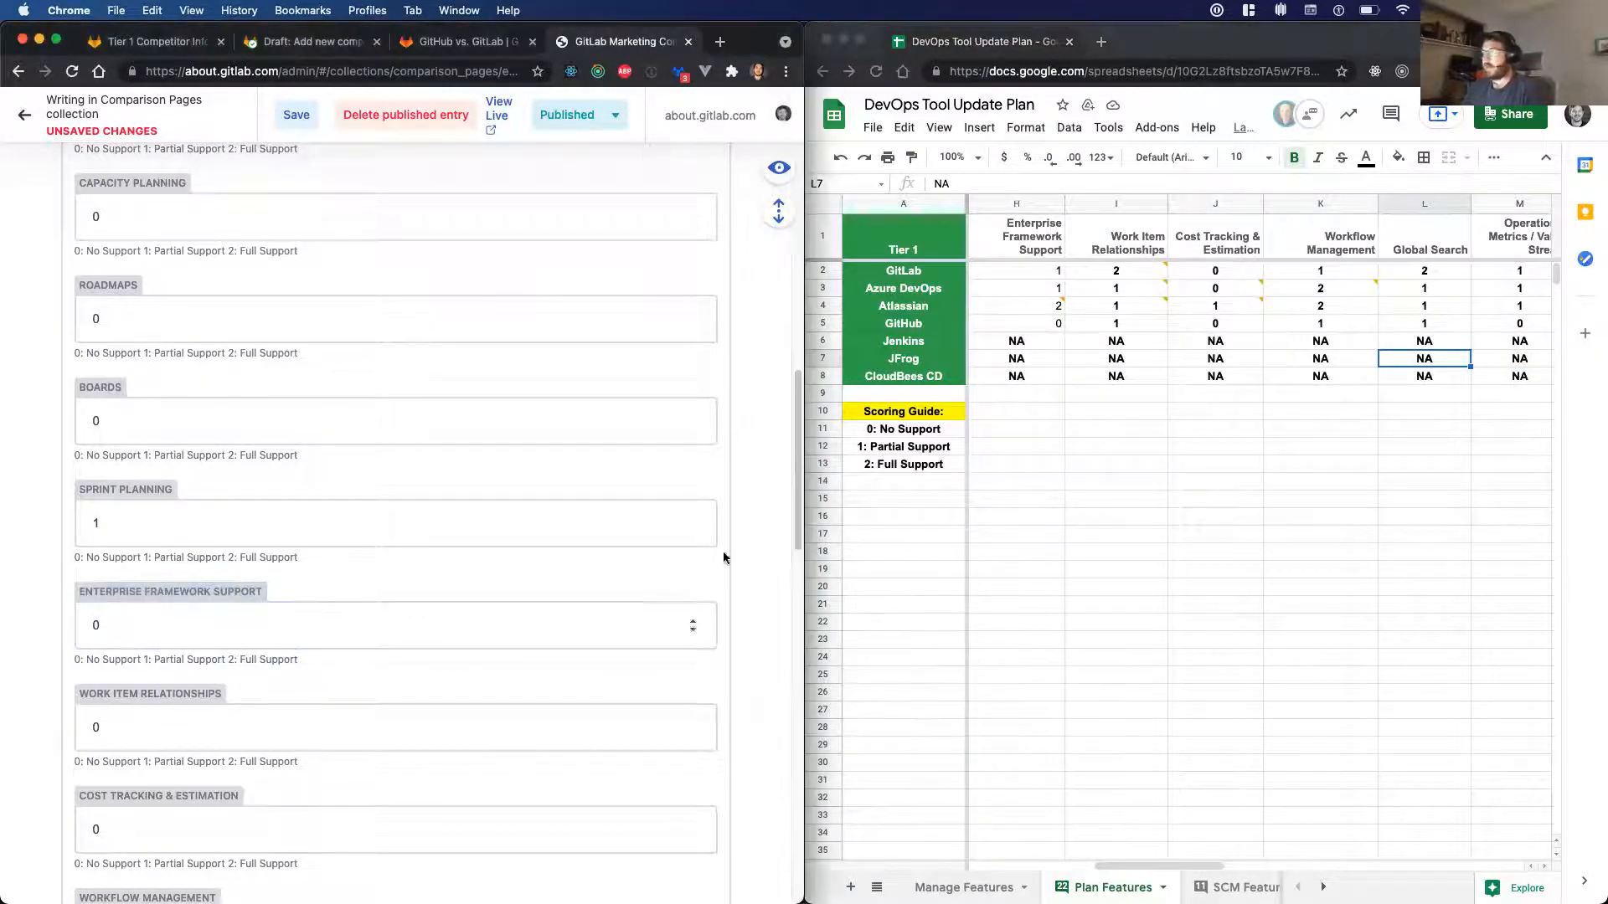
pyautogui.click(365, 706)
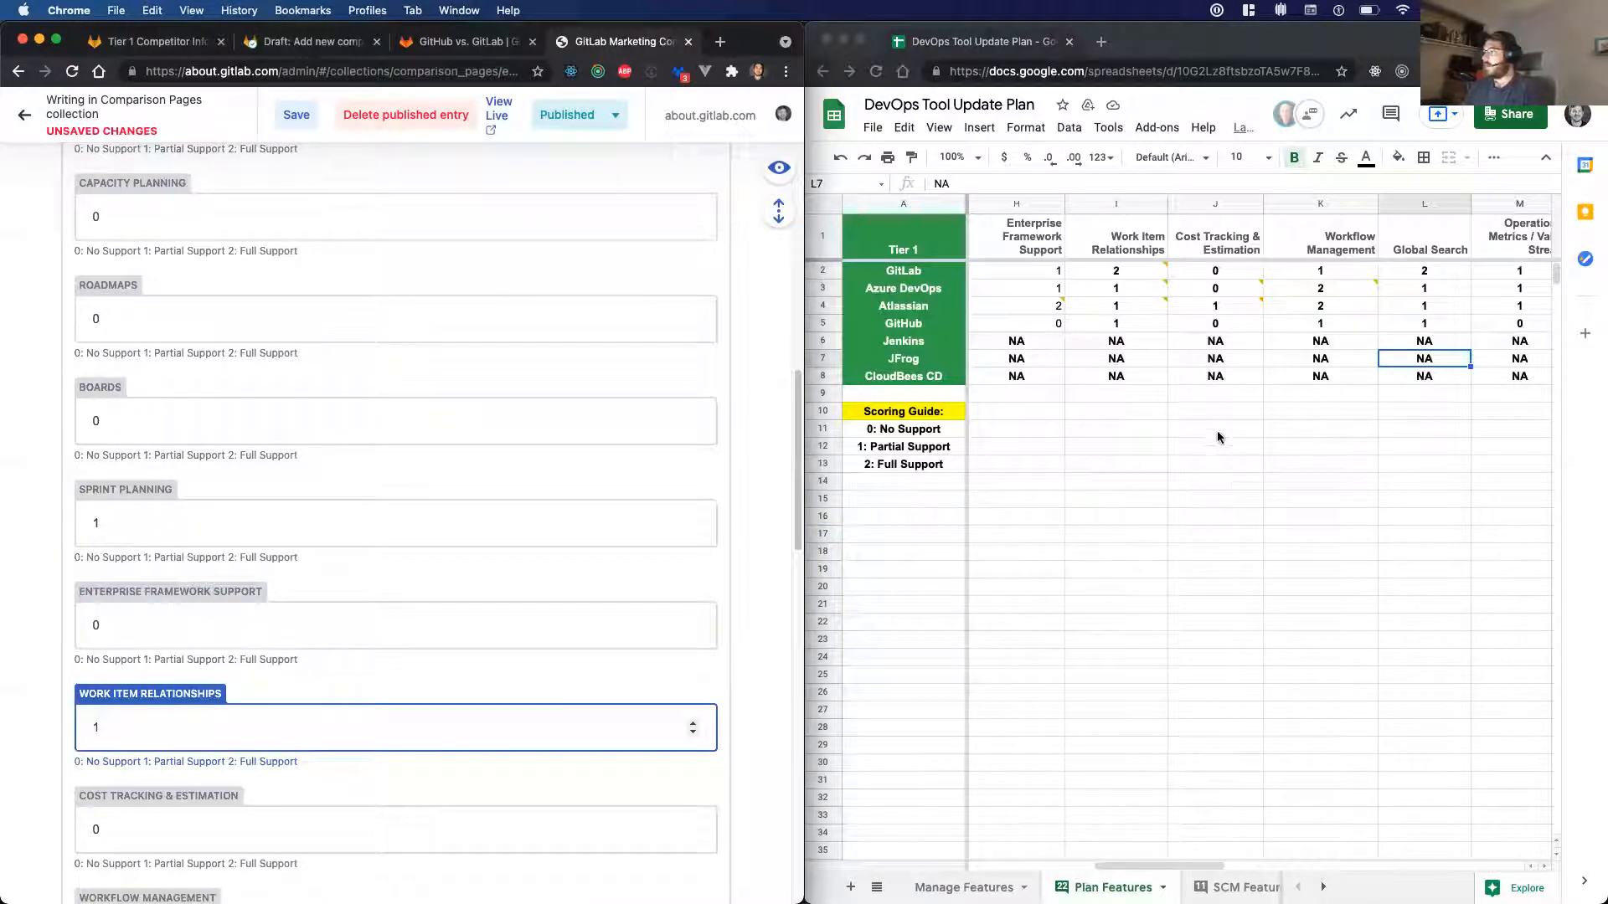
pyautogui.scroll(-1, 399, 753)
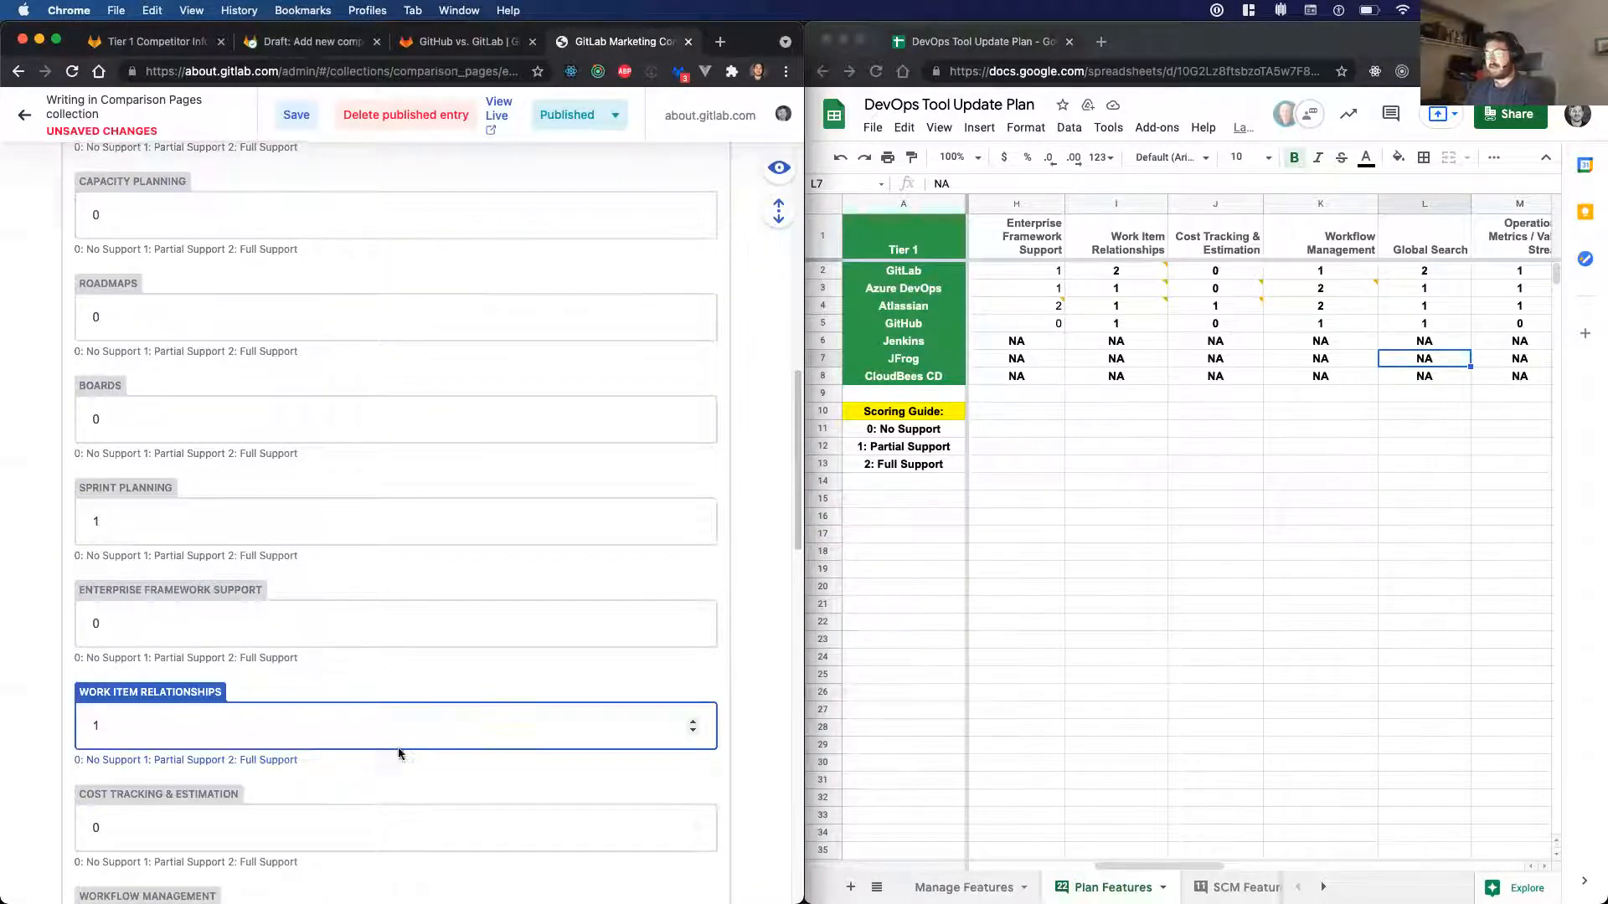
pyautogui.doubleClick(251, 795)
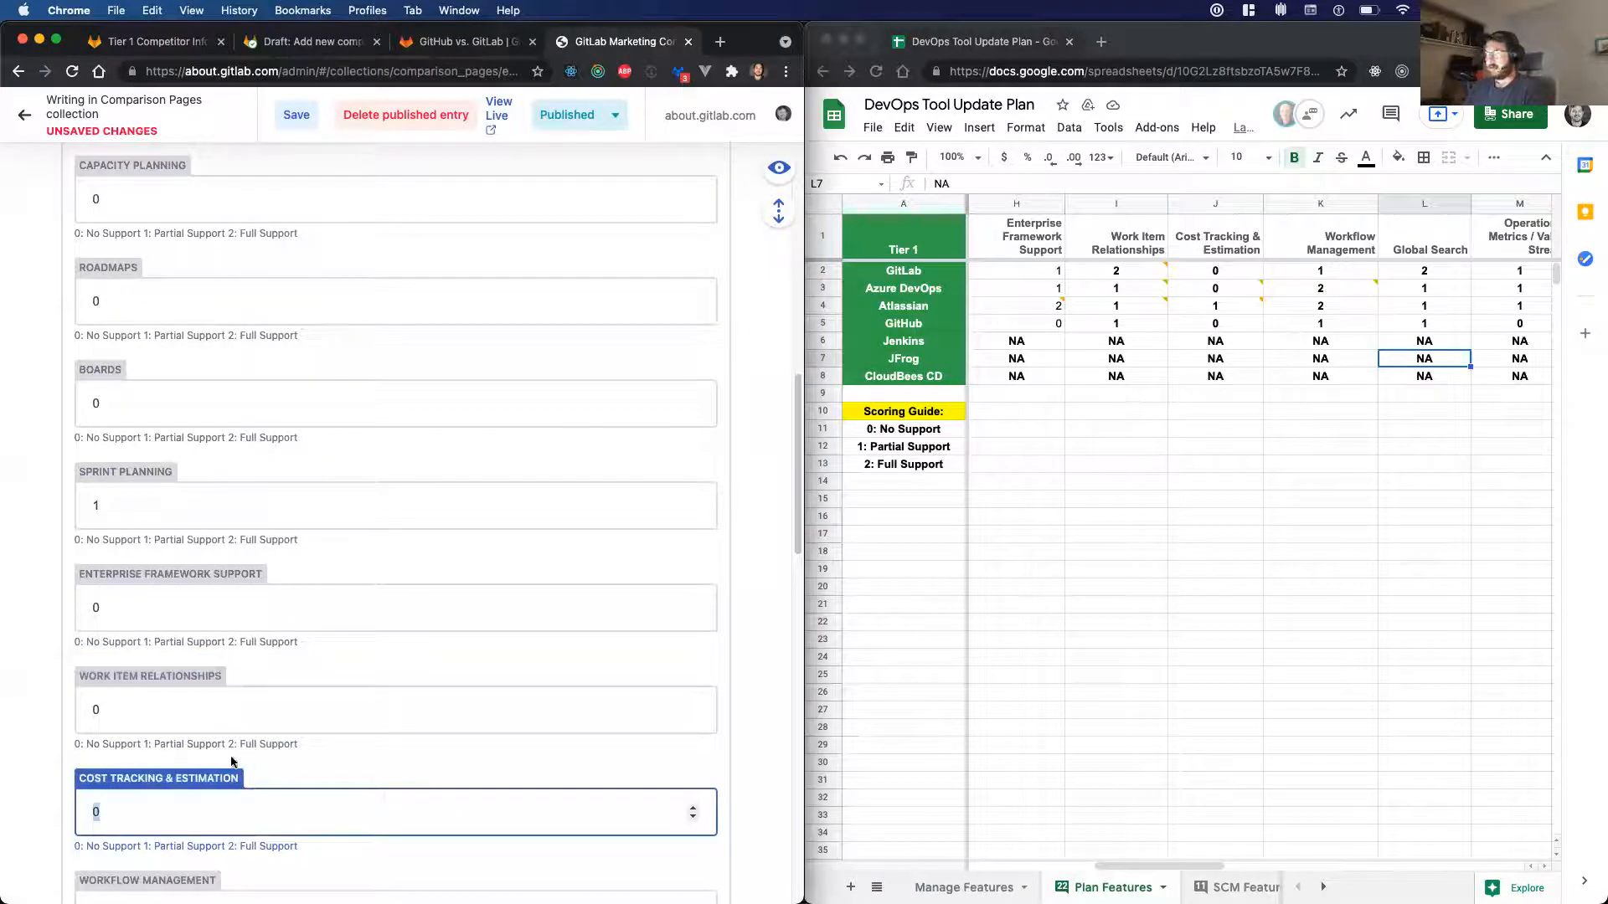
pyautogui.click(191, 713)
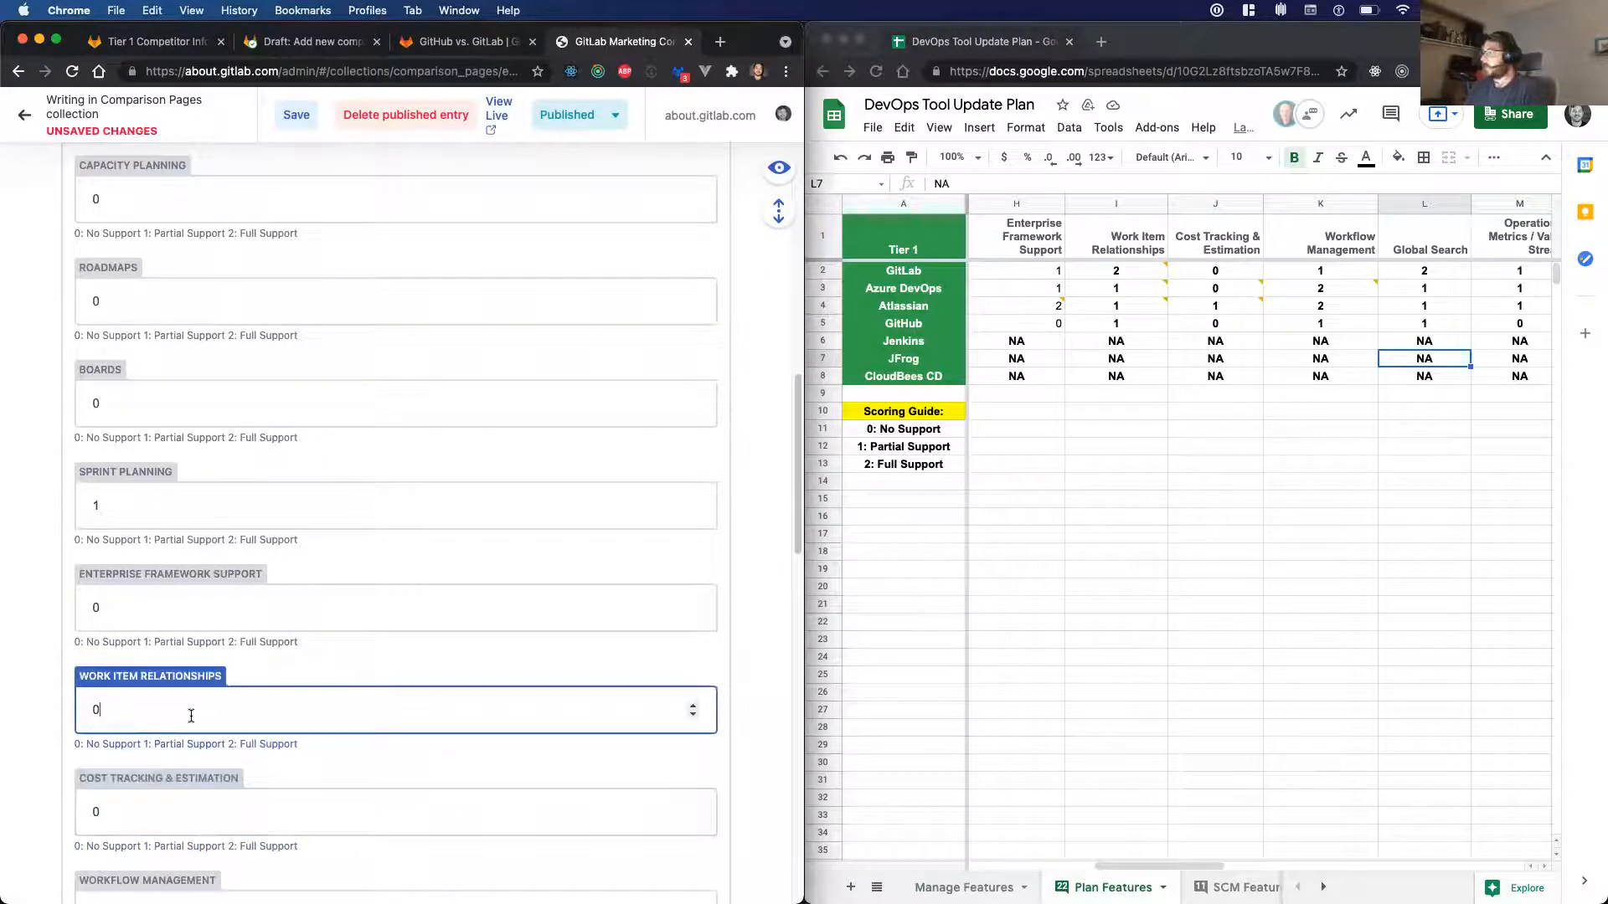
pyautogui.write('1')
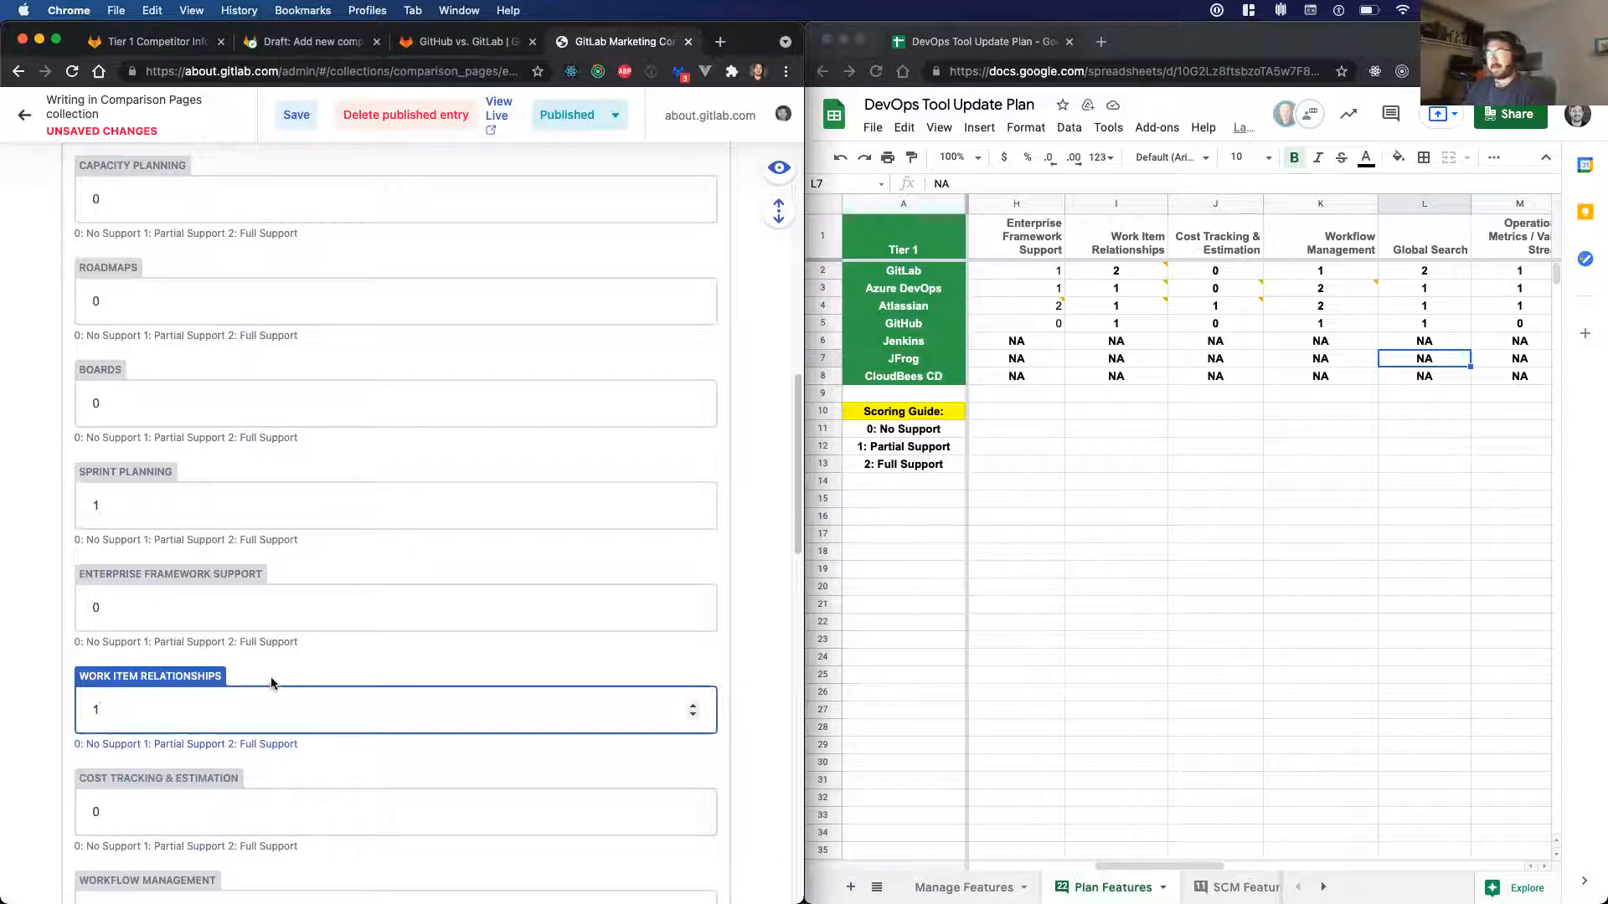
pyautogui.click(314, 662)
# - Set Workflow Management to 1 in the Plan section of the GitHub entry
pyautogui.scroll(-2, 288, 663)
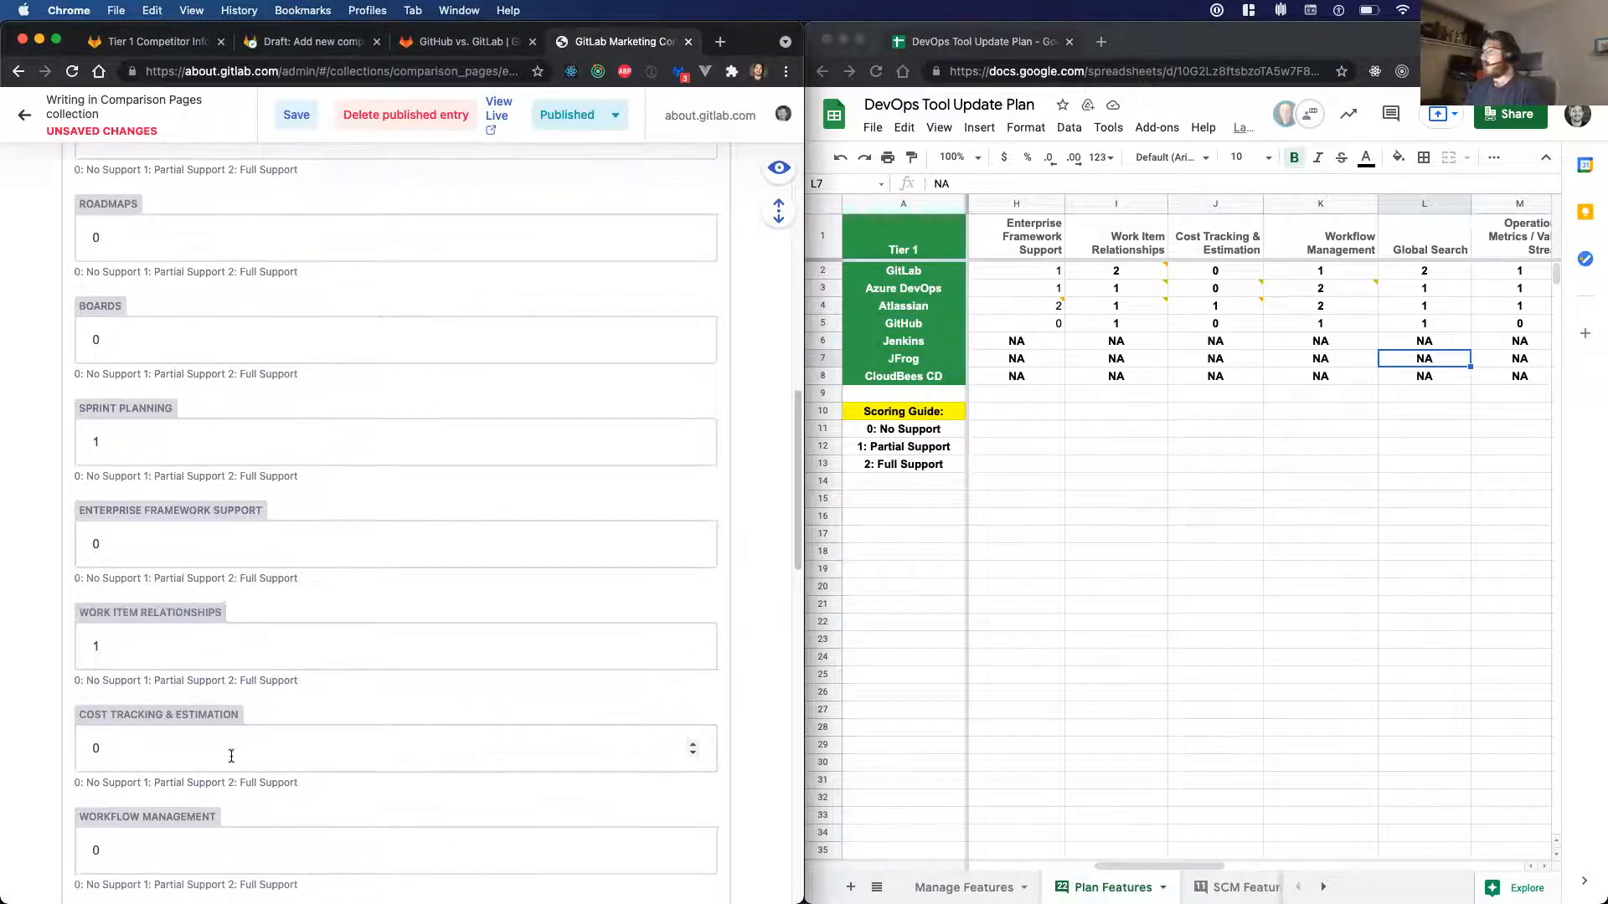
pyautogui.scroll(-1, 213, 766)
pyautogui.moveTo(117, 825); pyautogui.dragTo(75, 818)
pyautogui.write('1')
pyautogui.click(301, 779)
# - View the Plan Features columns from Global Search to Extensibility in the spreadsheet
pyautogui.click(1453, 347)
pyautogui.press('Up')
pyautogui.press('Right')
pyautogui.press('Right')
pyautogui.press('Right')
pyautogui.press('Right')
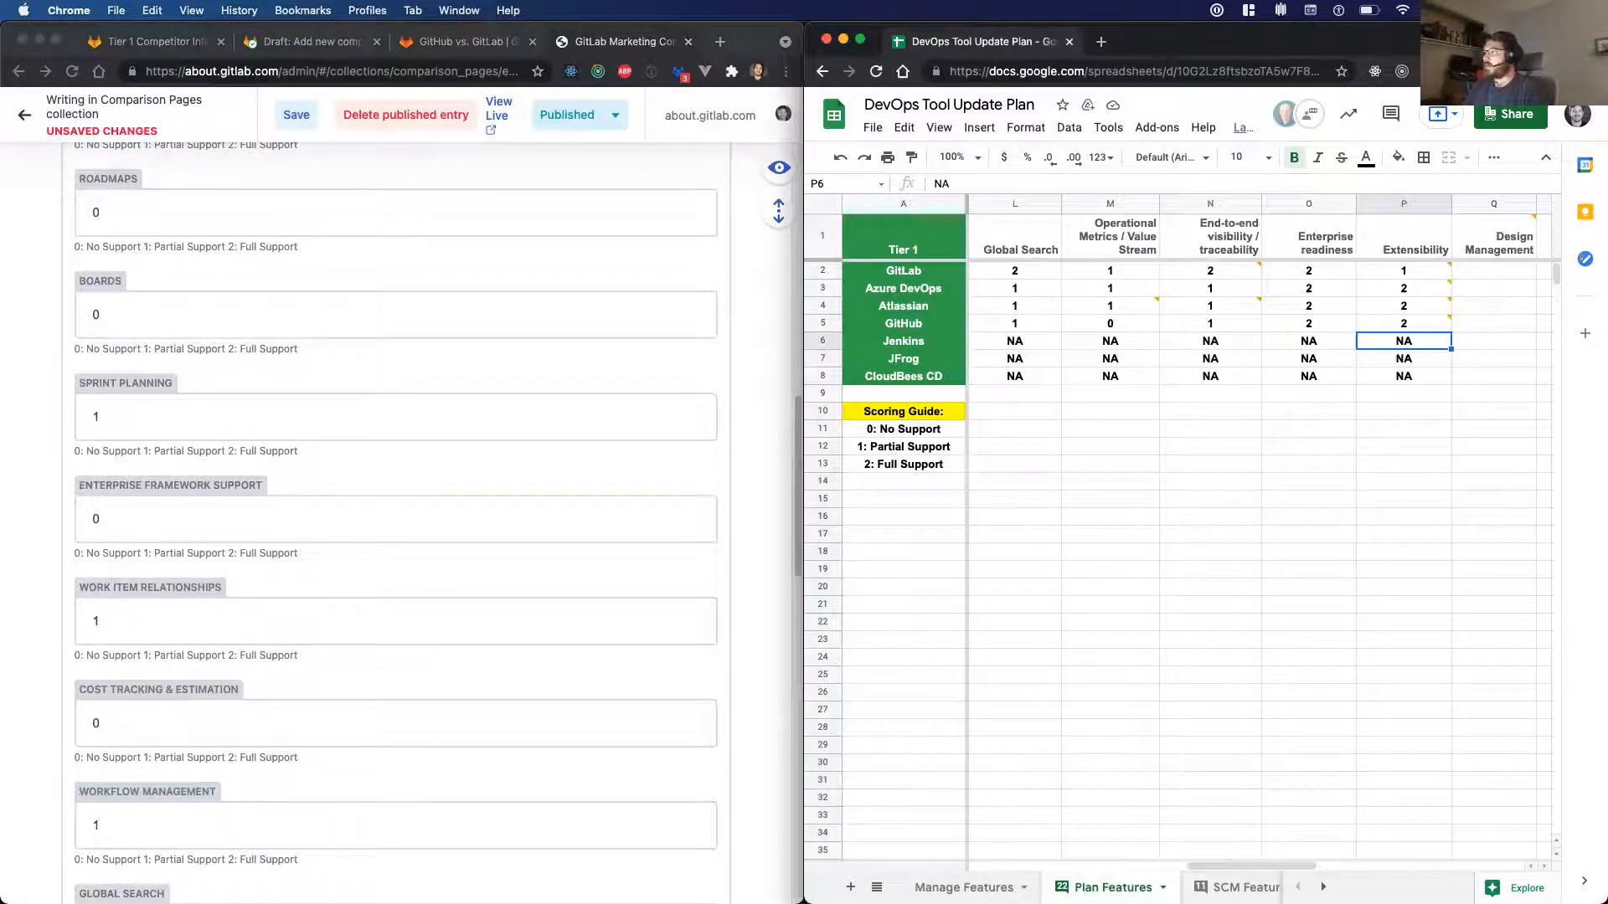
# - Set Global Search to 1 and End-to-End Visibility / Traceability to 1 in the Plan section of the GitHub entry
pyautogui.click(1009, 324)
pyautogui.scroll(-3, 309, 784)
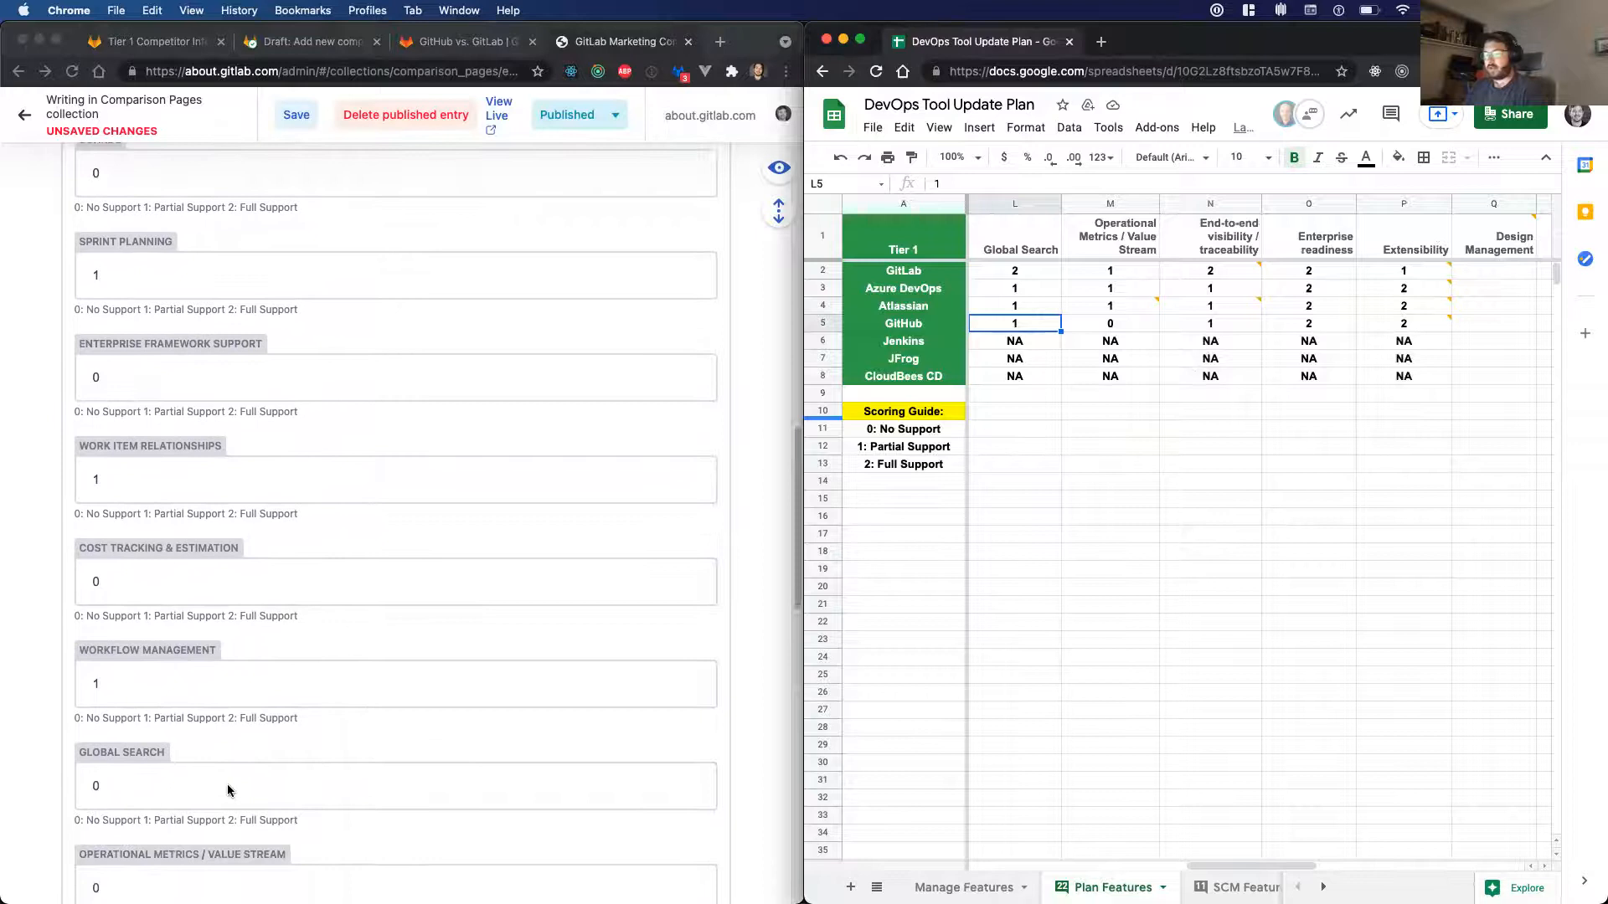
pyautogui.doubleClick(228, 786)
pyautogui.scroll(-5, 300, 766)
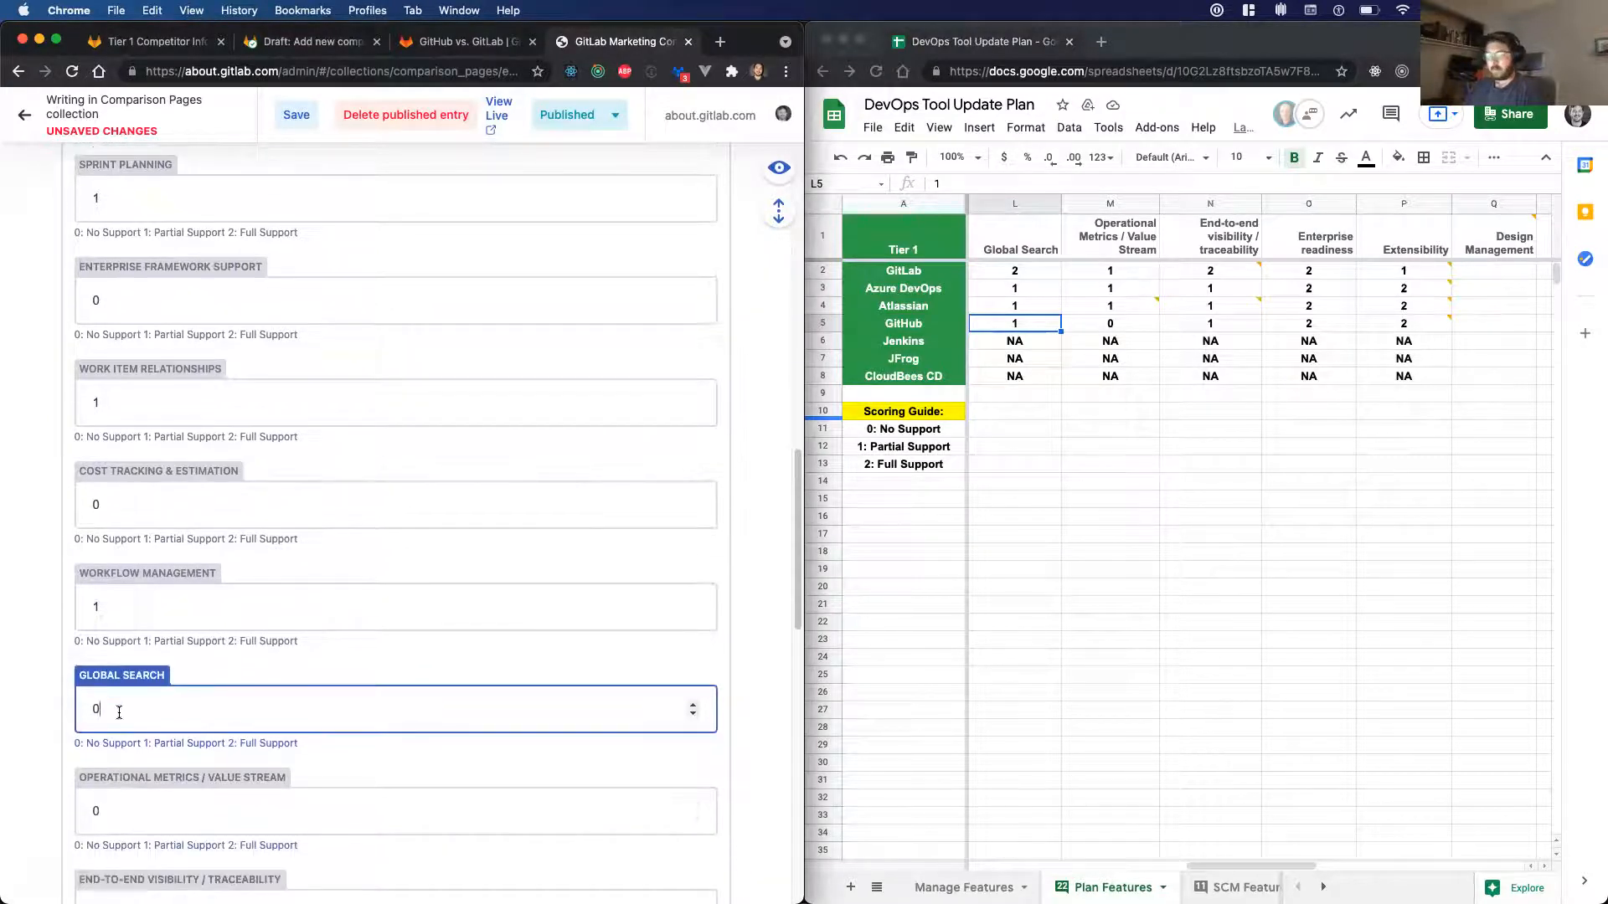
pyautogui.press('Tab')
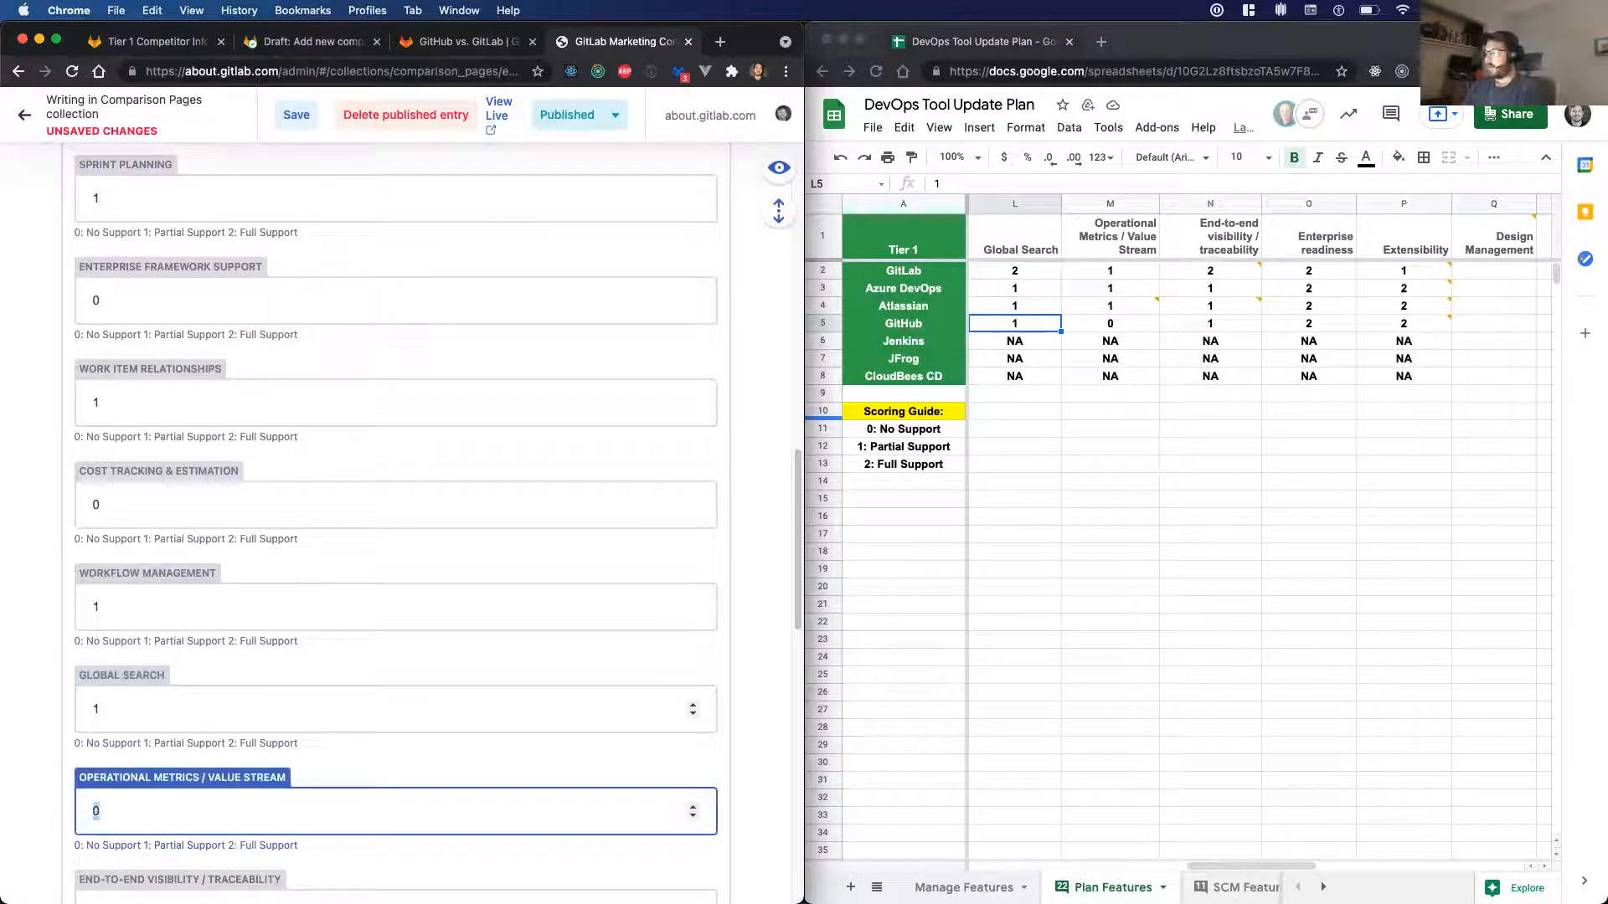
pyautogui.press('Tab')
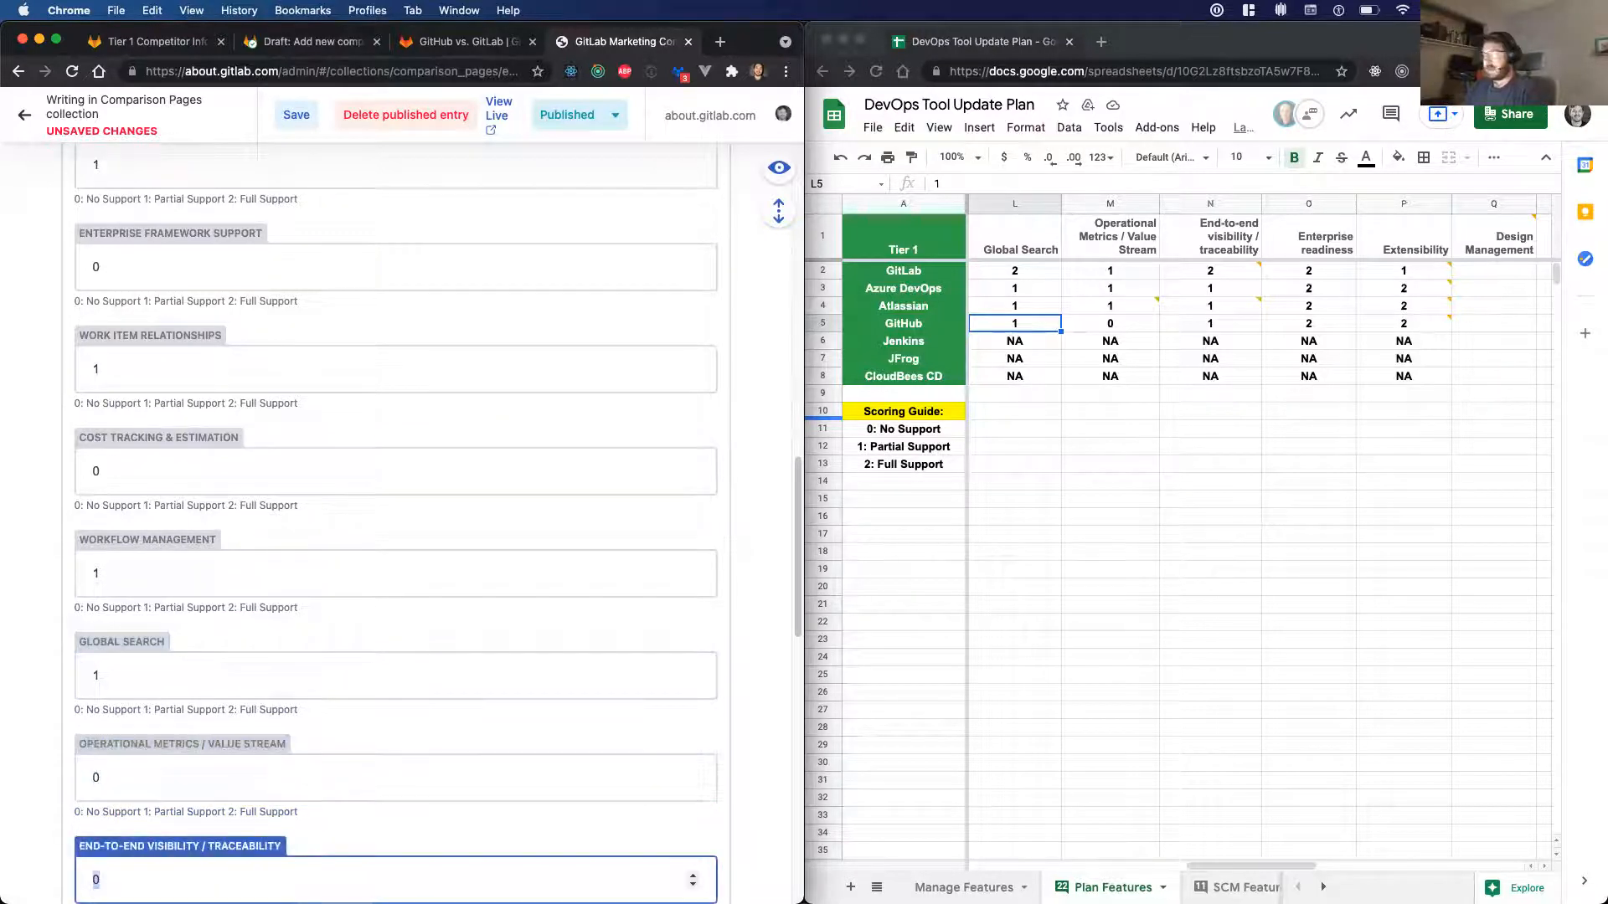
pyautogui.write('1')
pyautogui.press('Tab')
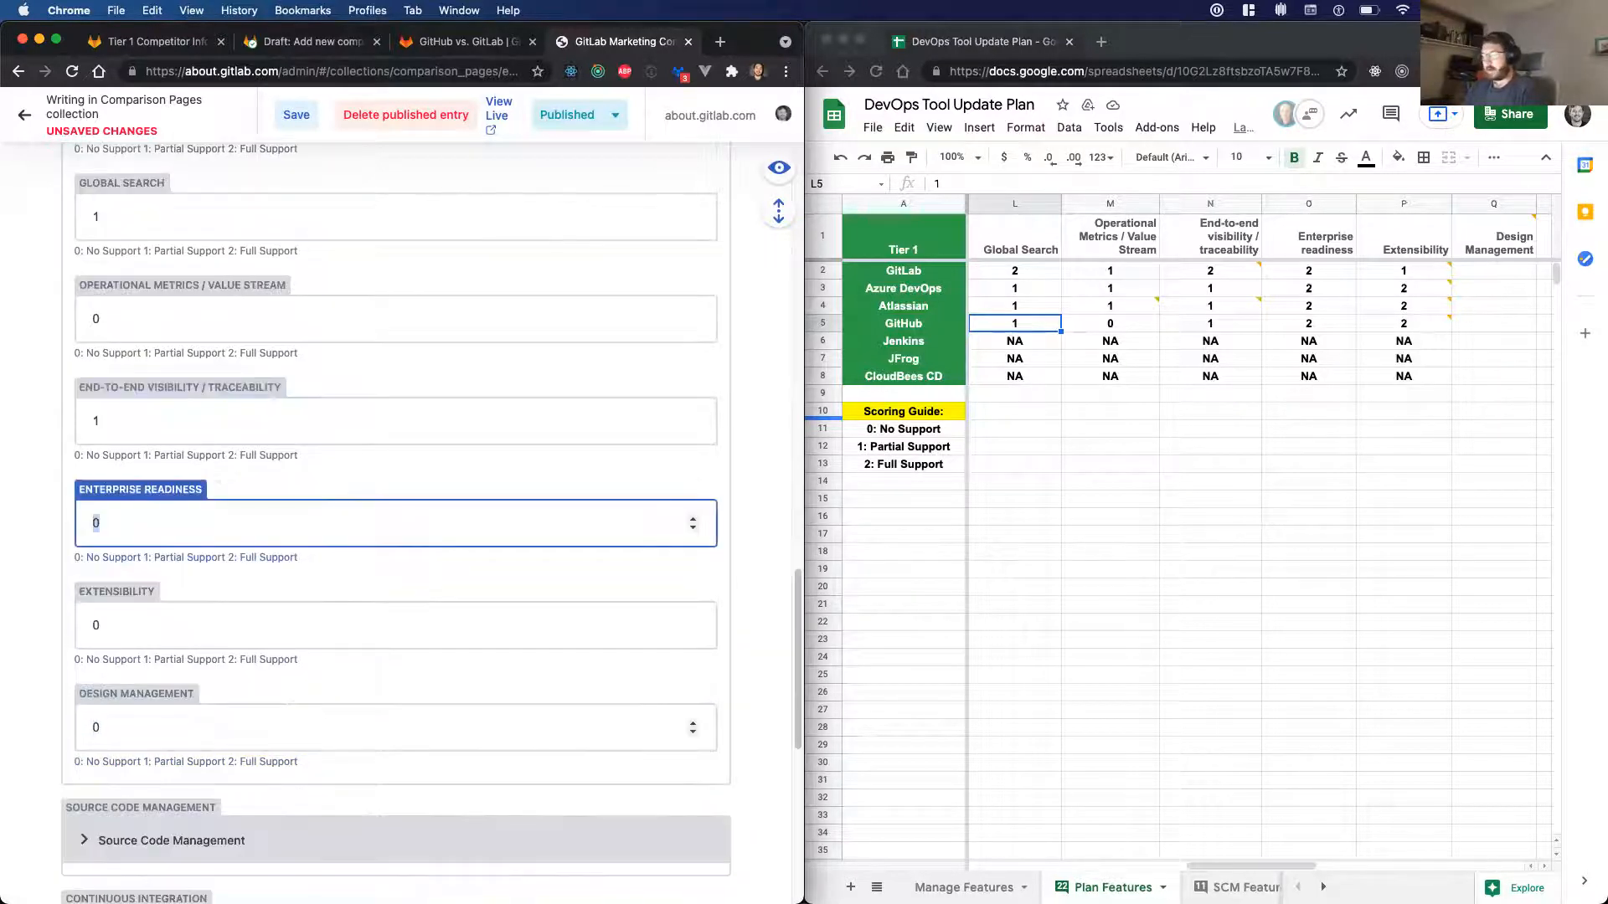
# - Set Enterprise Readiness to 2 and Extensibility to 2 in the Plan section of the GitHub entry
pyautogui.write('2')
pyautogui.press('Tab')
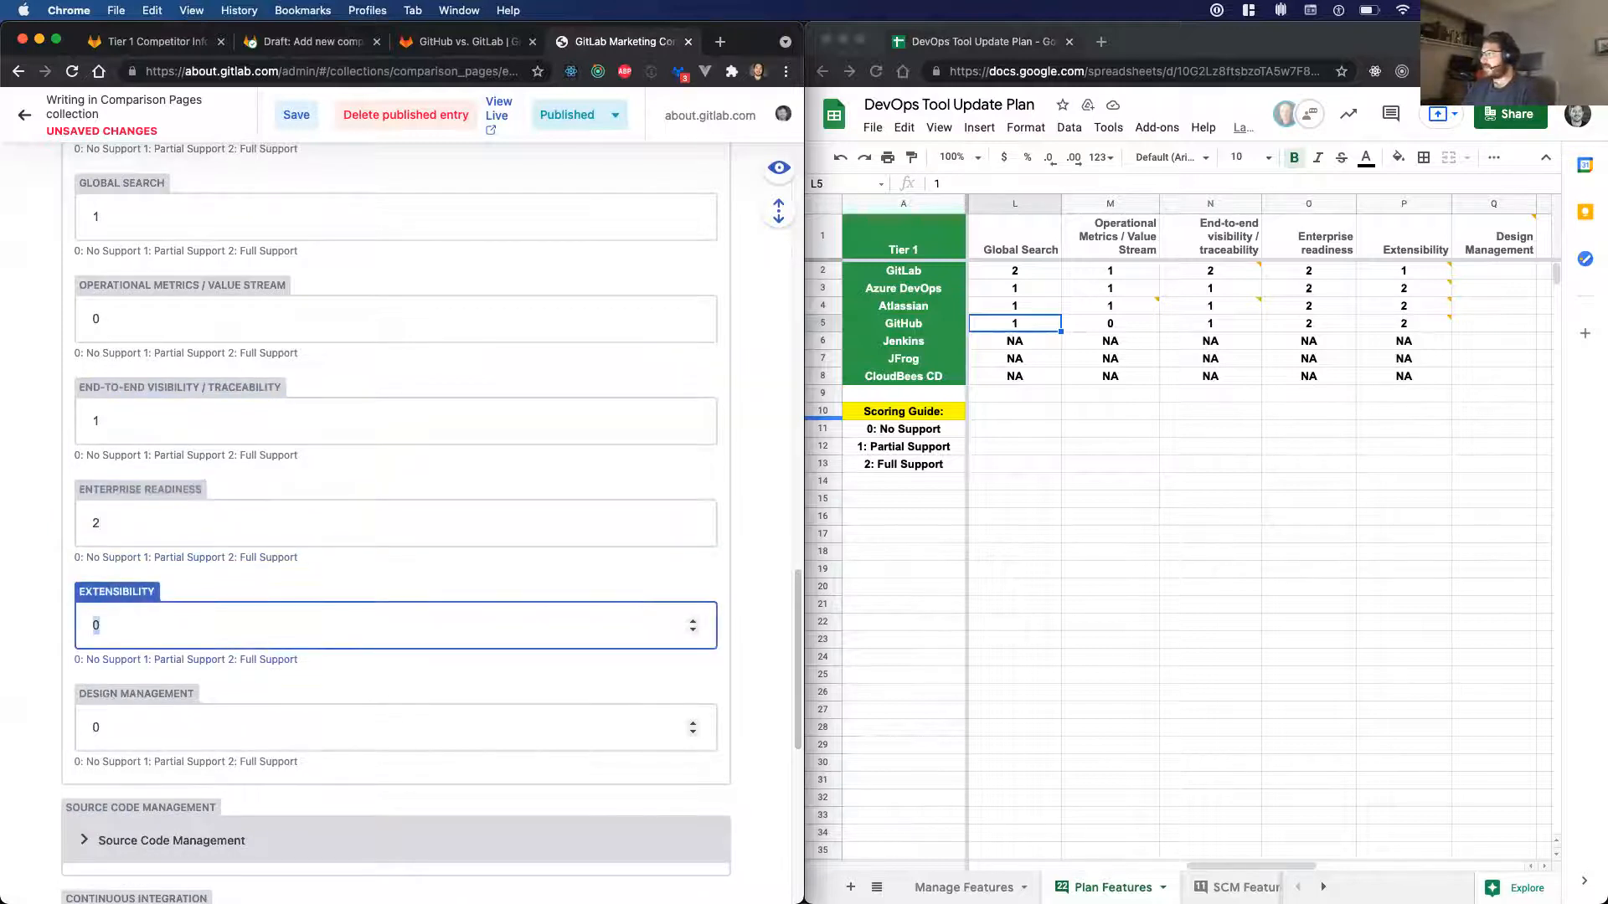
pyautogui.press('Tab')
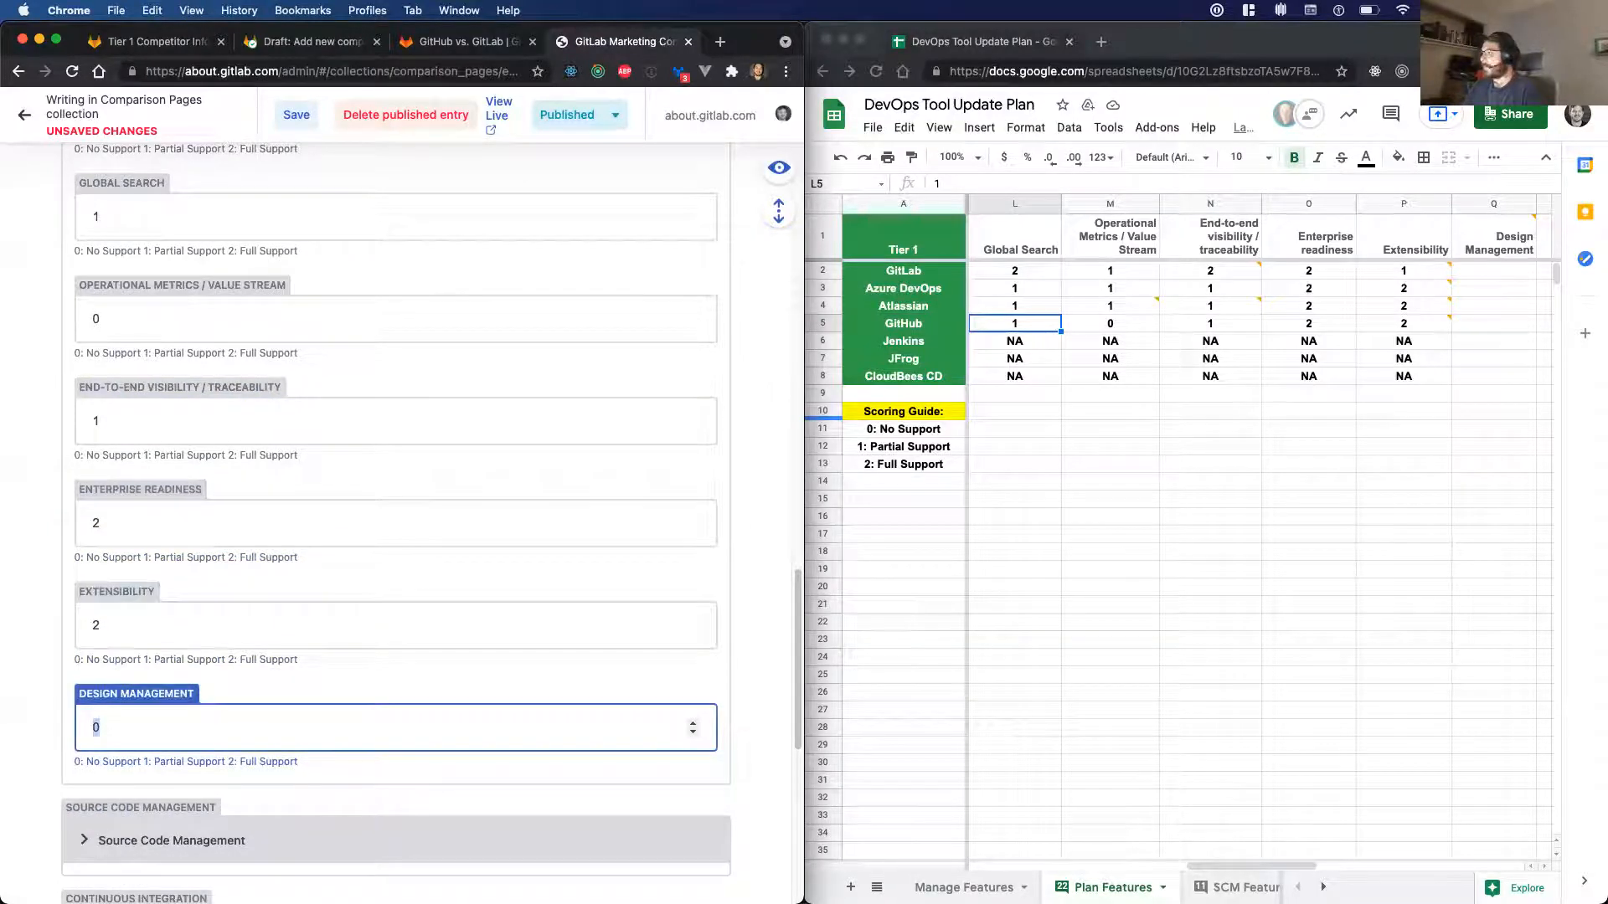
pyautogui.click(50, 675)
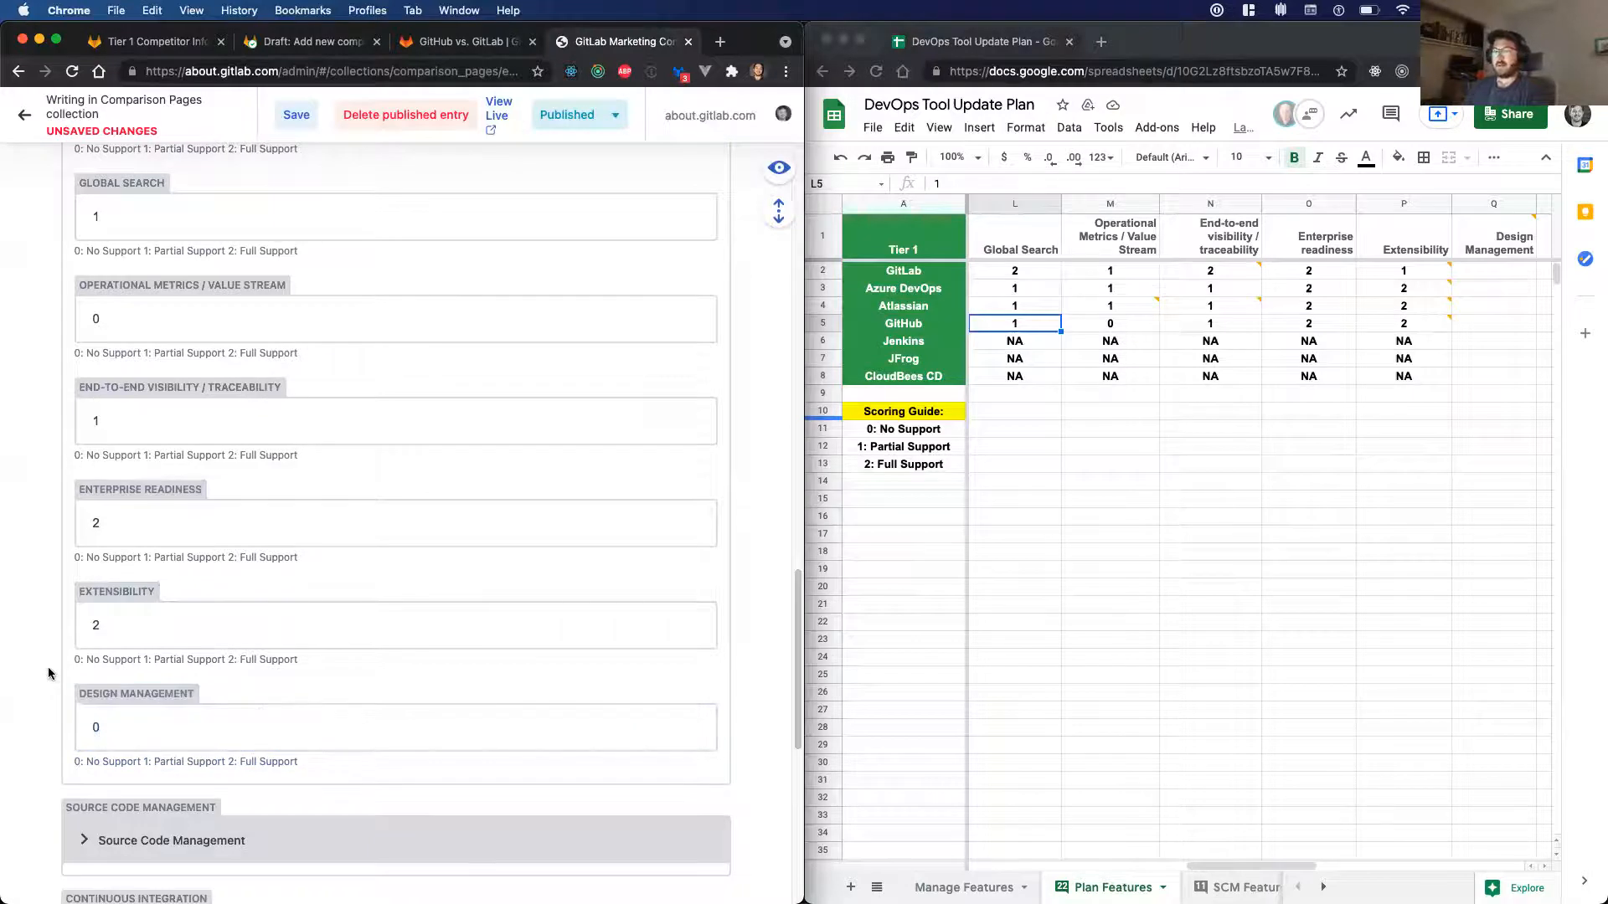
# - Collapse the Plan section and look over the remaining feature sections of the GitHub entry
pyautogui.scroll(5, 48, 662)
pyautogui.scroll(15, 52, 640)
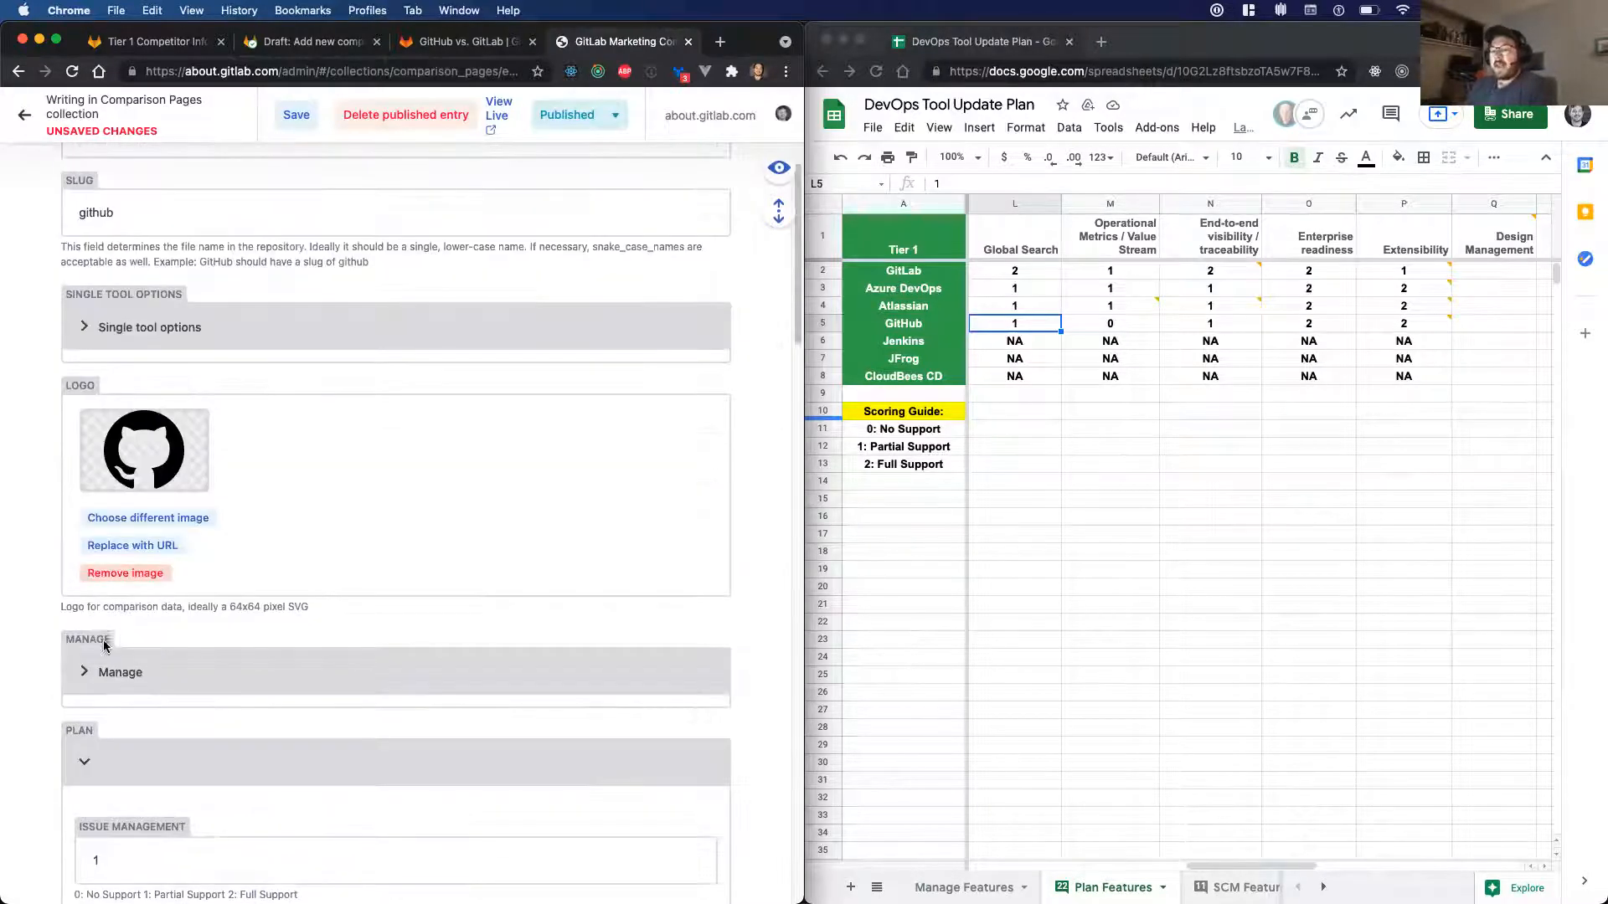
pyautogui.scroll(-3, 54, 587)
pyautogui.click(85, 472)
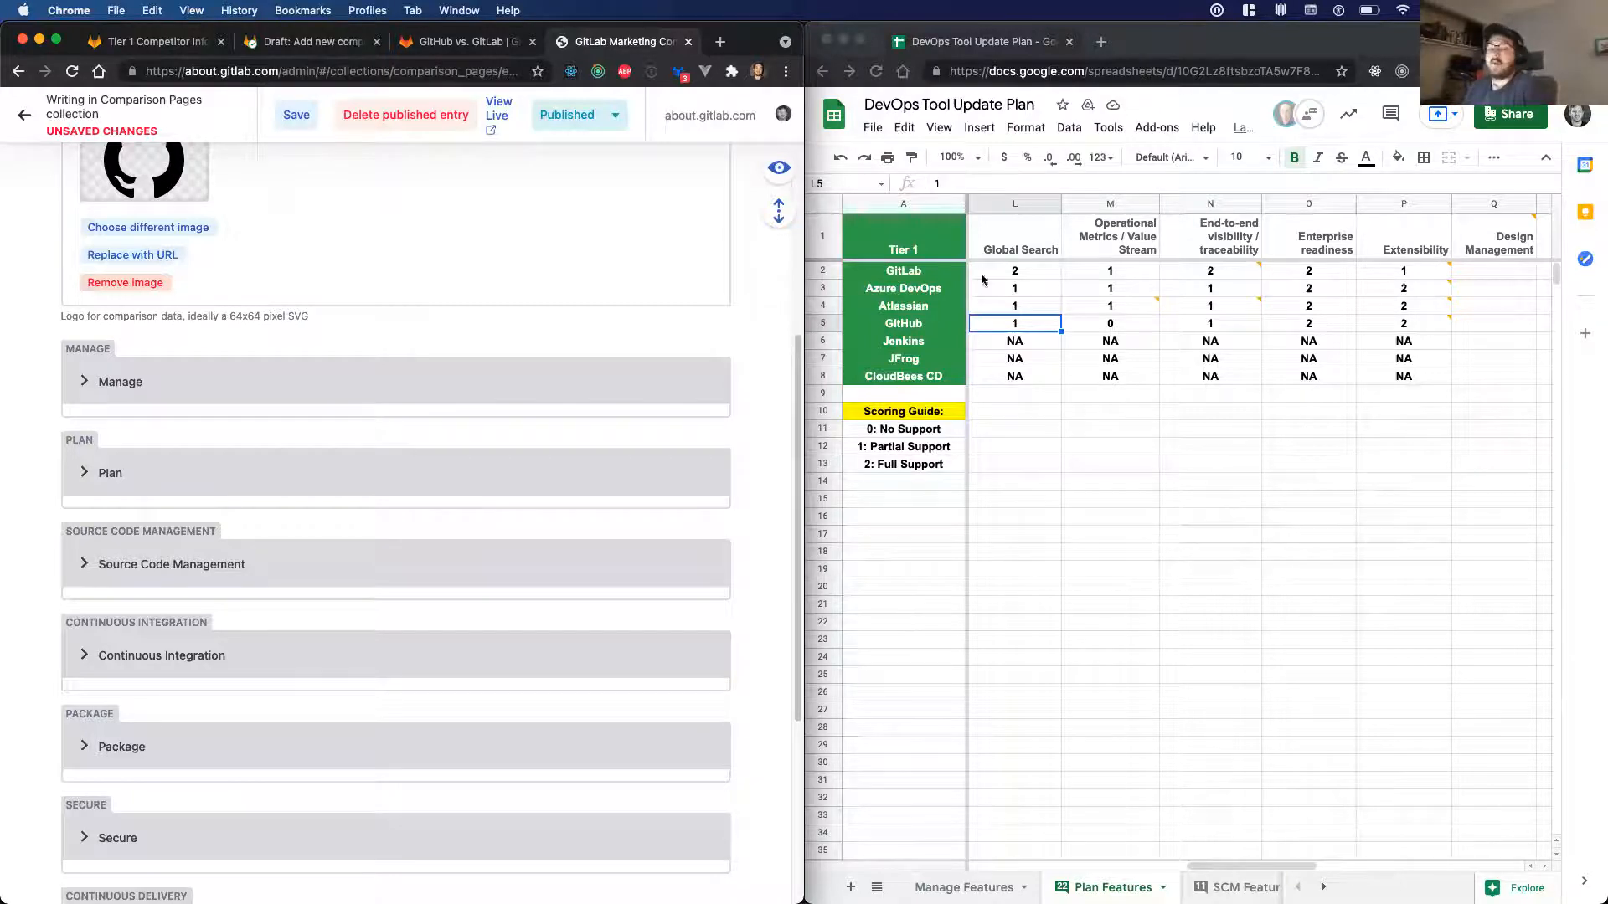
pyautogui.scroll(-5, 434, 373)
pyautogui.scroll(4, 327, 315)
pyautogui.scroll(-4, 335, 310)
# - Enlarge the CMS browser window to fill the screen and hide the entry's preview pane
pyautogui.doubleClick(758, 49)
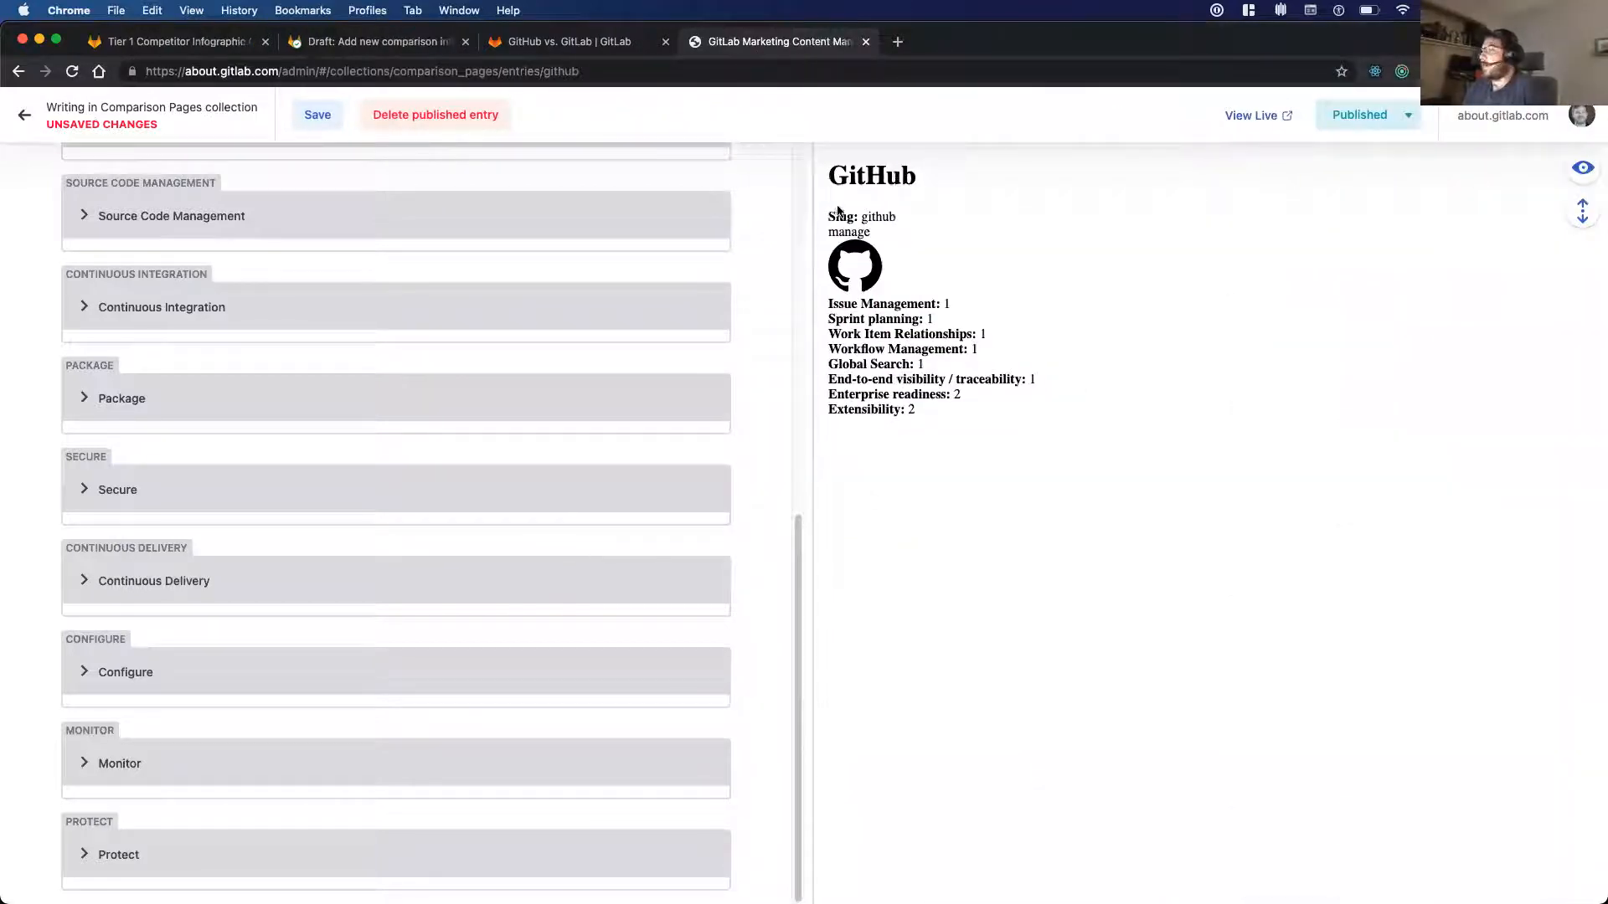
pyautogui.click(1588, 179)
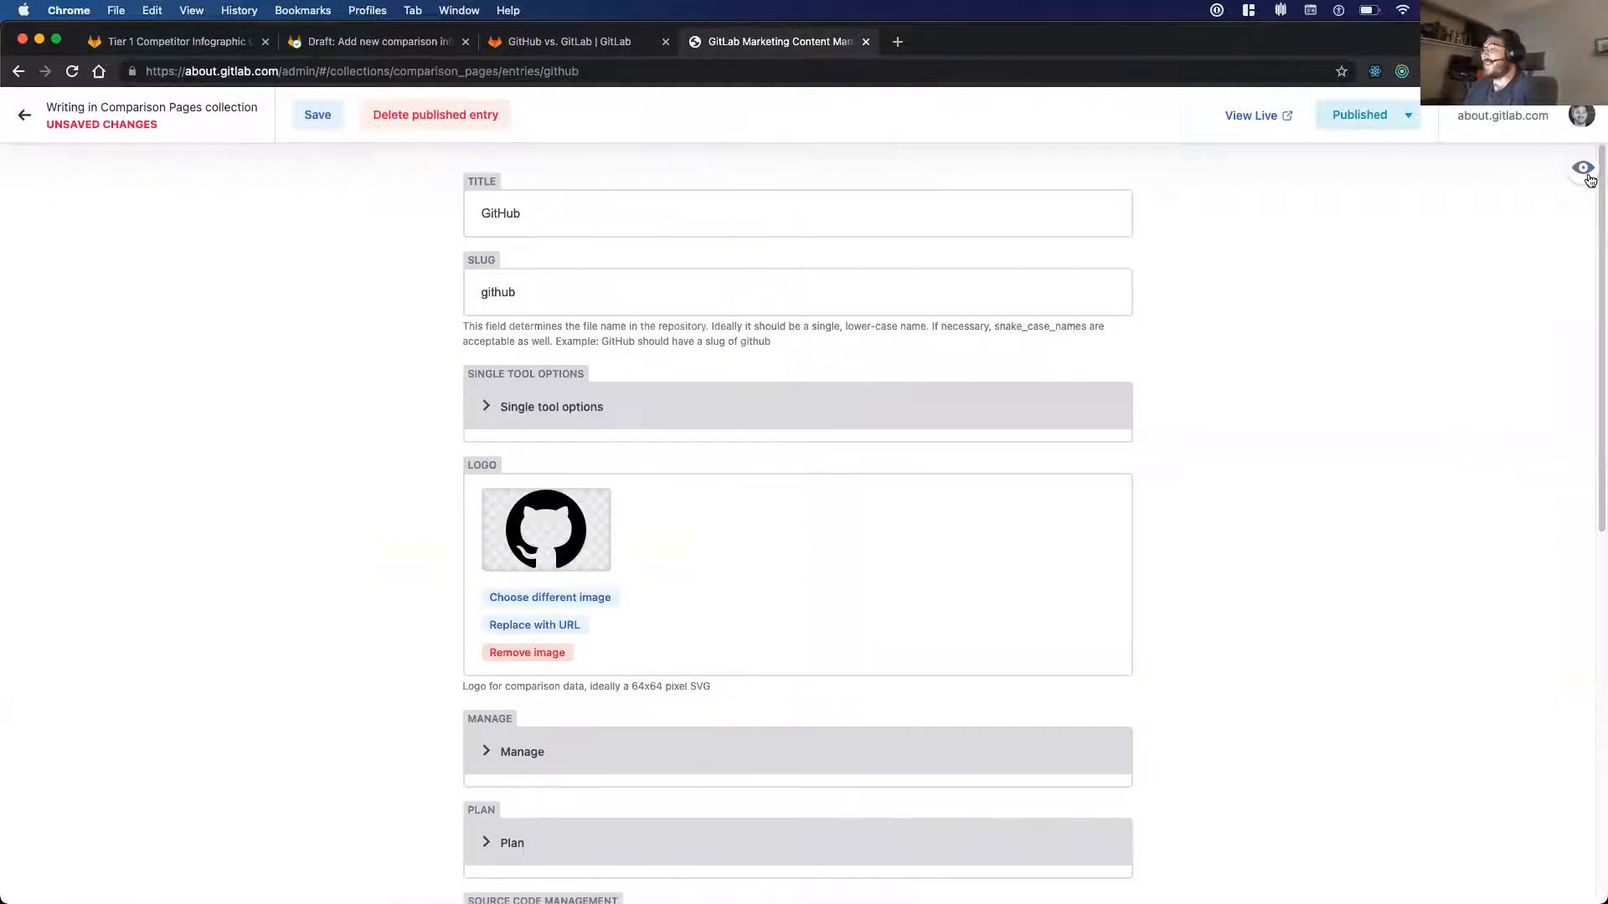
pyautogui.scroll(-10, 787, 444)
pyautogui.scroll(10, 777, 497)
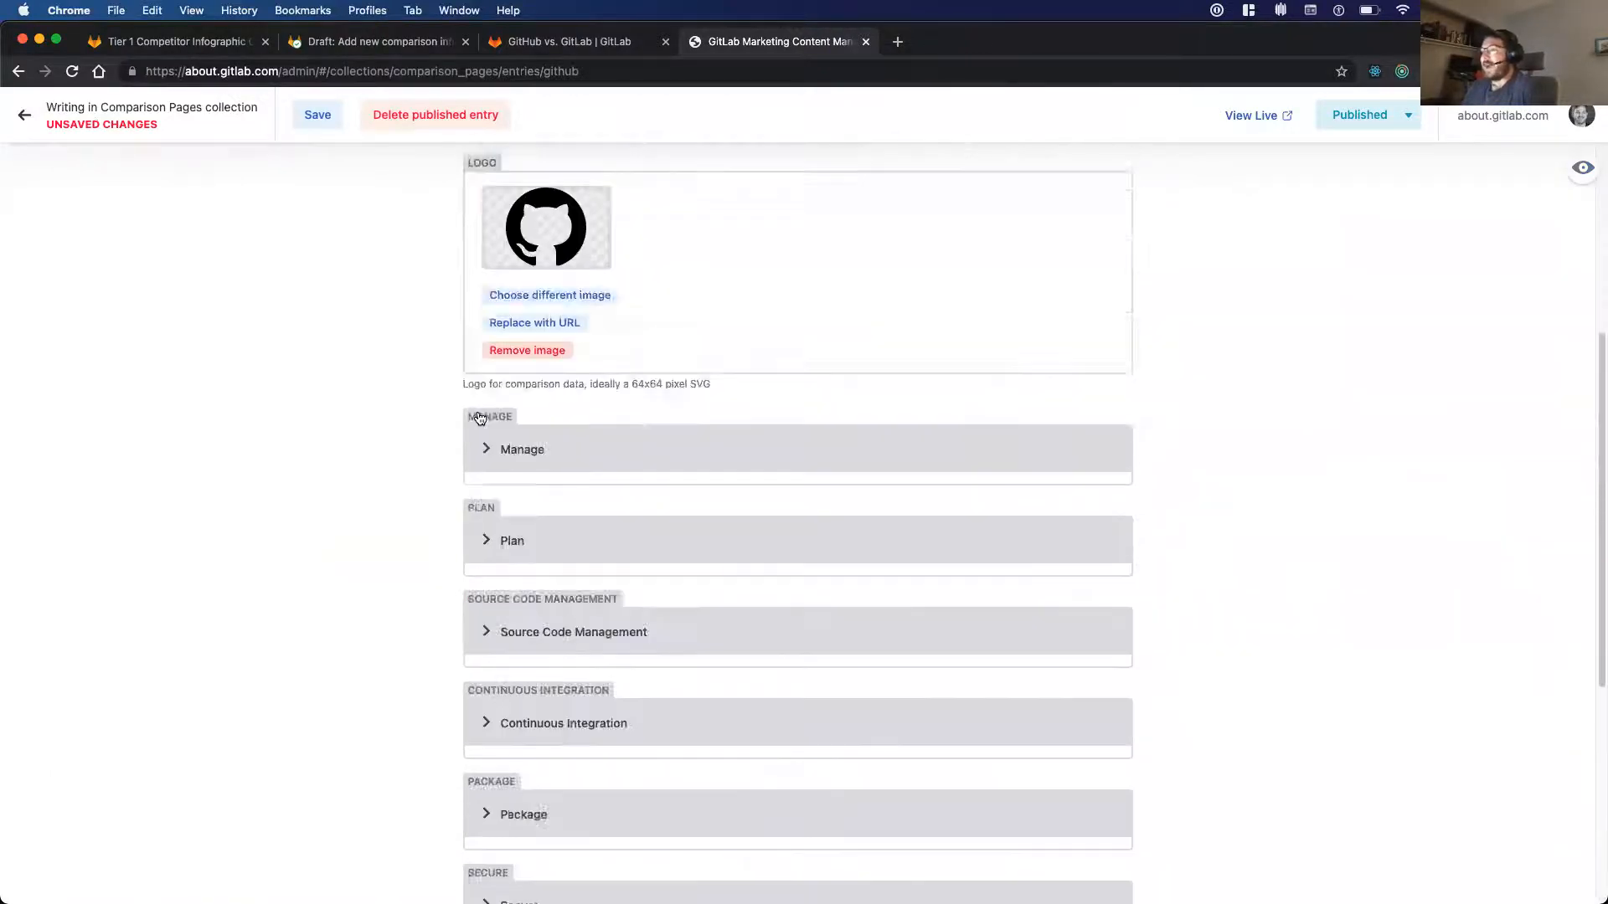
# - Check the publishing options of the GitHub entry and save its changes
pyautogui.click(1362, 119)
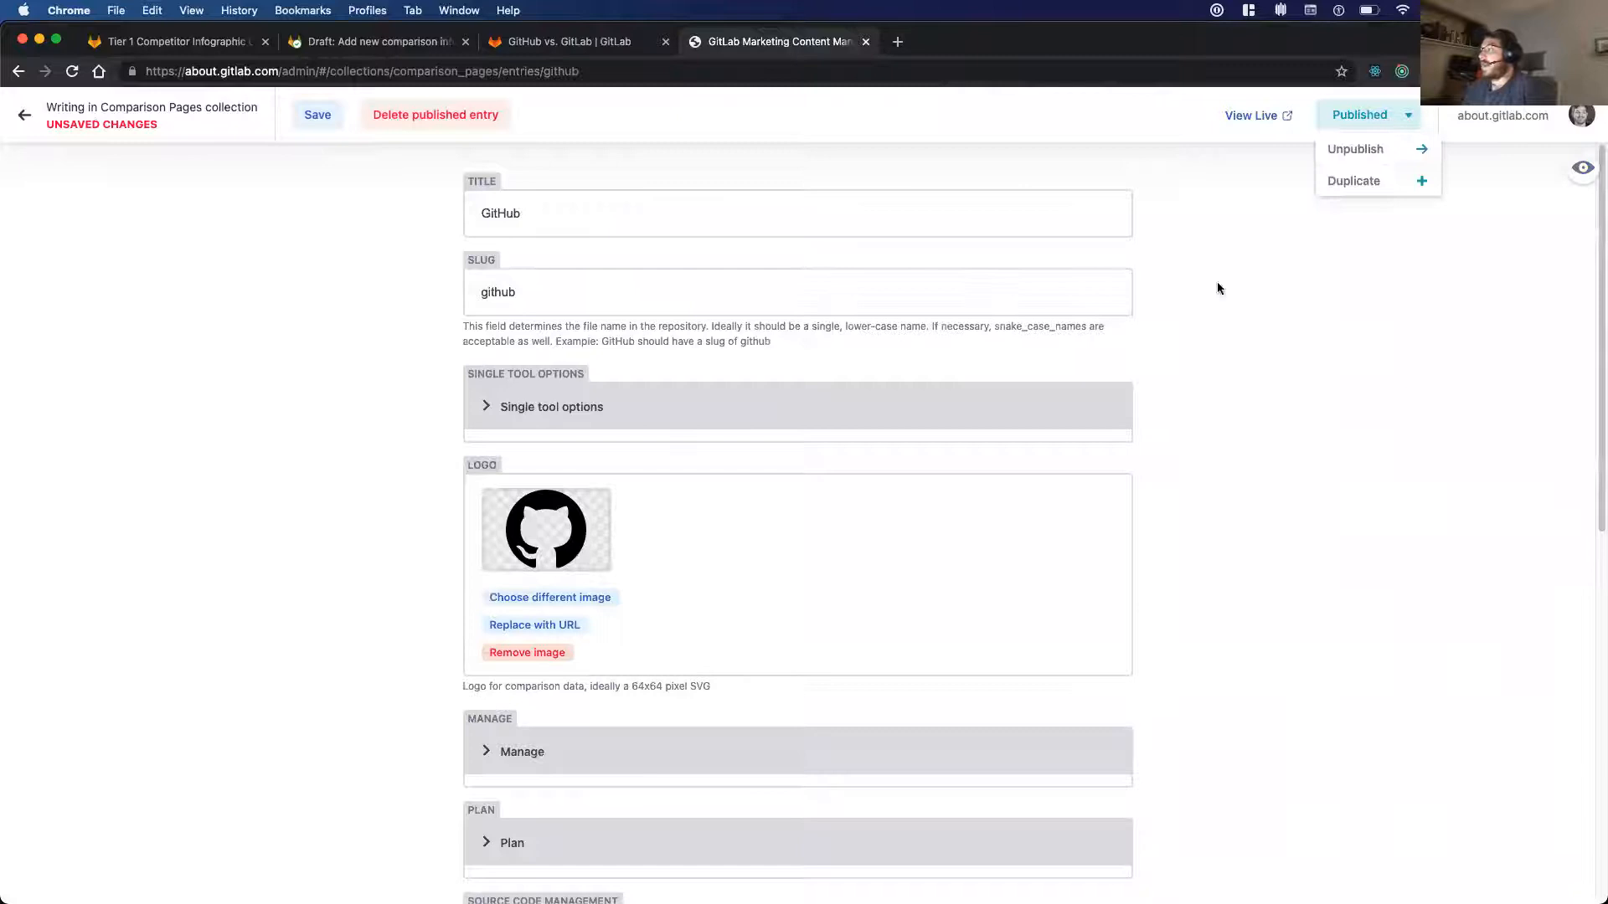
pyautogui.click(1258, 320)
pyautogui.click(323, 112)
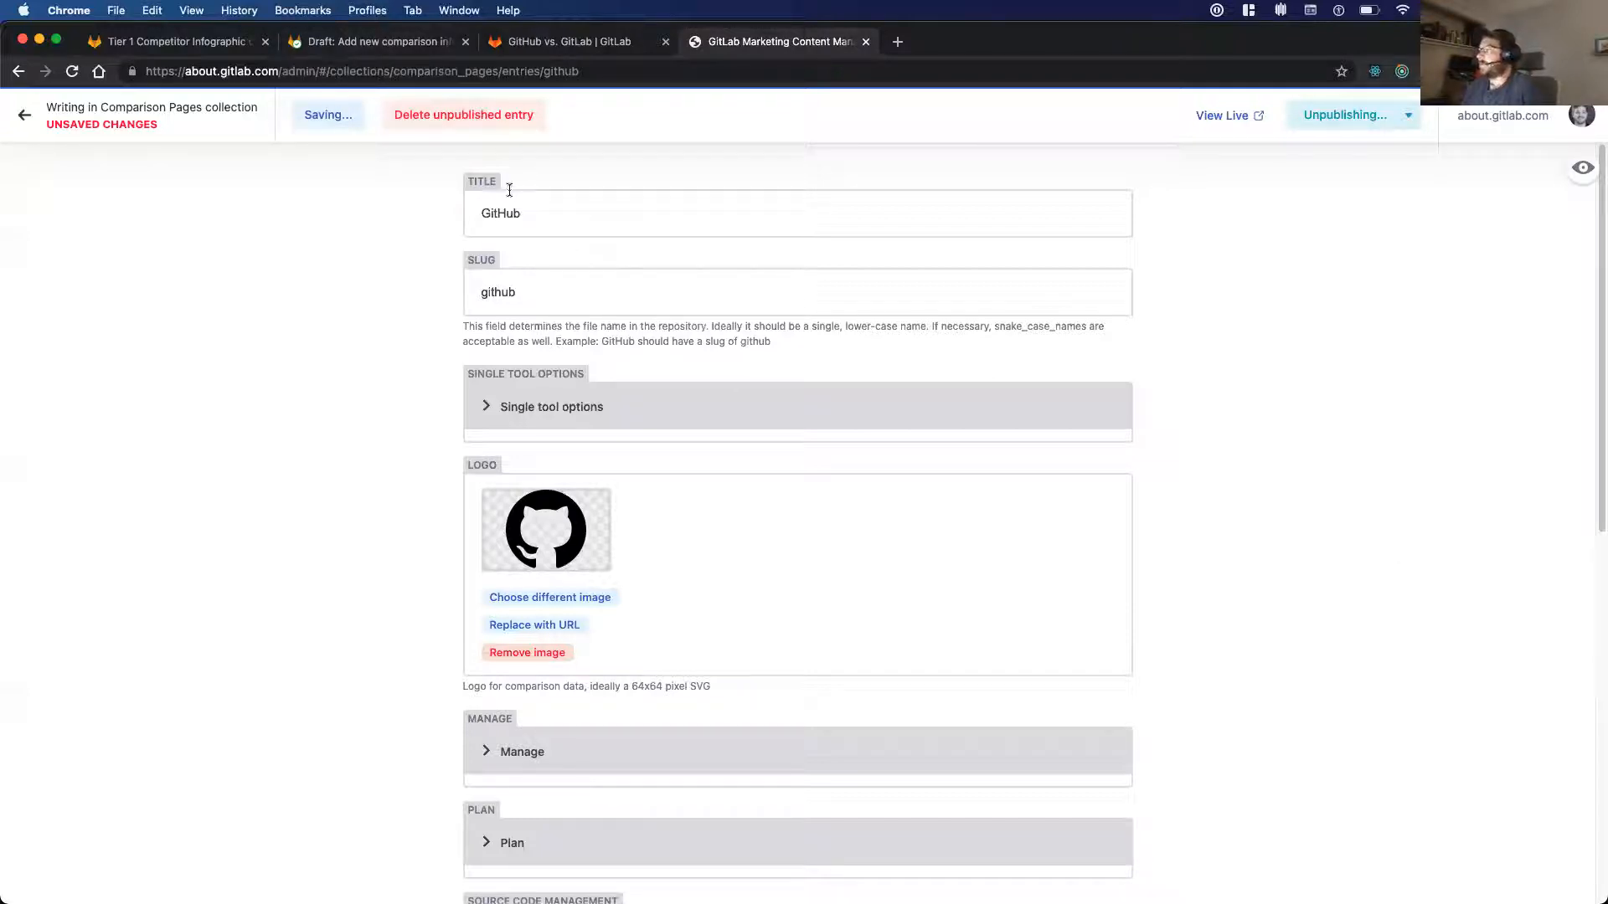
# - Open the www-gitlab-com project from the draft merge request in a new tab and search it for "netlify-cms"
pyautogui.click(402, 47)
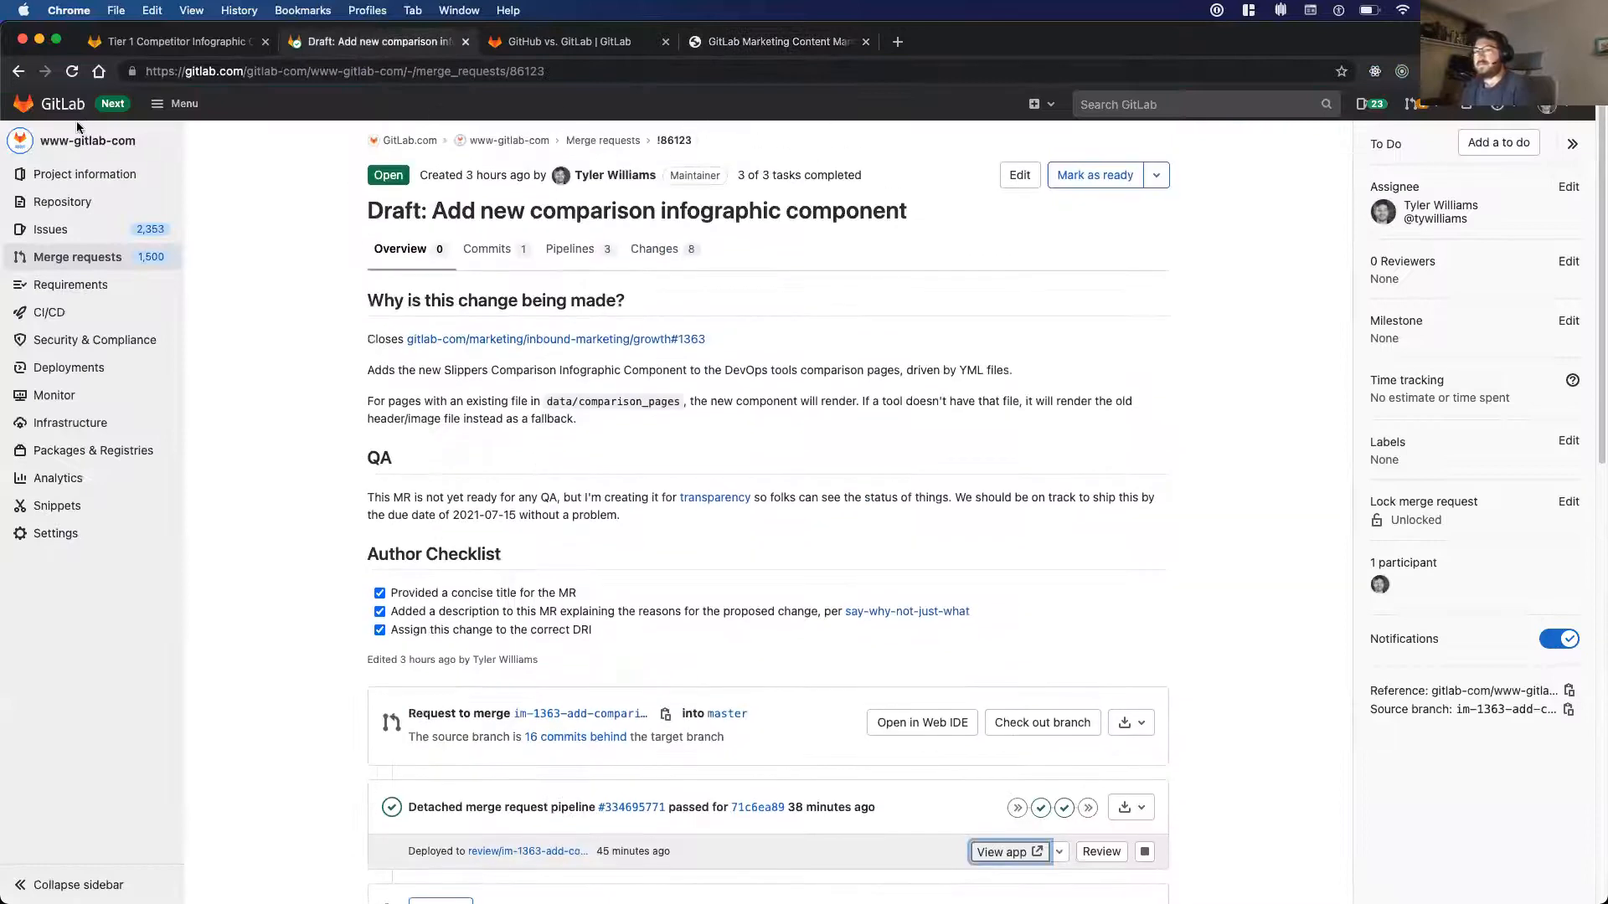
pyautogui.keyDown('super'); pyautogui.click(77, 140); pyautogui.keyUp('super')
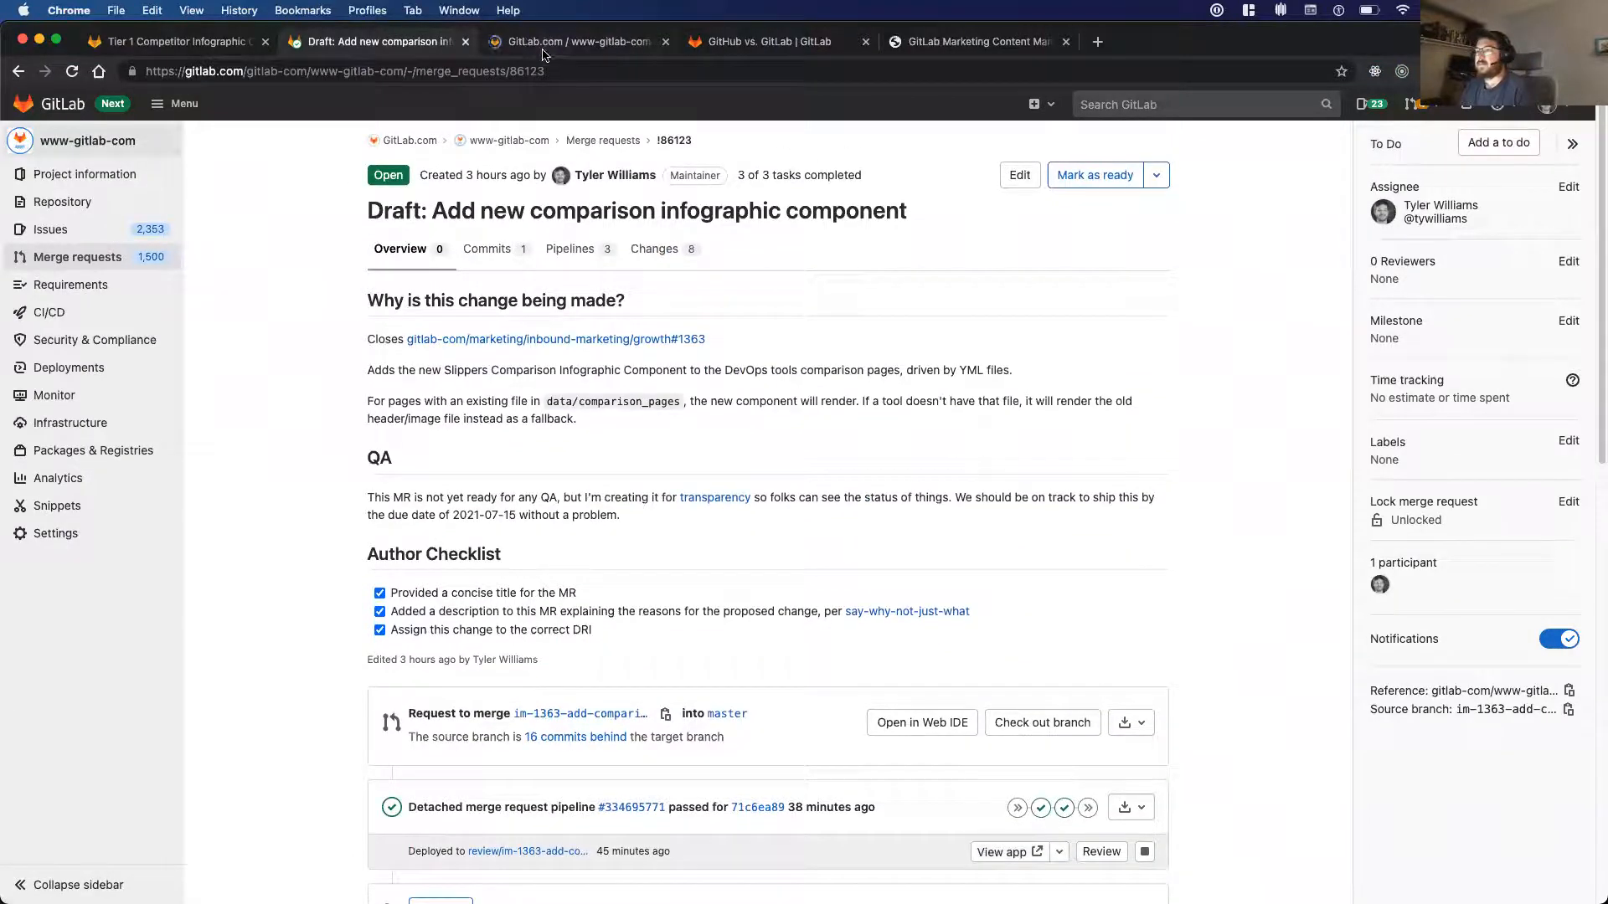
pyautogui.click(540, 44)
pyautogui.click(1155, 104)
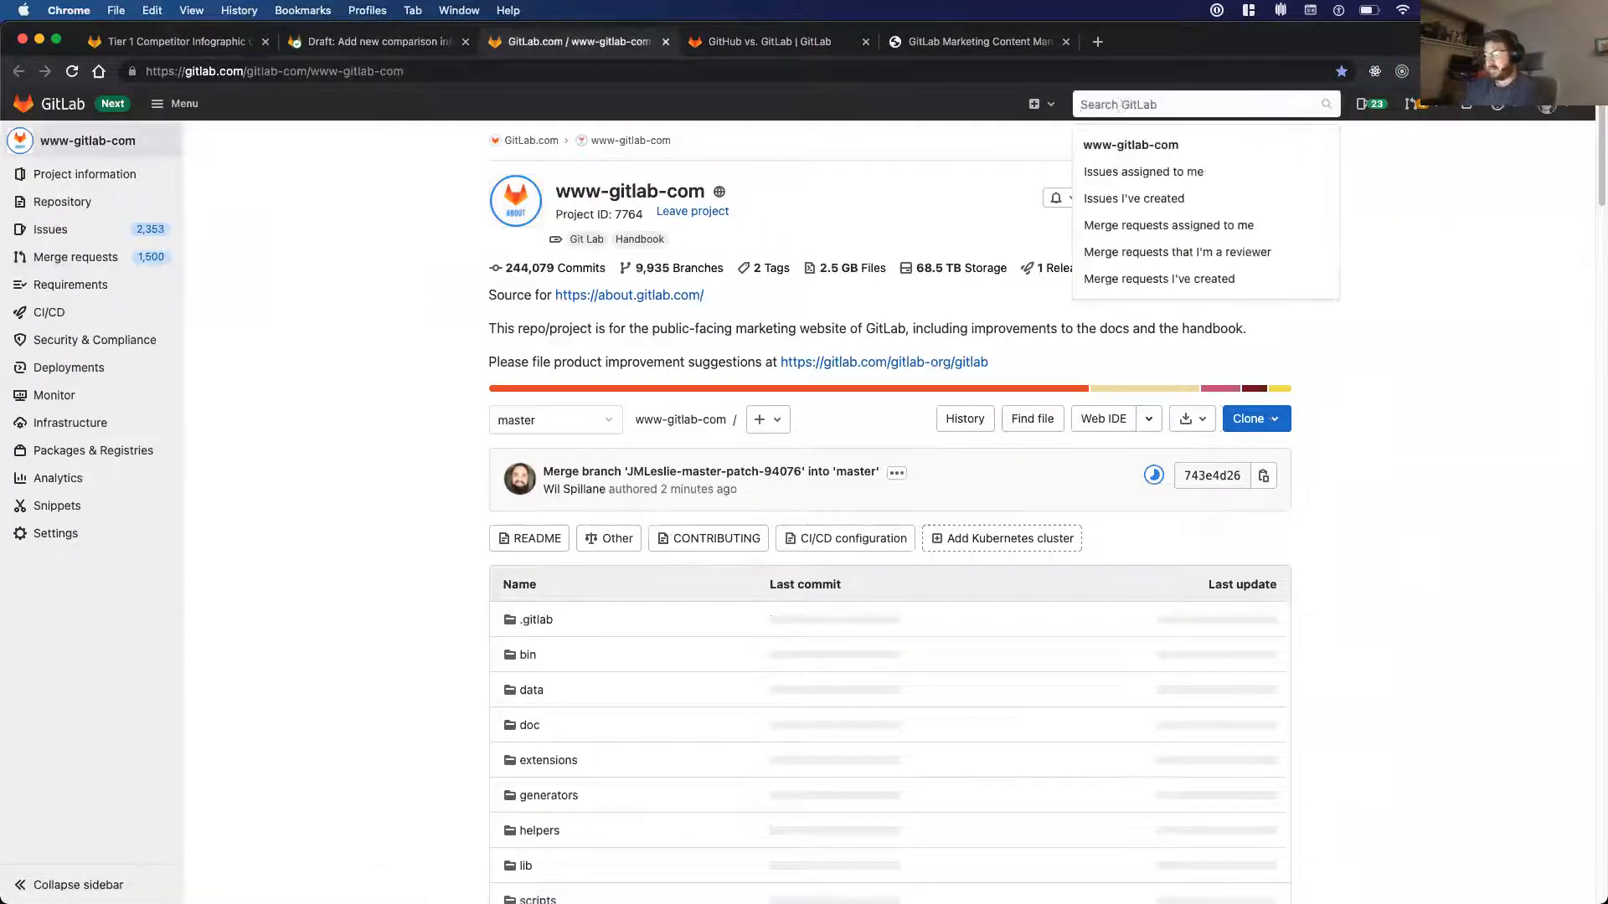
pyautogui.write('netlify-cms')
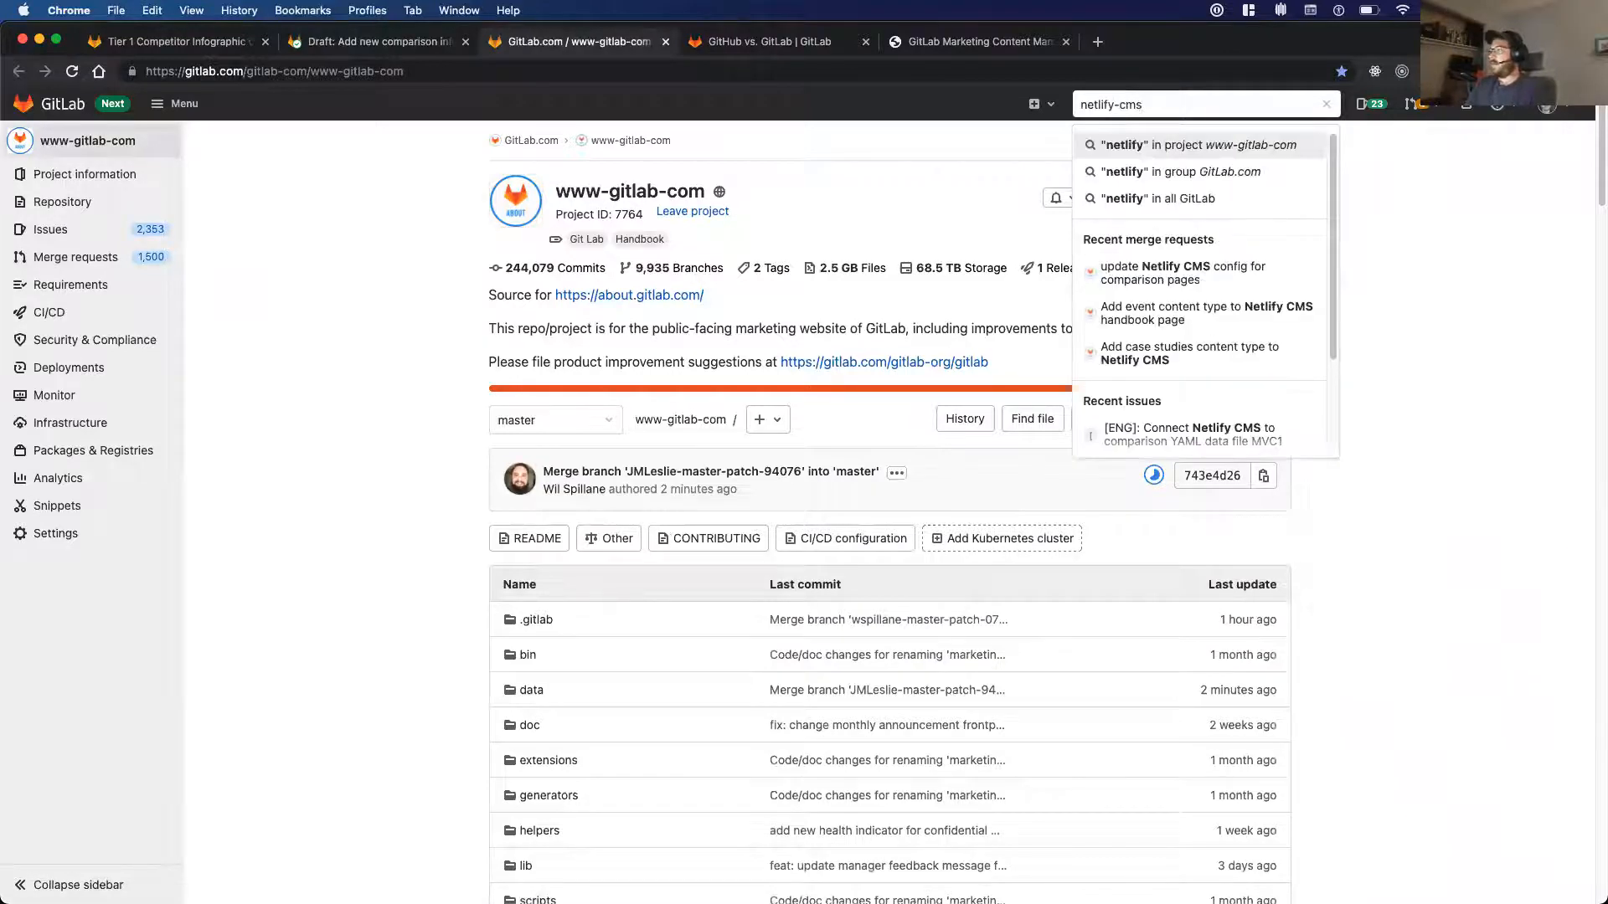
pyautogui.press('Return')
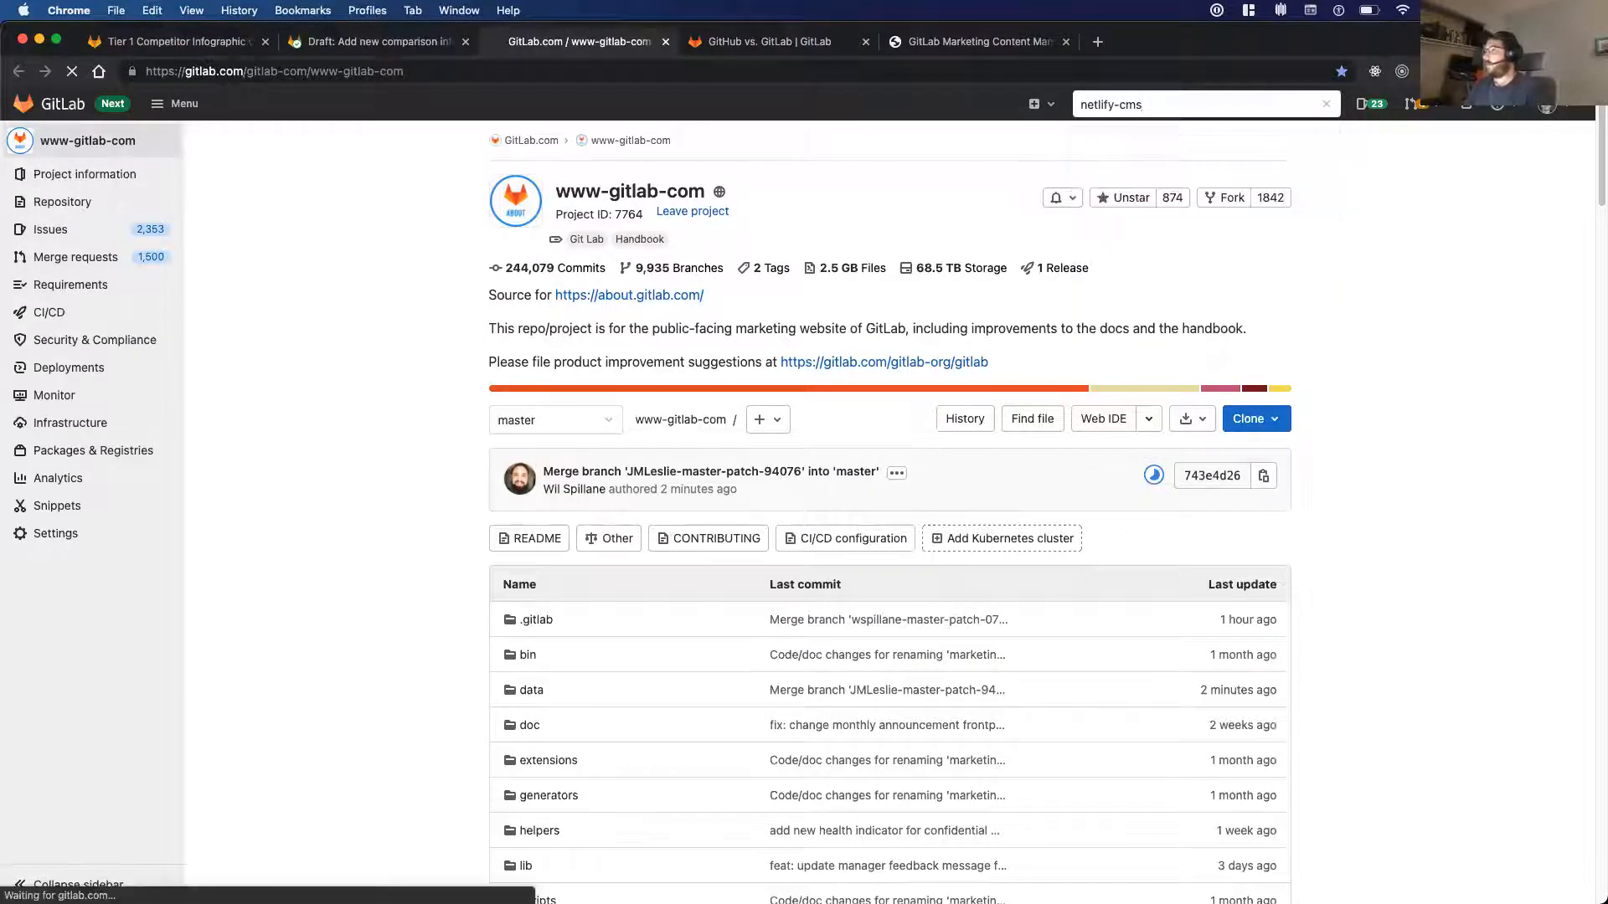
pyautogui.click(1020, 32)
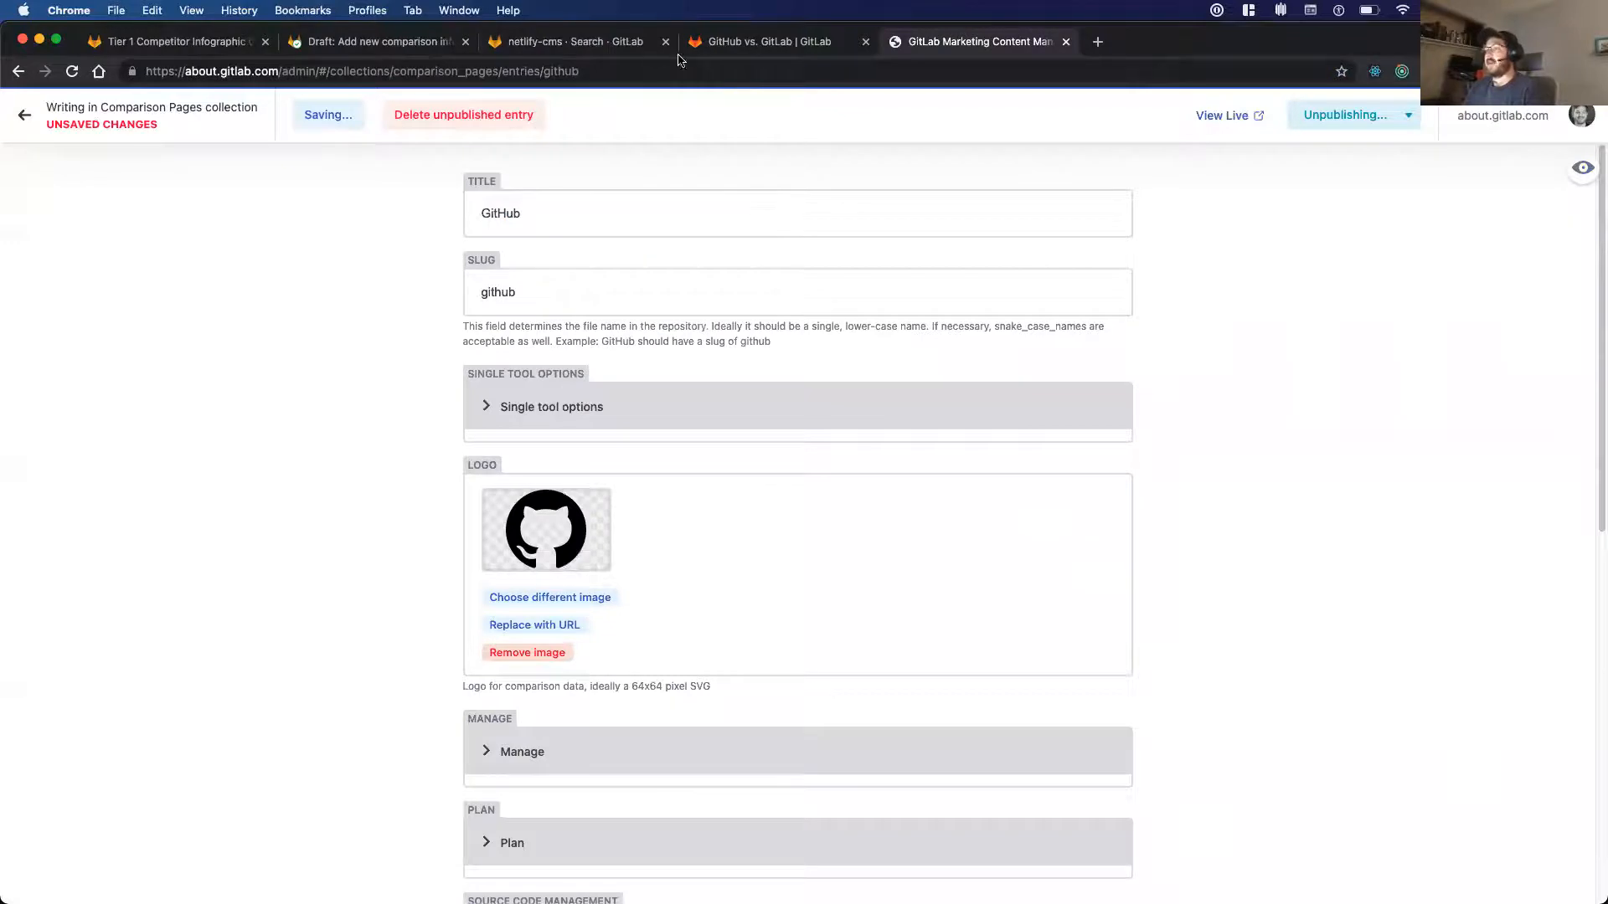
pyautogui.click(595, 41)
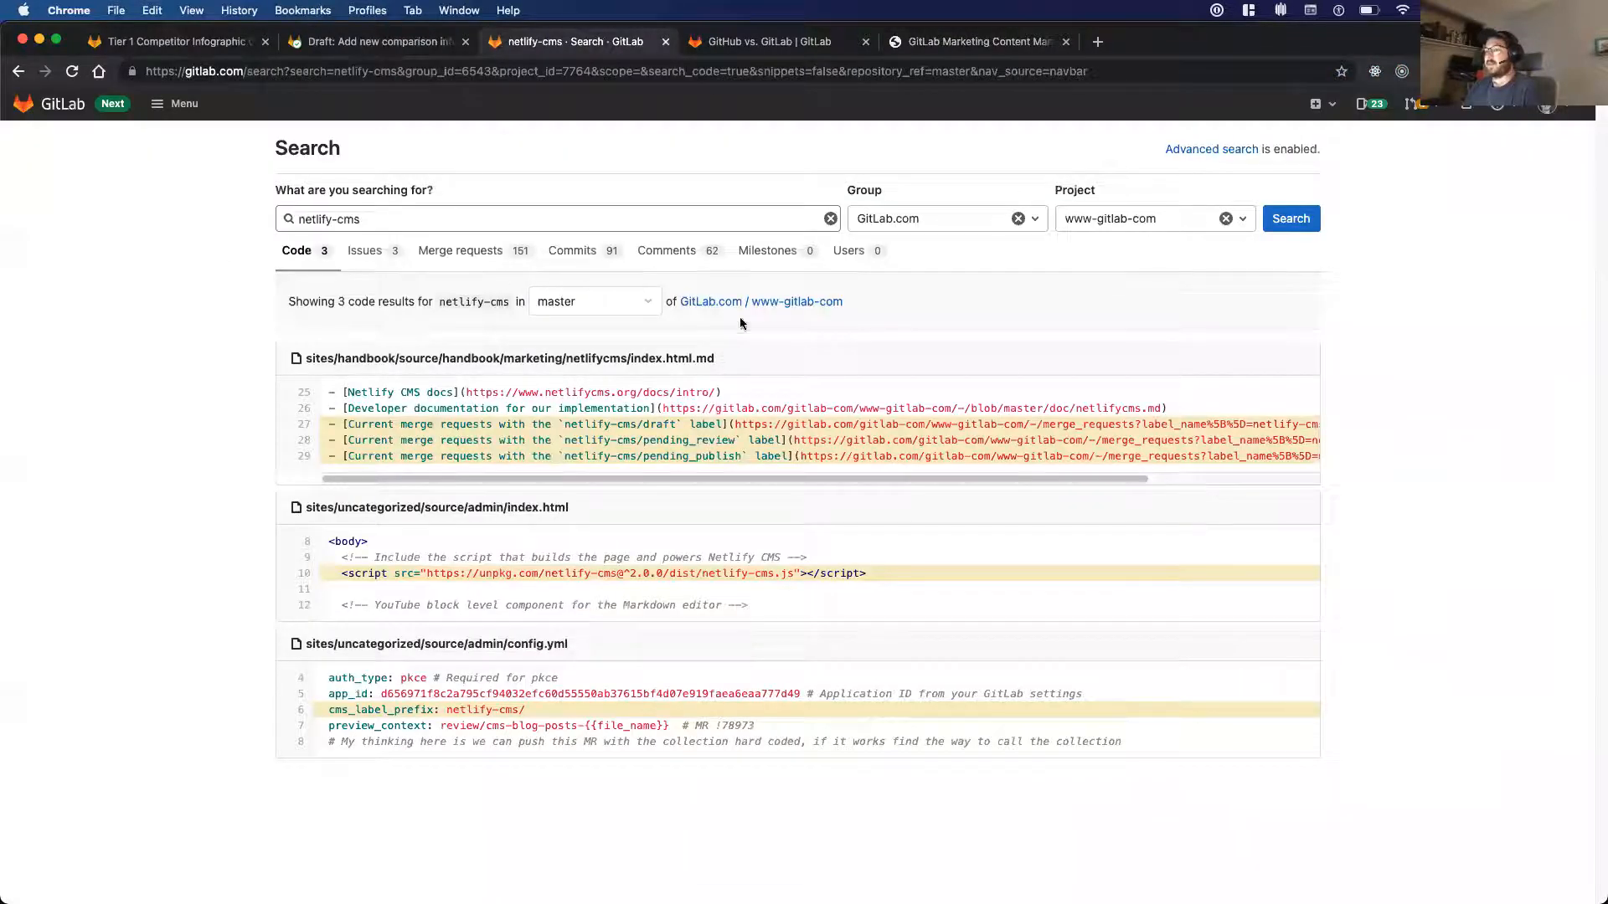
pyautogui.click(98, 106)
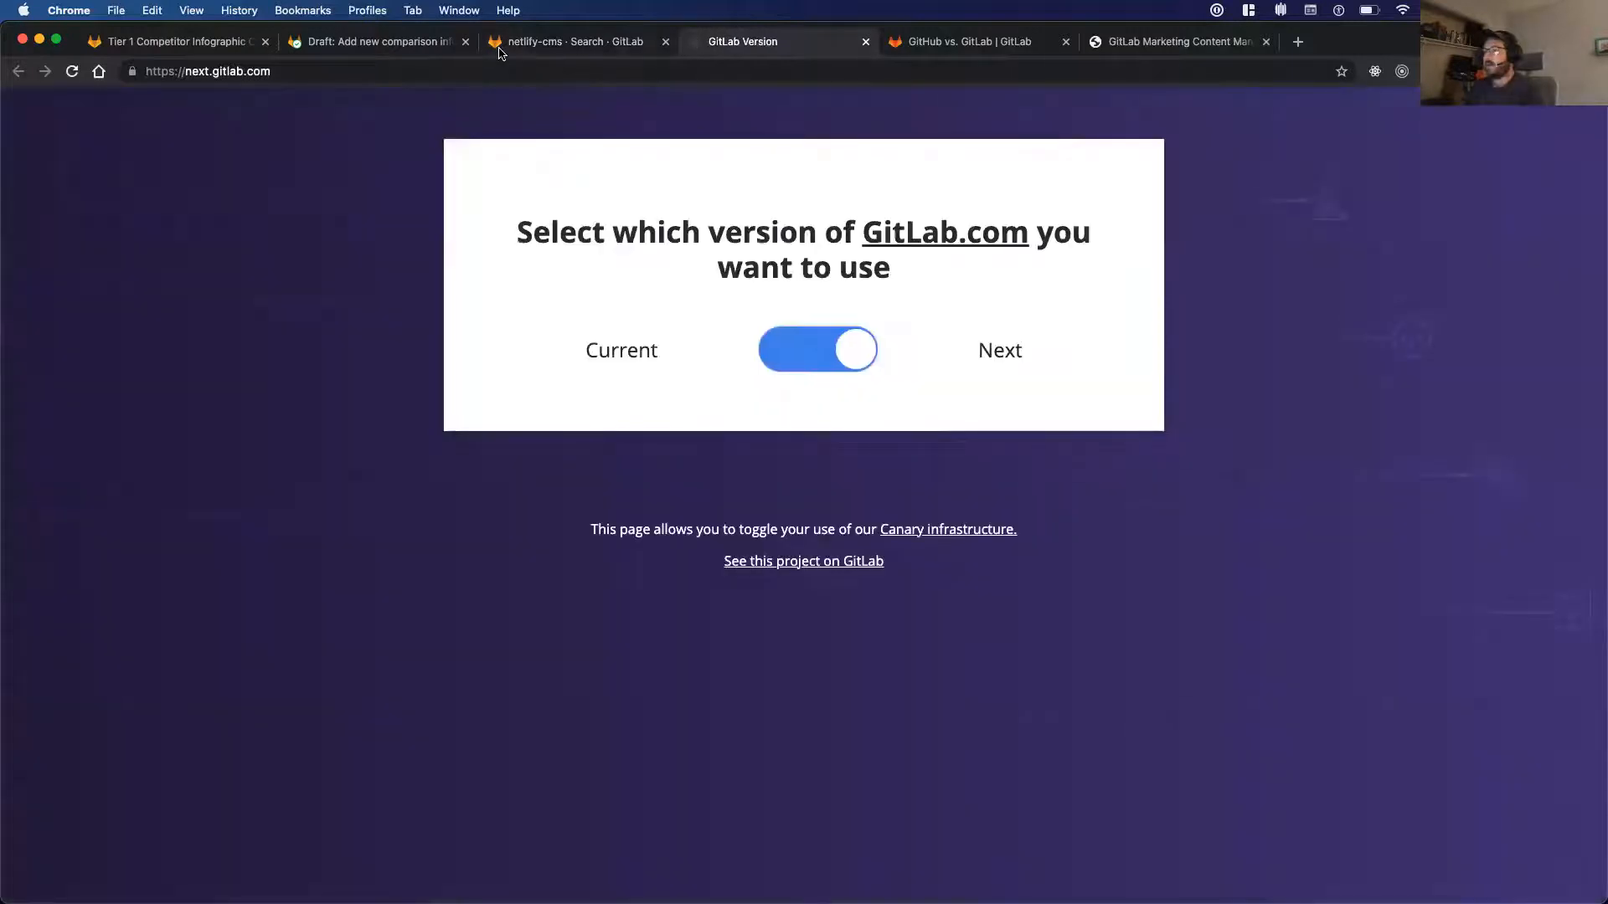
pyautogui.click(490, 46)
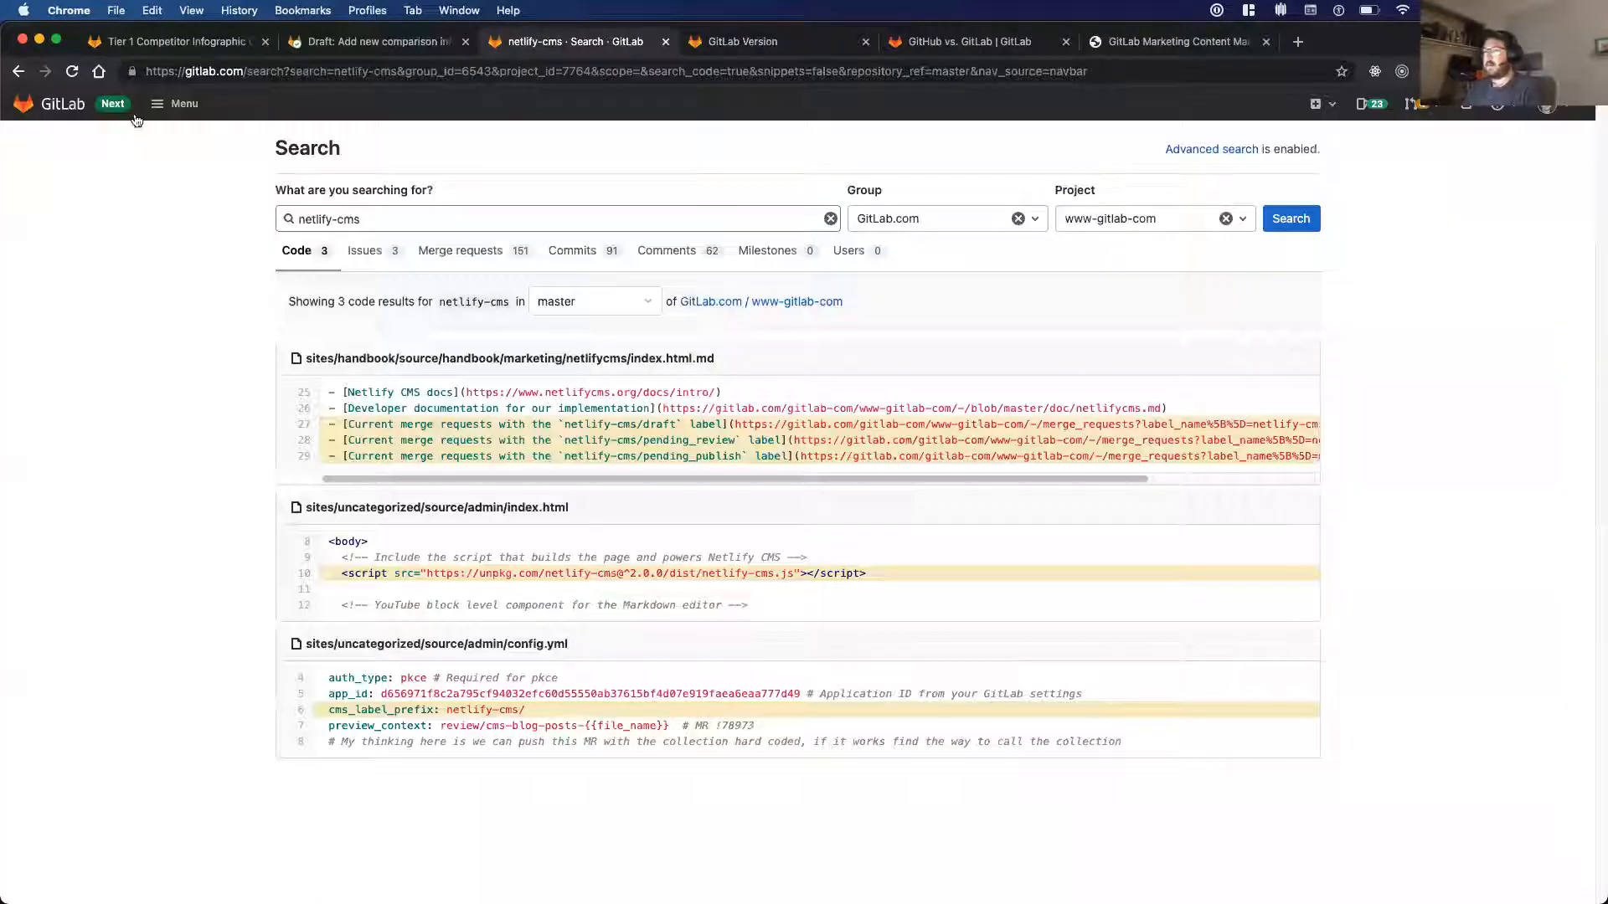
# - Return to the www-gitlab-com project and list the merge requests created by the signed-in account
pyautogui.click(19, 72)
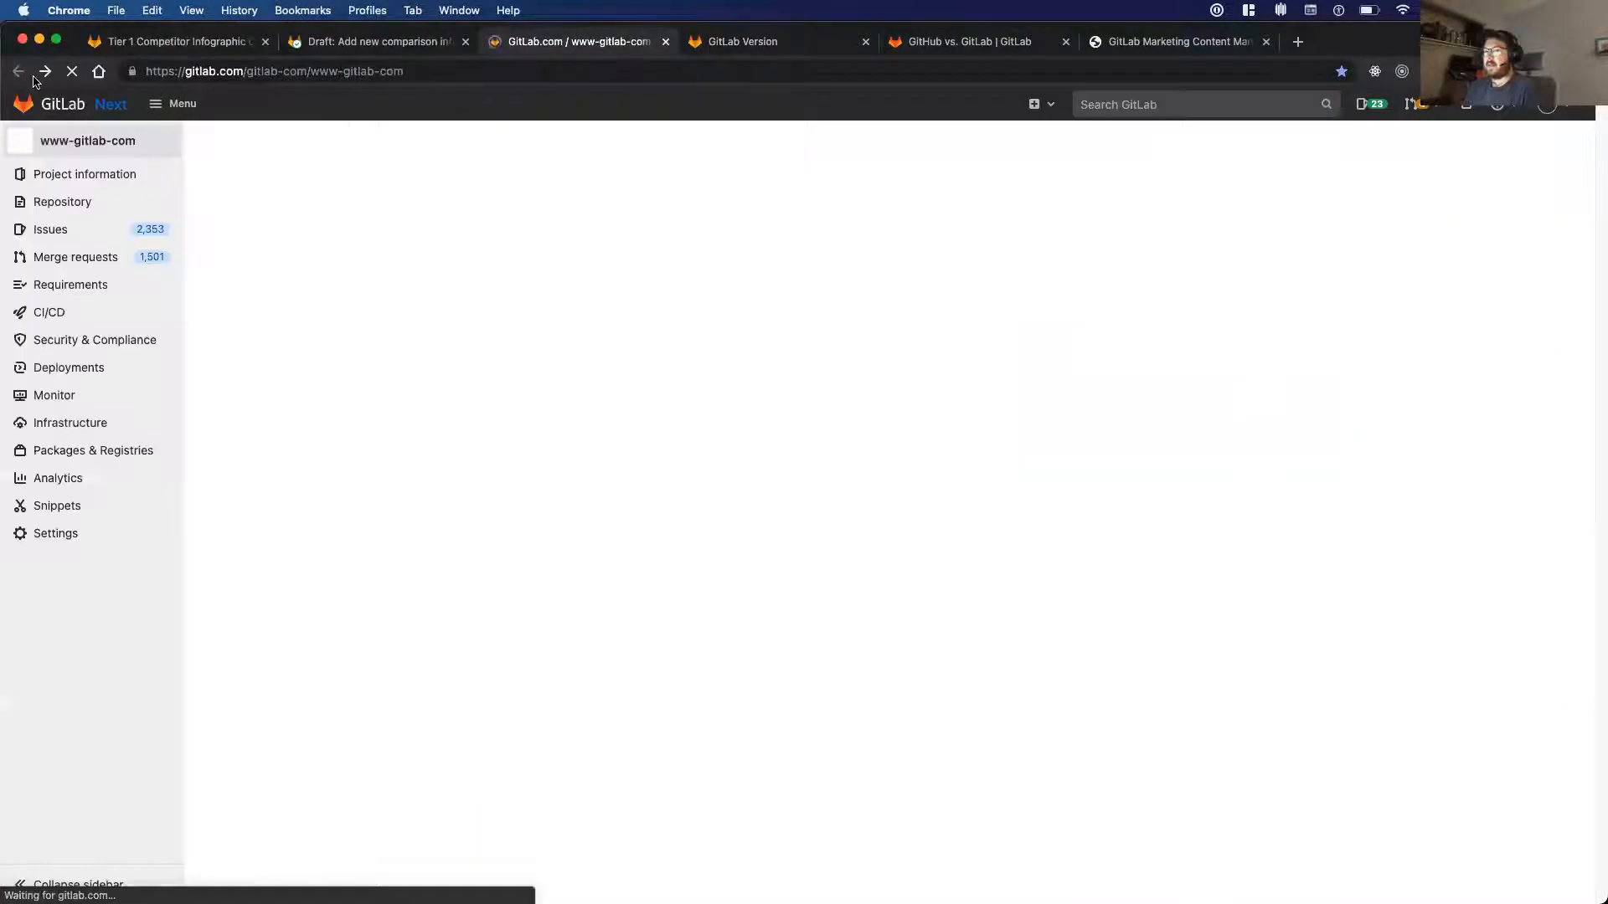
pyautogui.moveTo(105, 213)
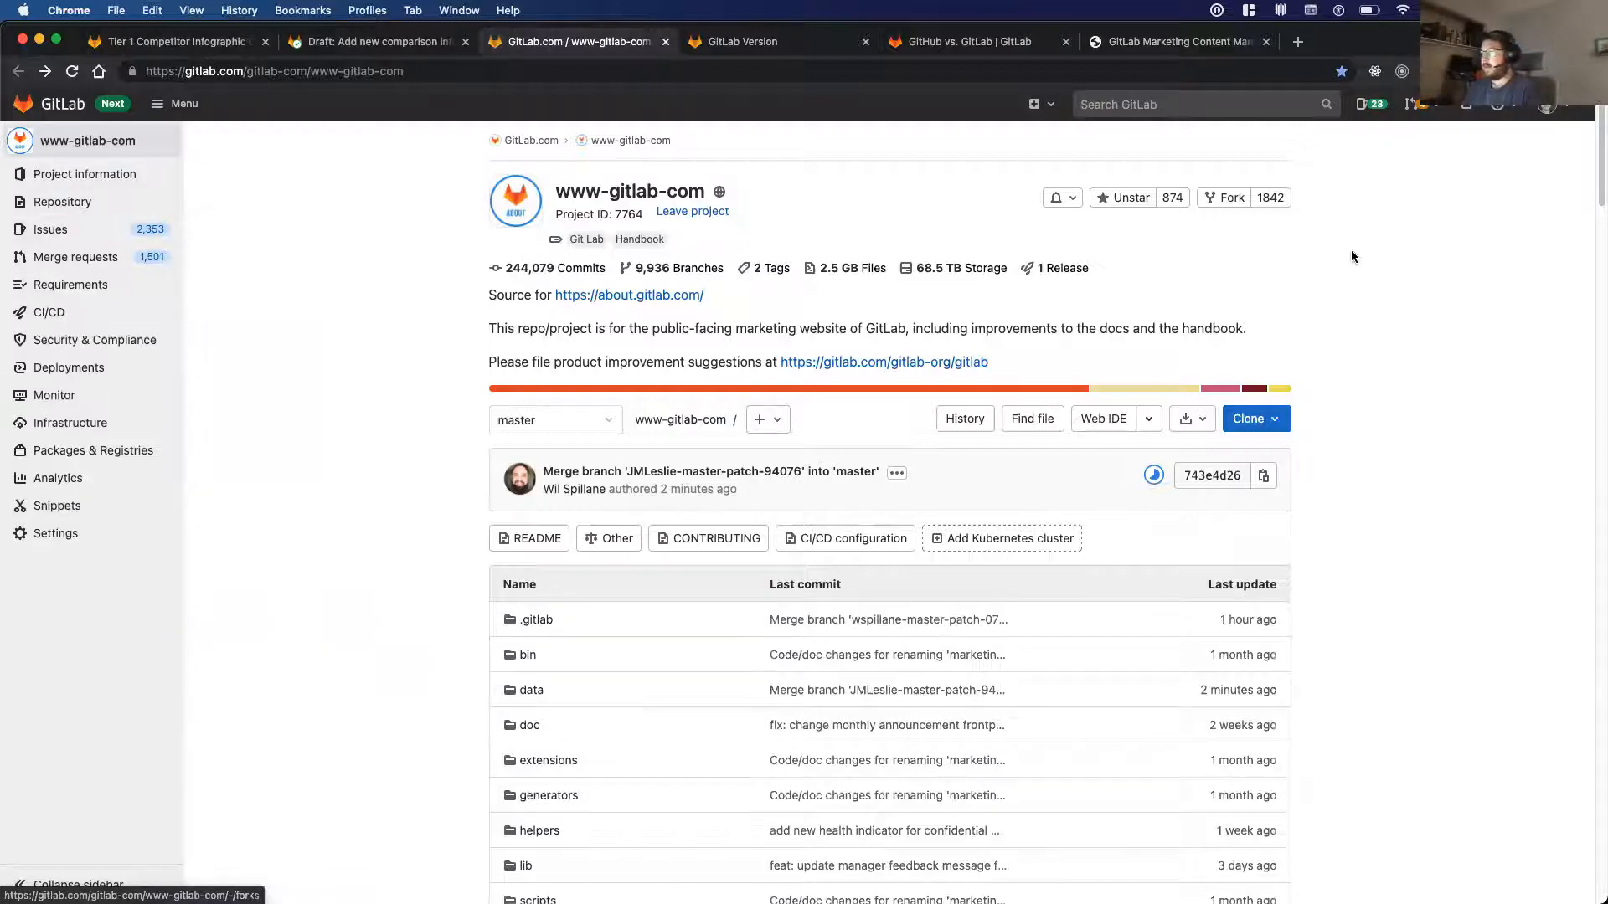
pyautogui.click(1192, 106)
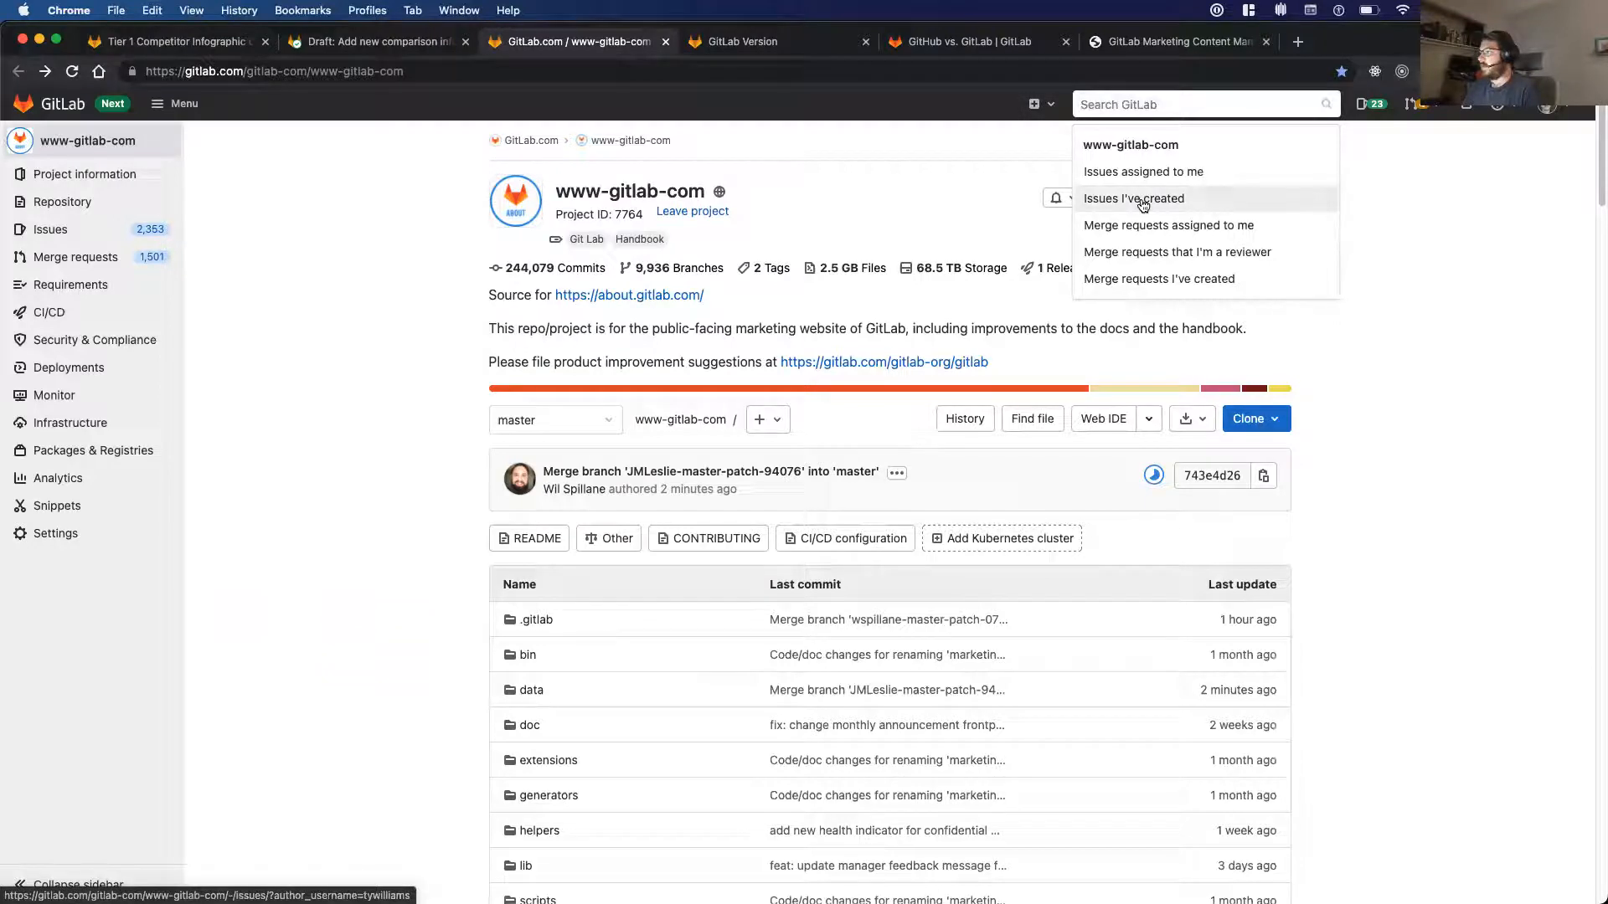
pyautogui.click(1131, 39)
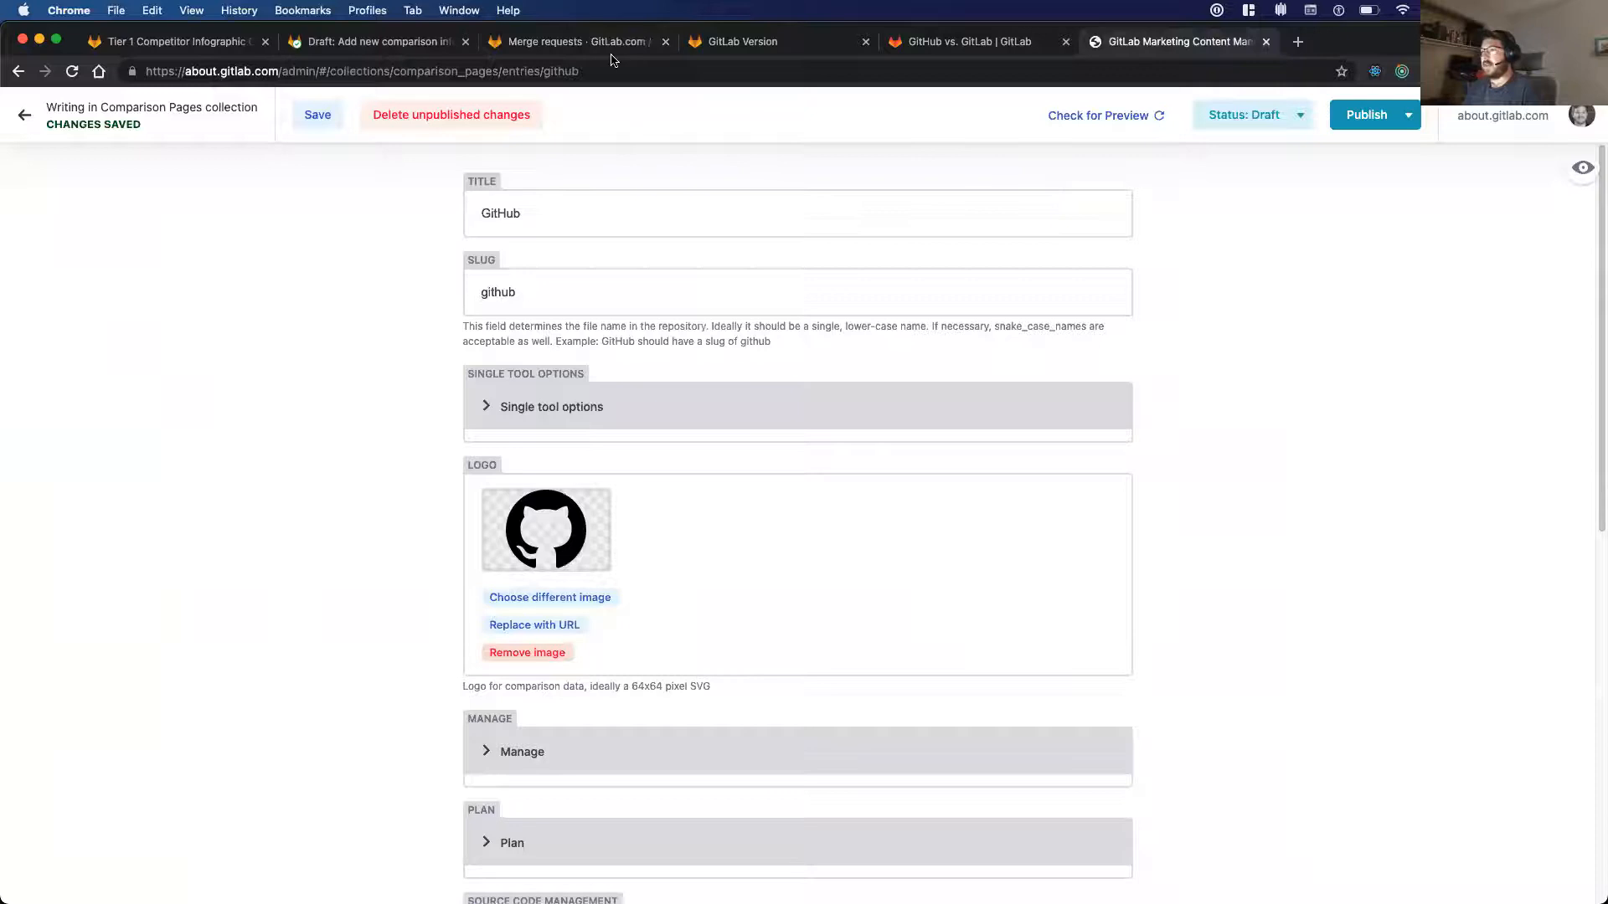
pyautogui.click(576, 44)
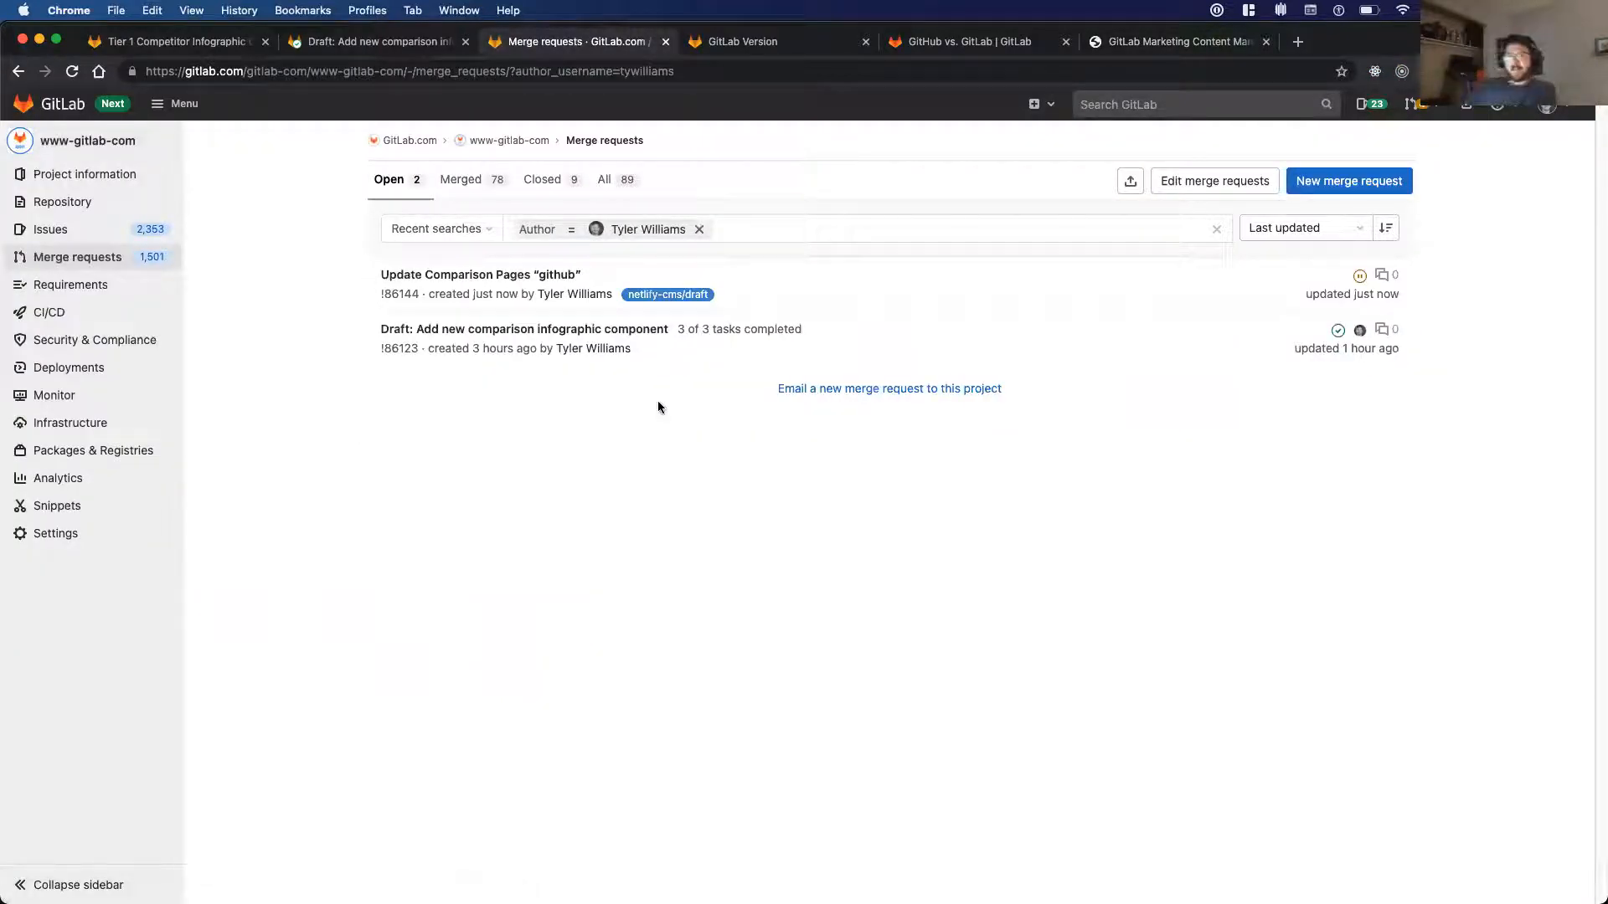
# - Filter the merge requests by the netlify-cms/draft label and open 'Update Comparison Pages "github"'
pyautogui.click(667, 294)
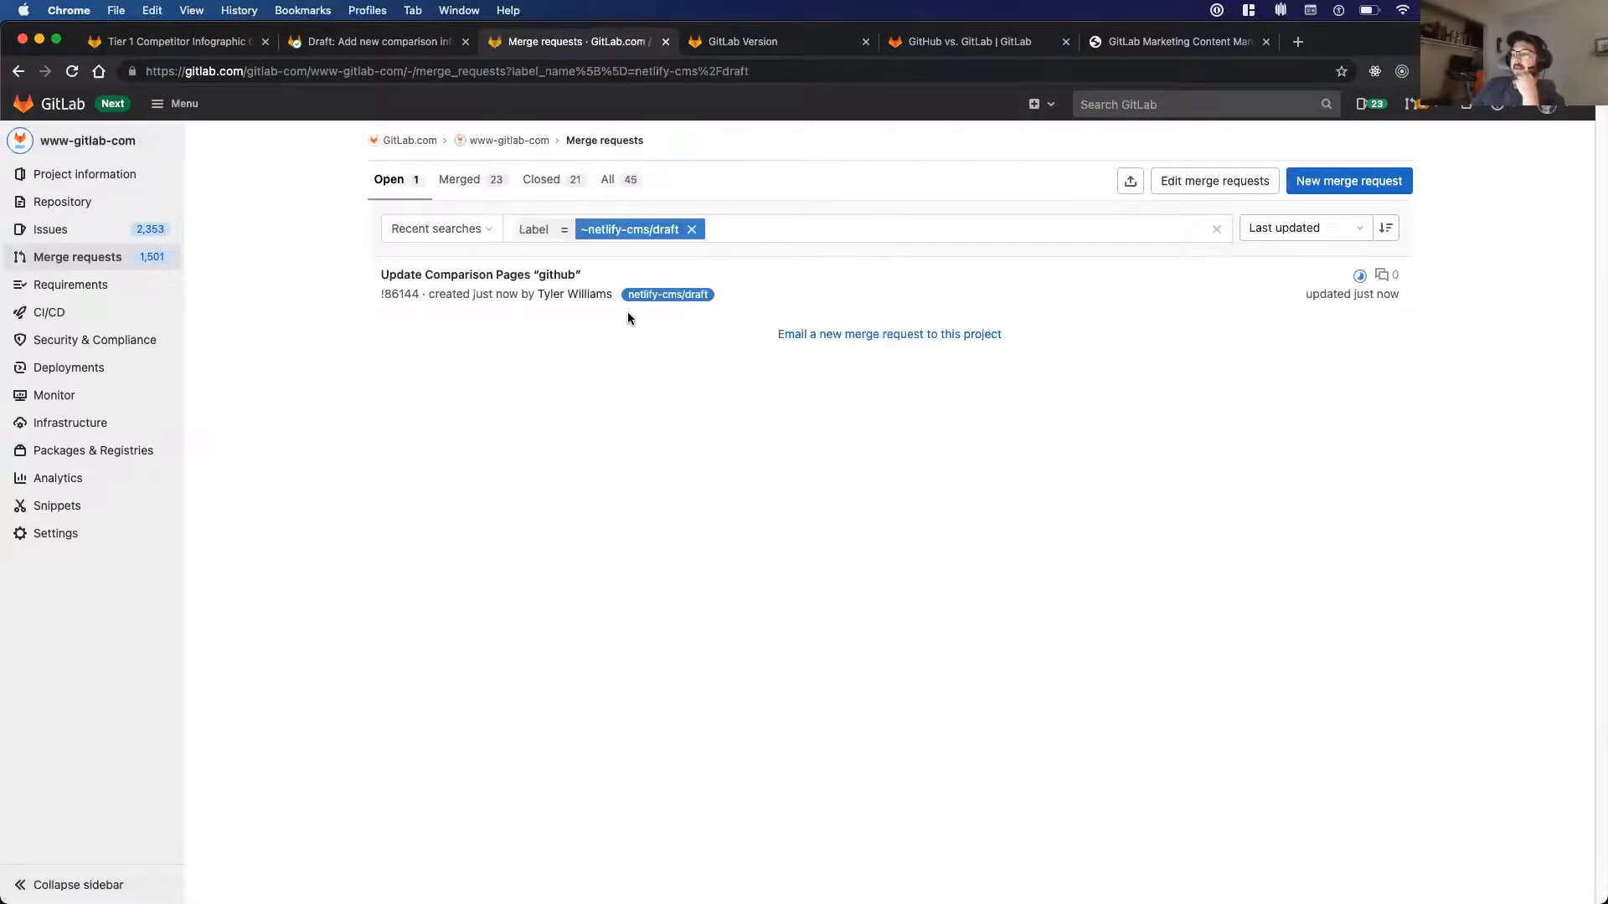
pyautogui.click(449, 275)
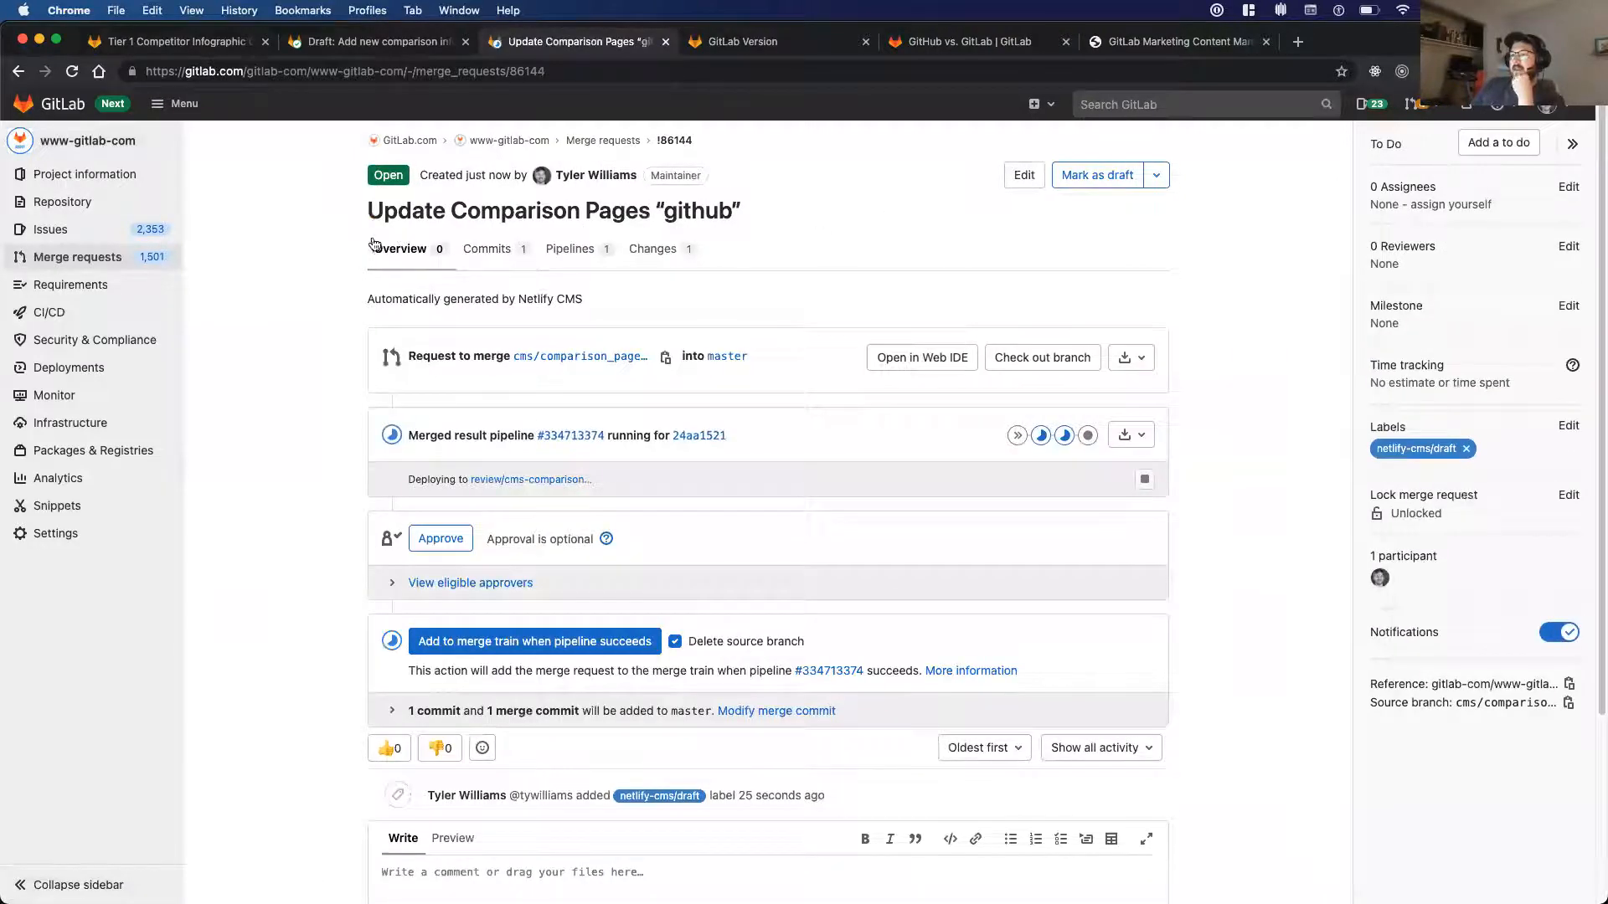
# - View the draft status options of the GitHub entry in the CMS without changing the status
pyautogui.click(1122, 46)
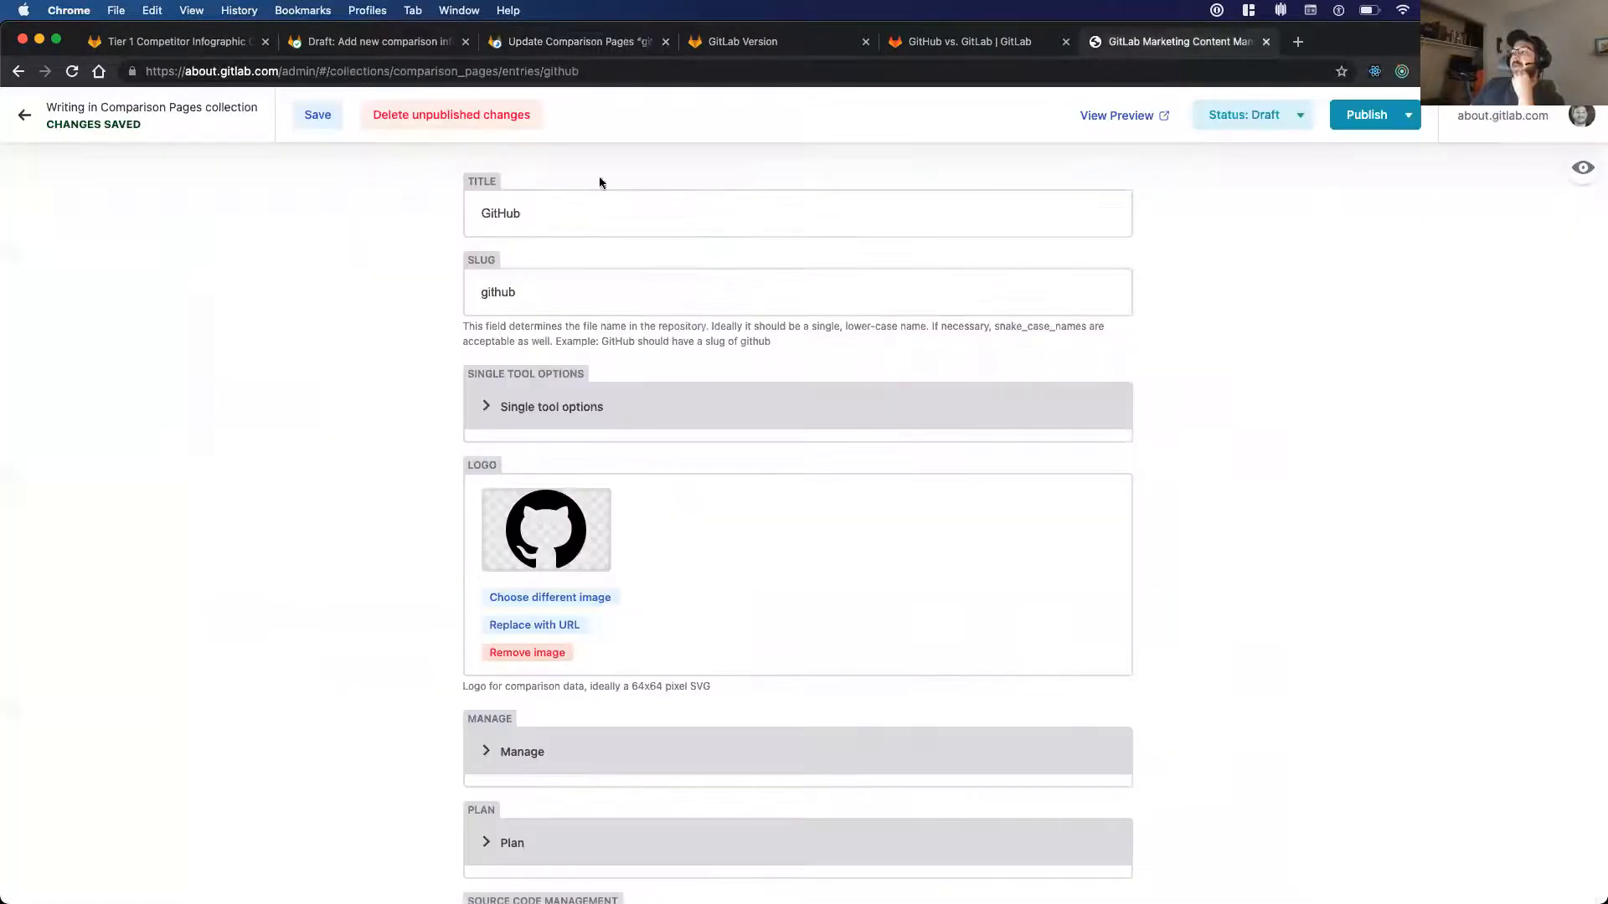
pyautogui.click(1270, 114)
pyautogui.click(1285, 389)
# - Review the changes to data/comparison_pages/github.yml in the 'Update Comparison Pages "github"' merge request
pyautogui.click(532, 46)
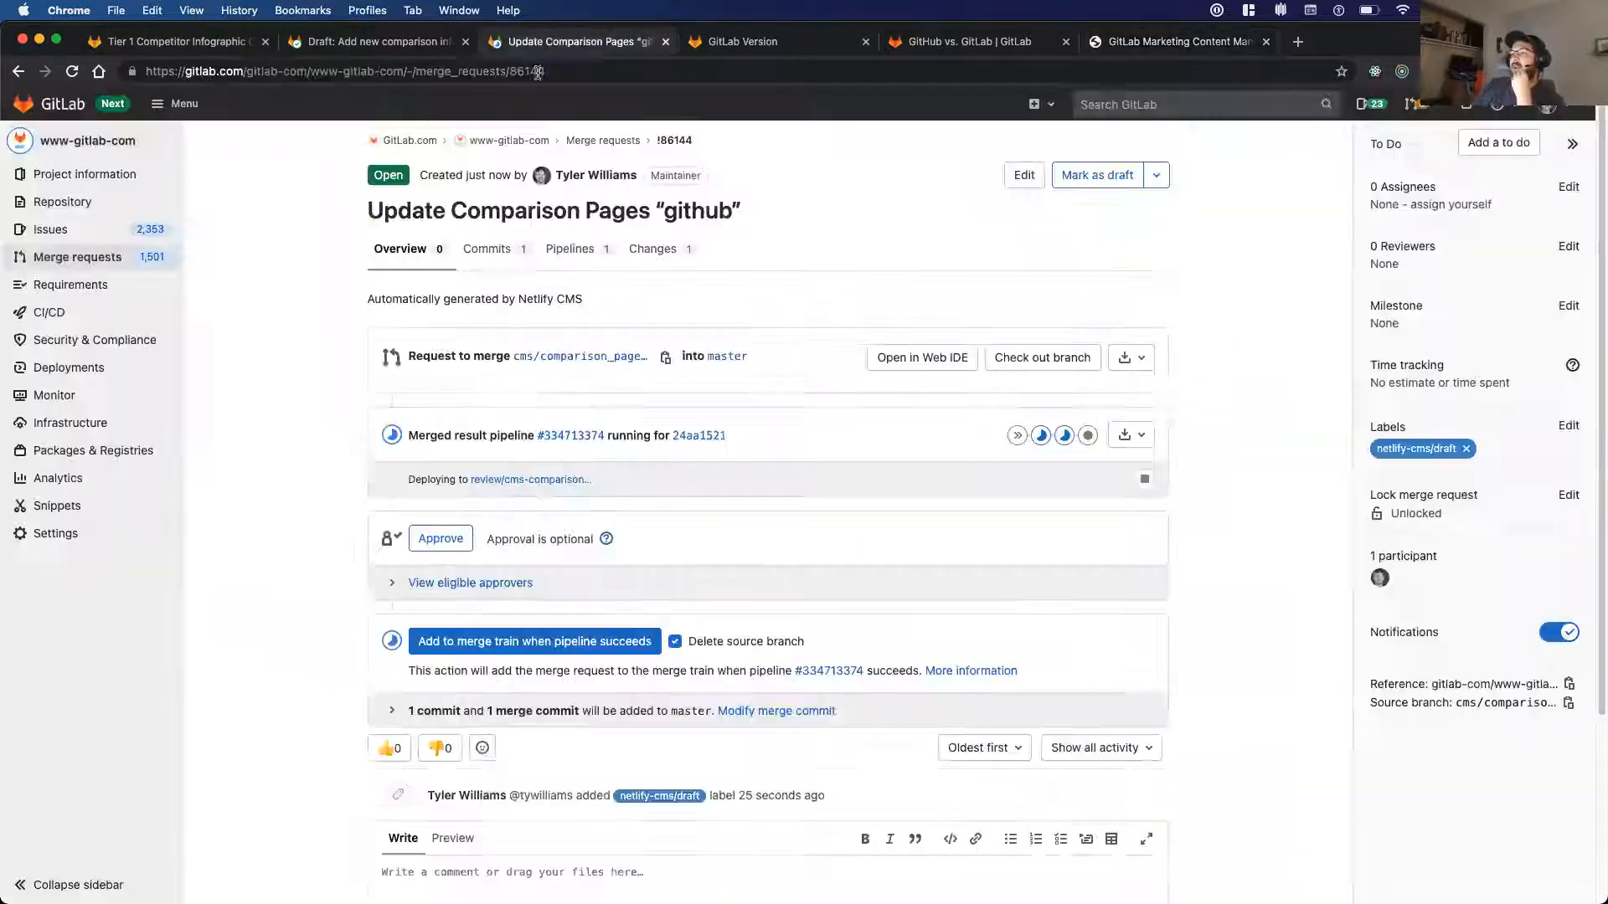
pyautogui.click(661, 249)
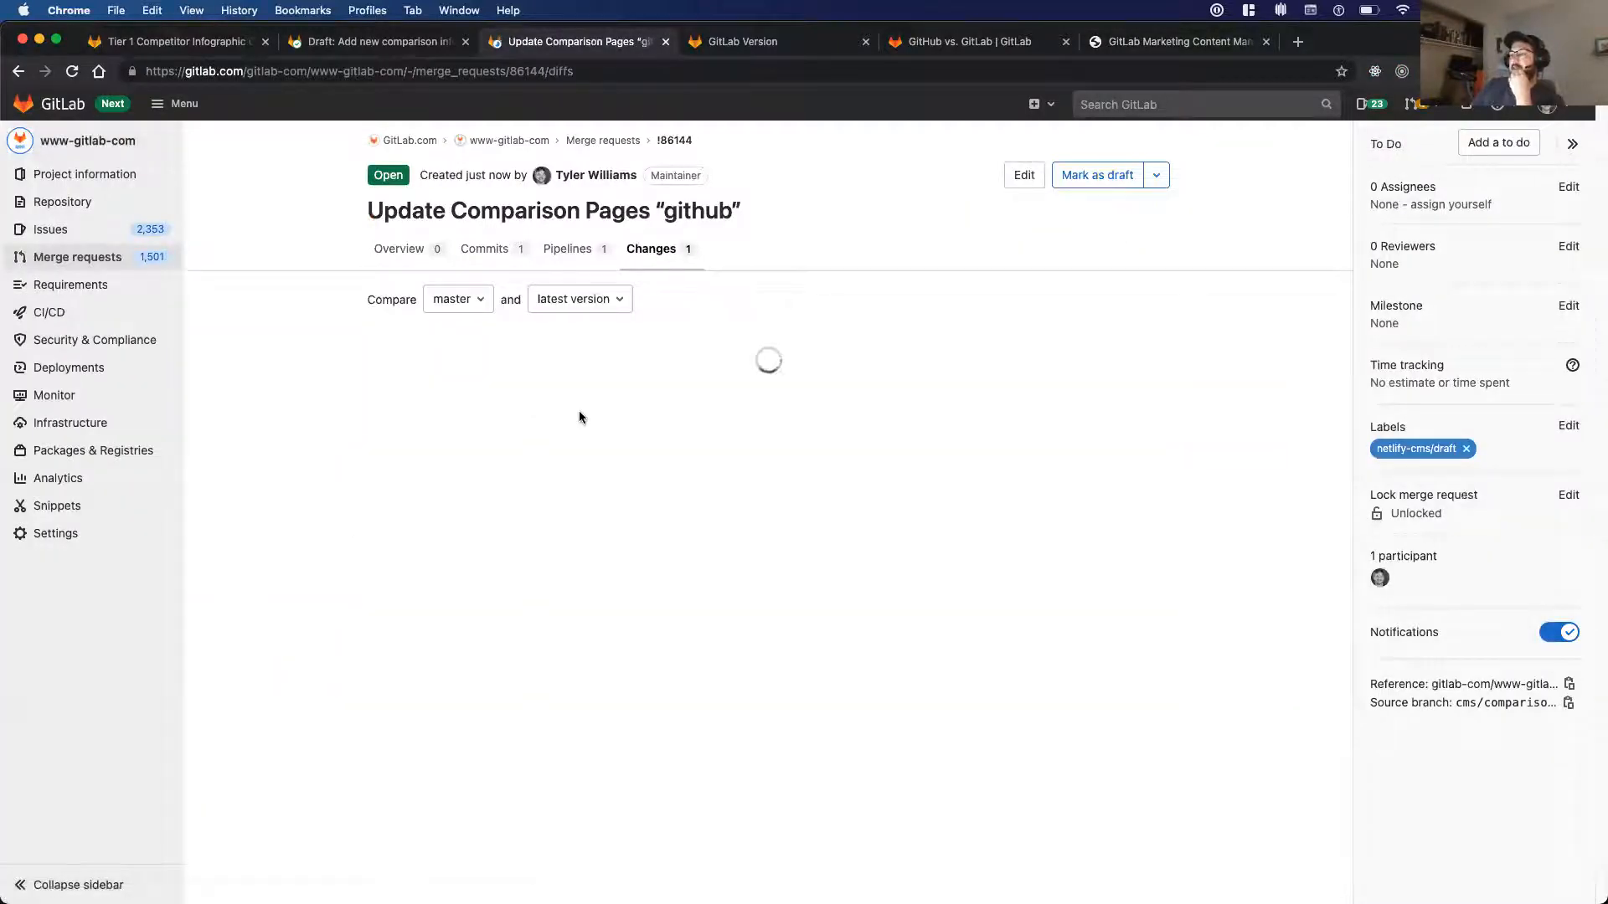
pyautogui.scroll(-1, 428, 416)
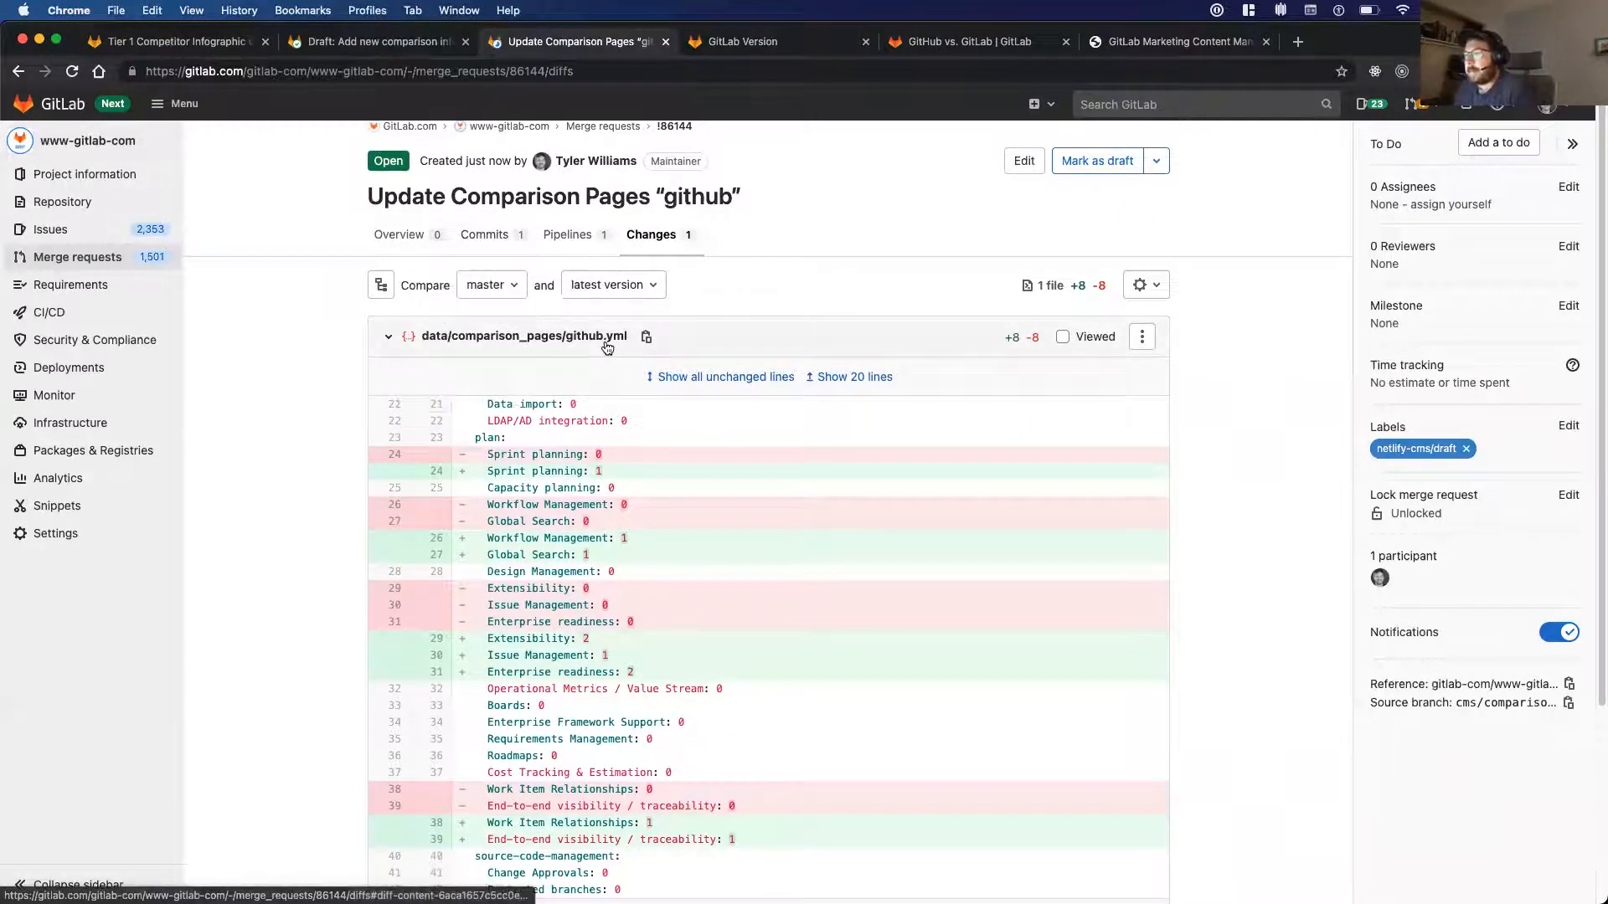
# - Examine the changed plan scores in the github.yml diff, and return to the merge request's overview
pyautogui.click(507, 338)
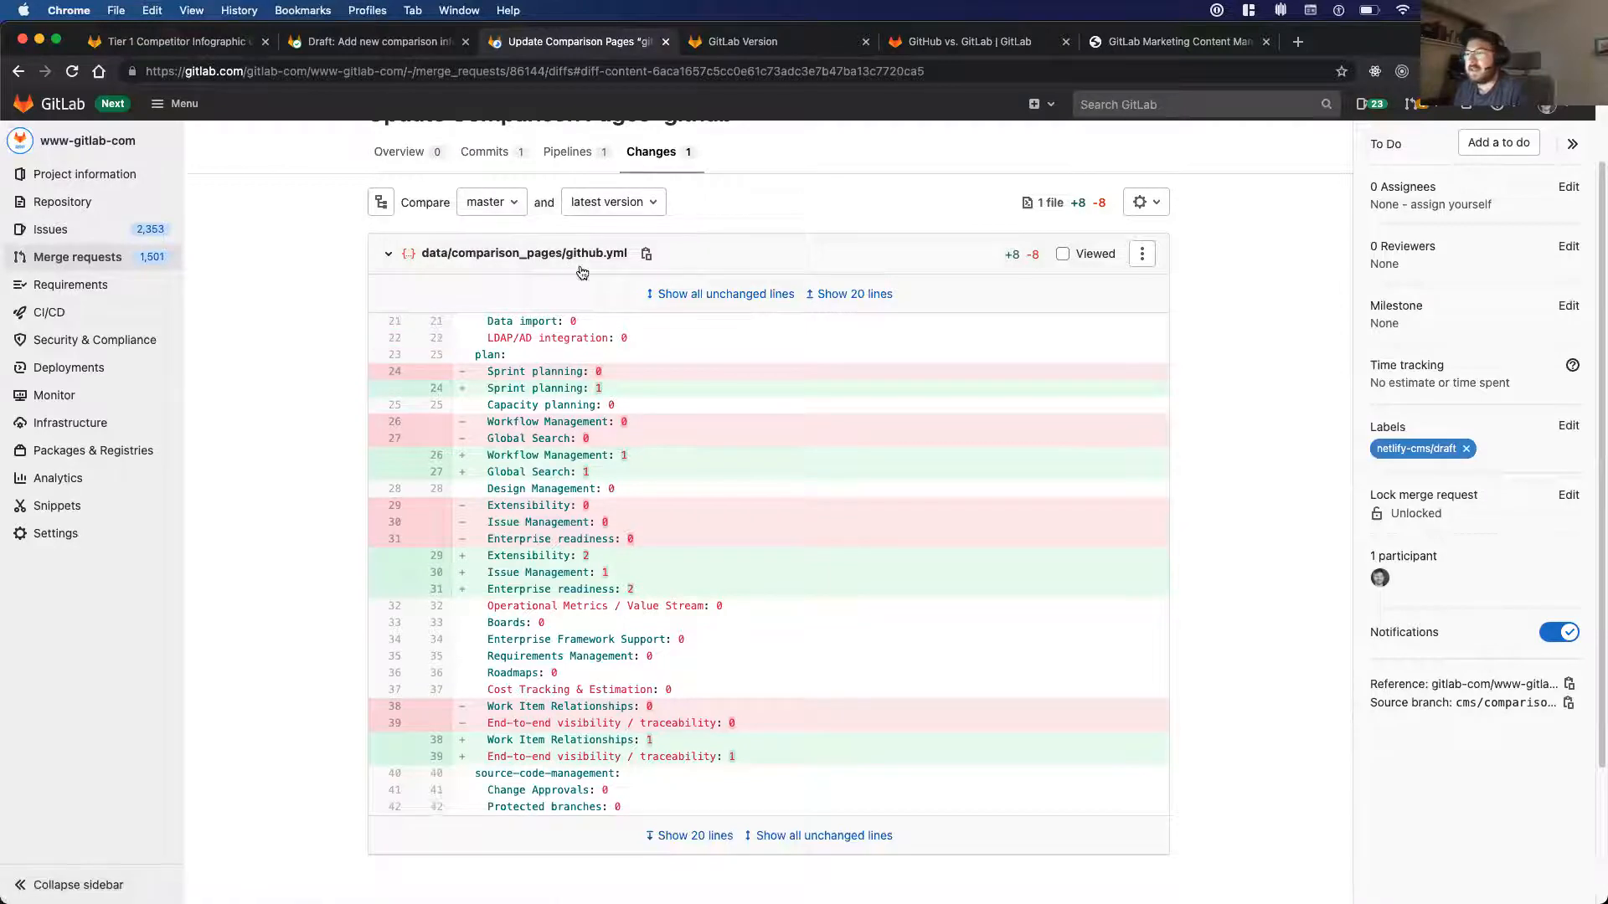
pyautogui.scroll(-2, 586, 280)
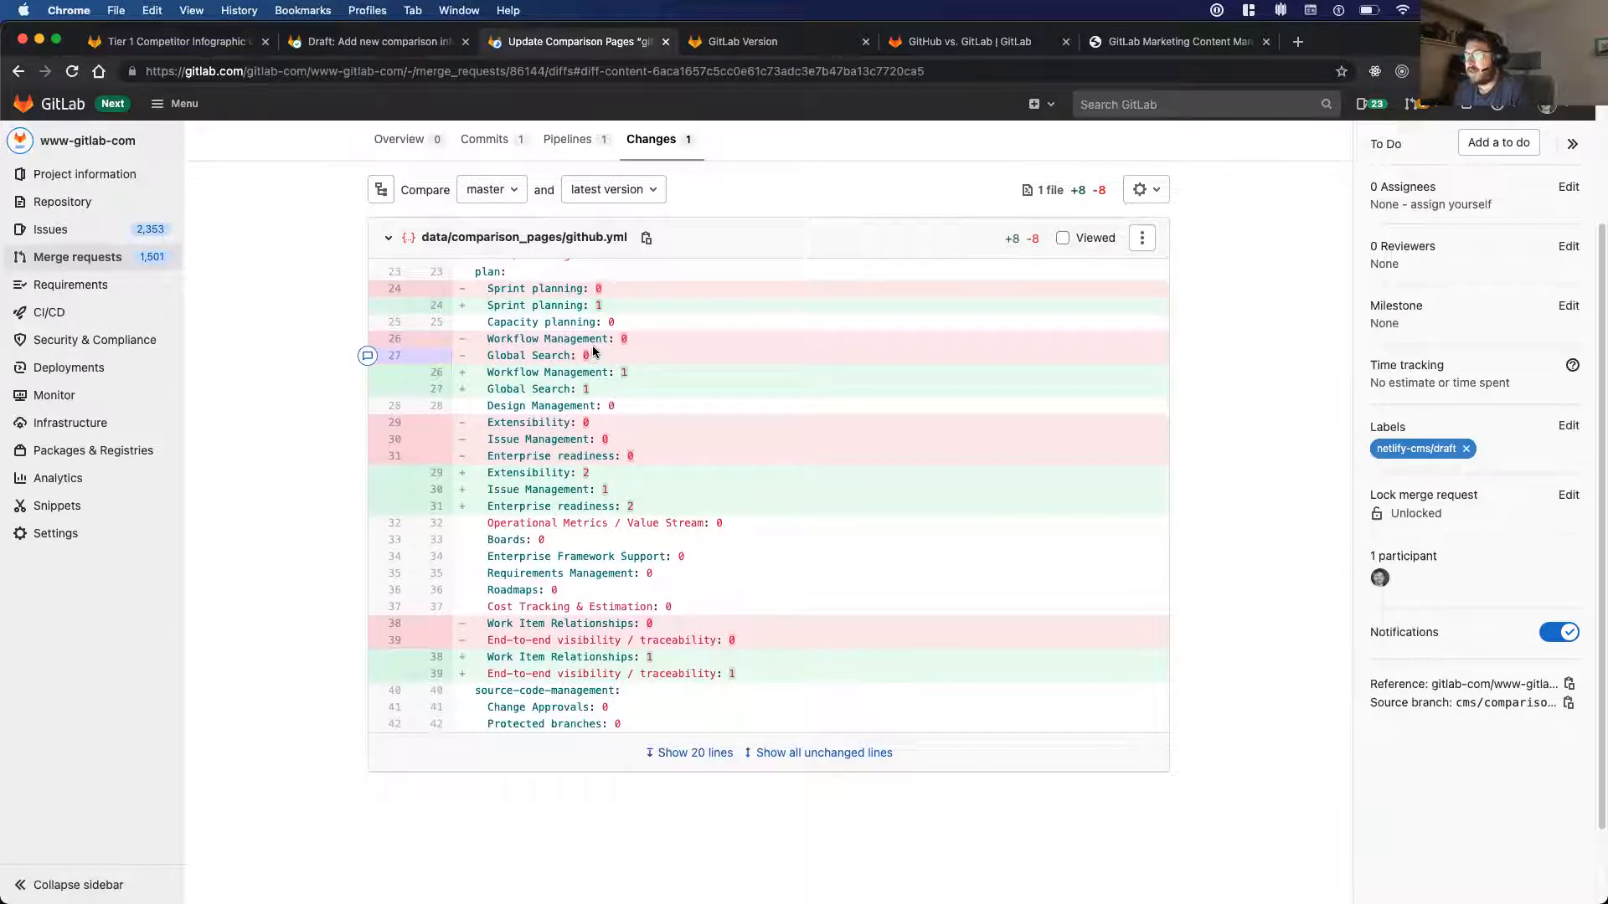
pyautogui.scroll(-1, 536, 377)
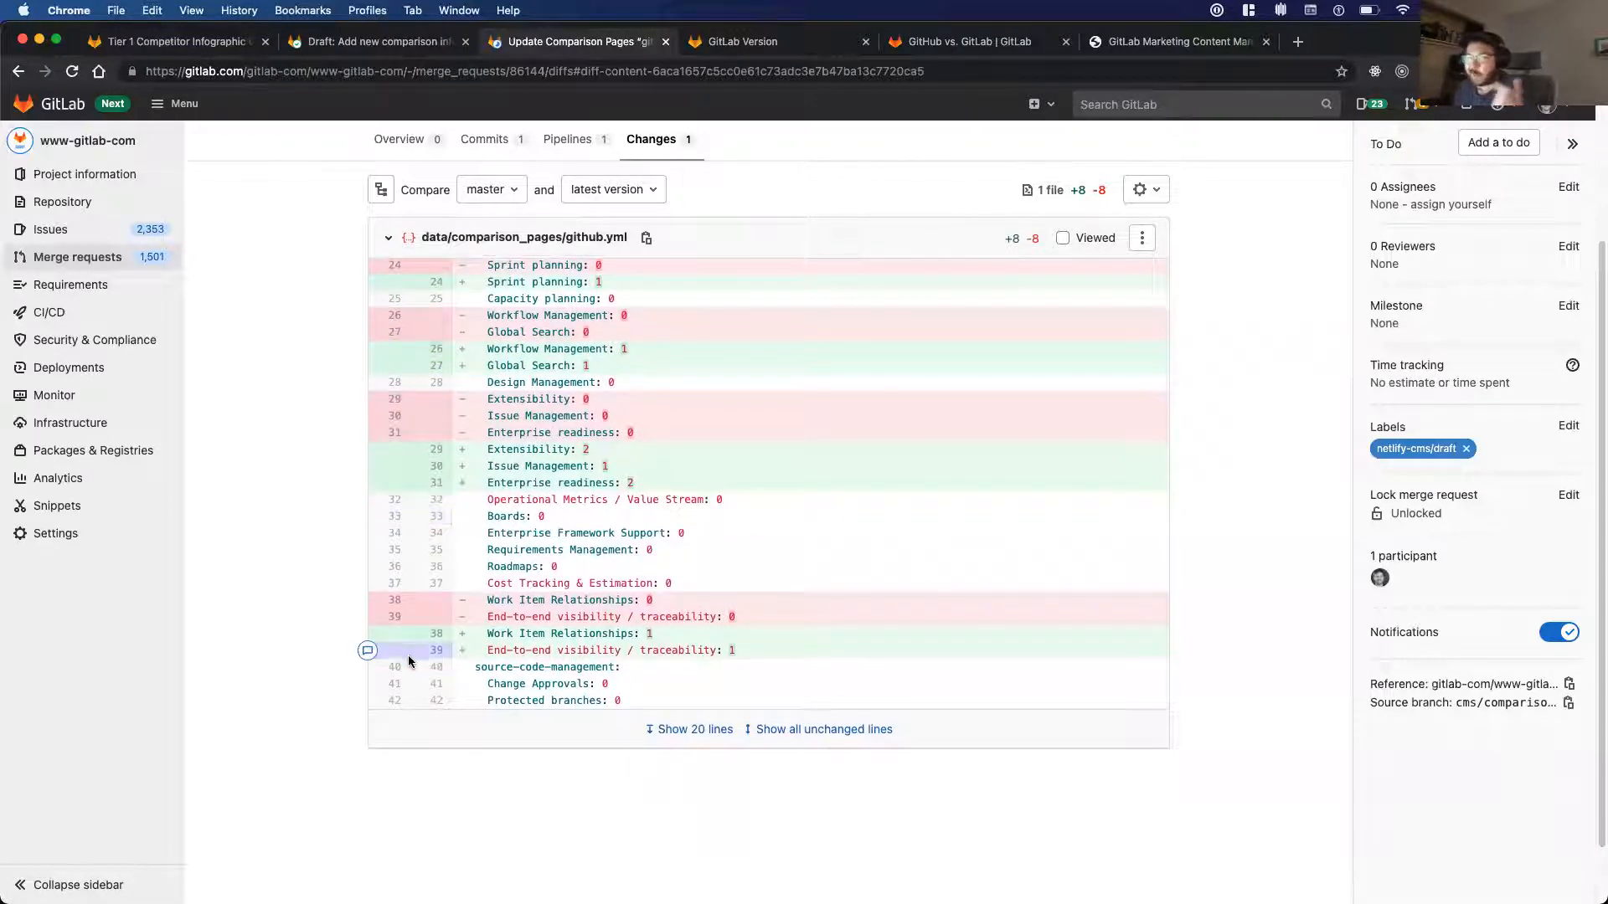
pyautogui.scroll(-1, 544, 615)
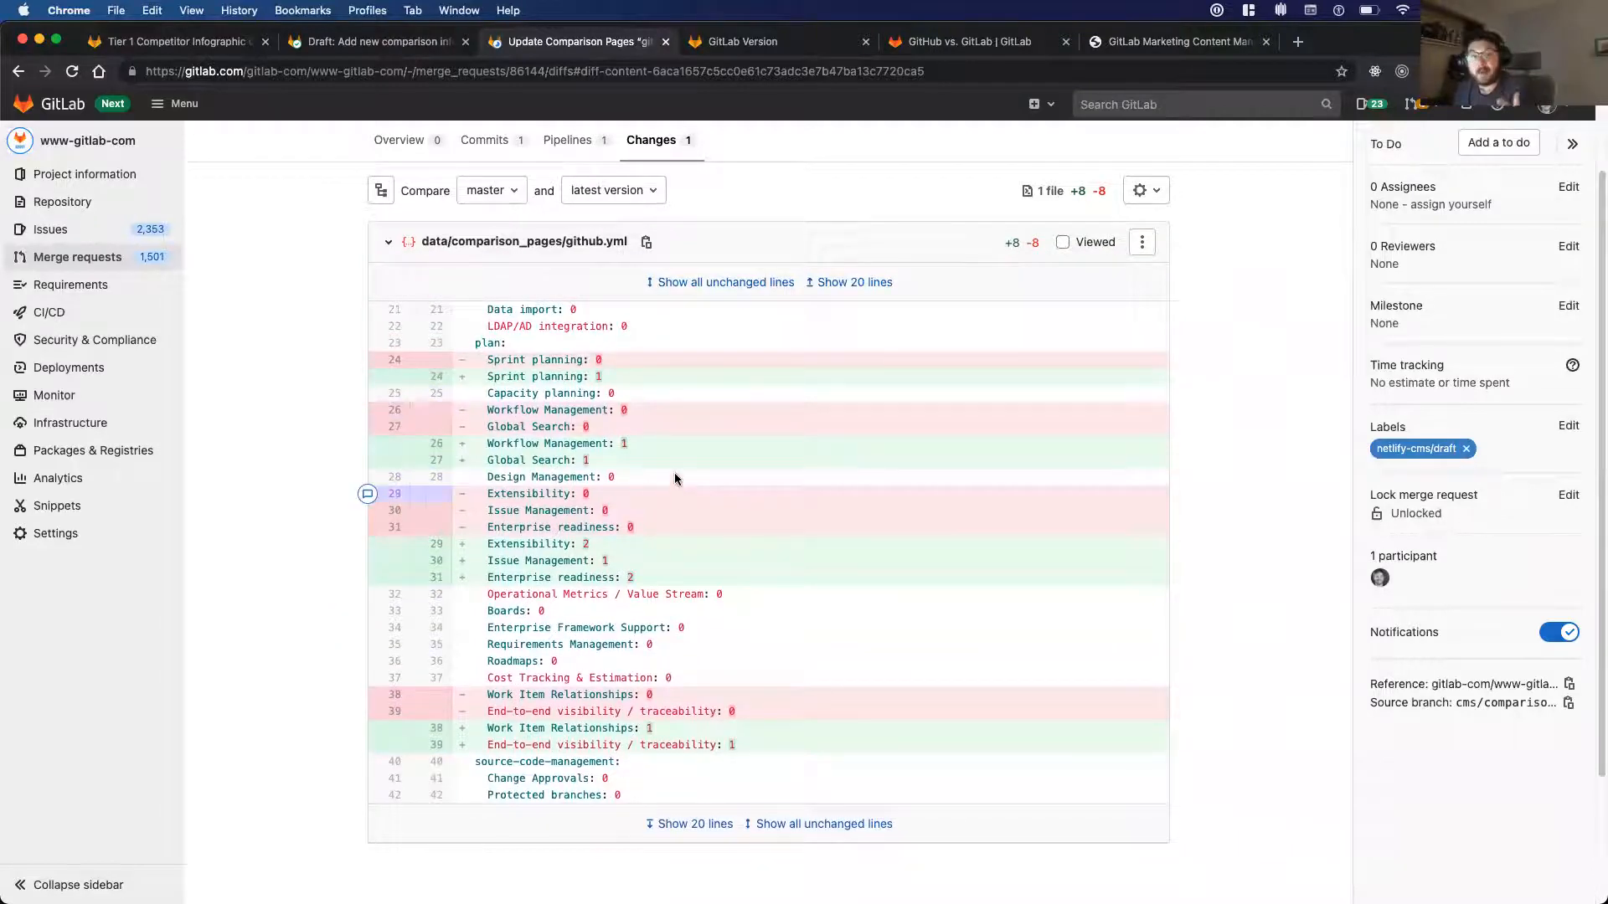
pyautogui.scroll(3, 490, 379)
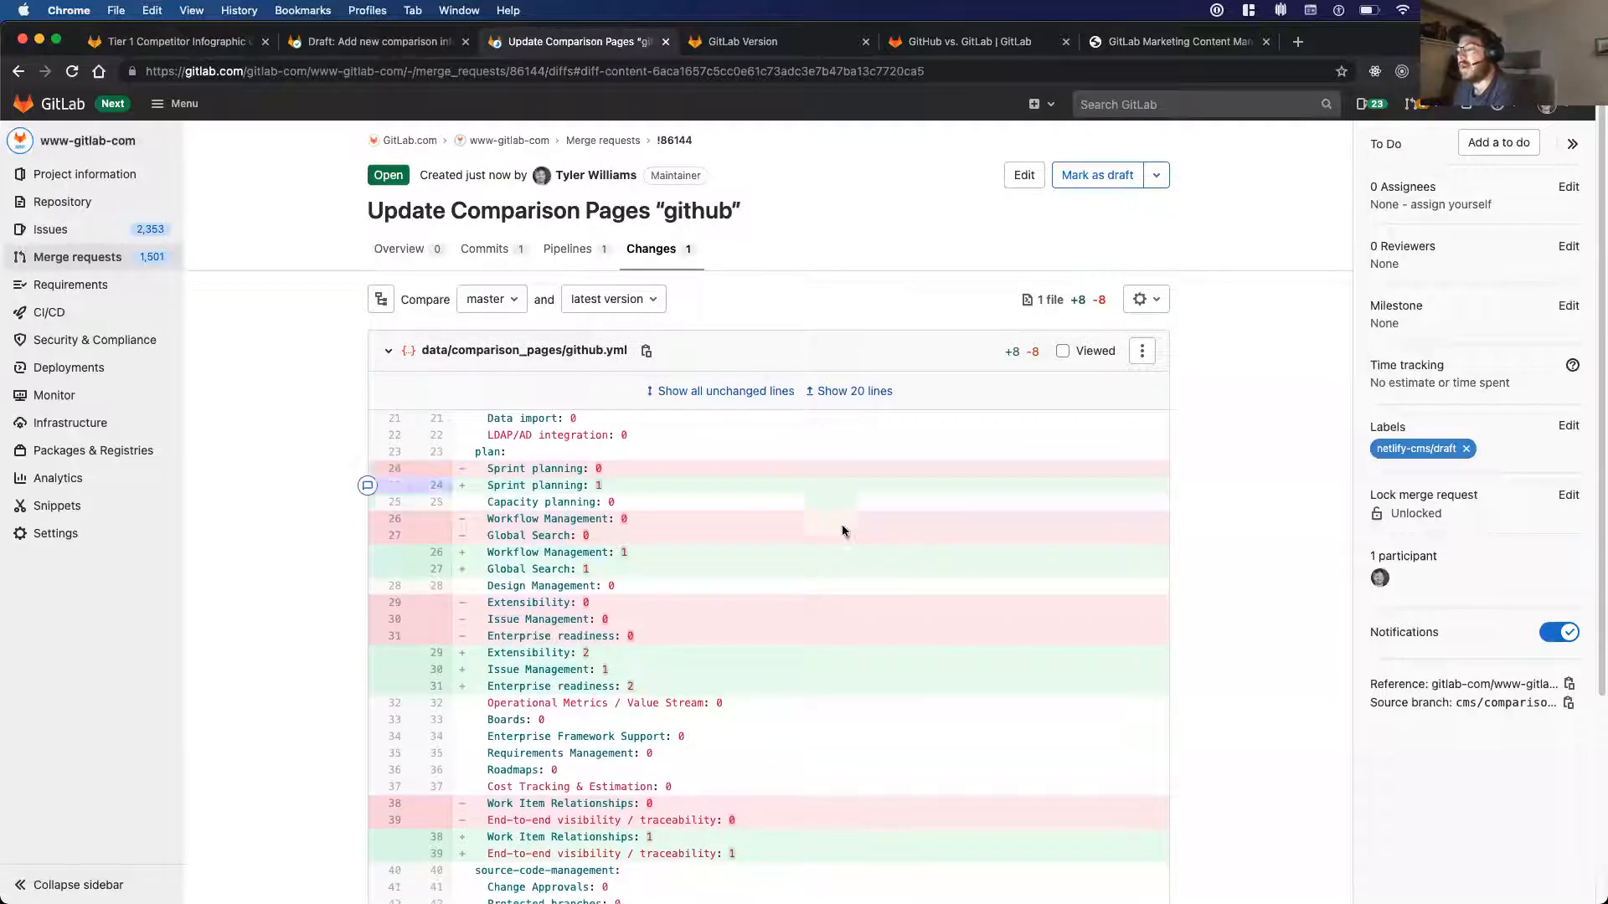
pyautogui.scroll(-3, 841, 589)
pyautogui.scroll(3, 836, 590)
pyautogui.click(400, 250)
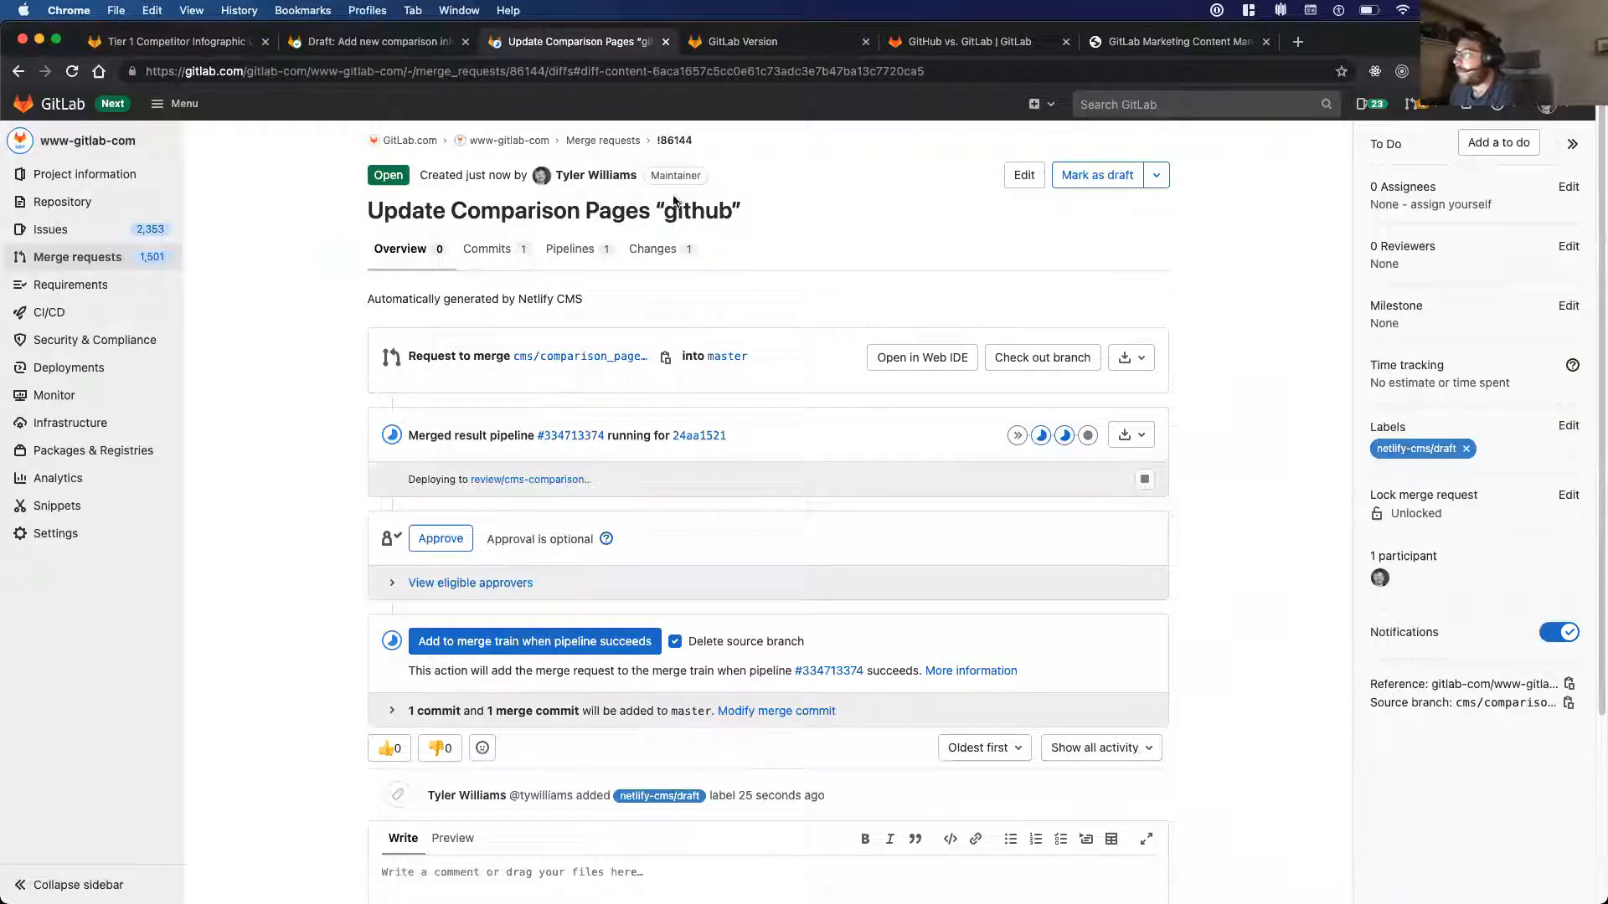
# - Set the GitHub entry's status to Ready in the CMS and check the updated label on its merge request
pyautogui.click(1086, 47)
pyautogui.click(1258, 132)
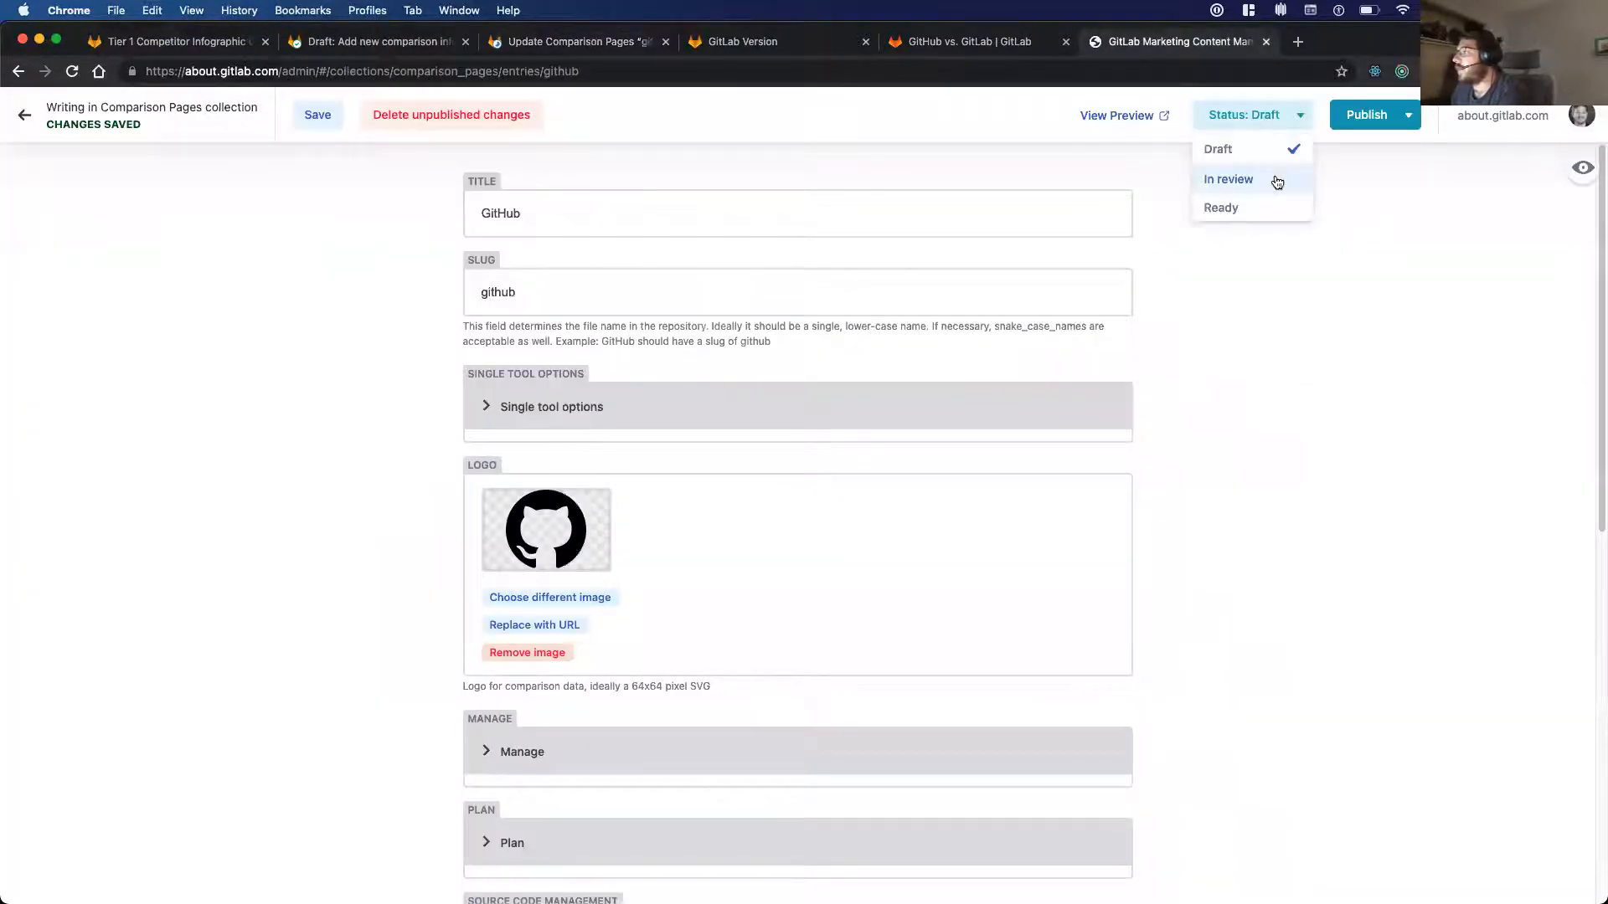
pyautogui.click(1263, 207)
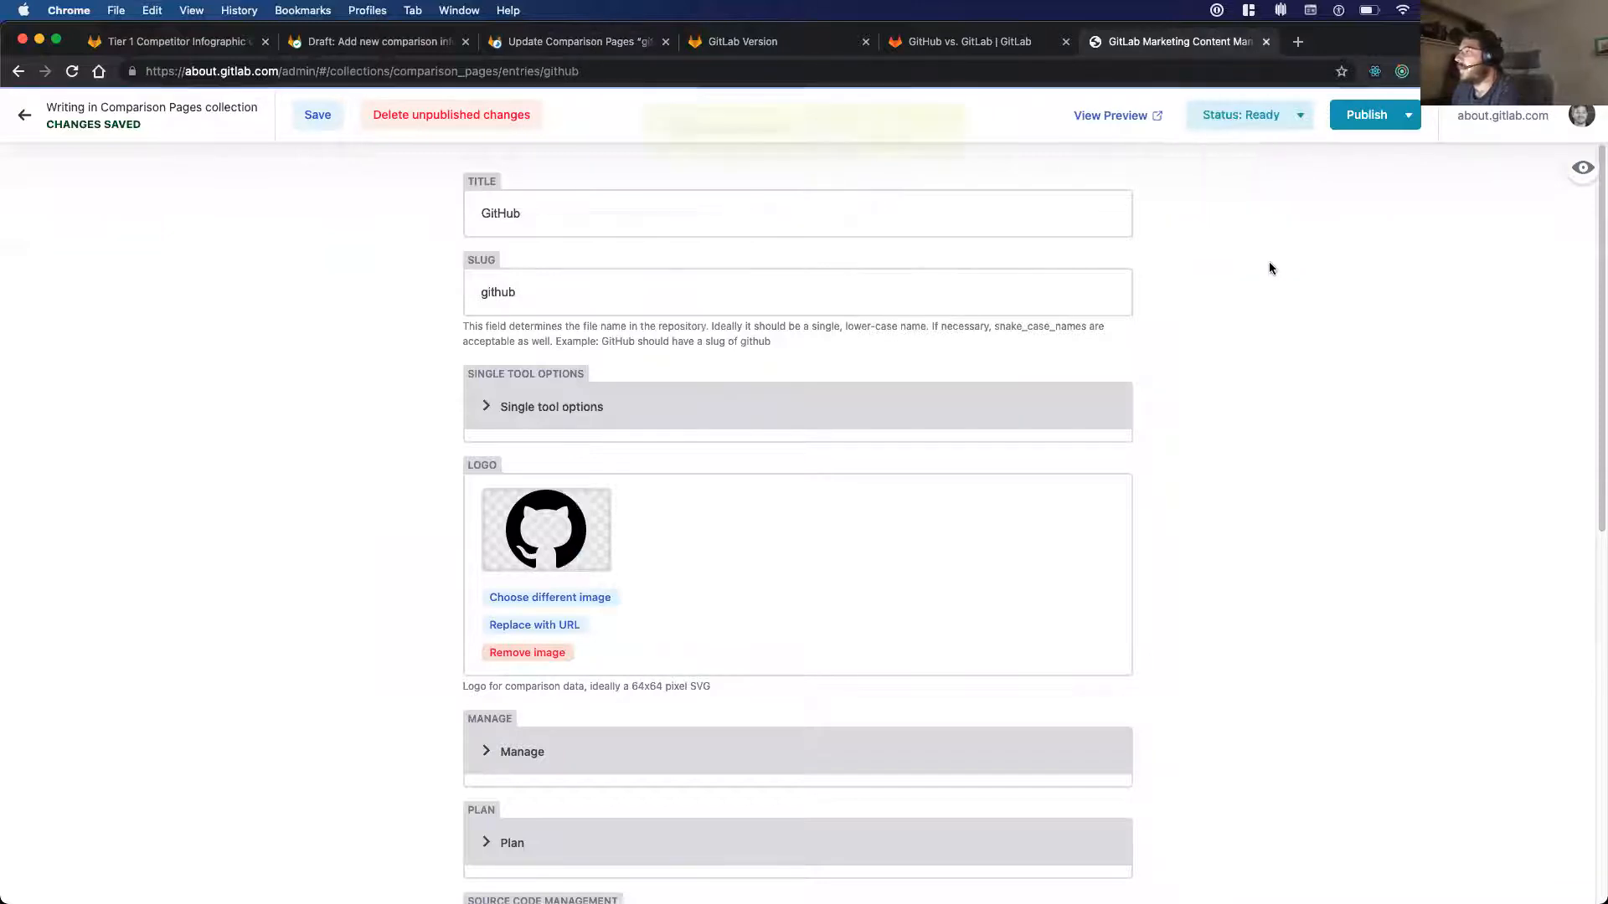
pyautogui.click(557, 48)
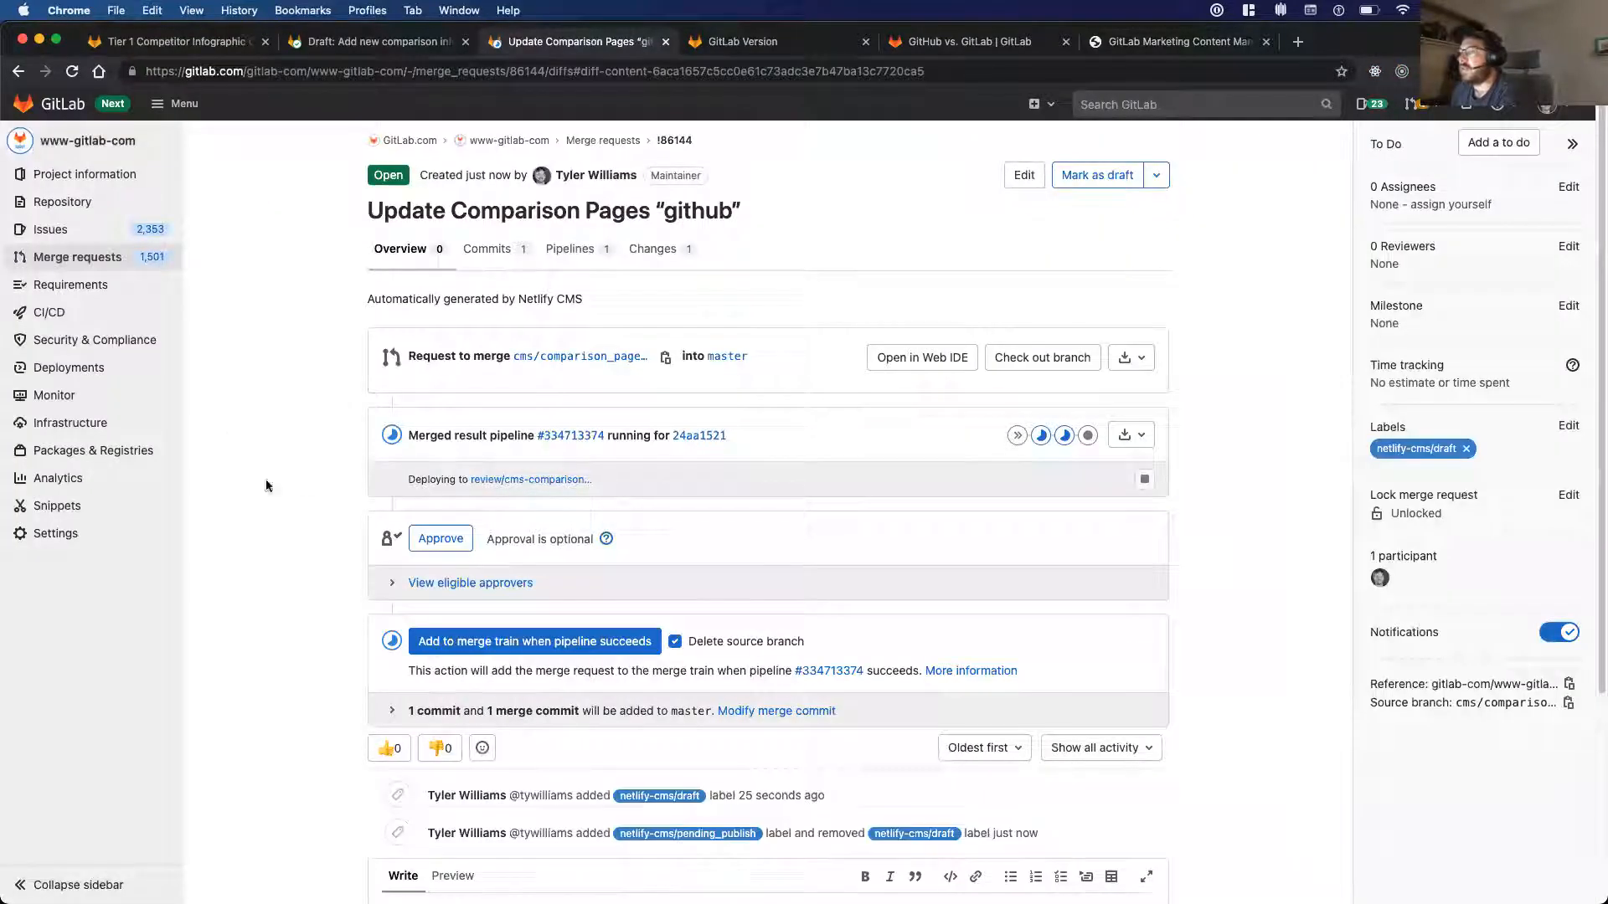
pyautogui.click(63, 72)
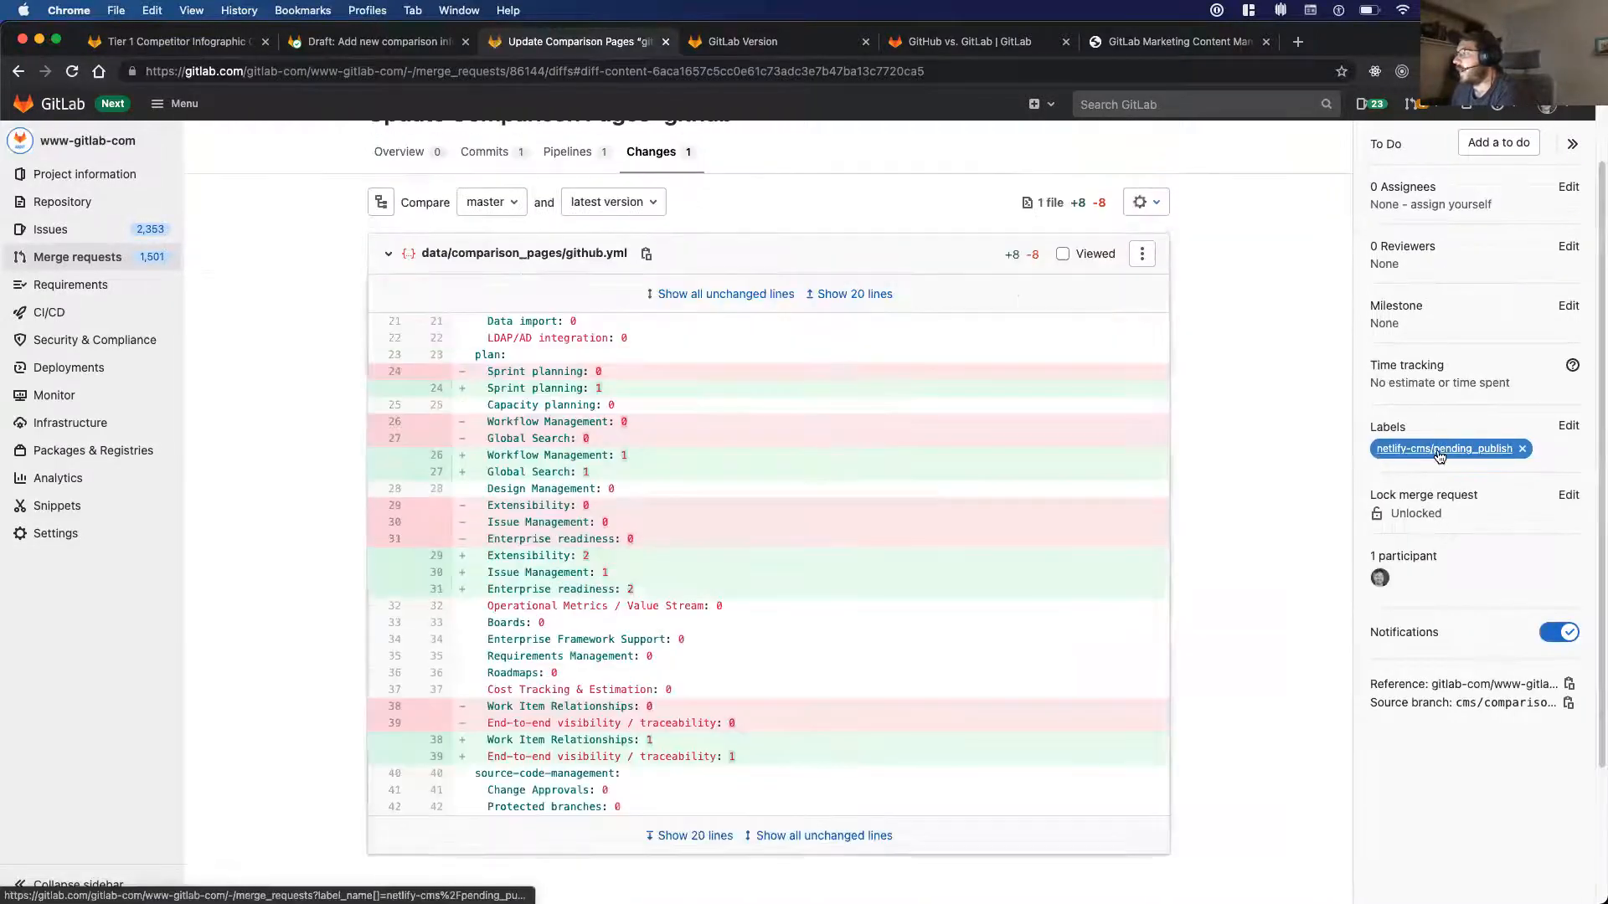
# - Try to publish the GitHub entry immediately from the CMS, confirming the publication
pyautogui.click(1129, 42)
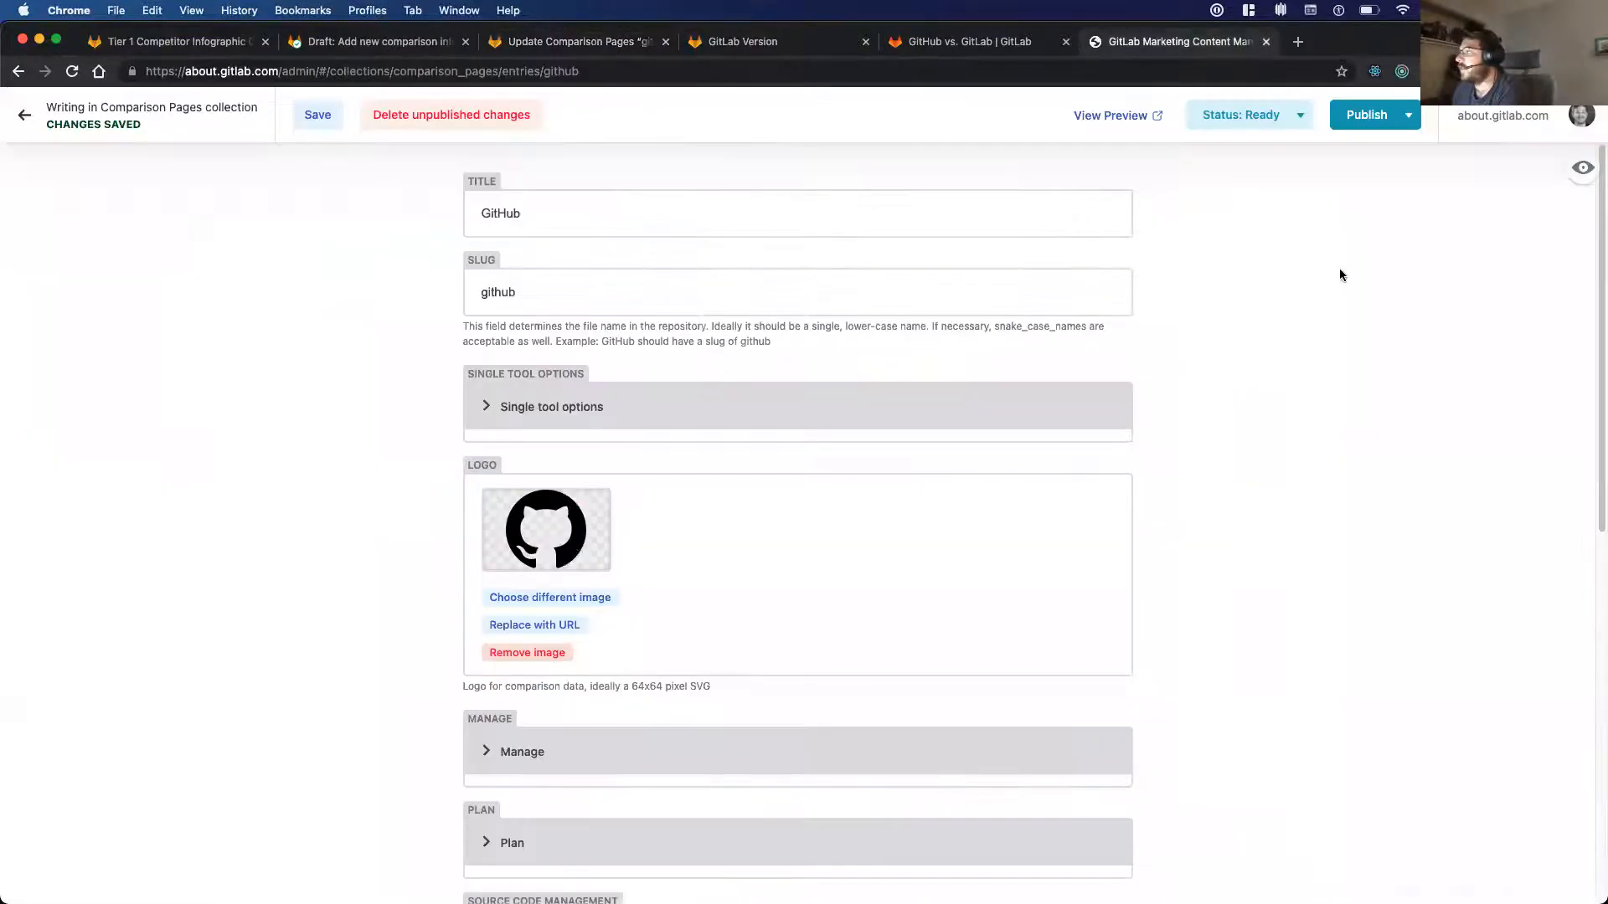
pyautogui.click(1348, 125)
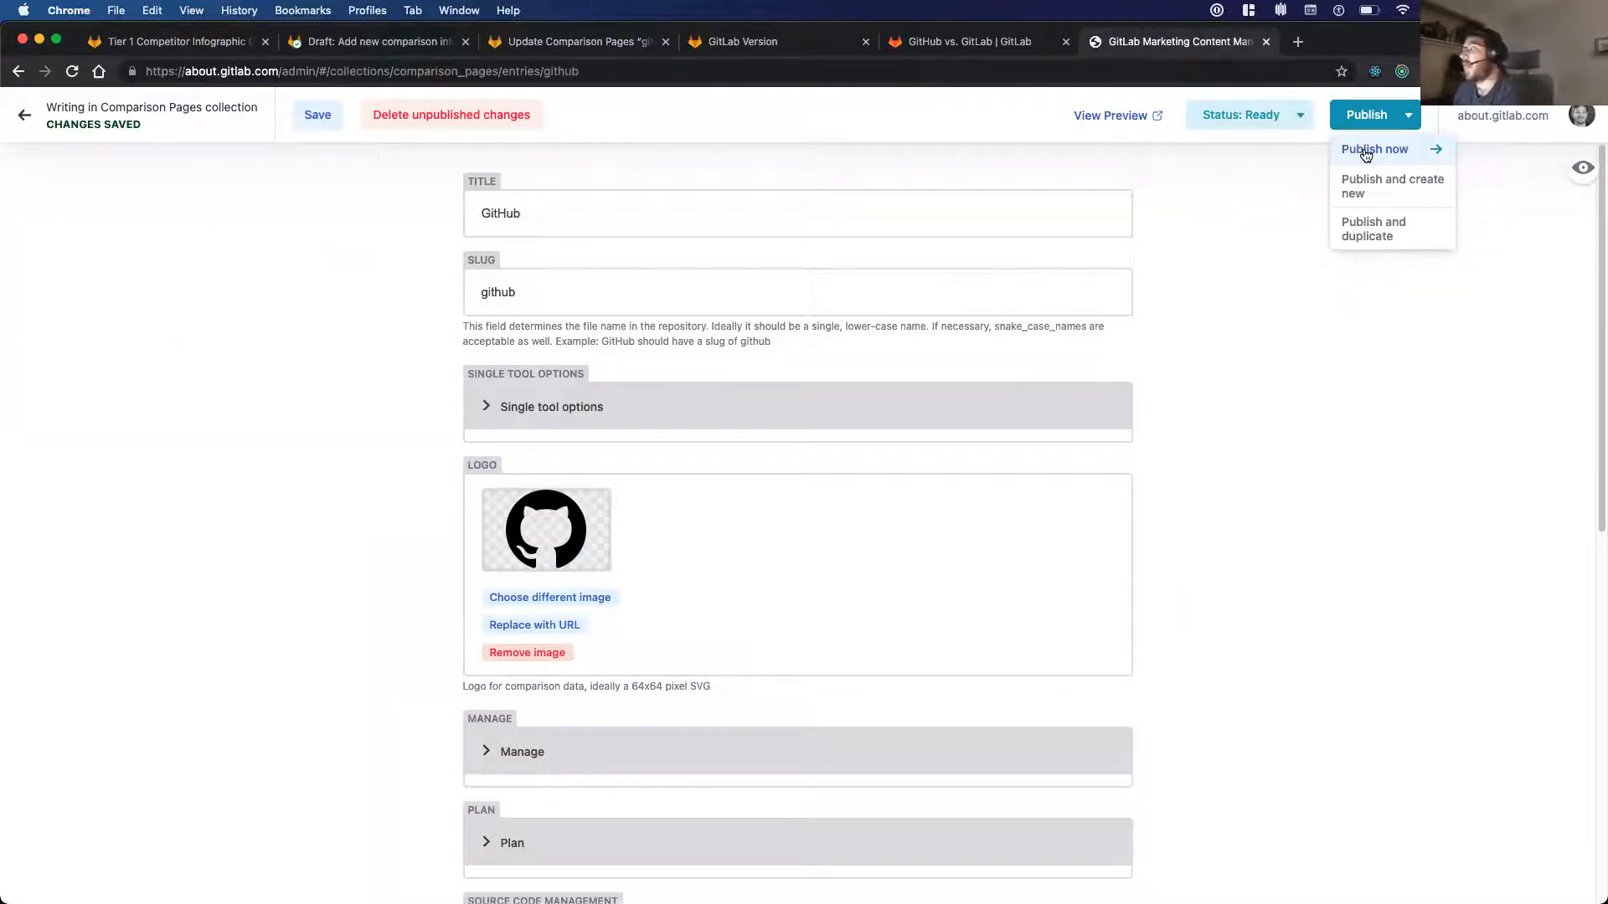
pyautogui.click(1363, 150)
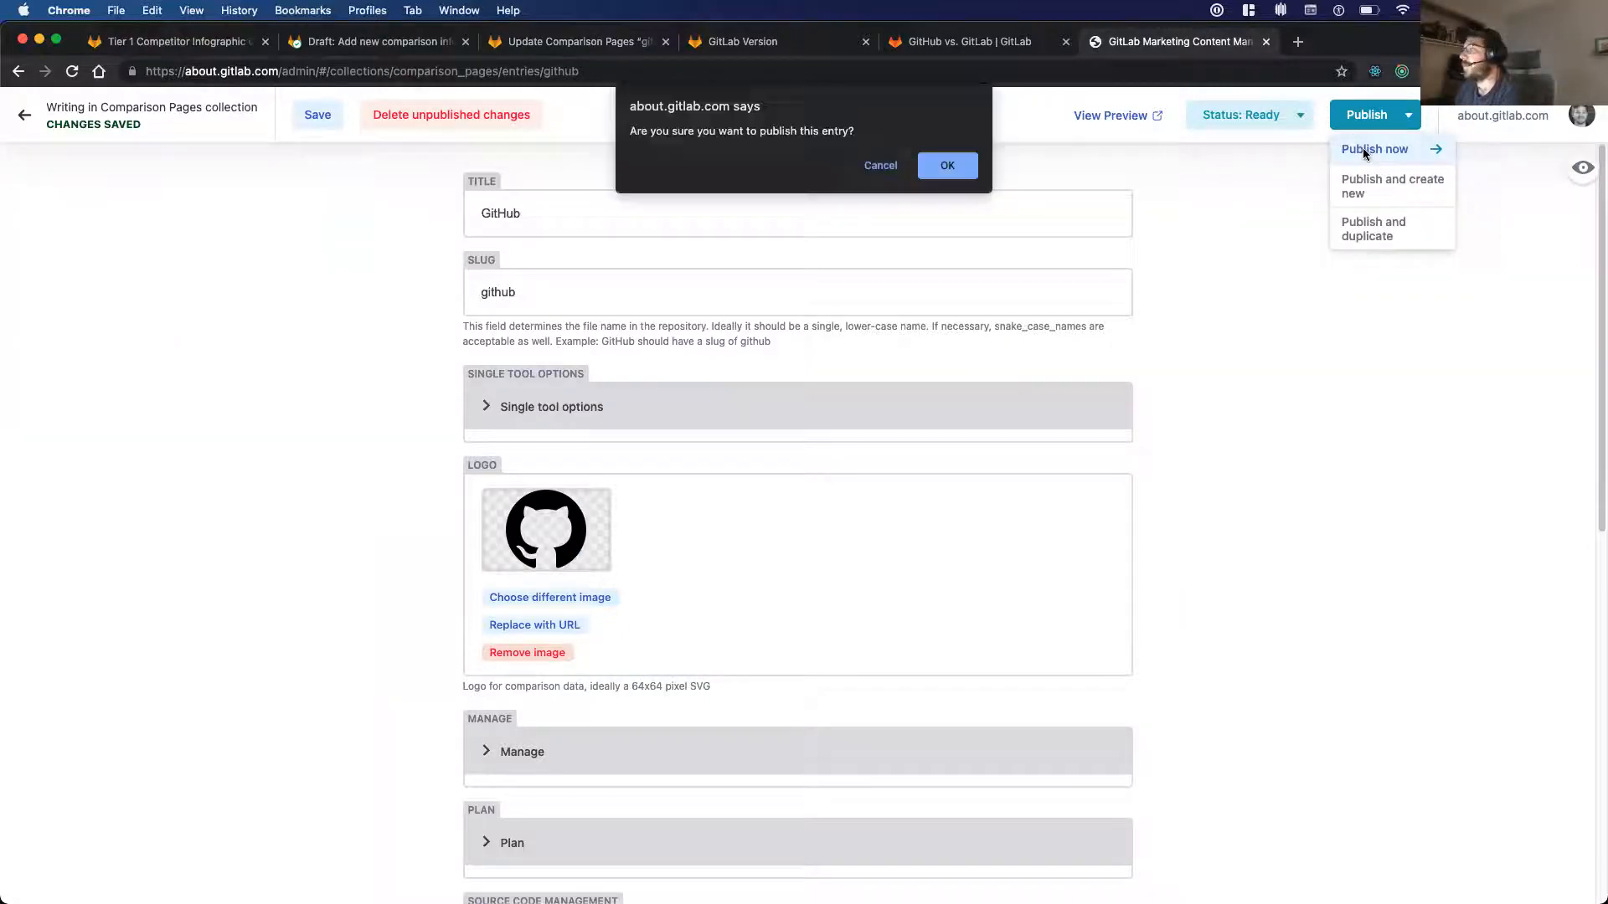
pyautogui.click(948, 167)
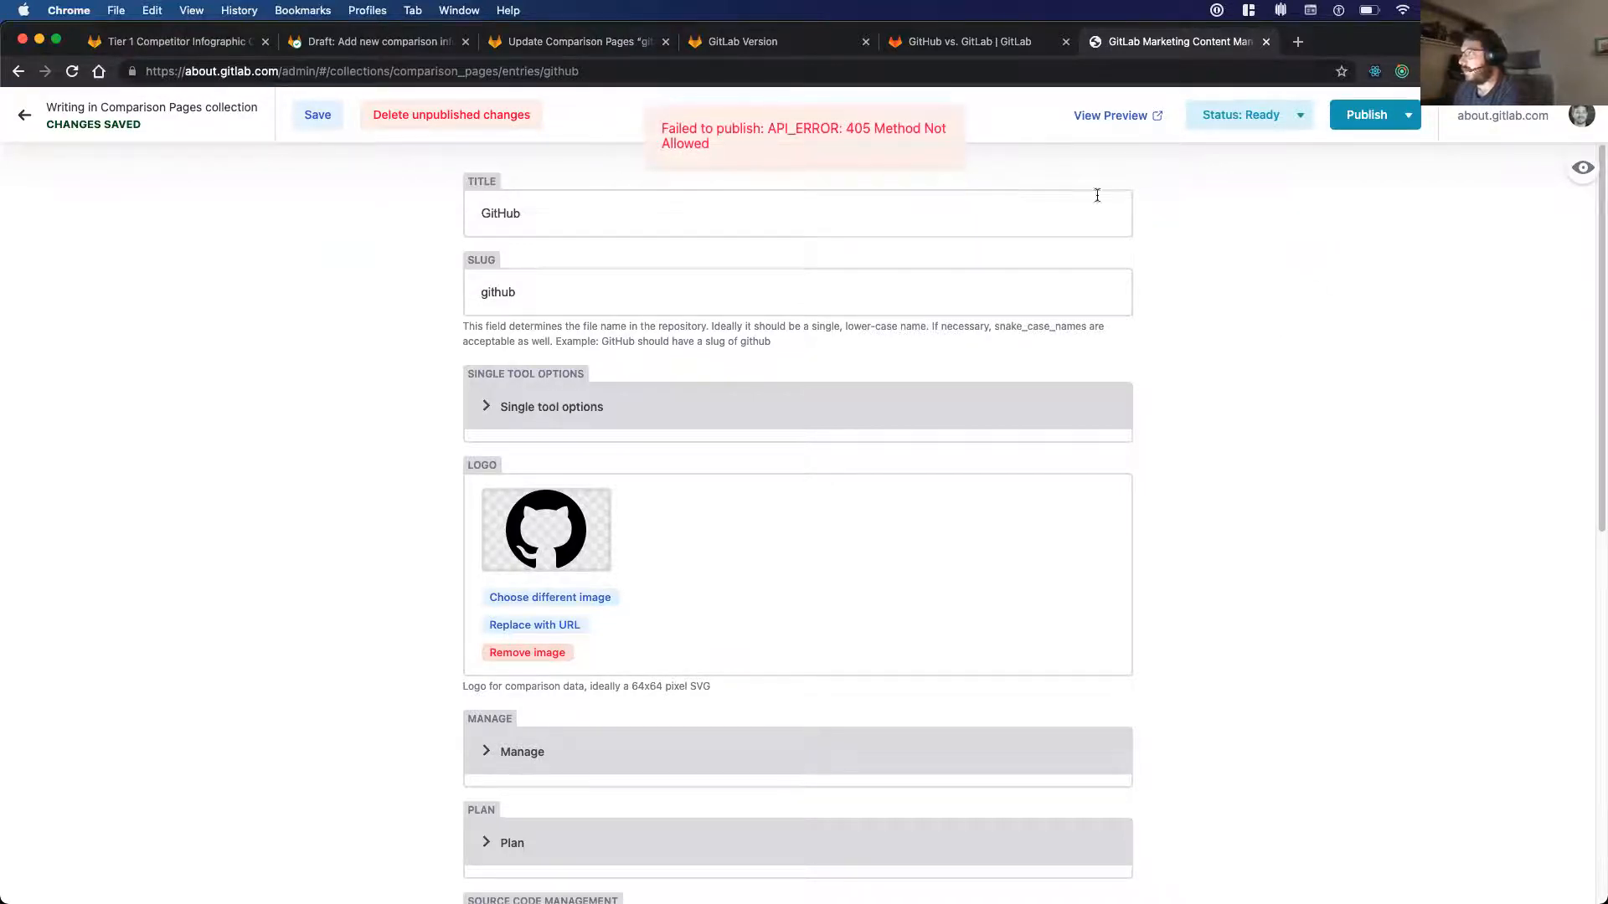
# - Set the 'Update Comparison Pages "github"' merge request to join the merge train when its pipeline succeeds, with its source branch deleted
pyautogui.click(514, 46)
pyautogui.click(325, 42)
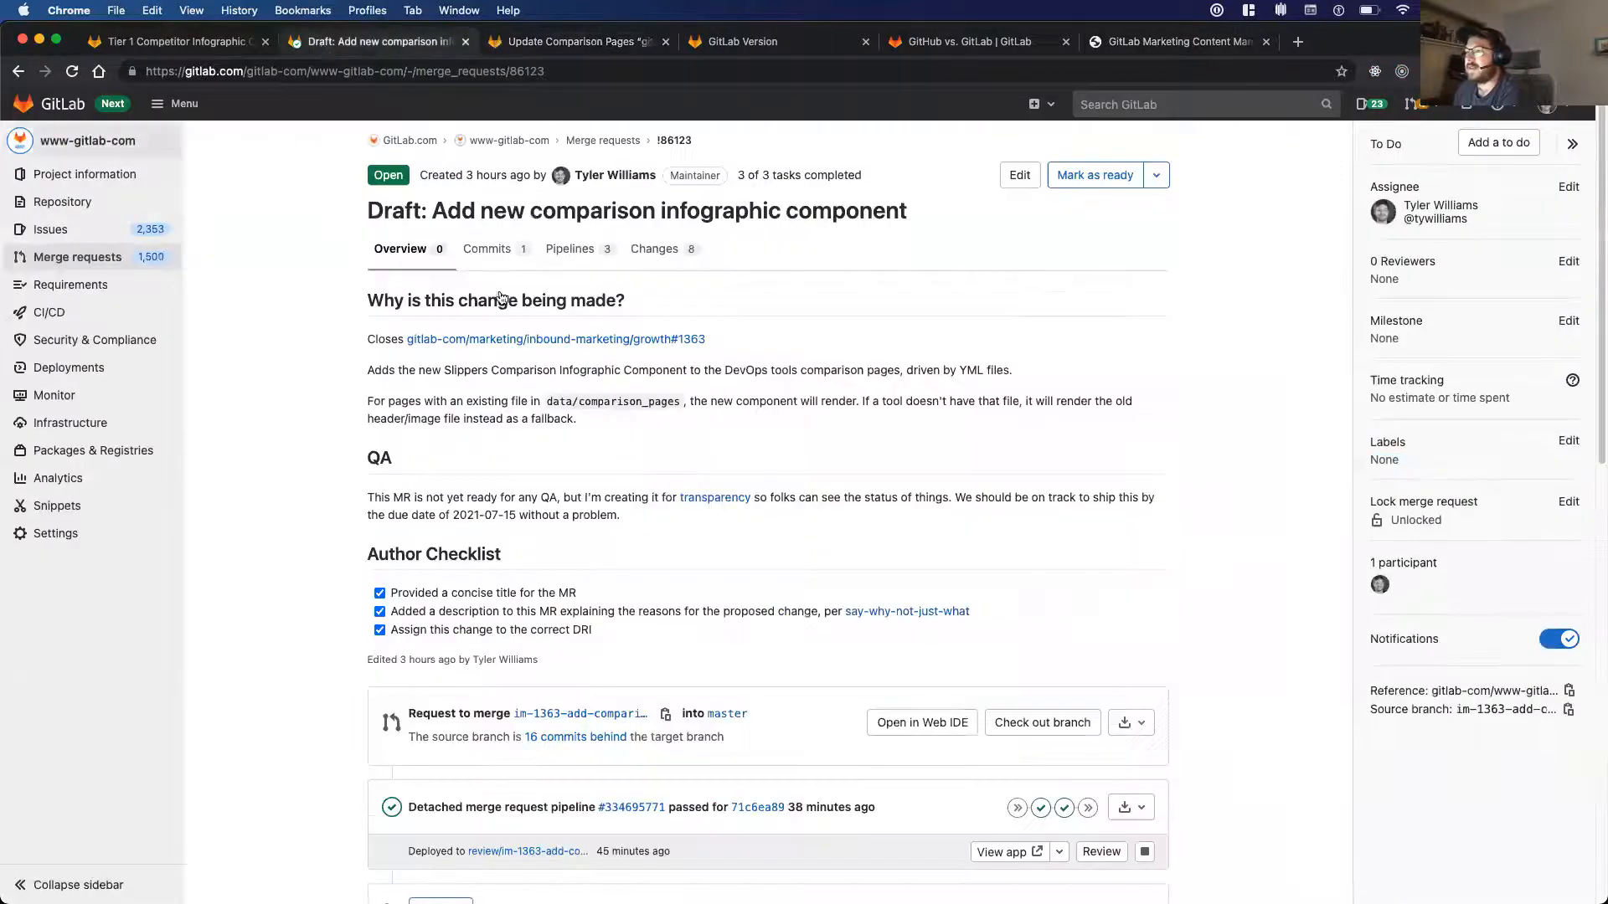
pyautogui.click(541, 46)
pyautogui.click(400, 151)
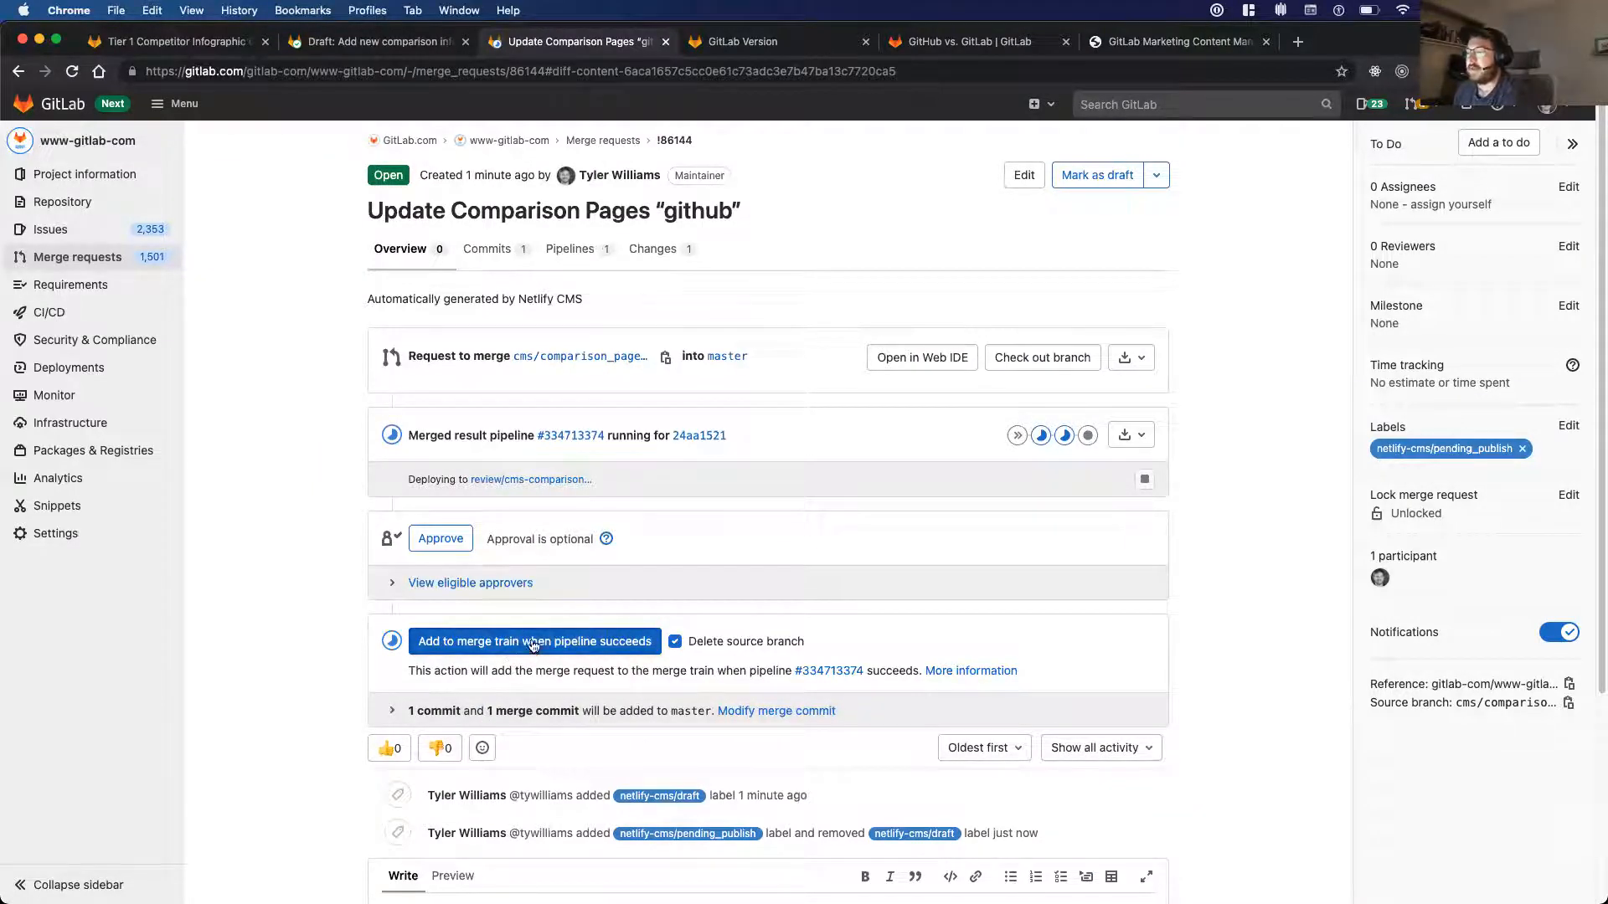
pyautogui.click(652, 249)
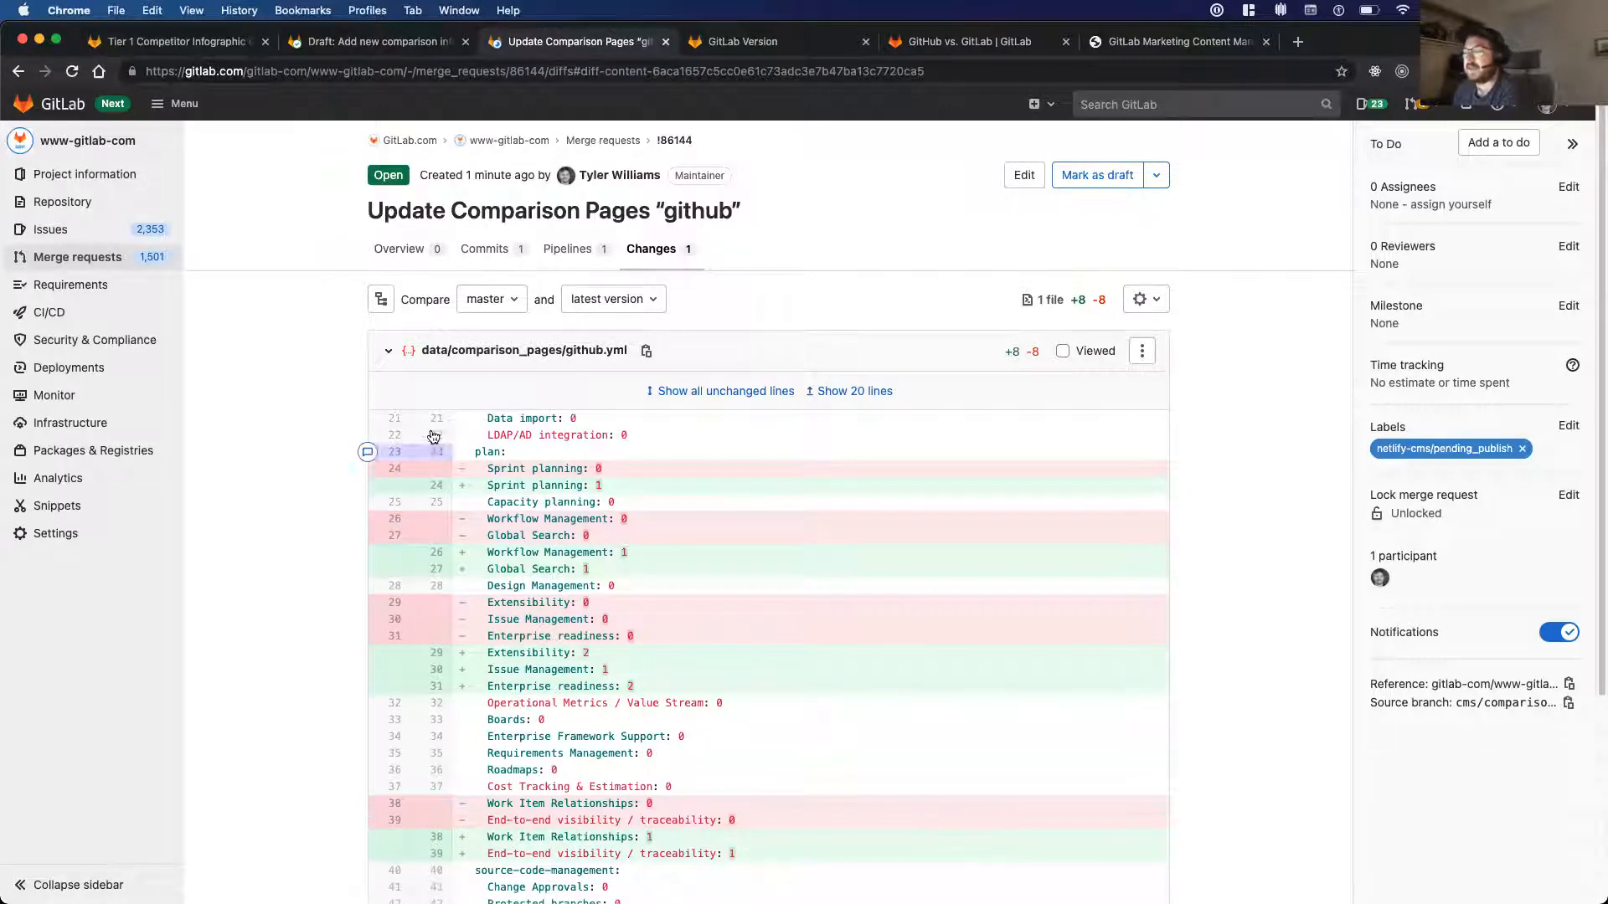
pyautogui.click(398, 249)
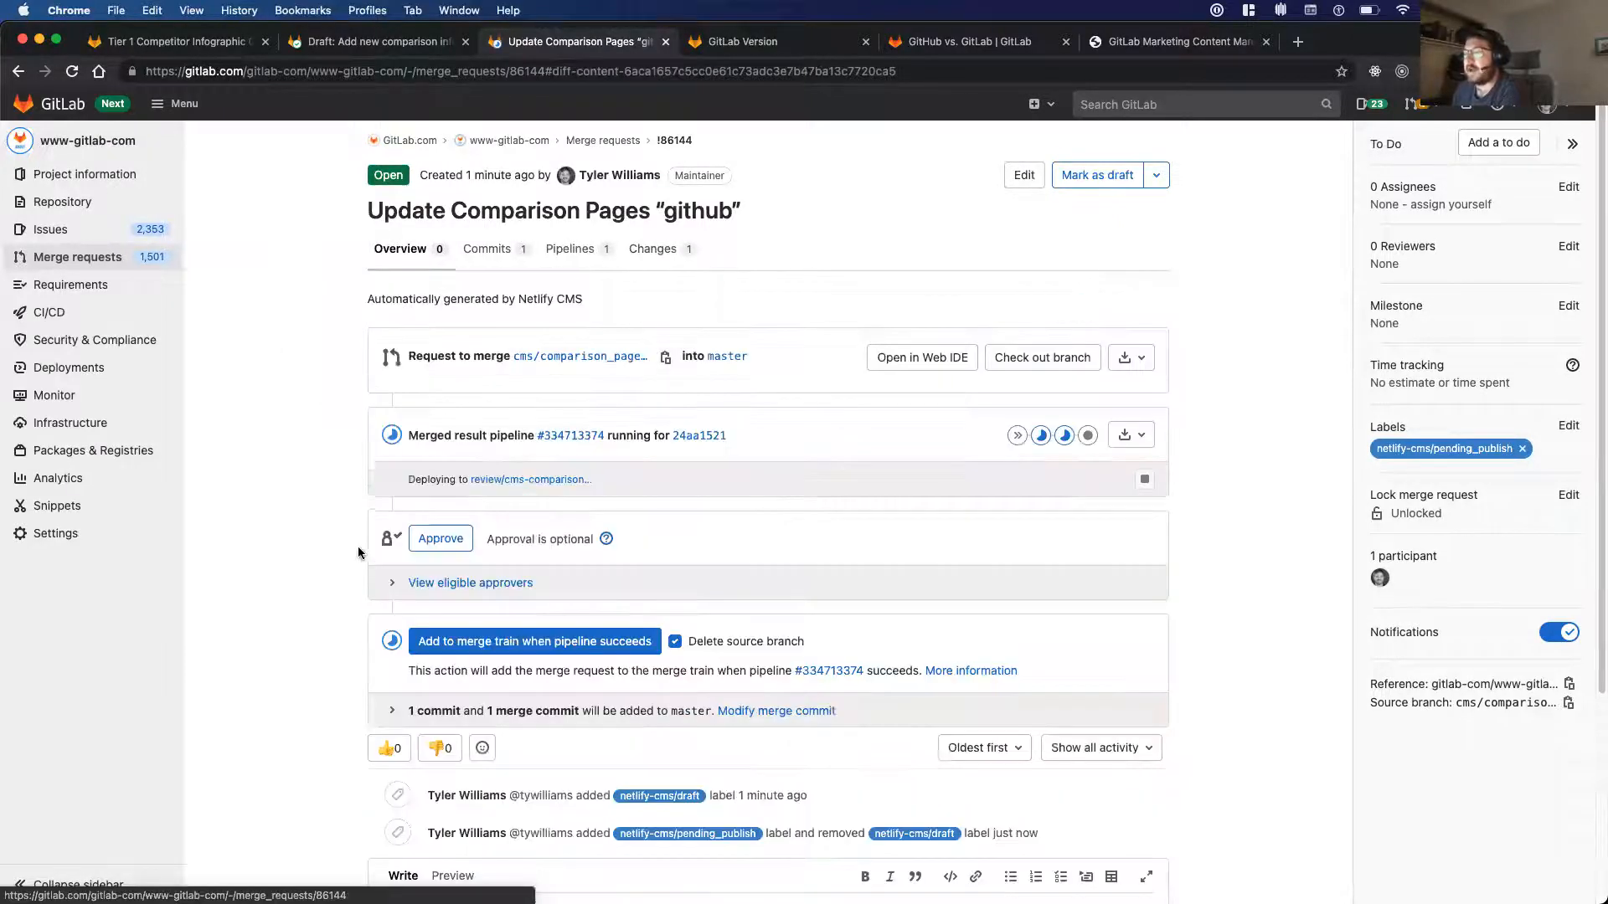
pyautogui.scroll(-2, 369, 546)
pyautogui.click(505, 551)
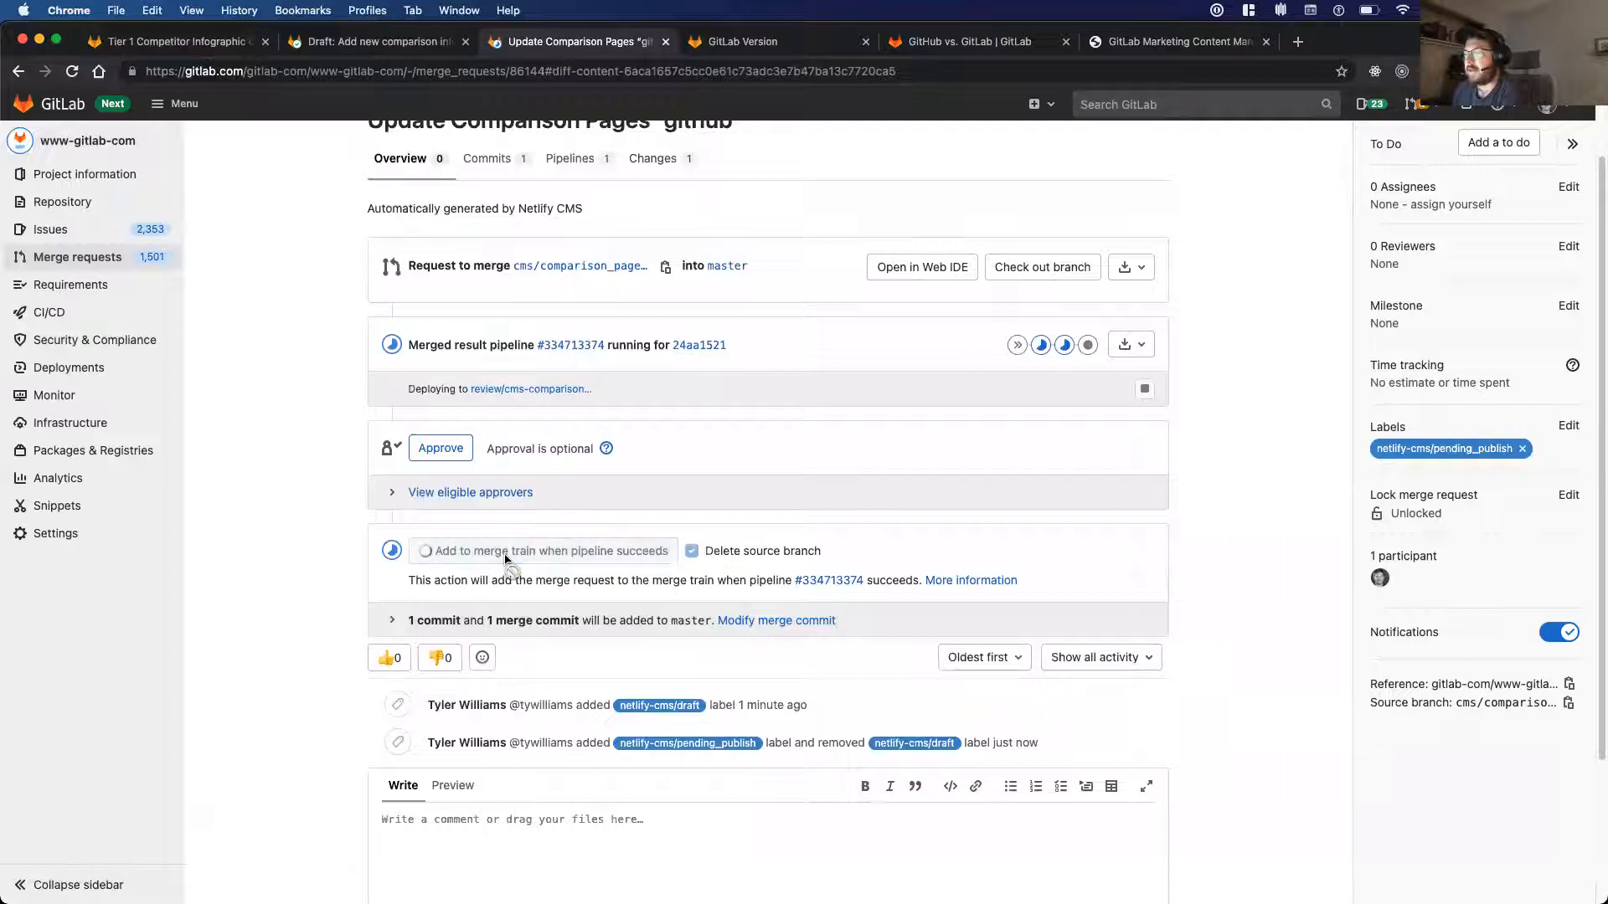
pyautogui.scroll(-3, 735, 451)
pyautogui.scroll(3, 735, 450)
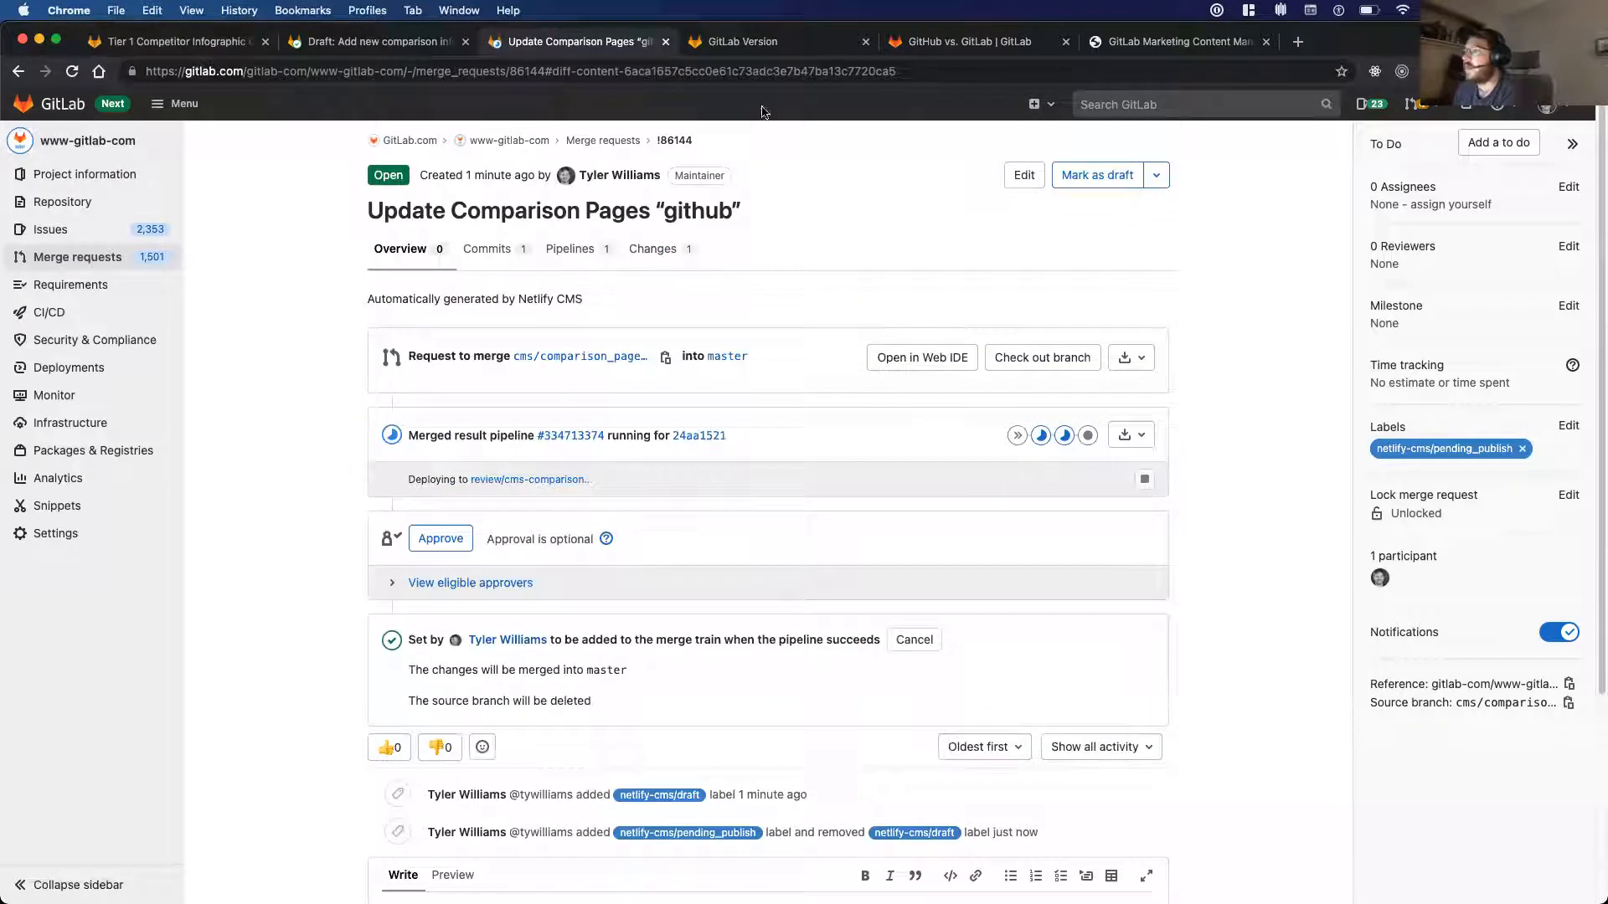
# - Close the GitLab Version page and return to the 'Update Comparison Pages "github"' merge request
pyautogui.click(376, 44)
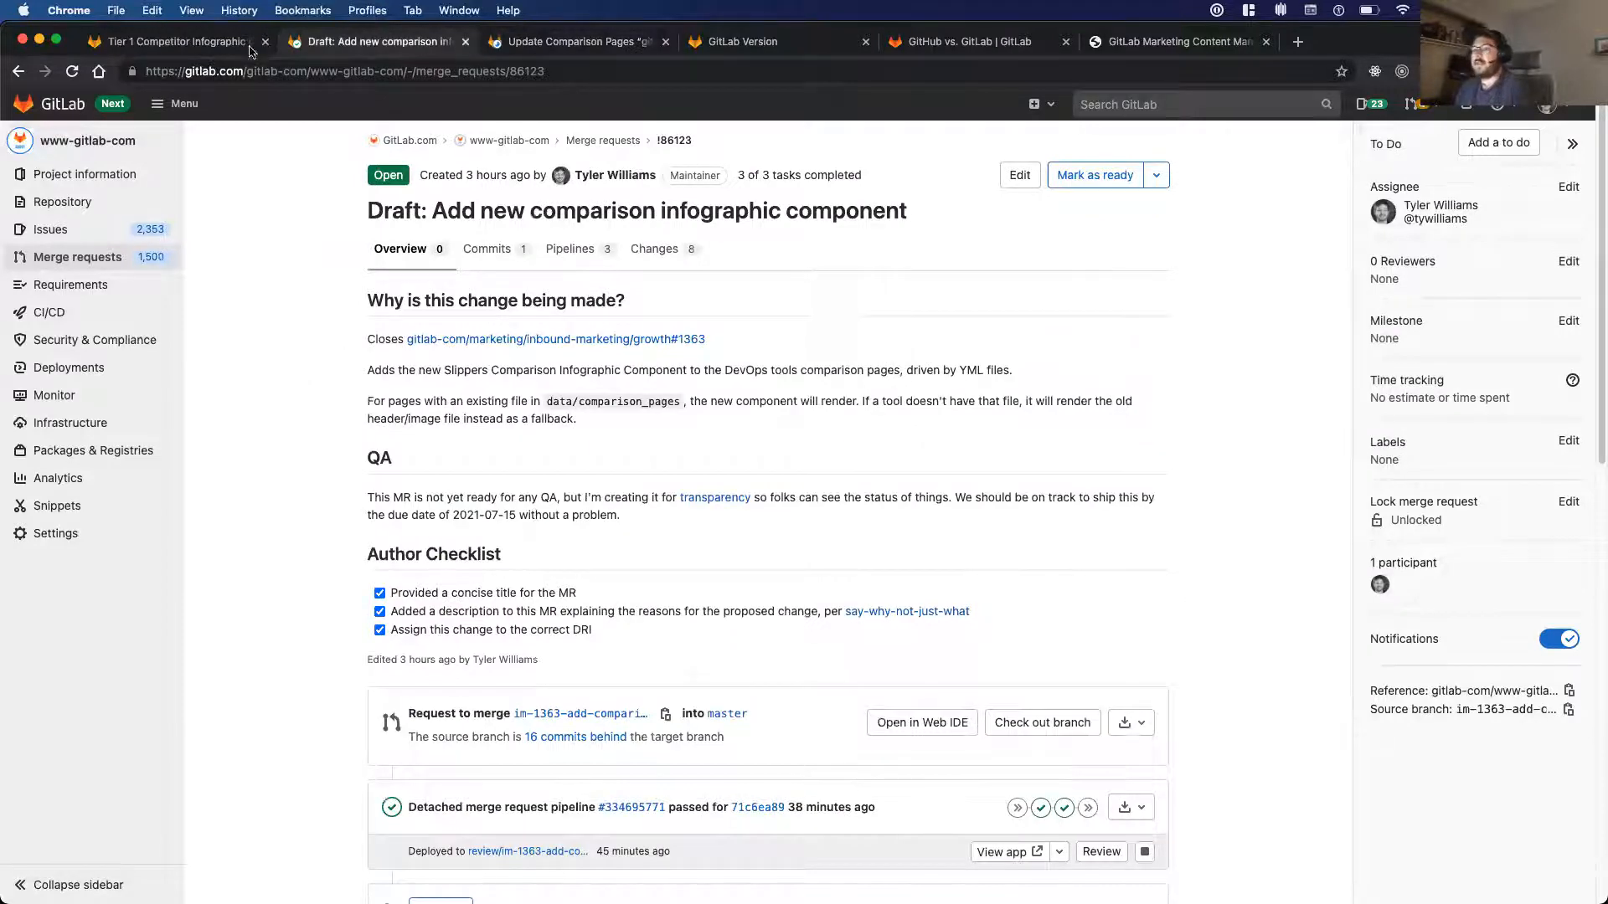
pyautogui.click(236, 49)
pyautogui.click(352, 50)
pyautogui.click(723, 51)
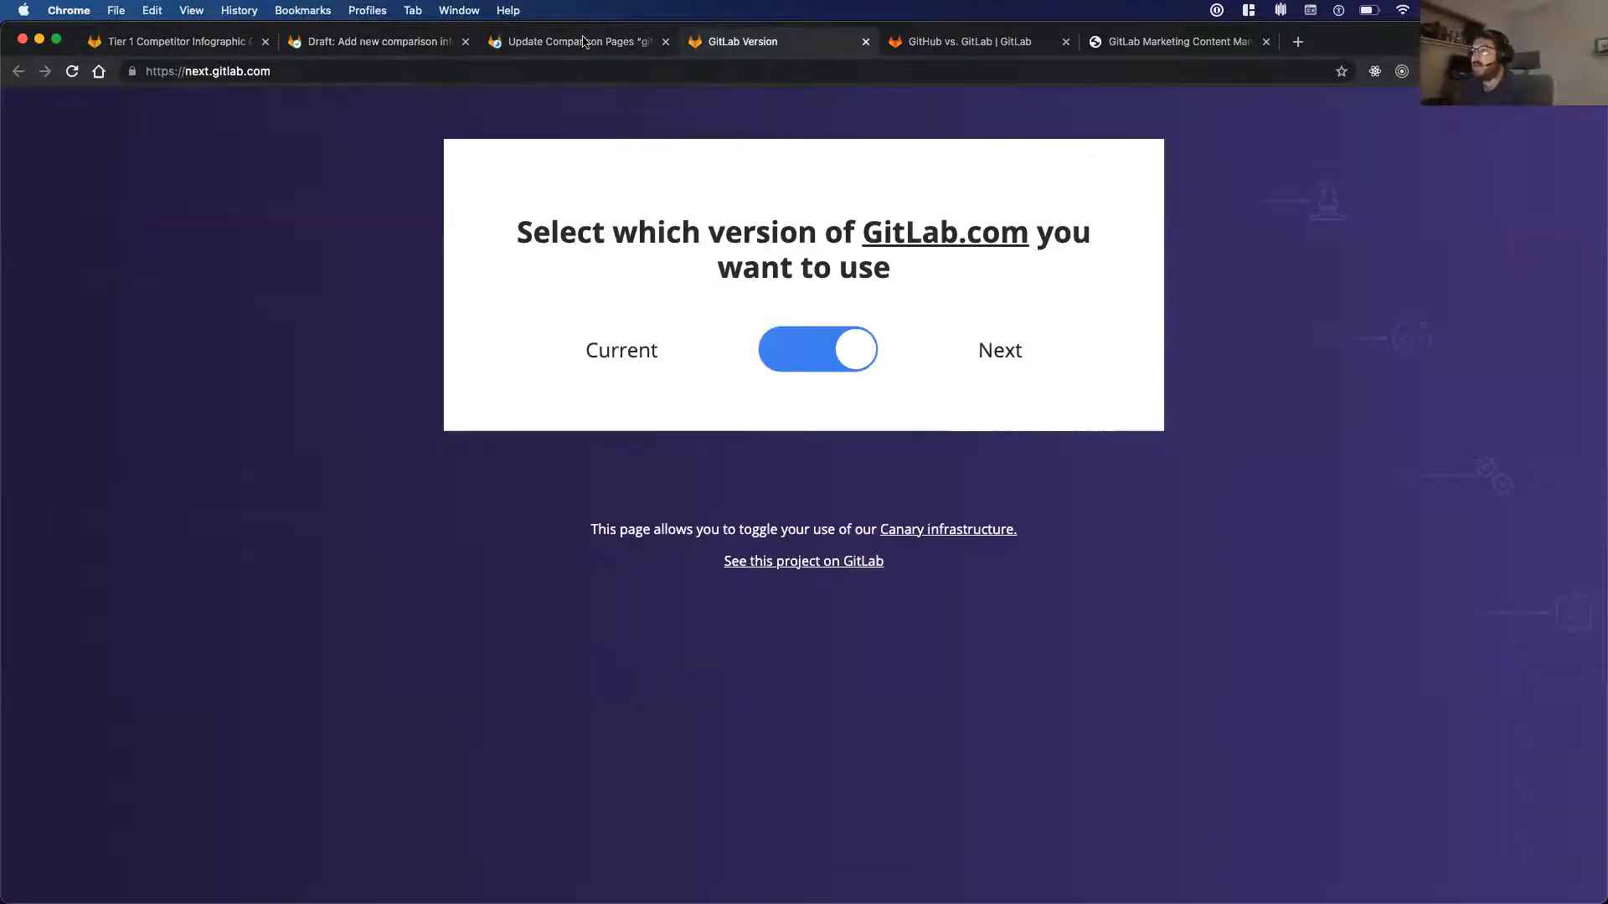
pyautogui.click(583, 41)
pyautogui.click(865, 41)
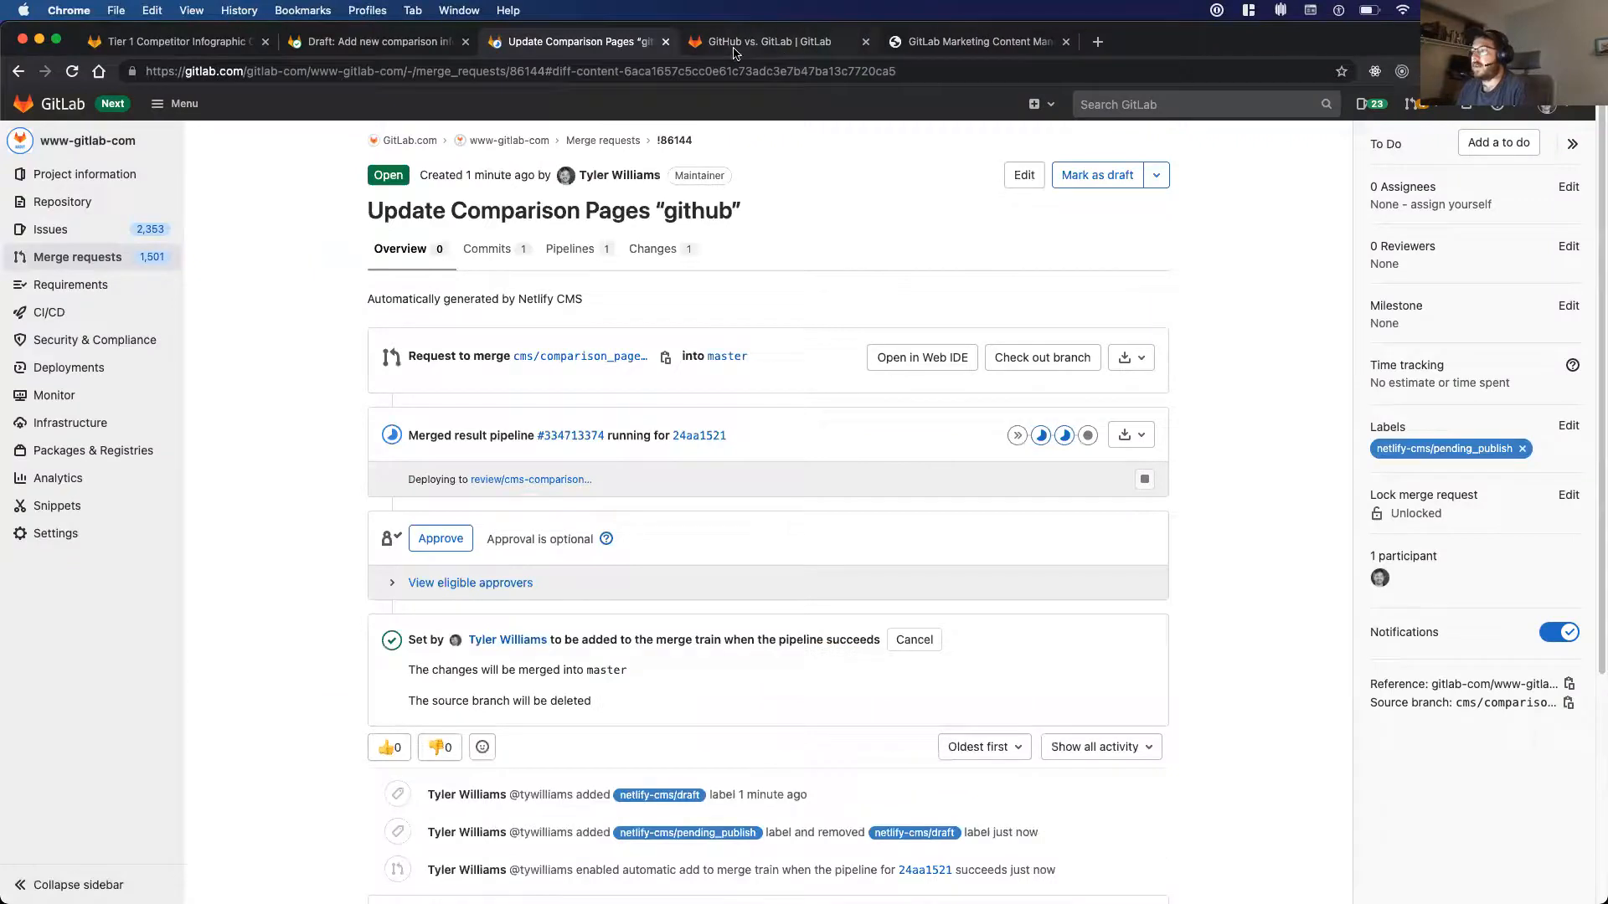
# - View the GitLab vs GitHub comparison on the review site and the draft 'Add new comparison infographic component' merge request
pyautogui.click(734, 52)
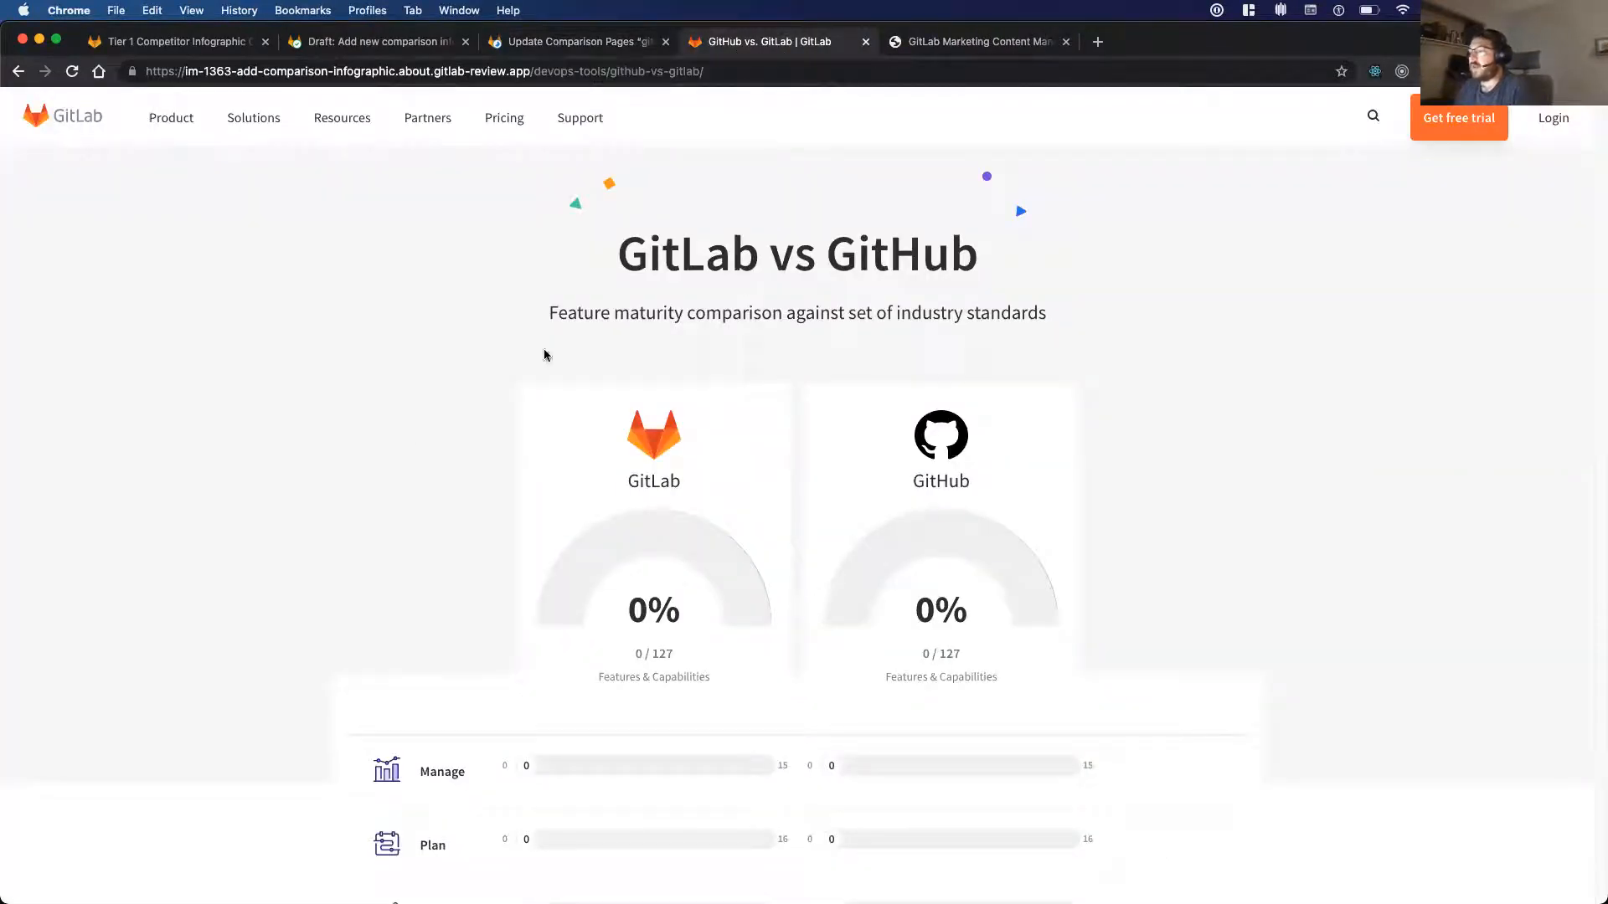
pyautogui.scroll(-3, 544, 351)
pyautogui.scroll(3, 428, 440)
pyautogui.click(374, 45)
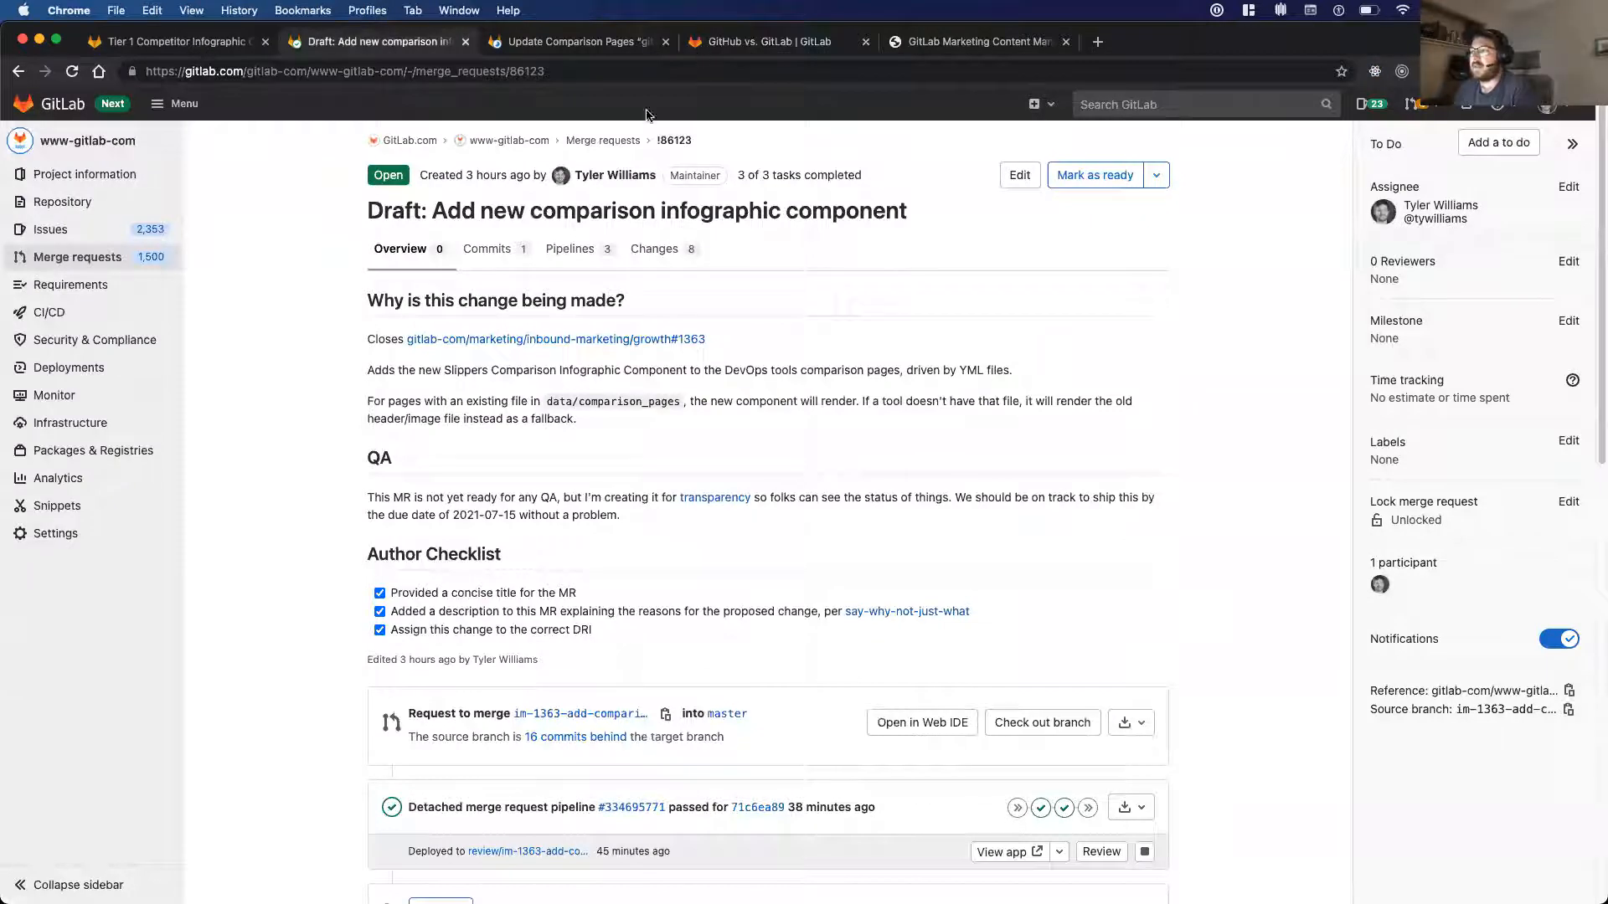
# - Return to the GitLab vs GitHub review page and highlight the branch name portion of its URL
pyautogui.moveTo(1245, 53); pyautogui.dragTo(1244, 94)
pyautogui.click(752, 95)
pyautogui.click(236, 111)
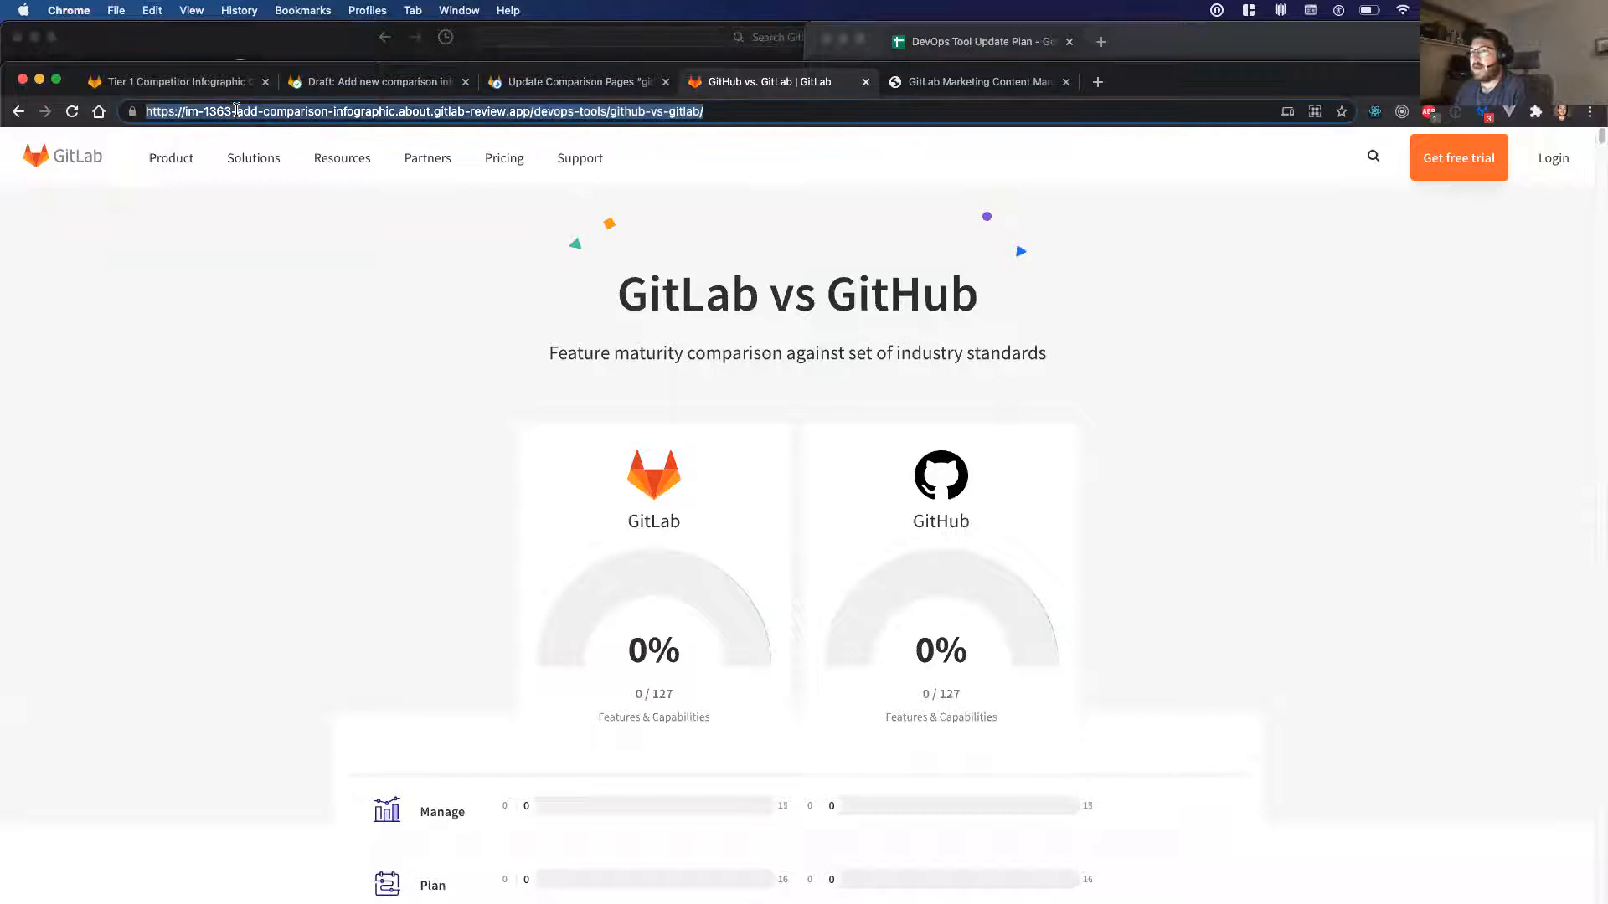
pyautogui.moveTo(238, 110); pyautogui.dragTo(240, 106)
pyautogui.tripleClick(242, 108)
pyautogui.tripleClick(243, 107)
pyautogui.doubleClick(242, 107)
# - Examine the GitLab and GitHub scores for every category from Manage to Protect on the comparison page
pyautogui.scroll(-4, 520, 528)
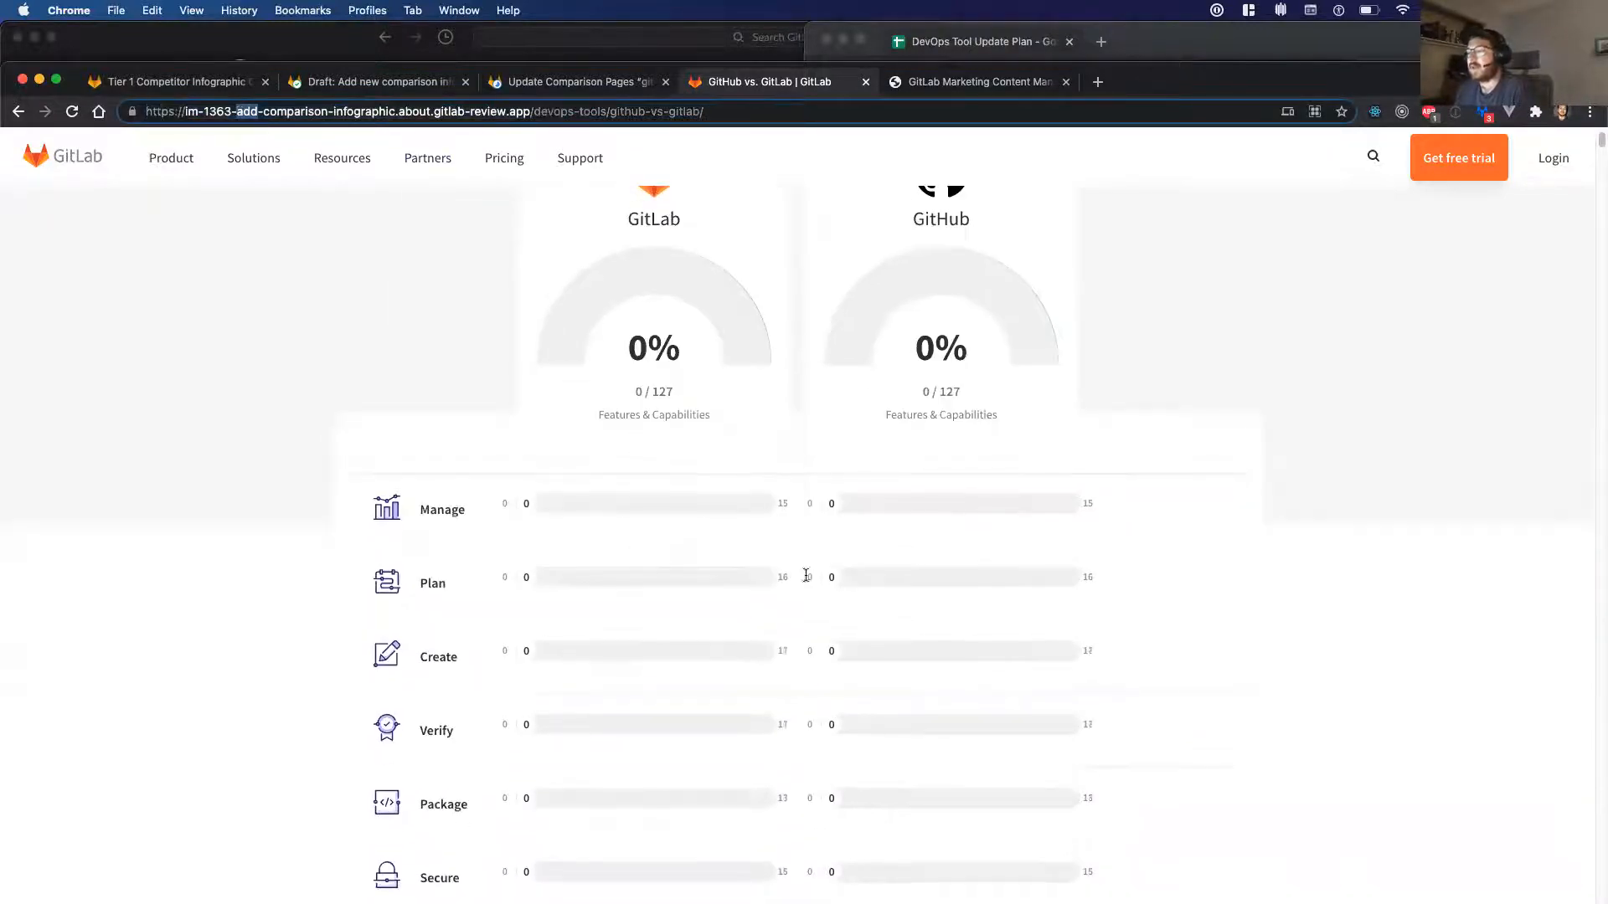
pyautogui.scroll(-8, 527, 560)
pyautogui.scroll(4, 388, 529)
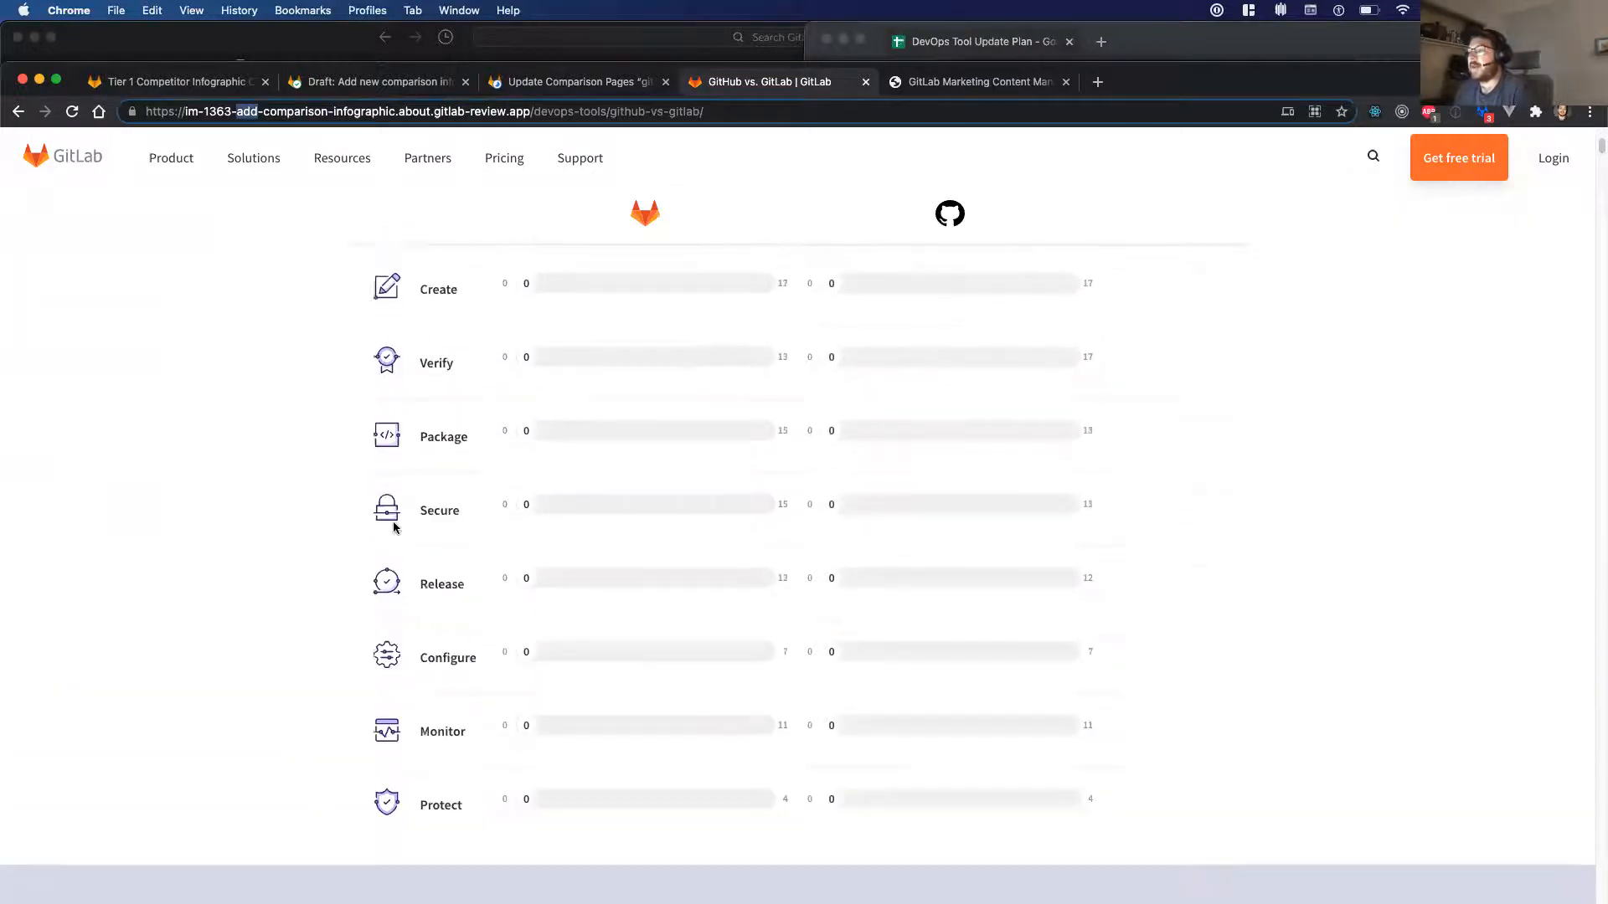
pyautogui.scroll(3, 388, 529)
pyautogui.scroll(-7, 374, 527)
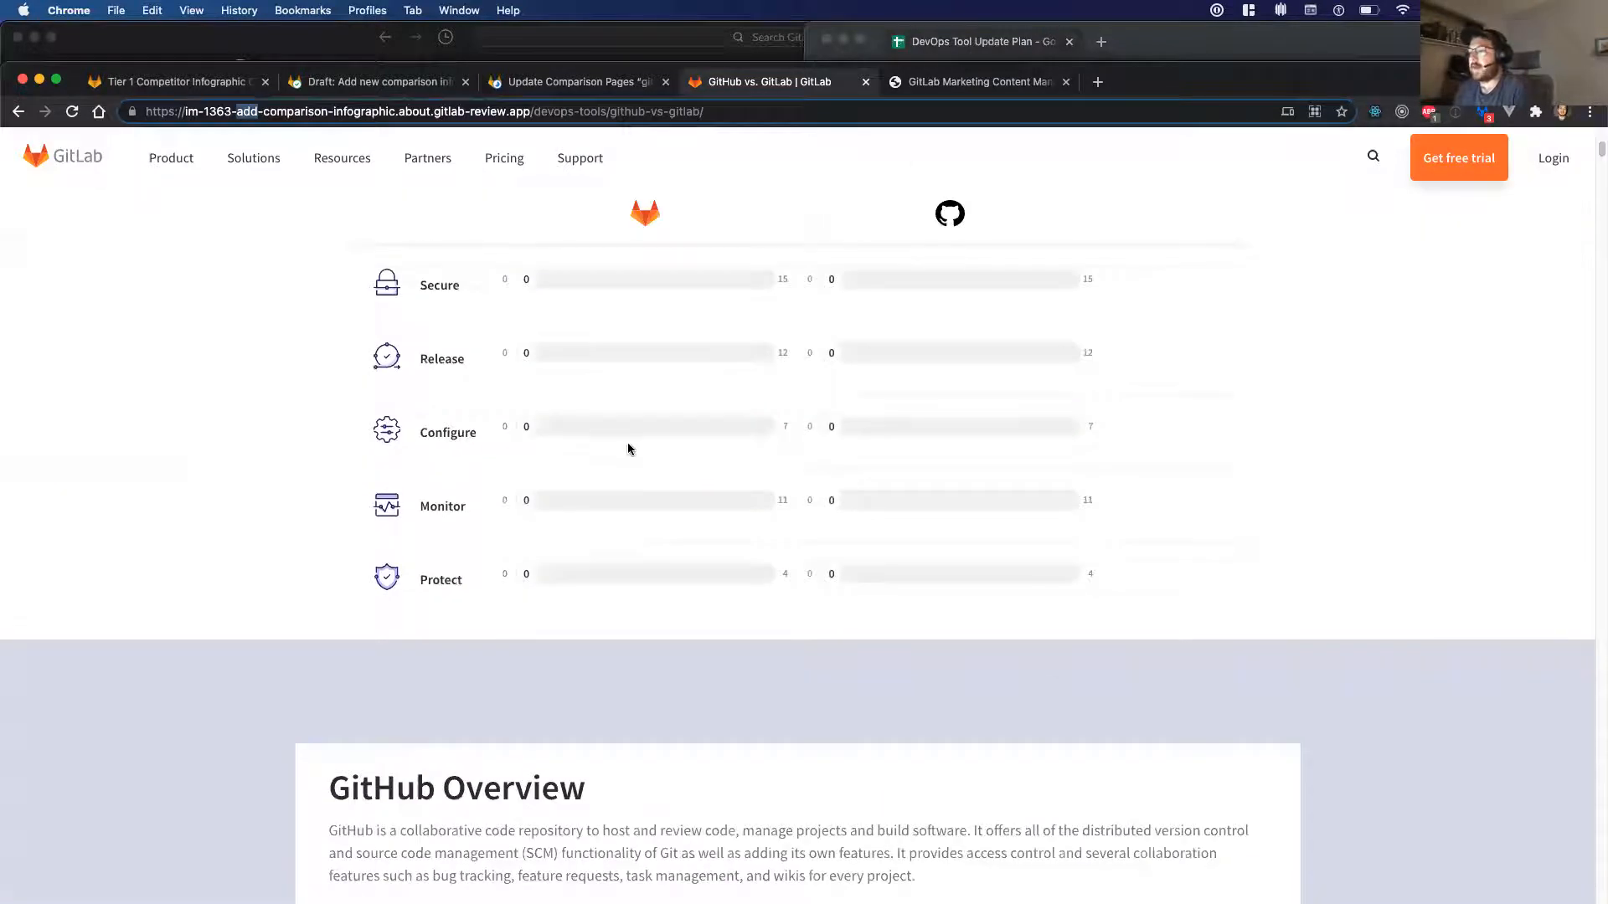
pyautogui.scroll(10, 266, 226)
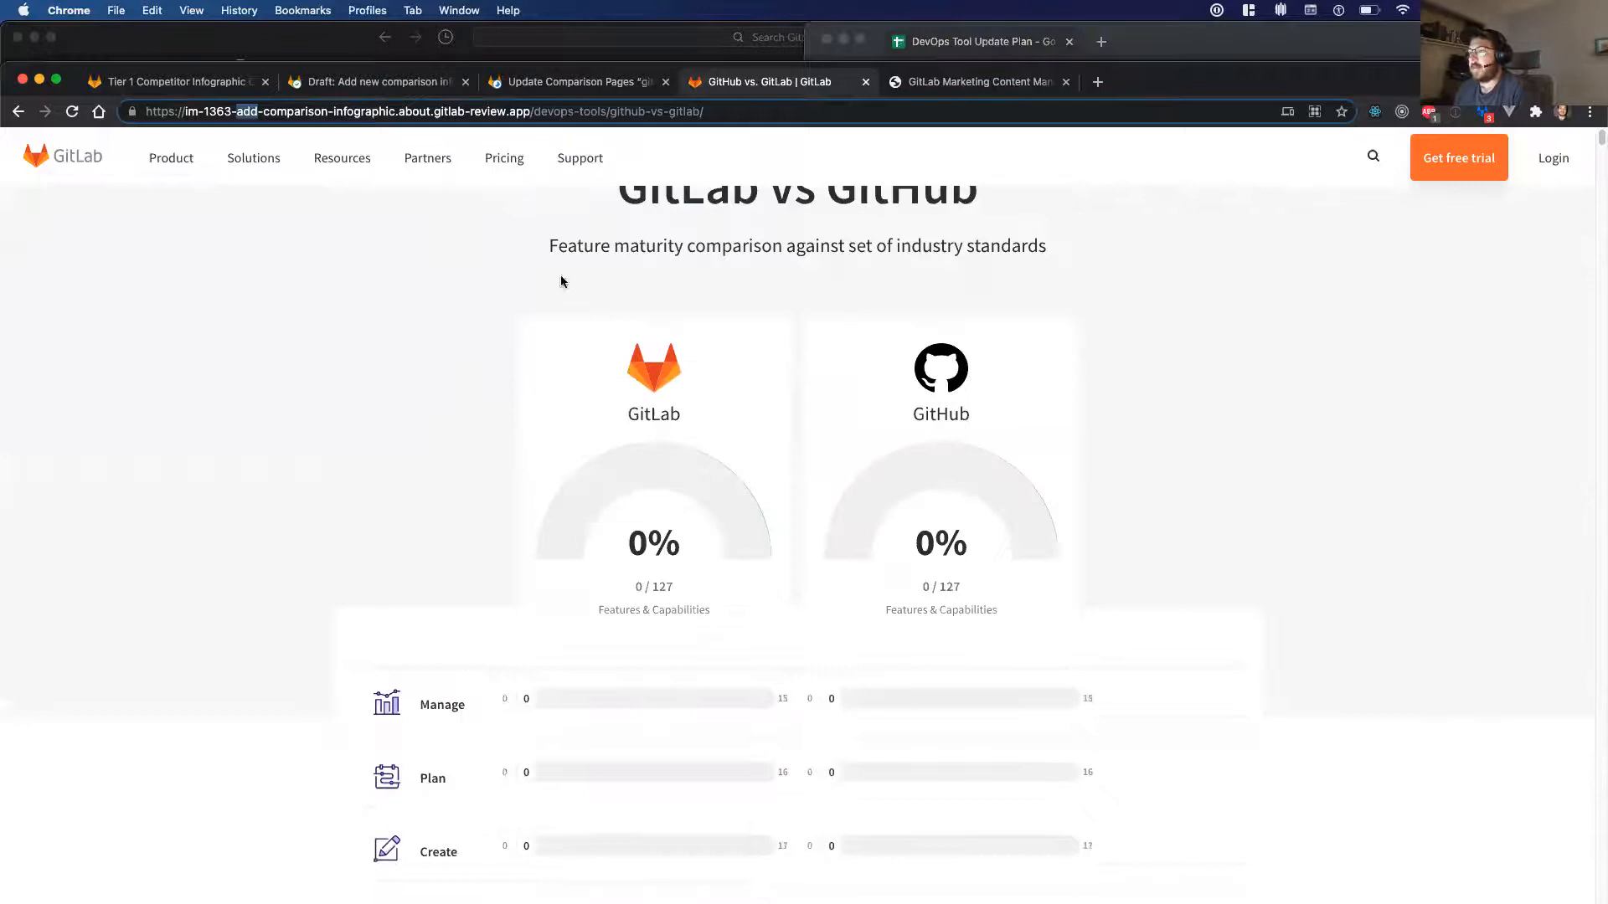
# - Show the github.yml changes in the 'Update Comparison Pages "github"' merge request again
pyautogui.click(527, 84)
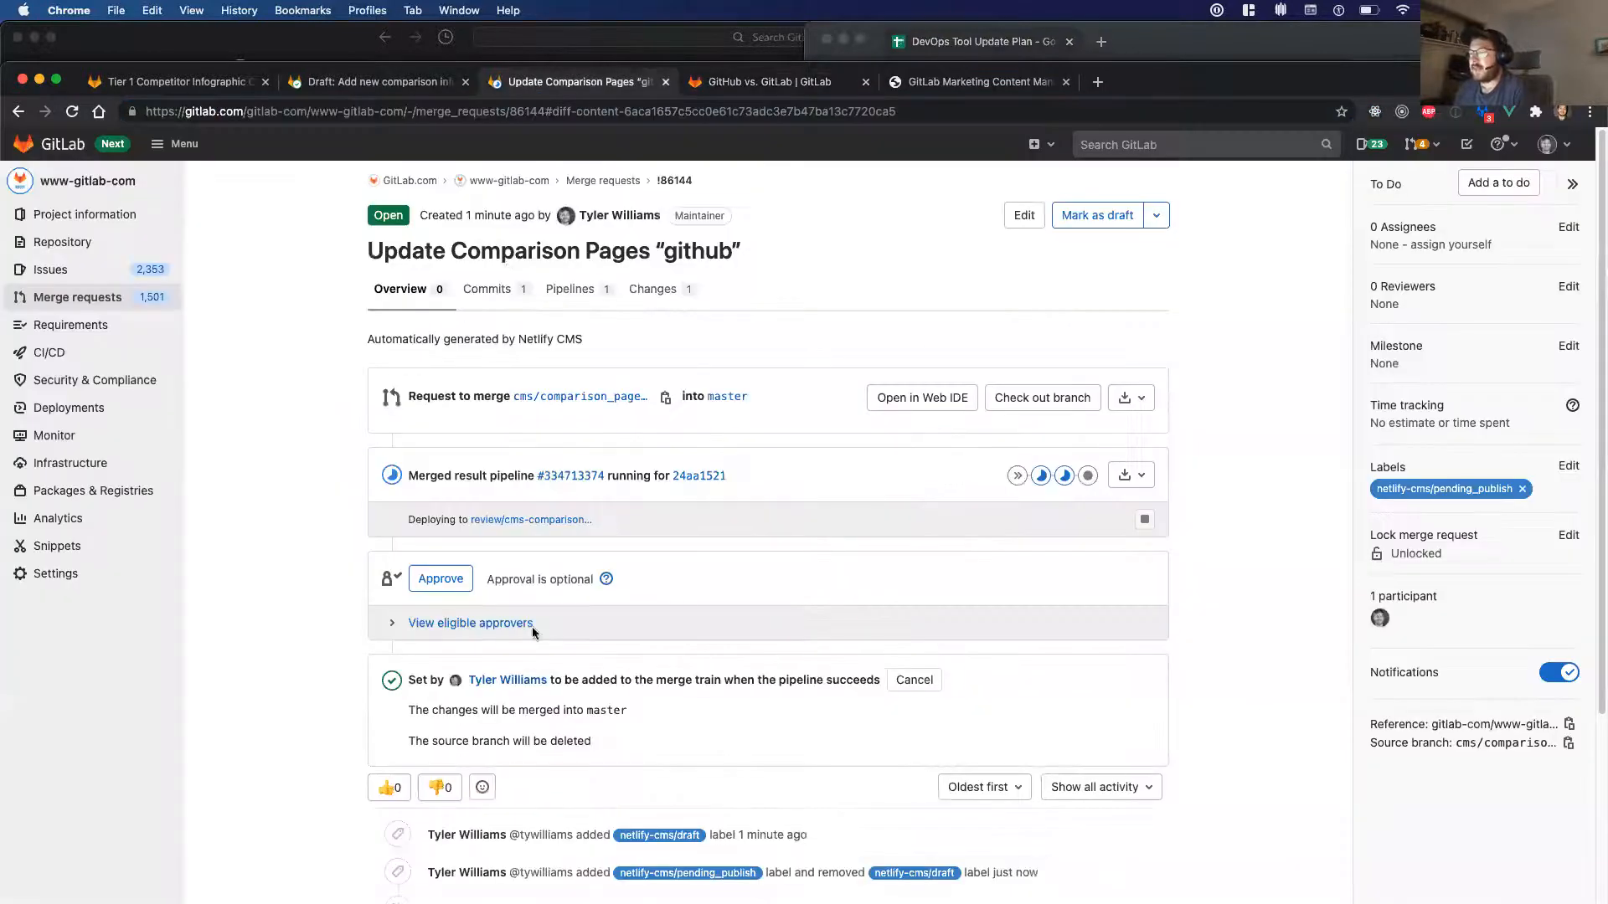
pyautogui.scroll(-3, 533, 632)
pyautogui.click(666, 193)
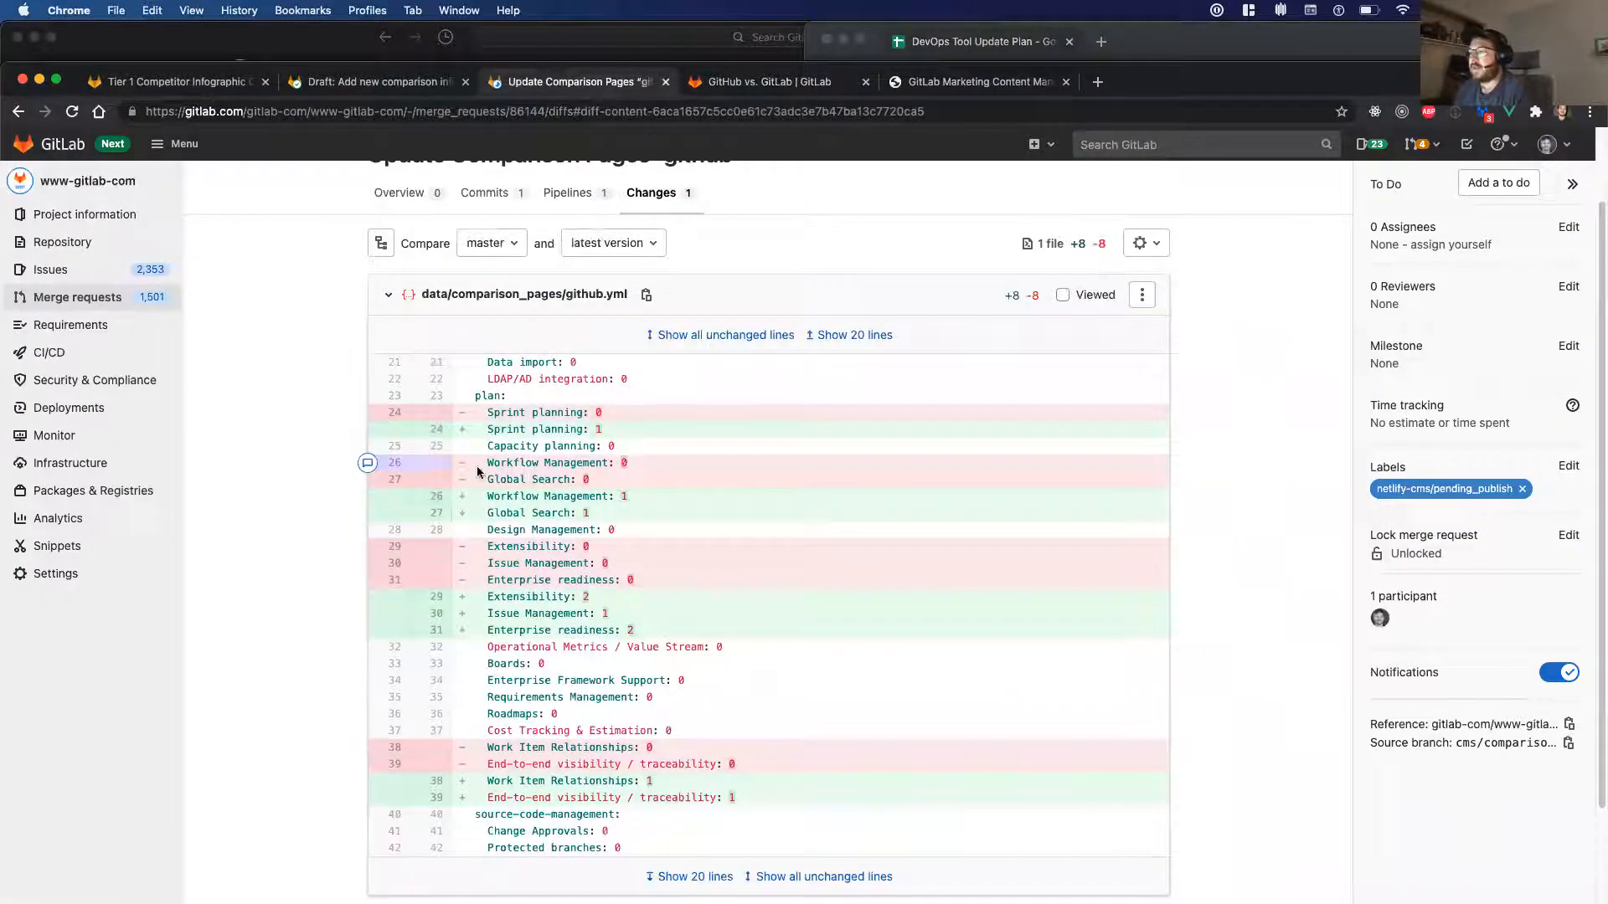
# - Point out the Plan score in the category list of the GitLab vs GitHub review page
pyautogui.click(766, 82)
pyautogui.scroll(-5, 376, 555)
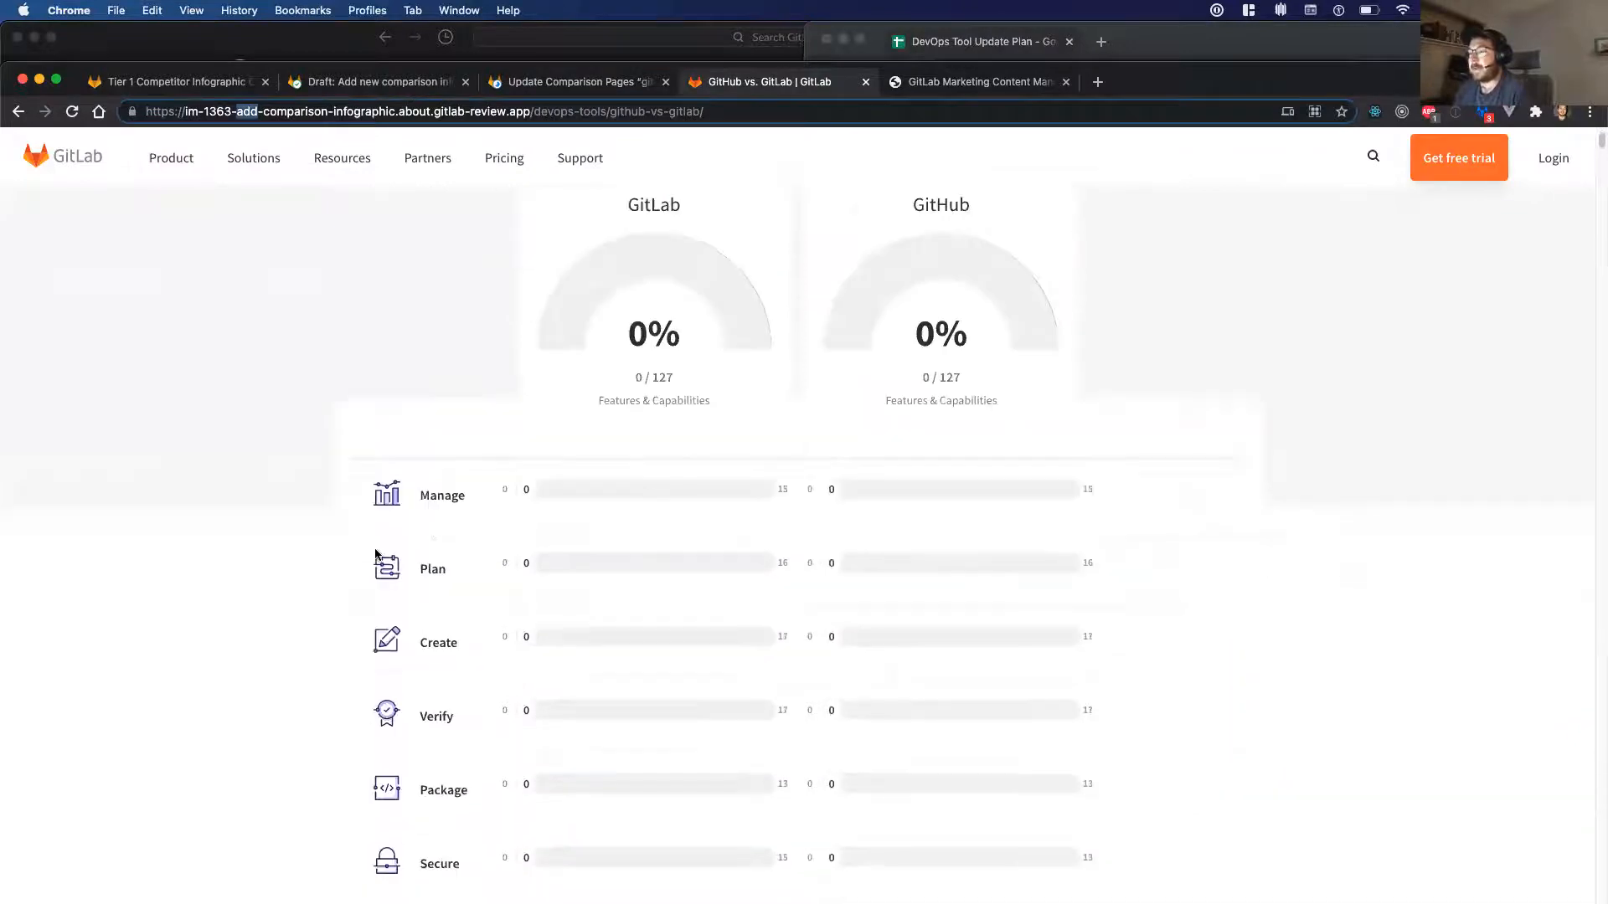
pyautogui.scroll(-3, 376, 555)
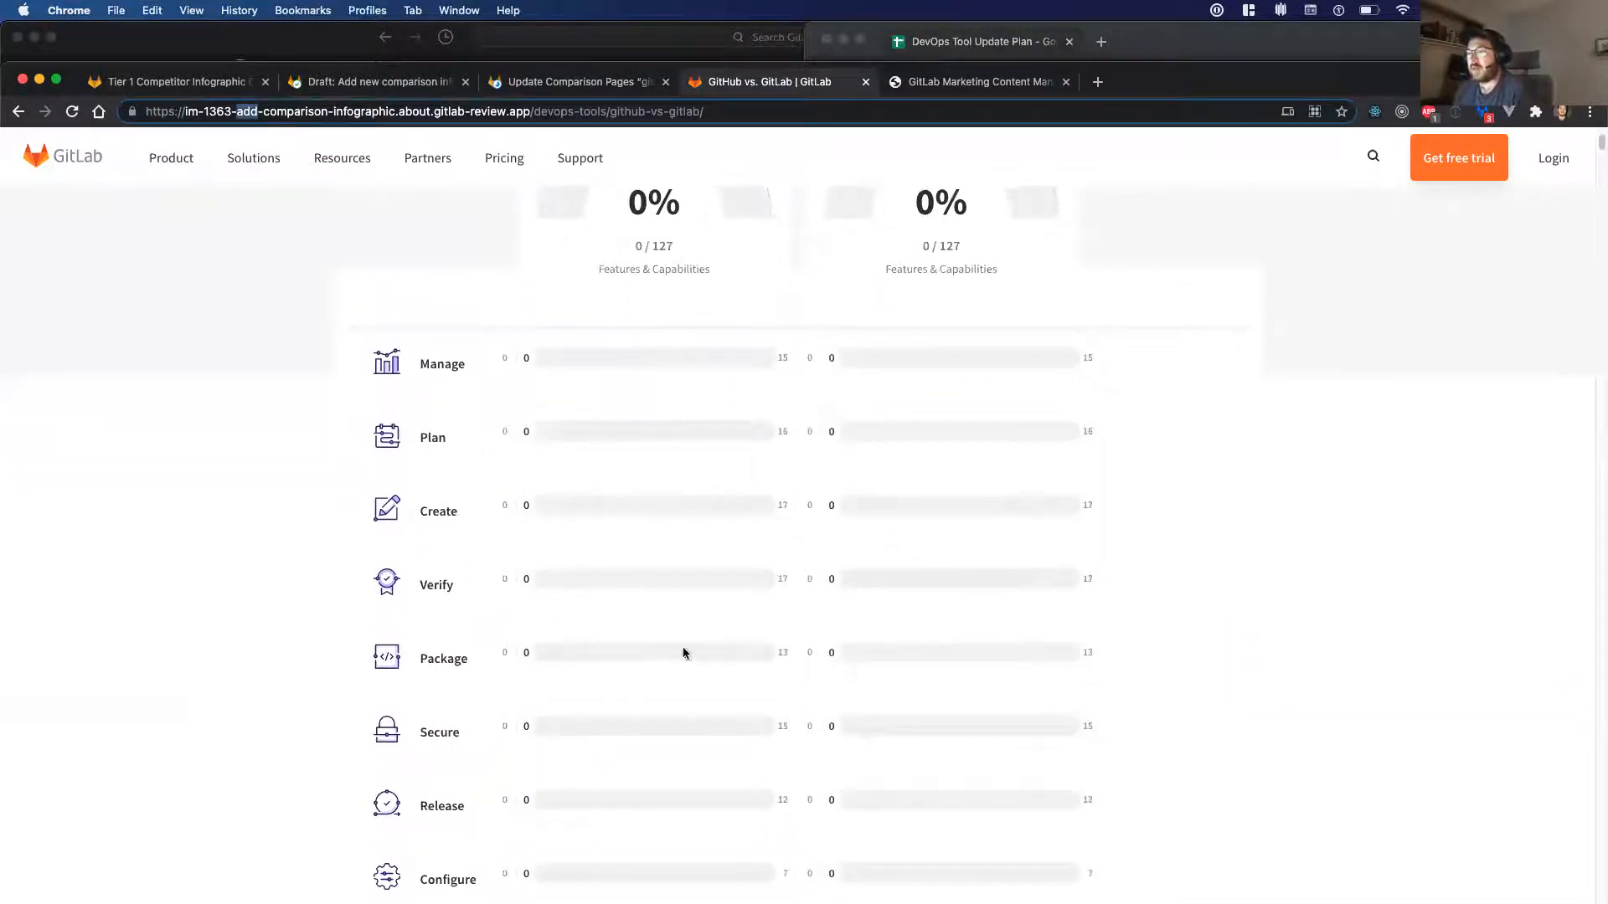
pyautogui.click(581, 444)
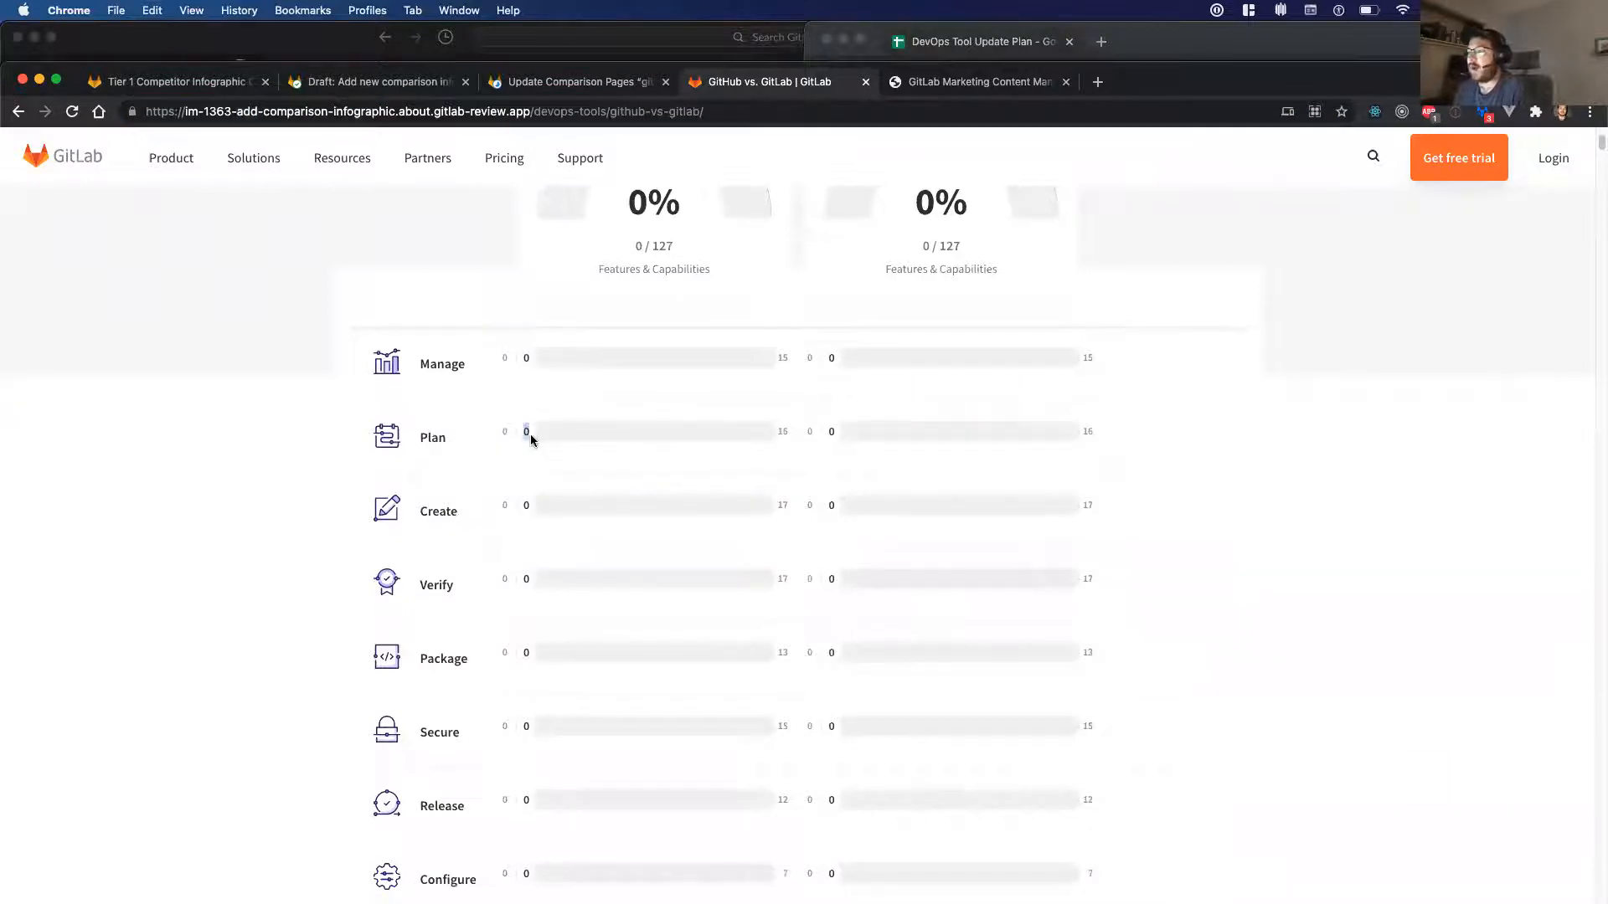
# - Show the overview of the 'Update Comparison Pages "github"' merge request in an enlarged browser window
pyautogui.scroll(5, 540, 434)
pyautogui.scroll(-1, 838, 610)
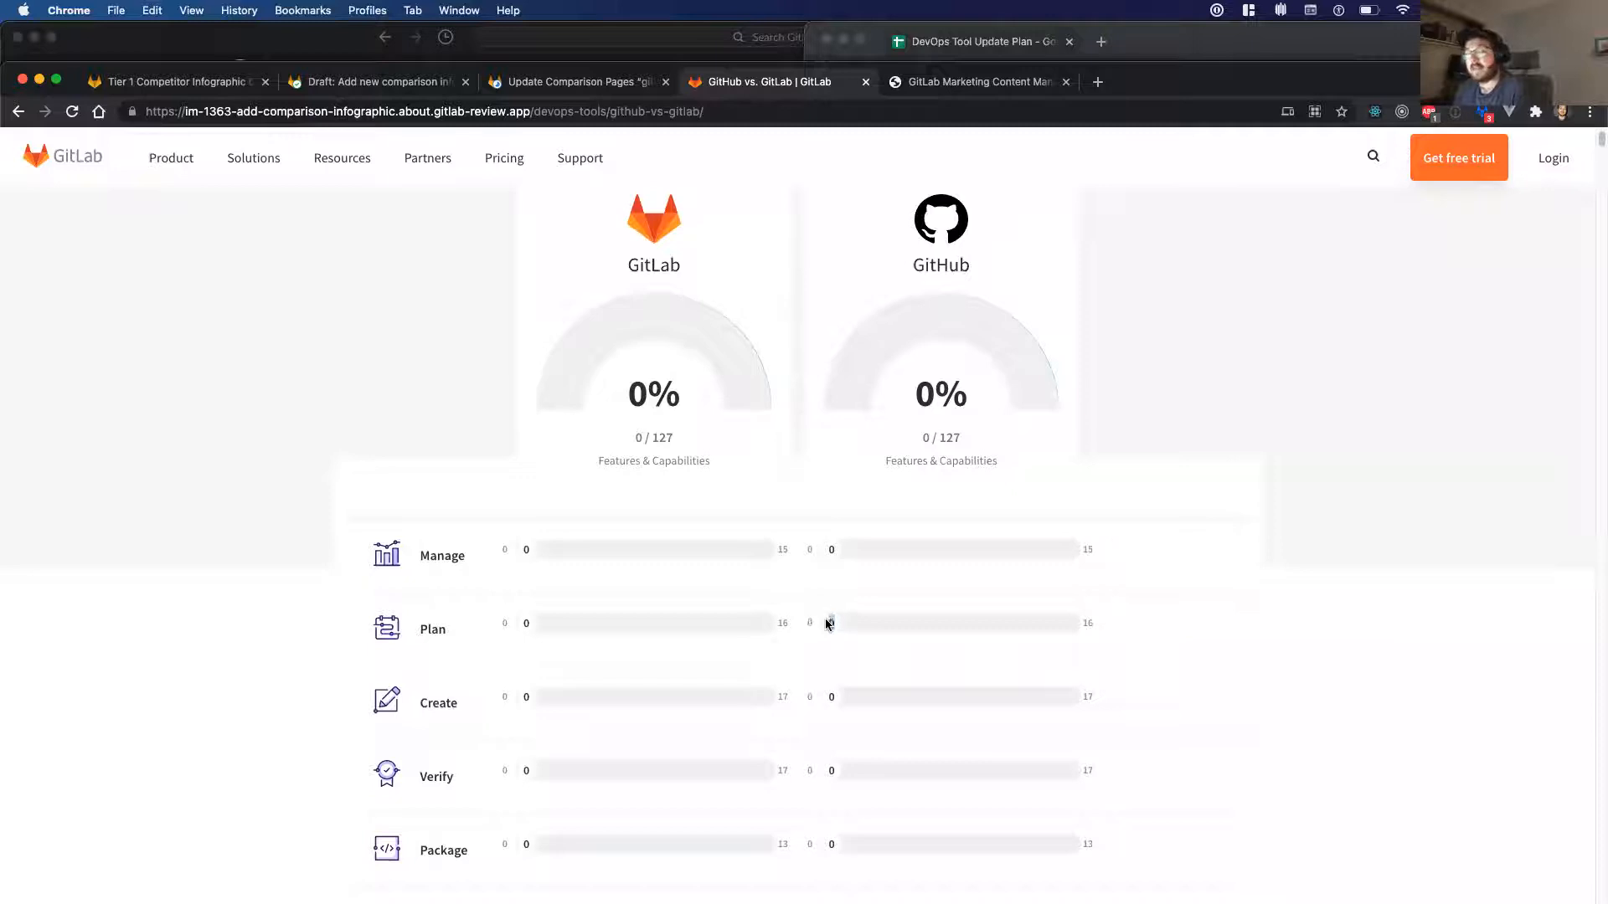
pyautogui.click(496, 84)
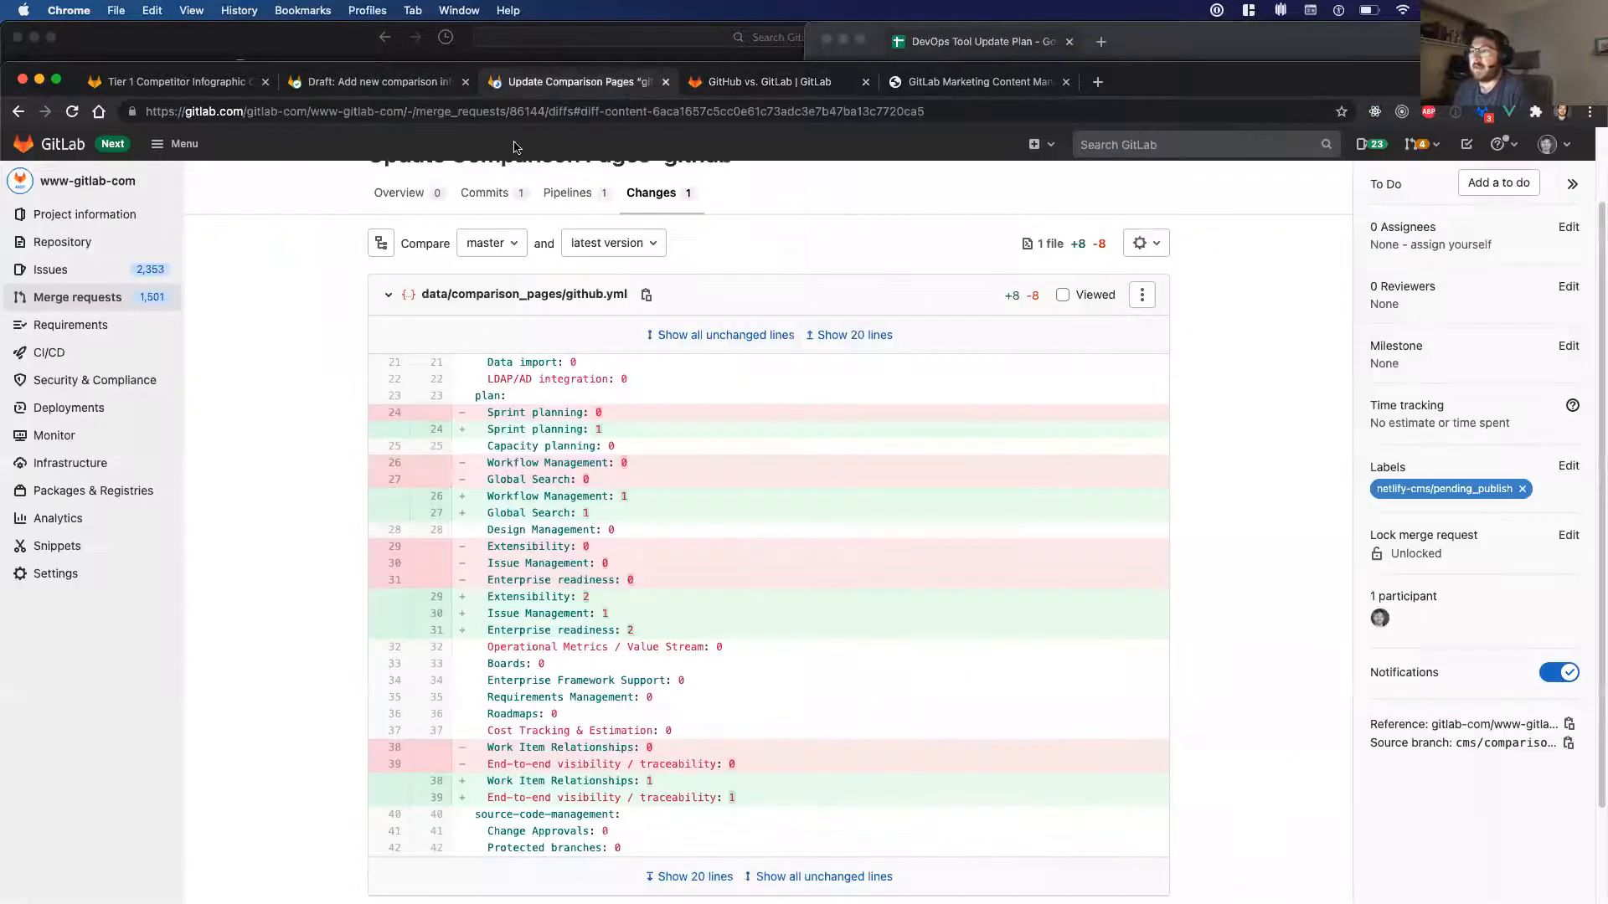
pyautogui.click(423, 209)
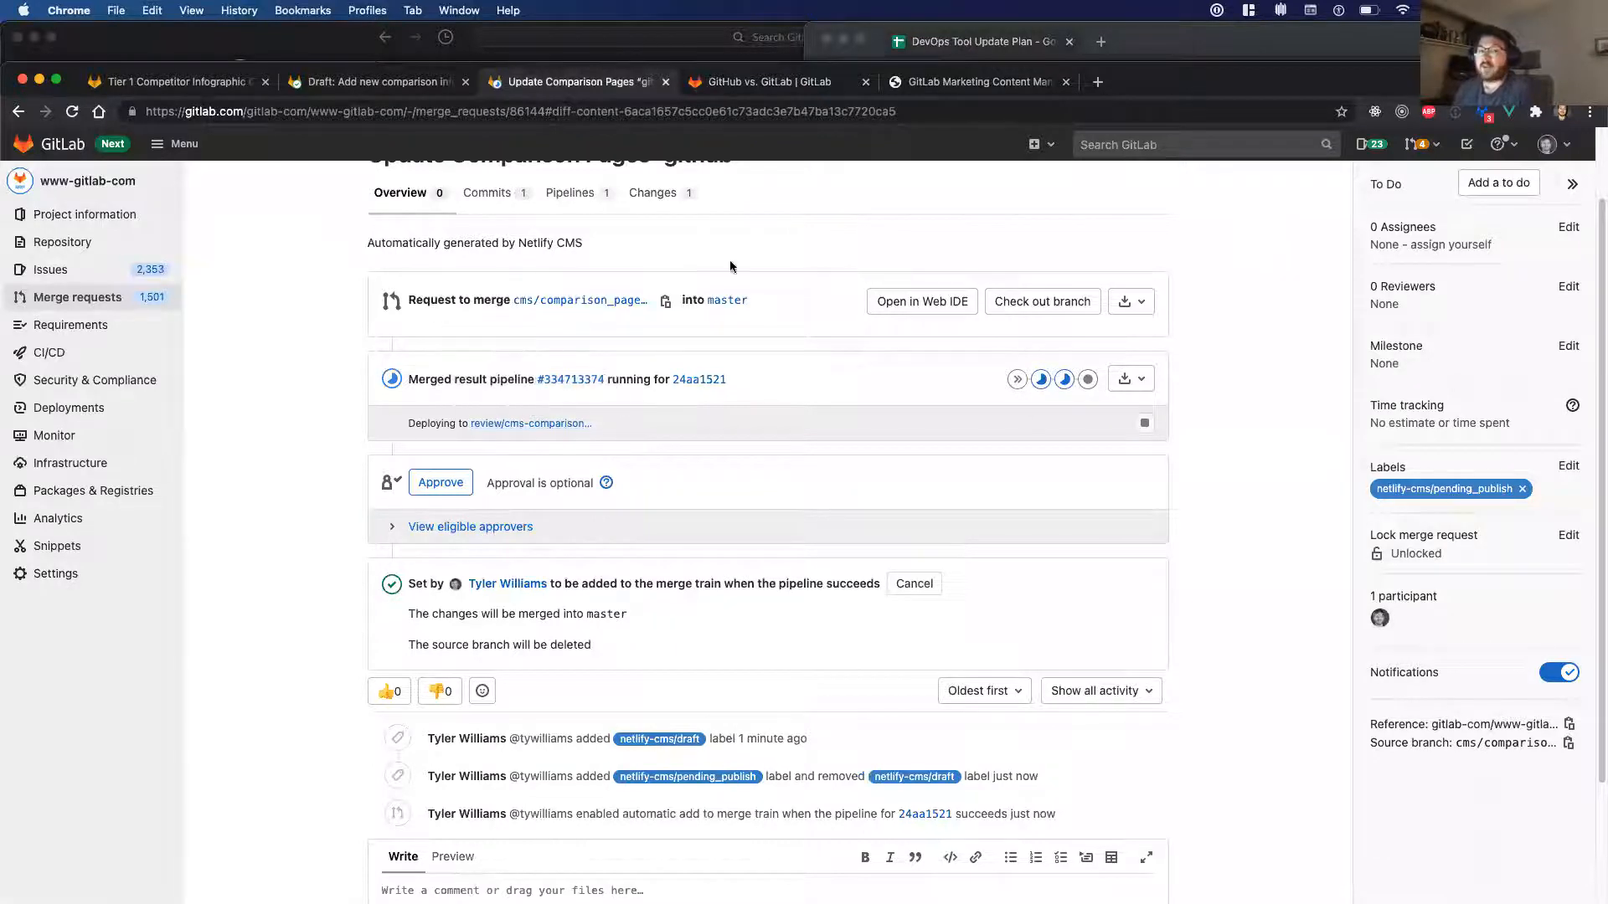
pyautogui.doubleClick(1245, 77)
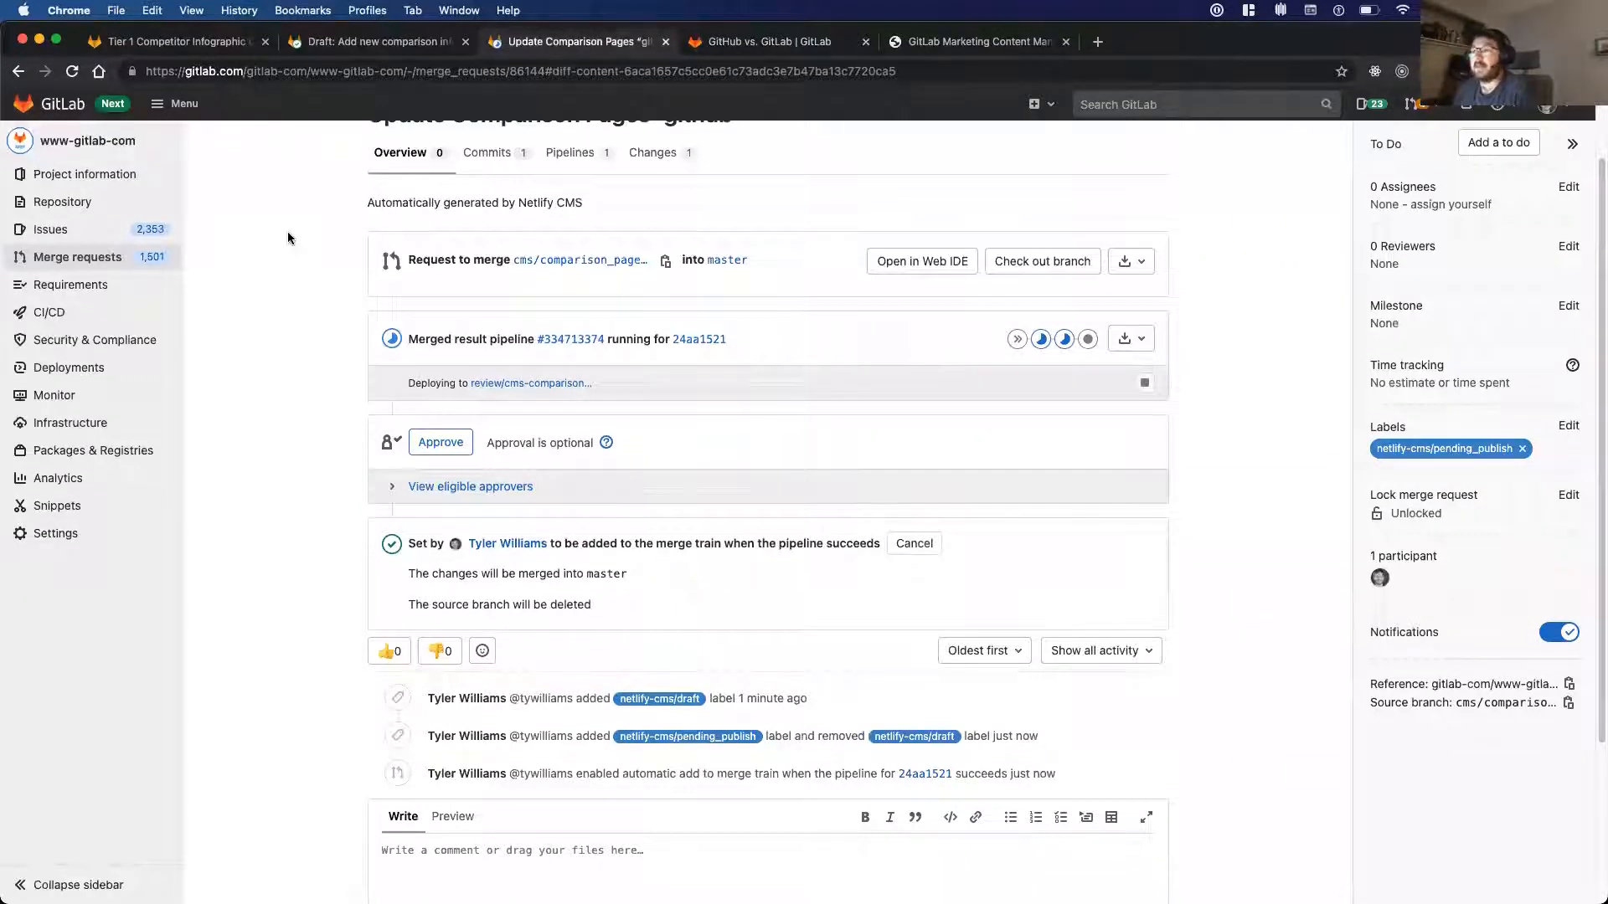
# - Leave the GitHub entry in the marketing CMS and start a new Comparison Pages entry
pyautogui.click(1020, 42)
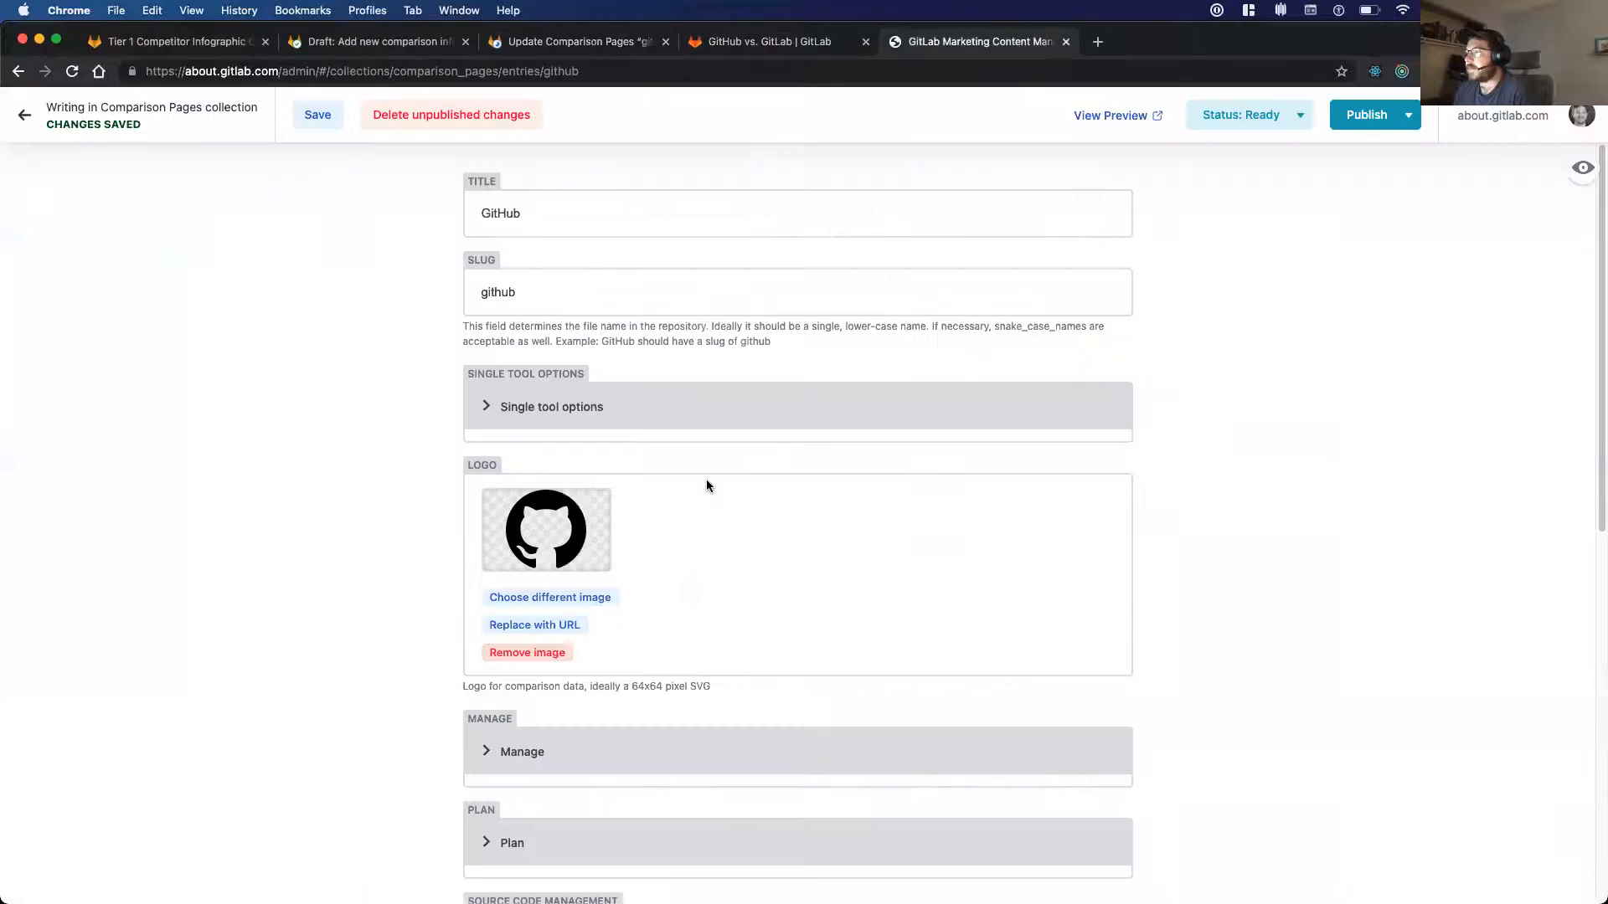
pyautogui.click(55, 109)
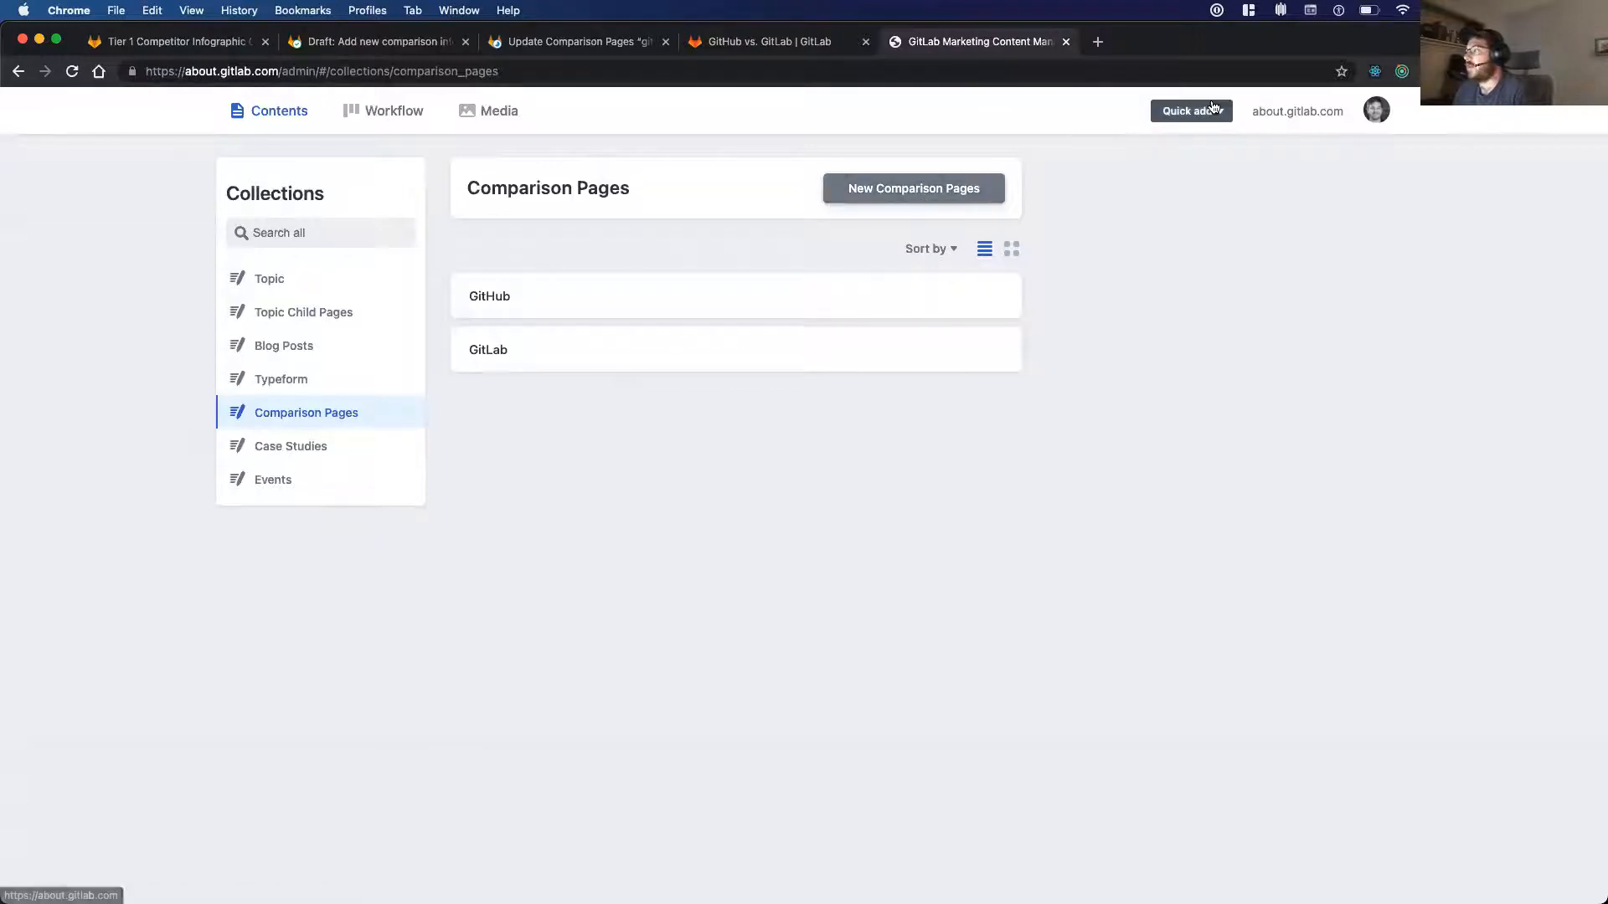
pyautogui.click(1188, 110)
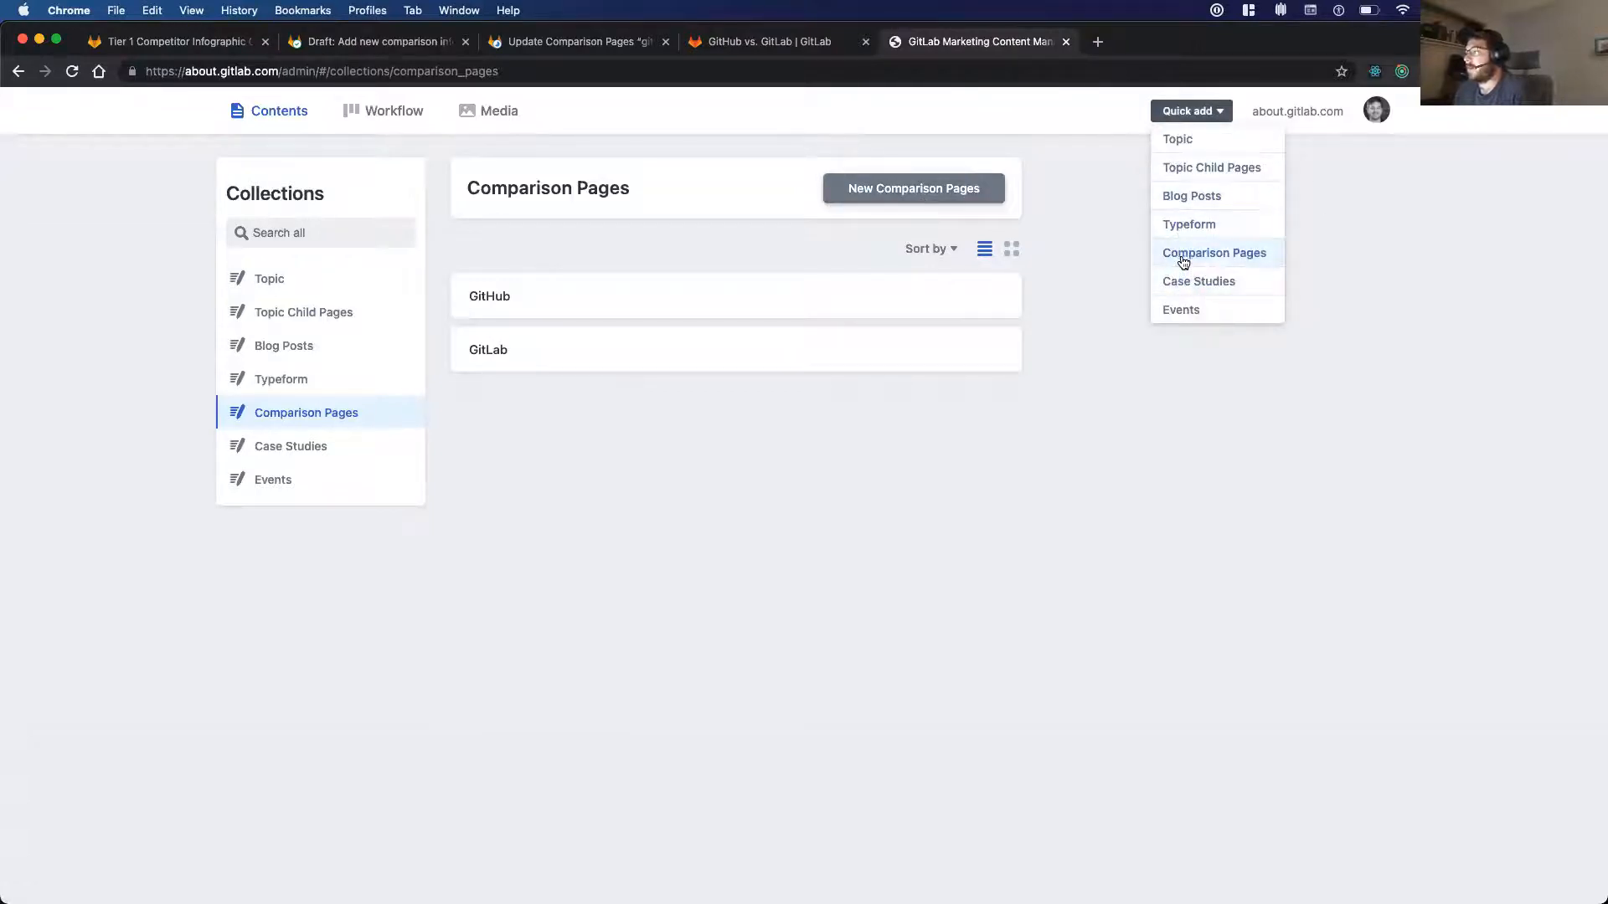
pyautogui.click(1176, 254)
# - Give the new comparison entry the title BitBucket and the slug bitbucket
pyautogui.click(662, 212)
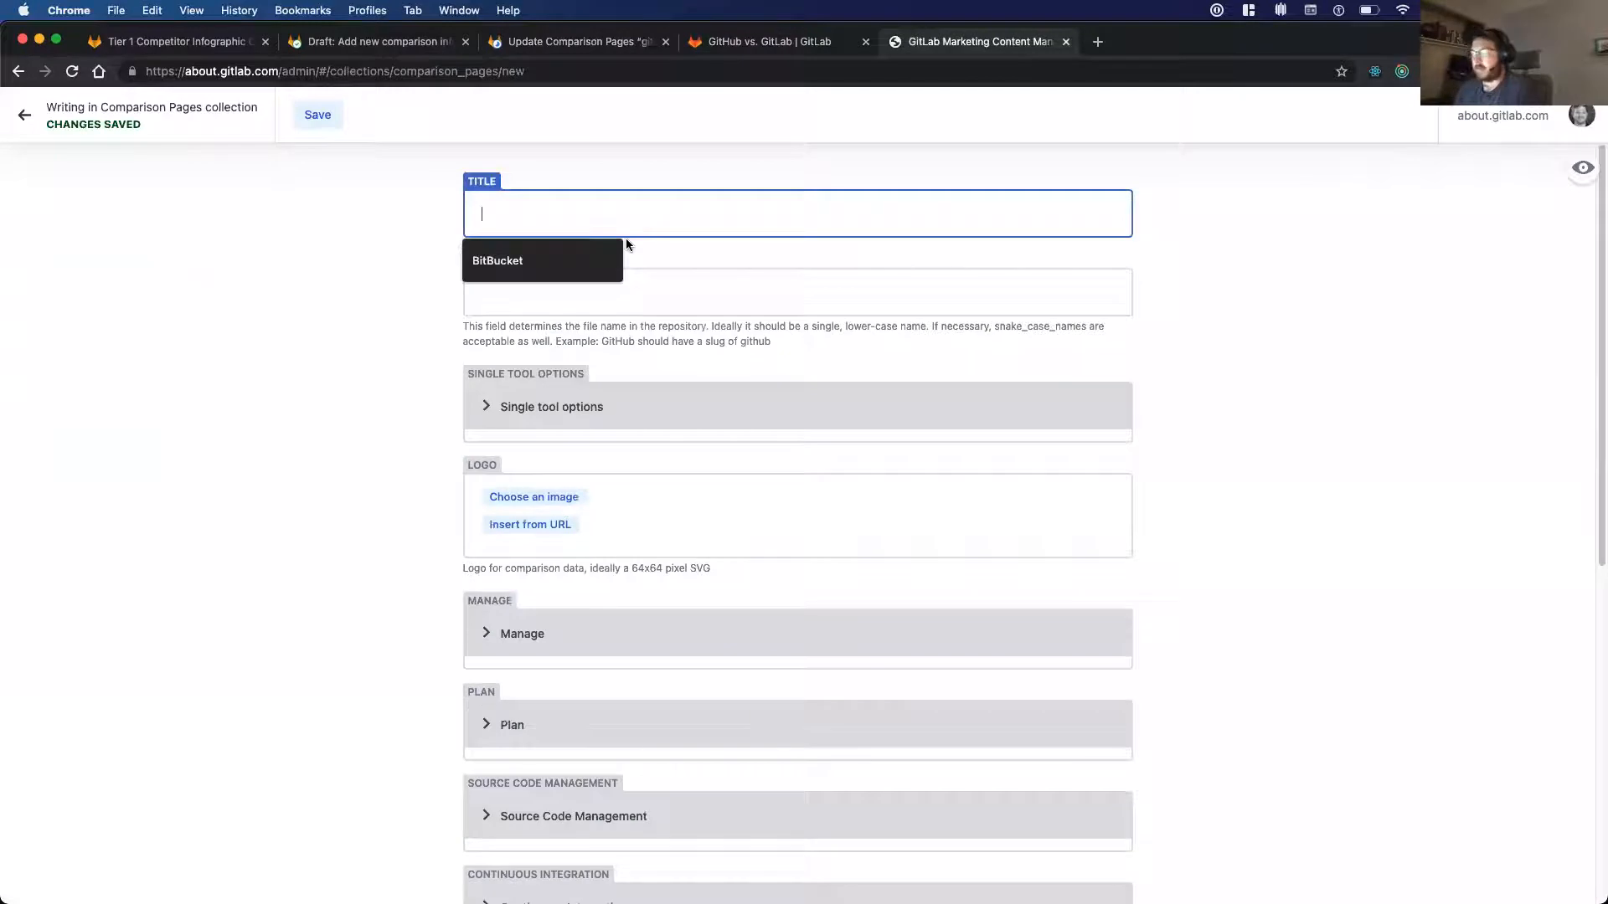
pyautogui.write('BitBucket')
pyautogui.press('Tab')
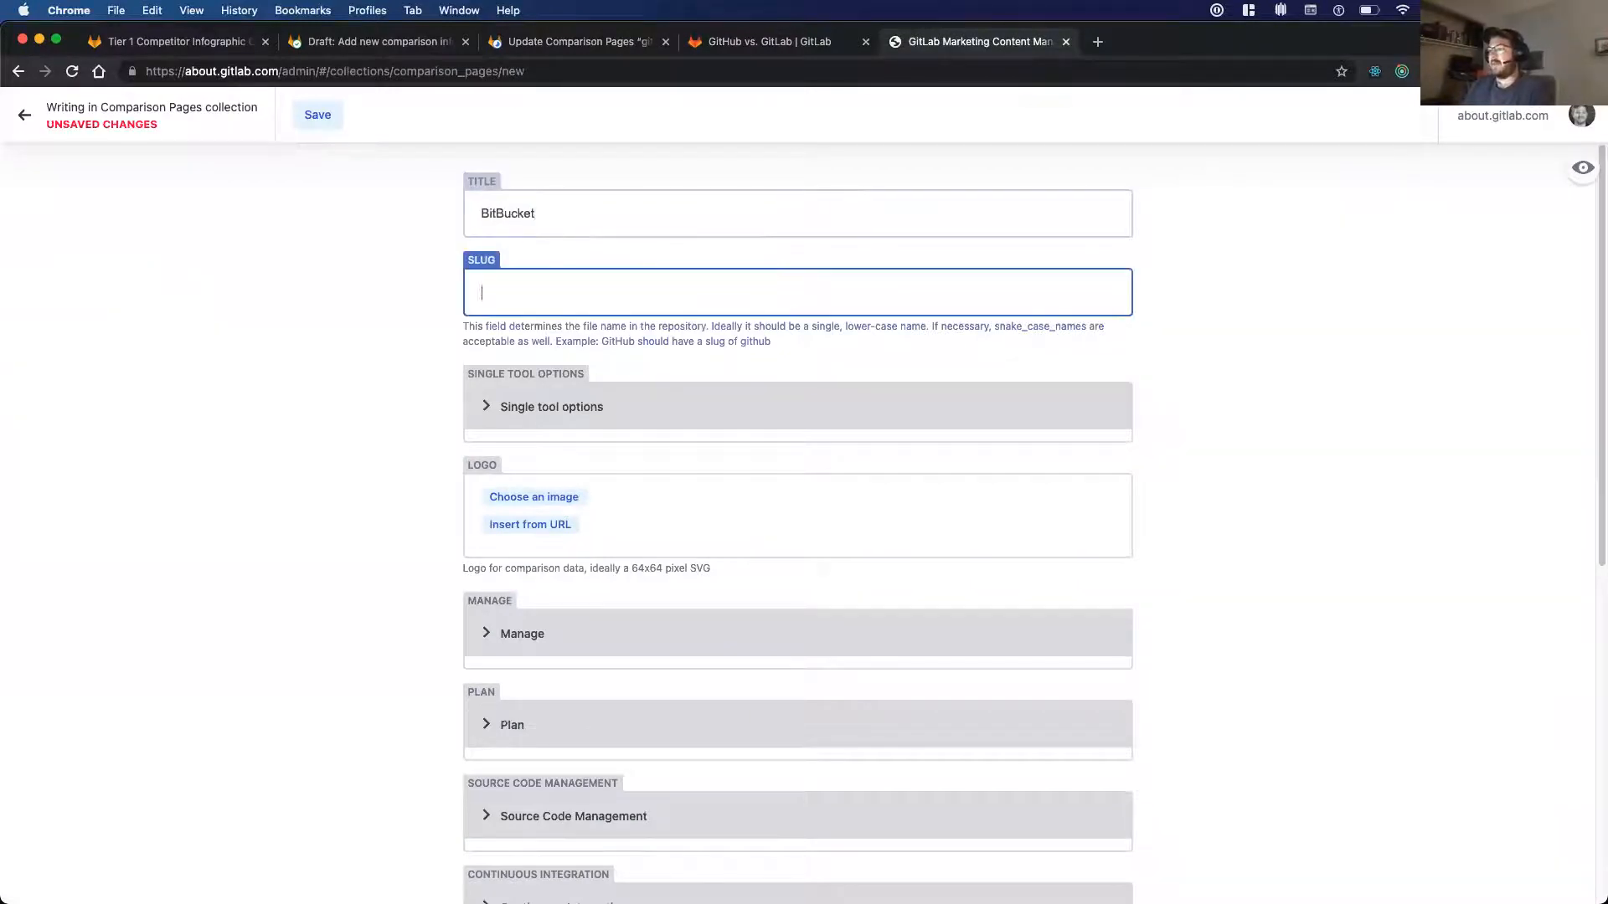
pyautogui.write('bitbucket')
pyautogui.press('Tab')
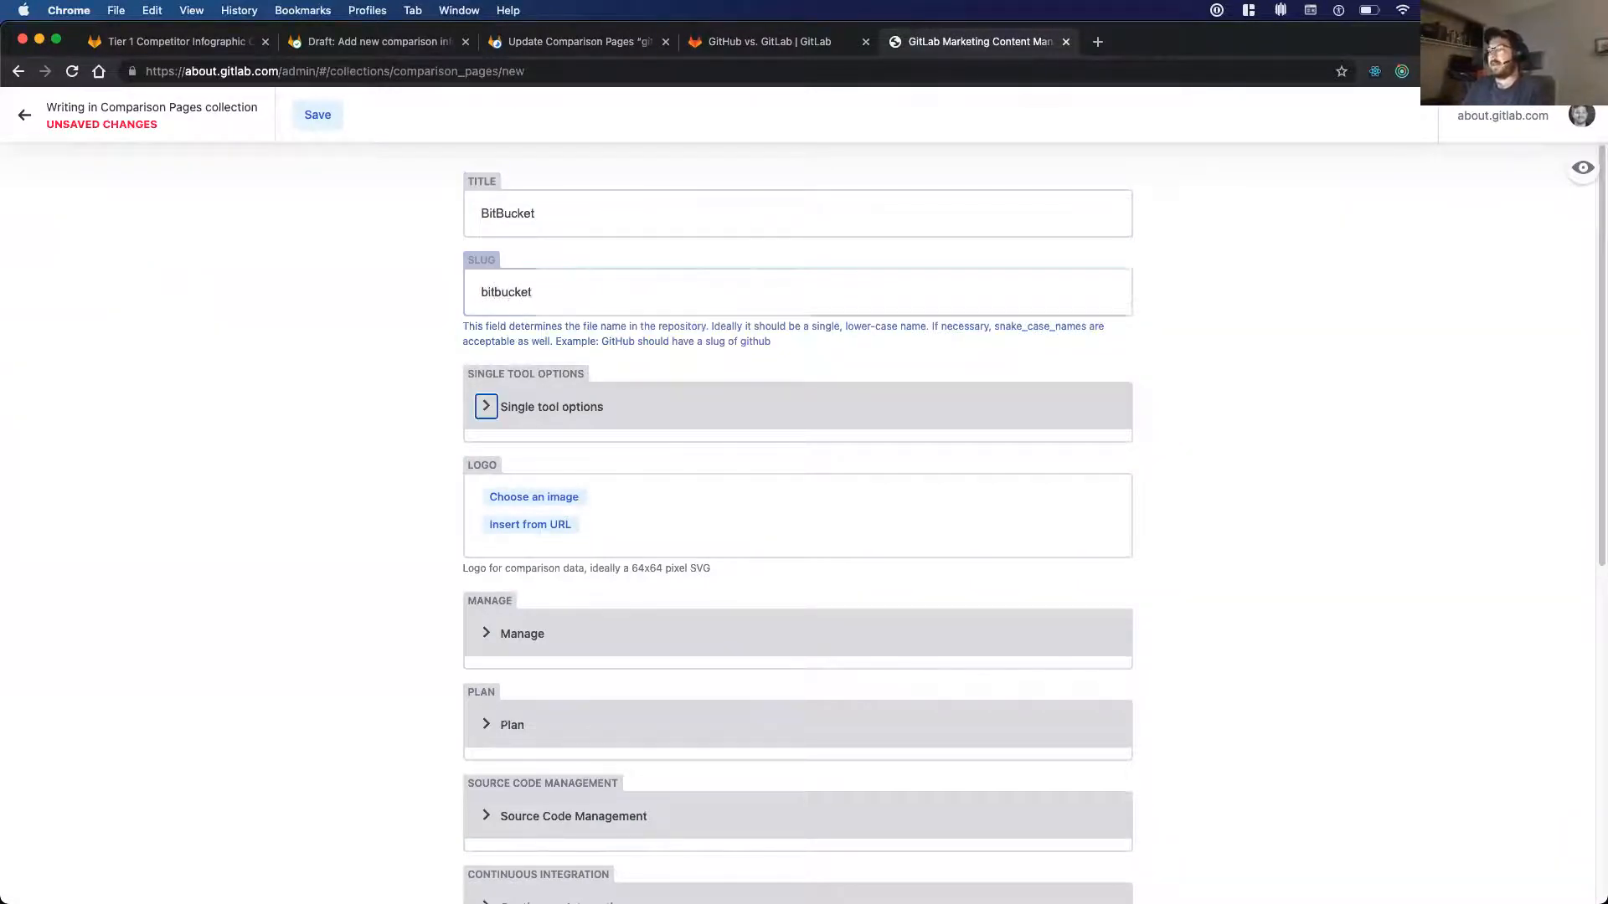
# - Mark BitBucket as a single tool with the category source-code-management, and collapse the single tool options
pyautogui.click(484, 408)
pyautogui.click(511, 512)
pyautogui.scroll(-2, 600, 578)
pyautogui.click(611, 502)
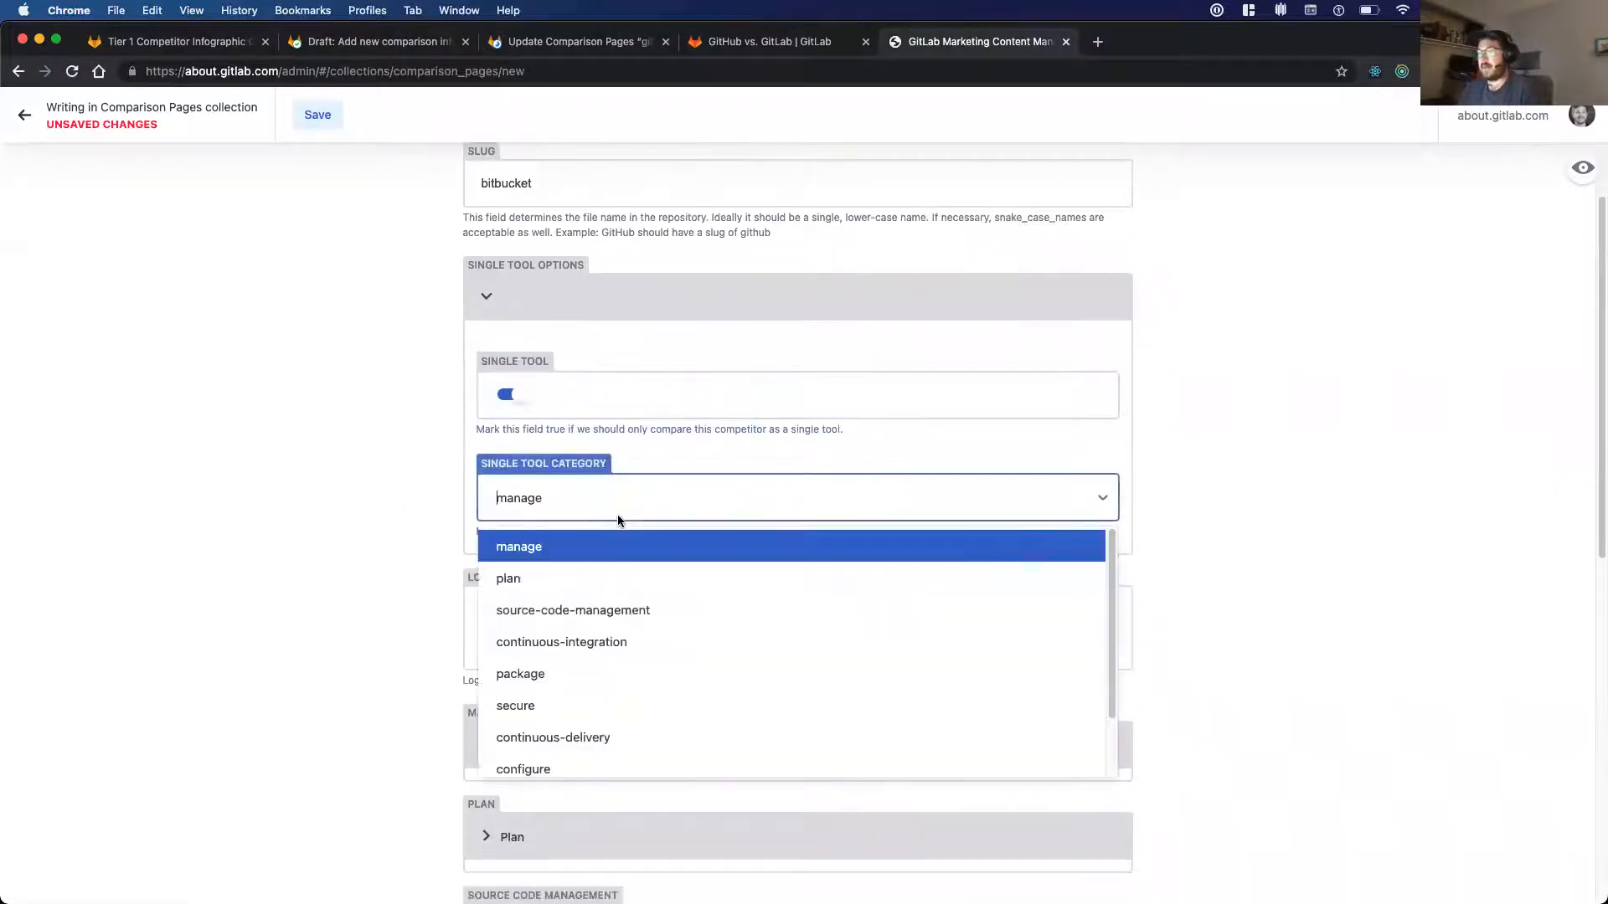
pyautogui.click(580, 610)
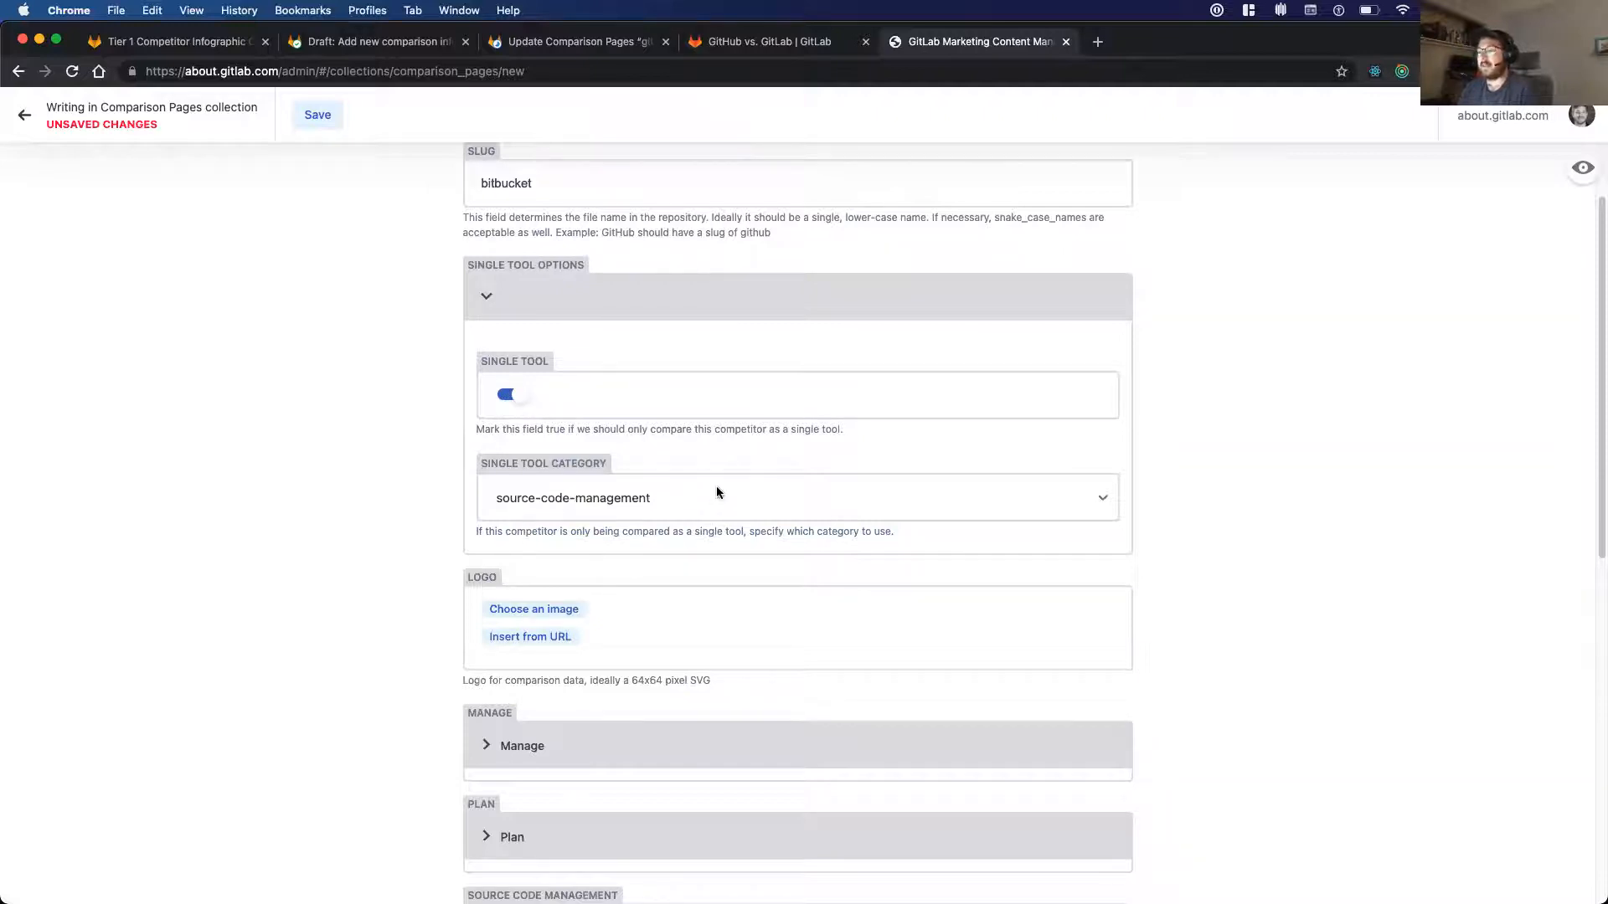
pyautogui.click(491, 303)
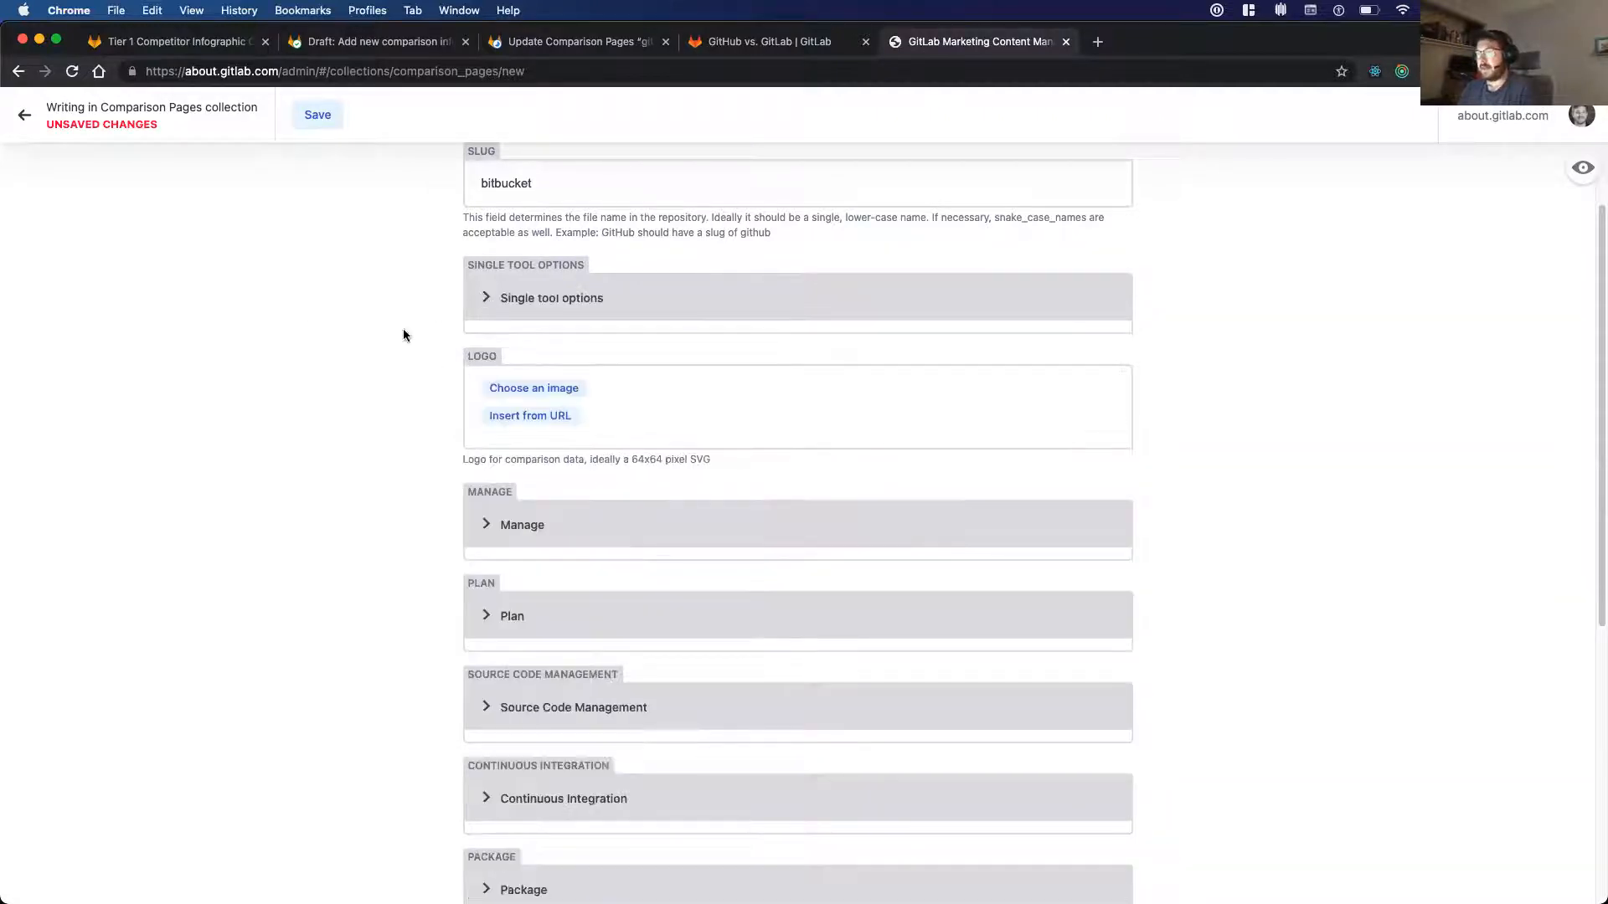
# - Expand the Source Code Management score section of the BitBucket entry
pyautogui.scroll(-1, 746, 466)
pyautogui.scroll(-1, 514, 705)
pyautogui.scroll(-5, 514, 705)
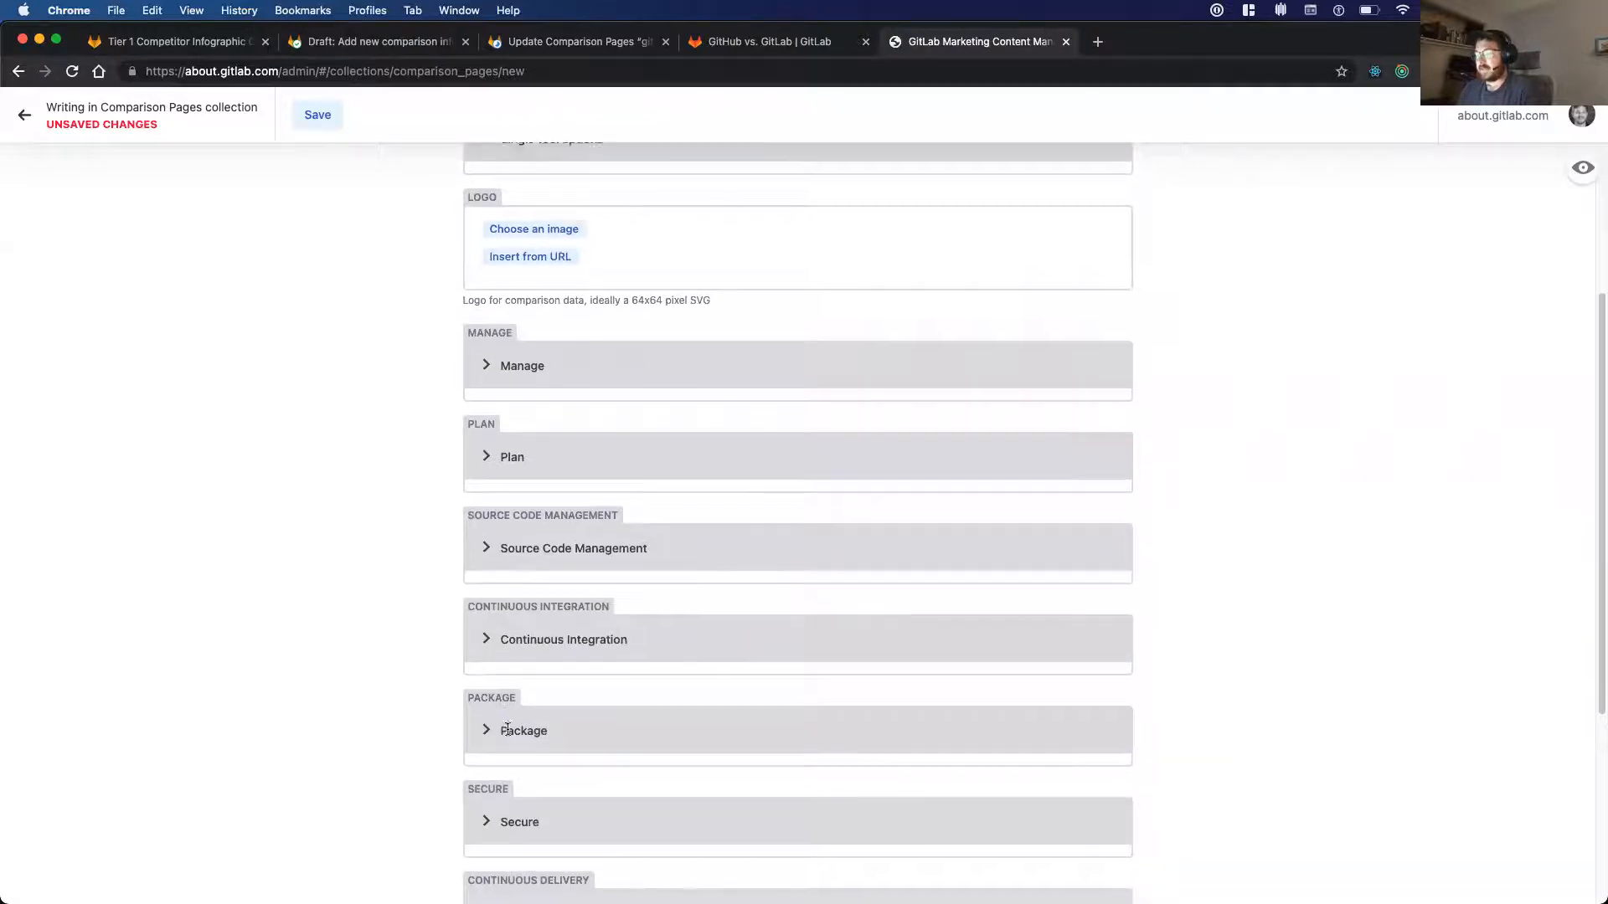
pyautogui.scroll(1, 479, 461)
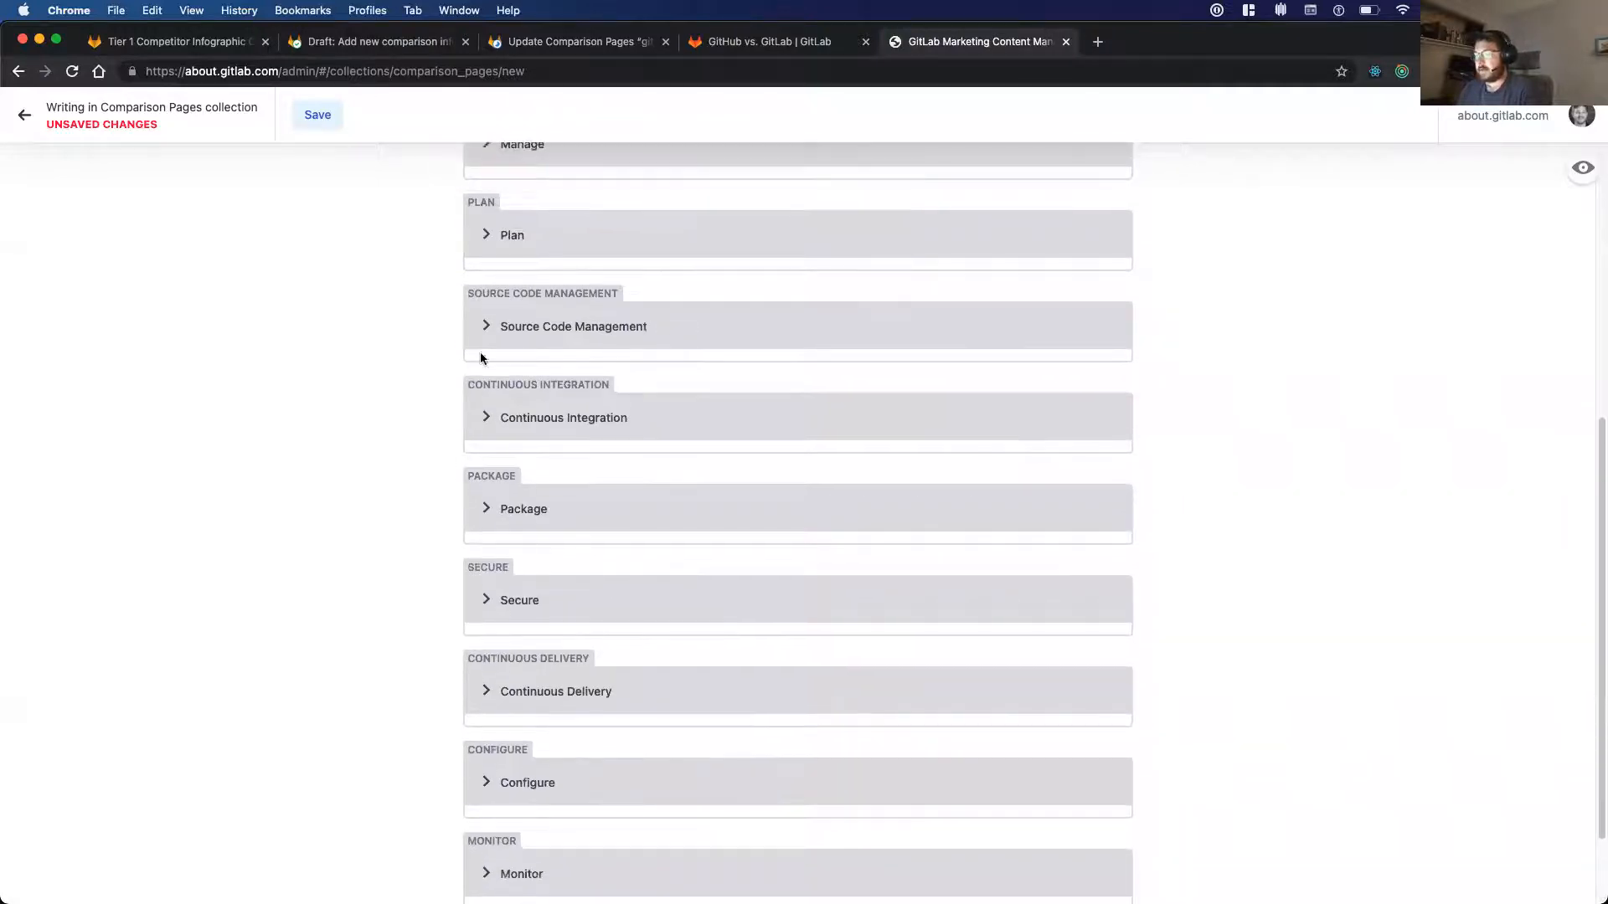
pyautogui.click(477, 345)
pyautogui.scroll(5, 415, 406)
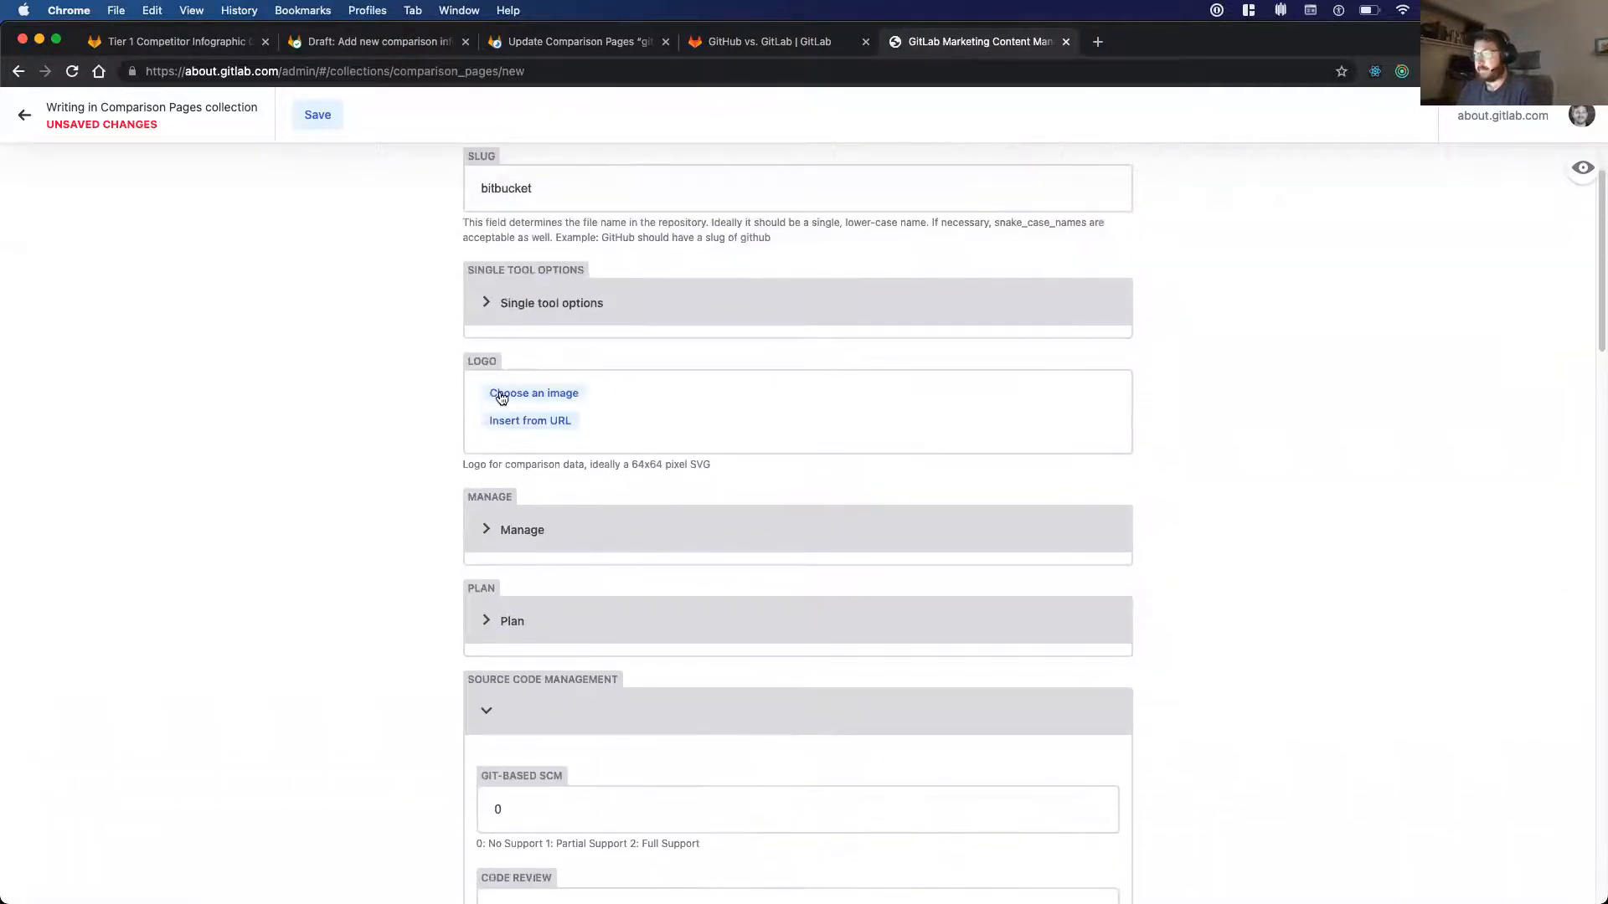
# - Choose Bitbucket-logo.svg from the media library as the entry's logo
pyautogui.click(501, 394)
pyautogui.click(316, 422)
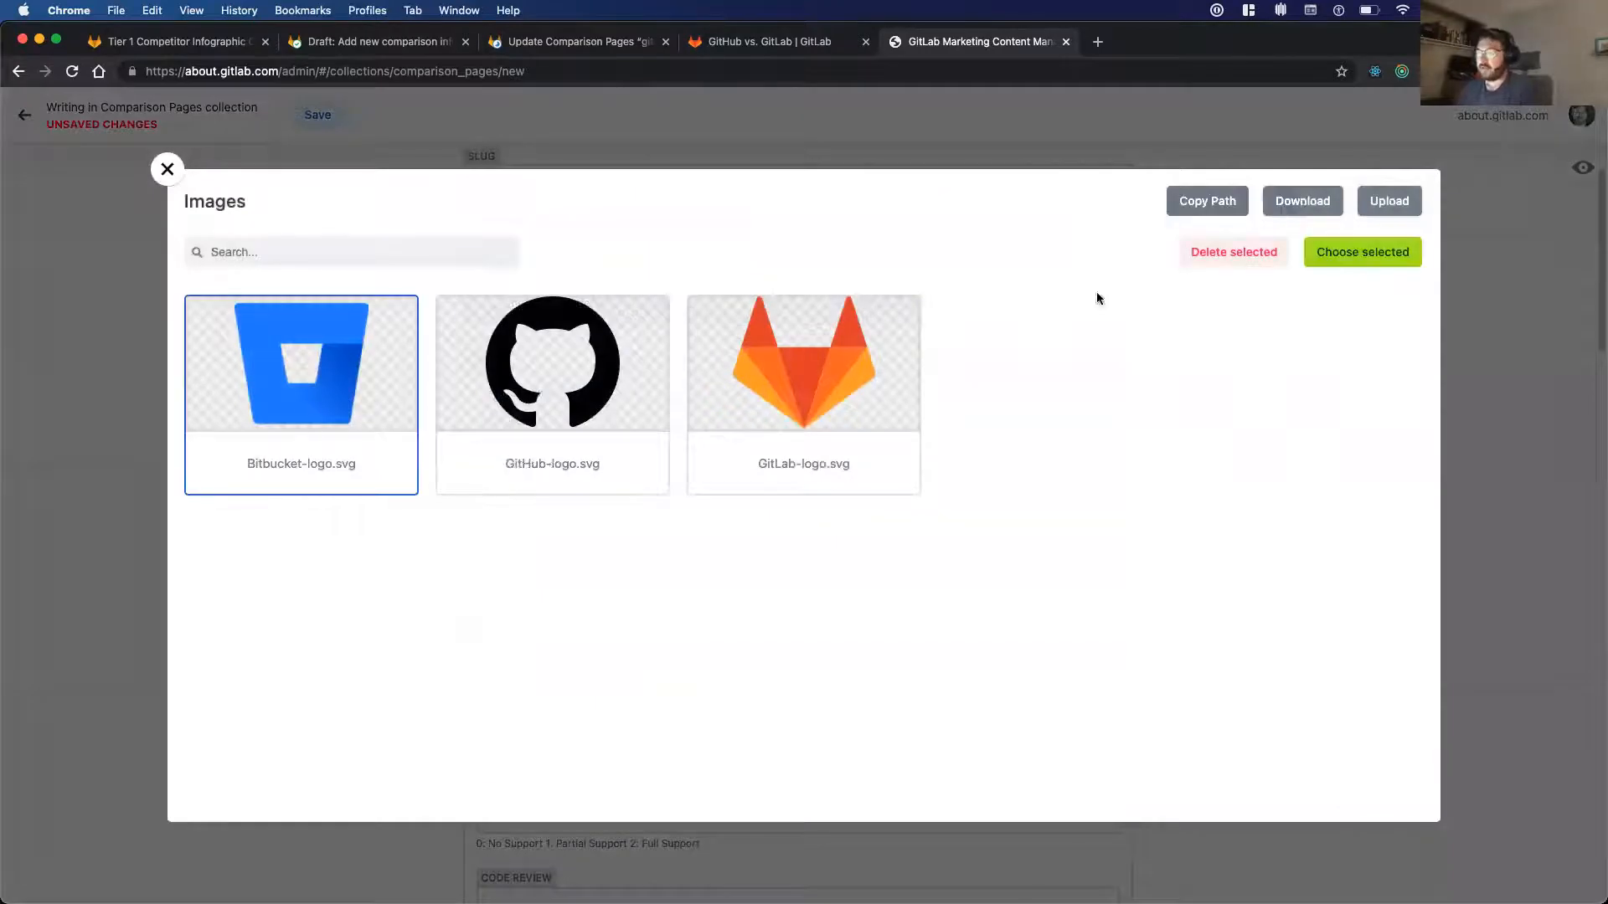
pyautogui.click(1362, 252)
# - Bring the form's Git-Based SCM score beside the DevOps Tool Update Plan spreadsheet and show the spreadsheet's SCM Features sheet
pyautogui.scroll(-7, 394, 578)
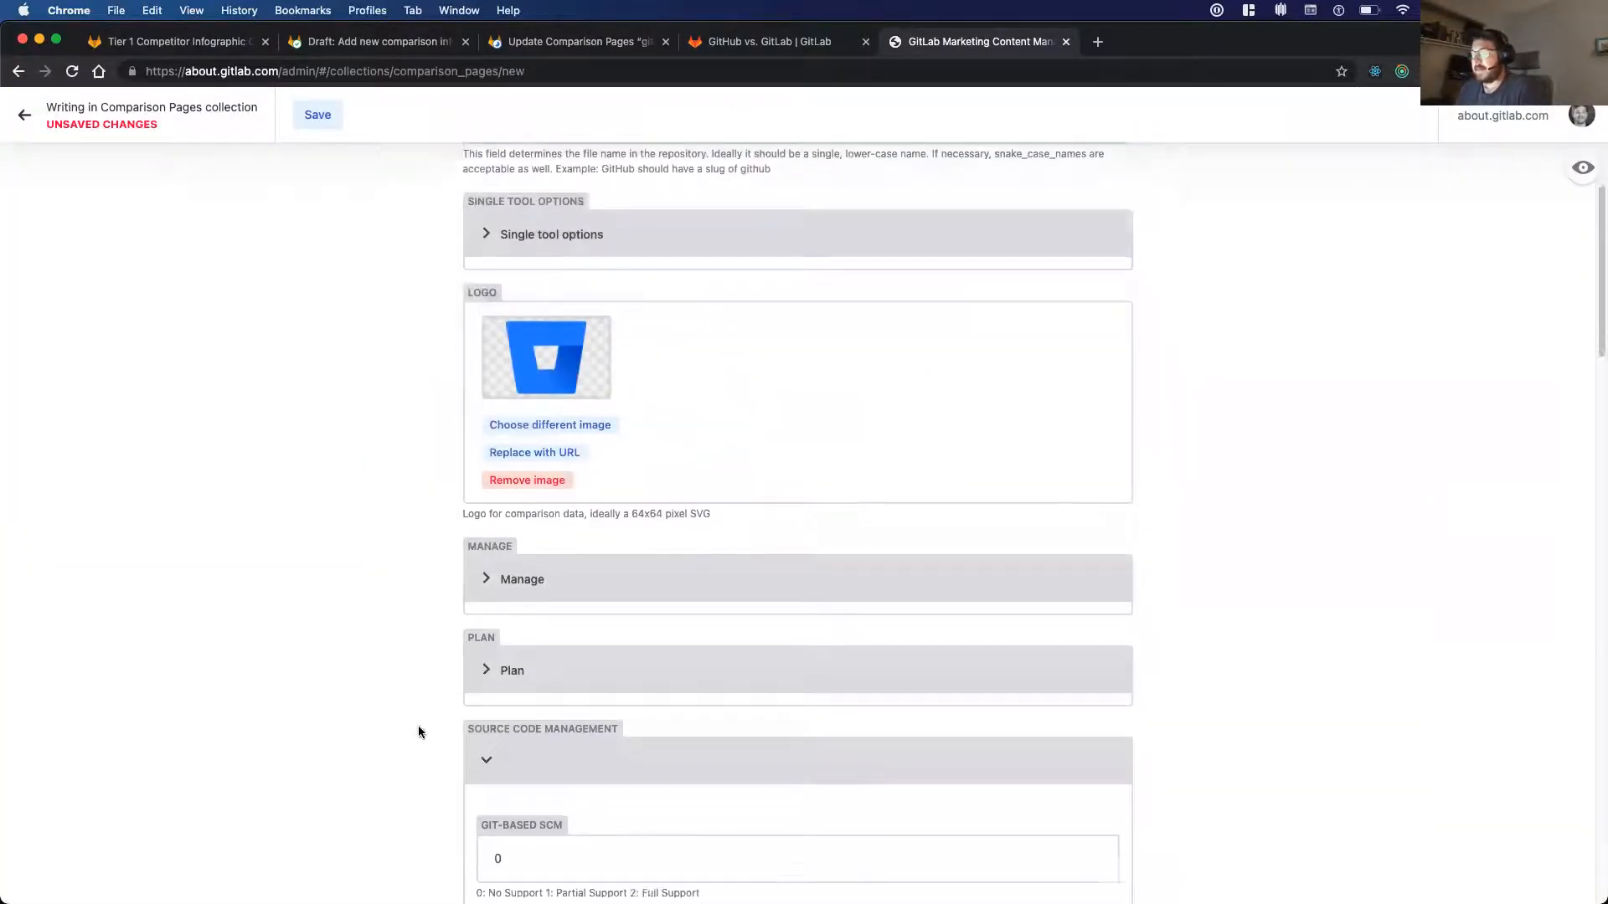
pyautogui.click(578, 356)
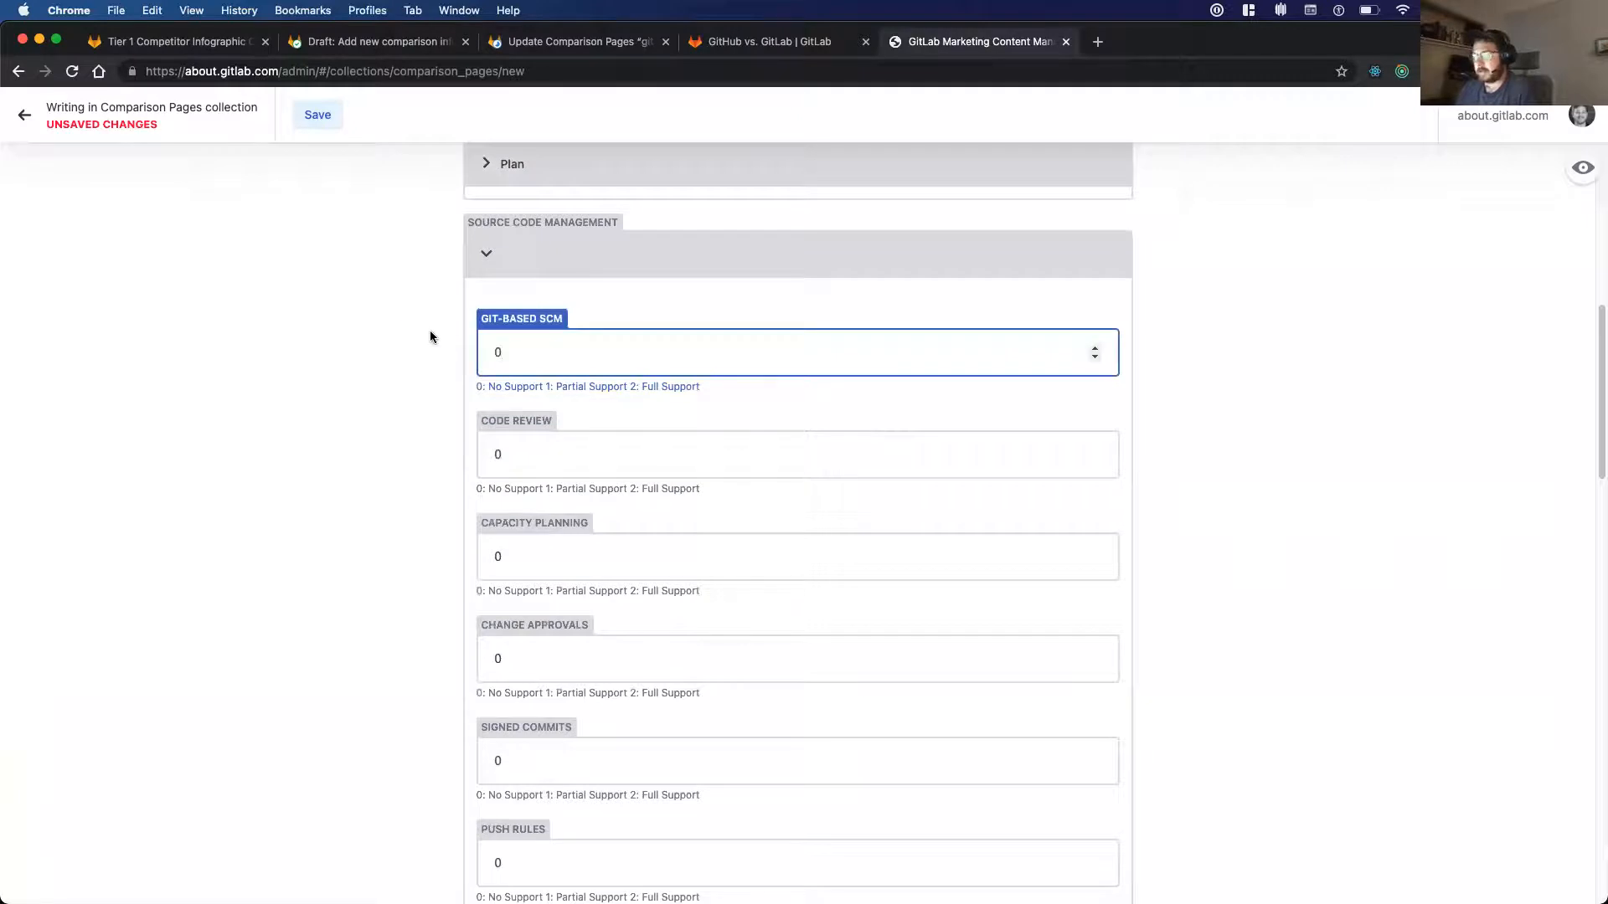
pyautogui.hotkey('ctrl', 'alt', 'Left')
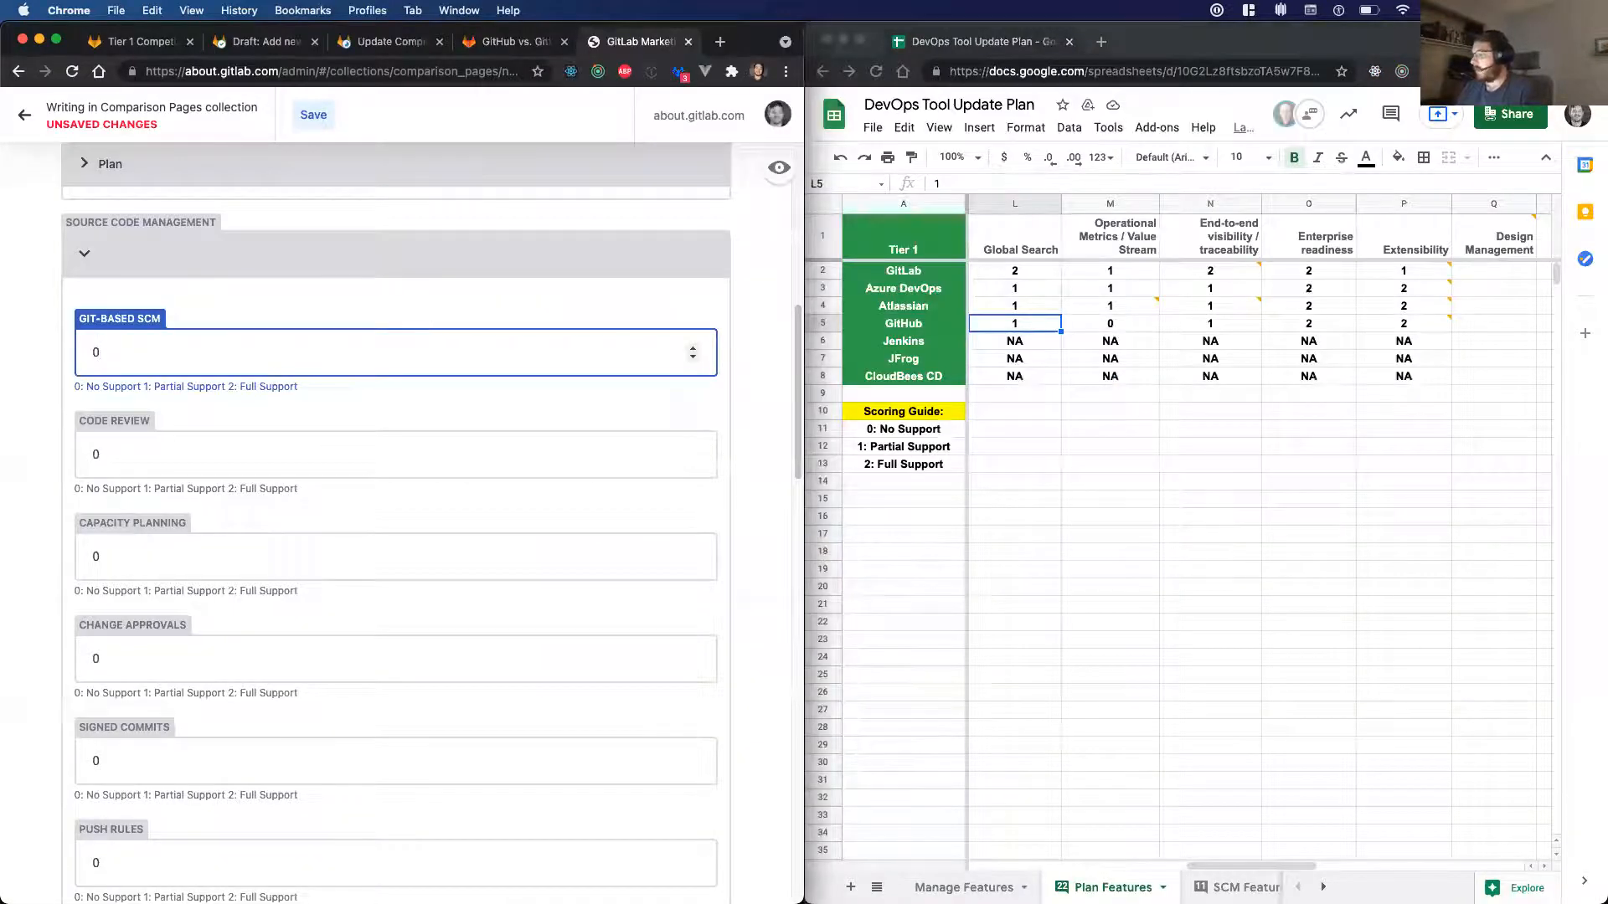
pyautogui.click(1230, 887)
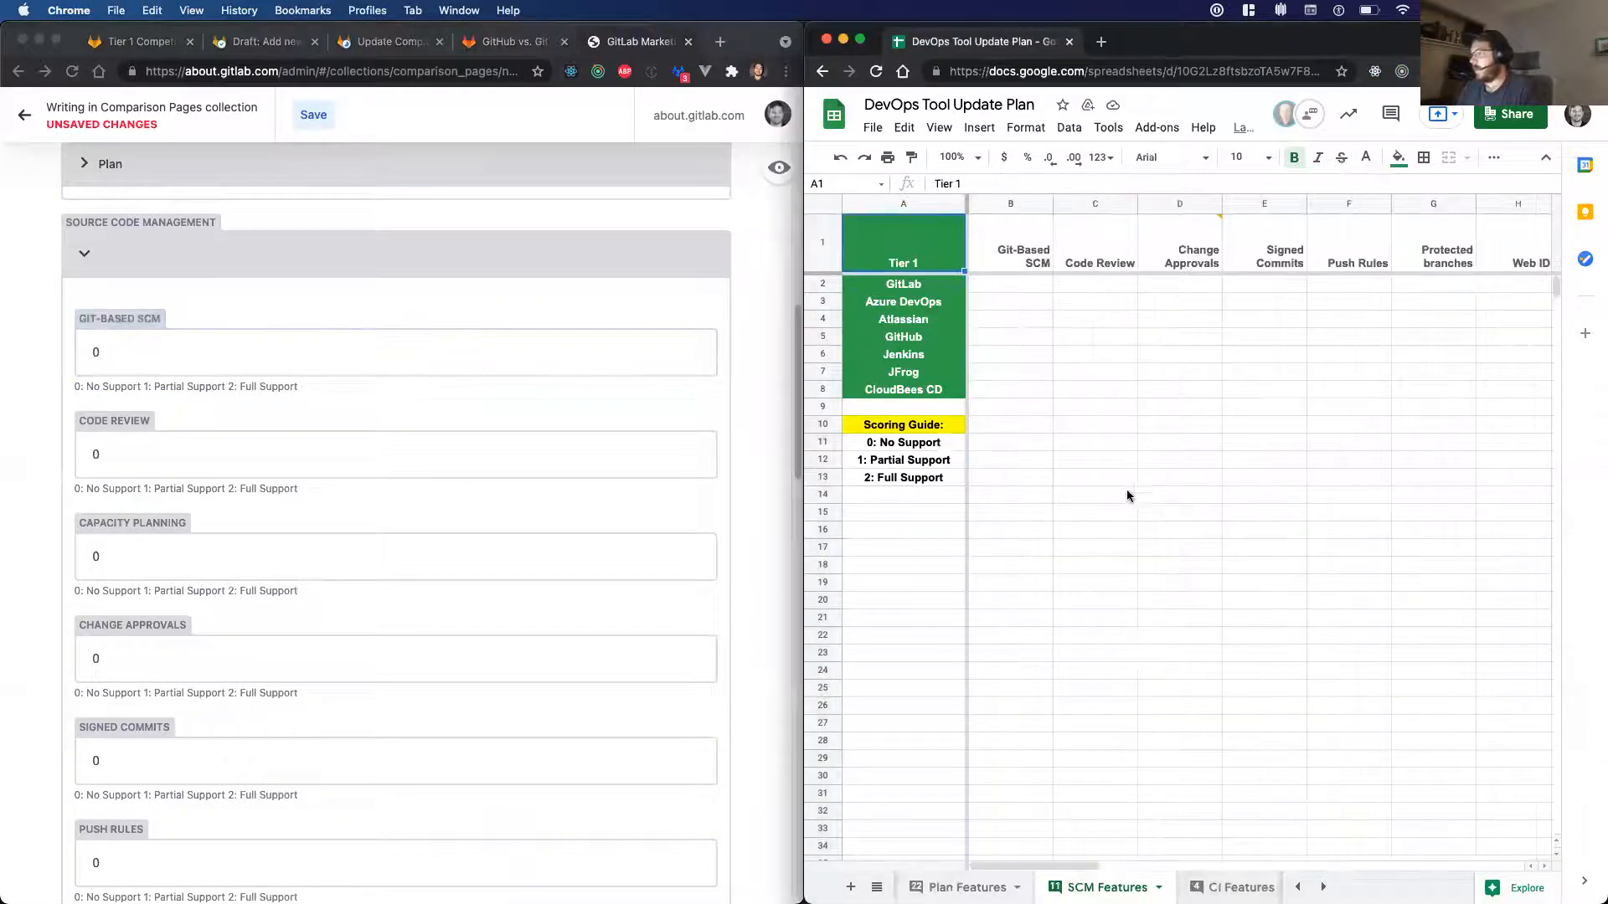
pyautogui.click(1035, 390)
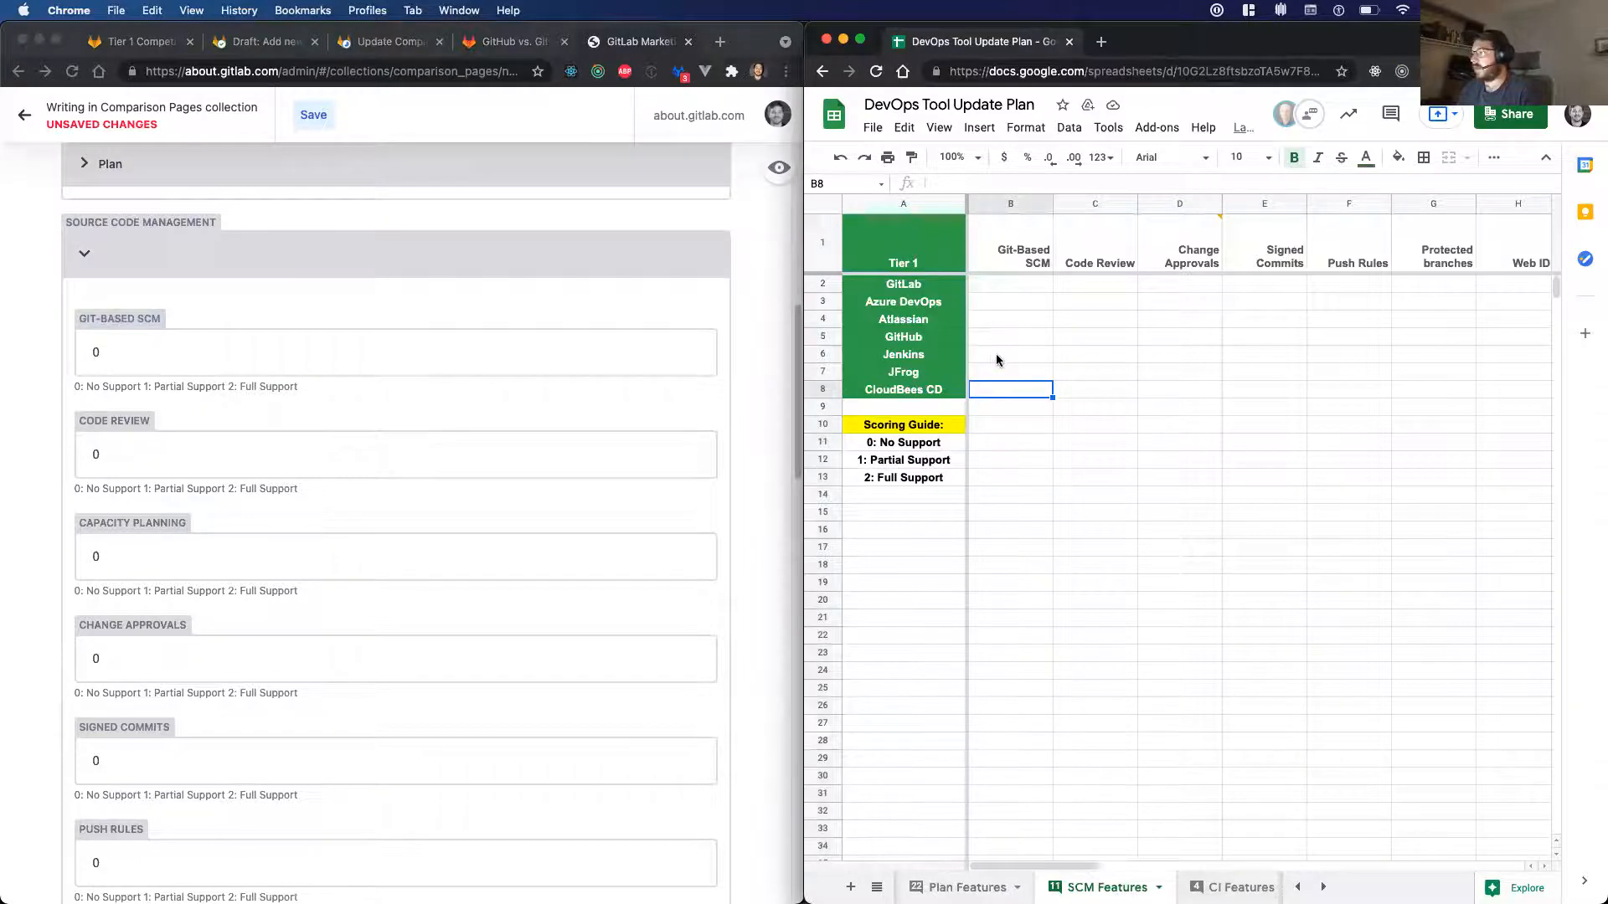
pyautogui.scroll(-3, 996, 360)
pyautogui.scroll(2, 966, 323)
# - Set the Source Code Management scores to 0 for Git-Based SCM, 1 for Code Review and 2 for Capacity Planning
pyautogui.click(350, 339)
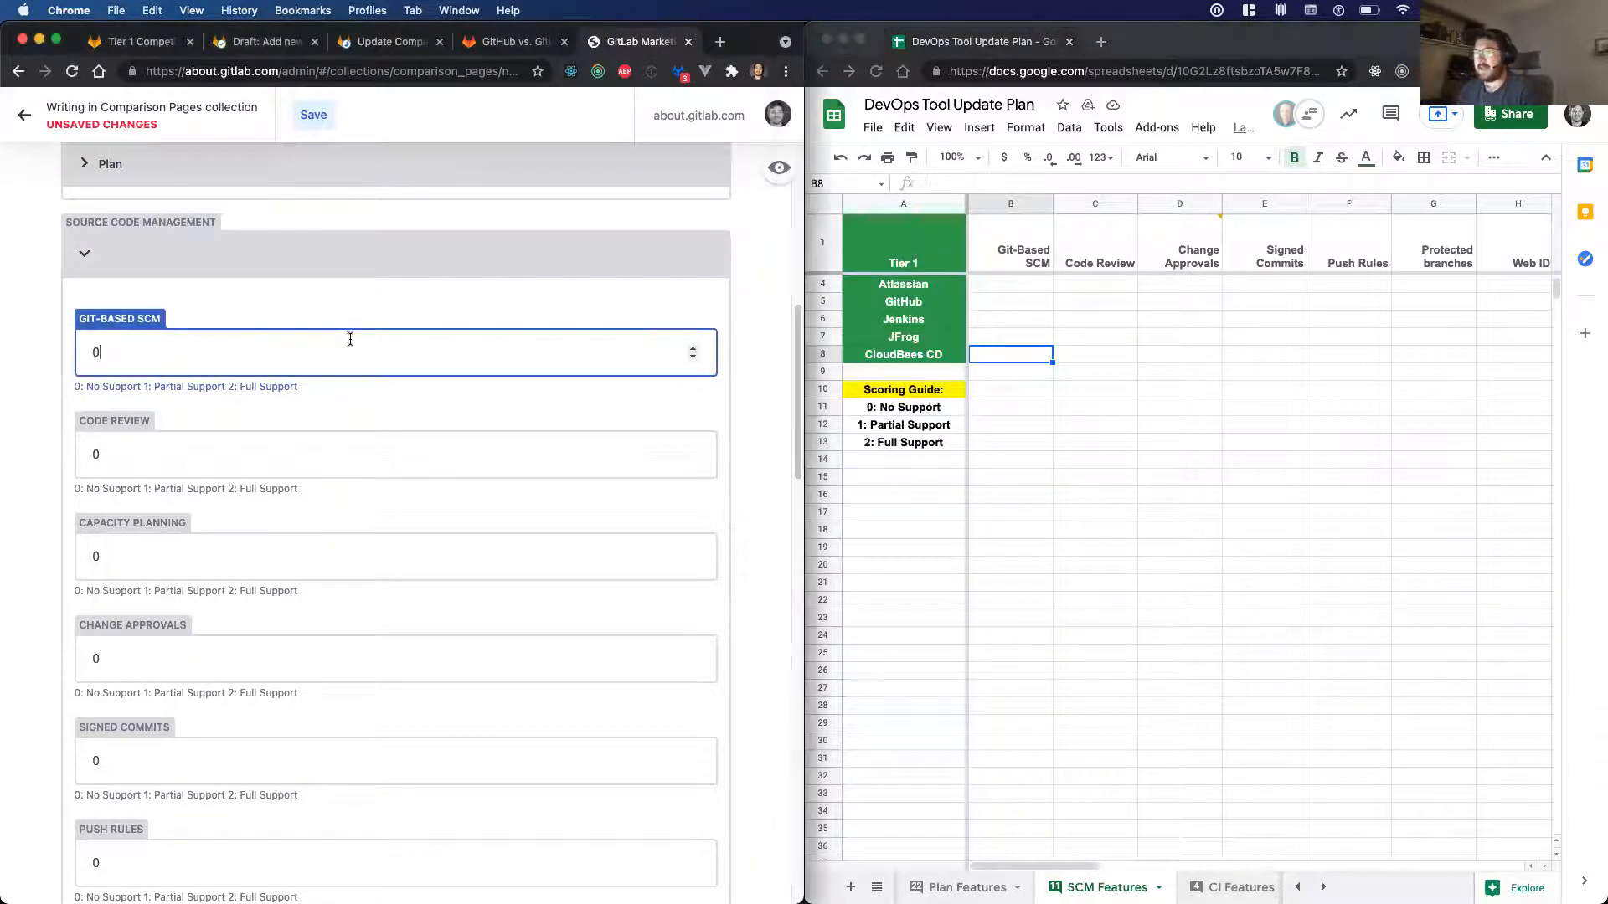
pyautogui.press('BackSpace')
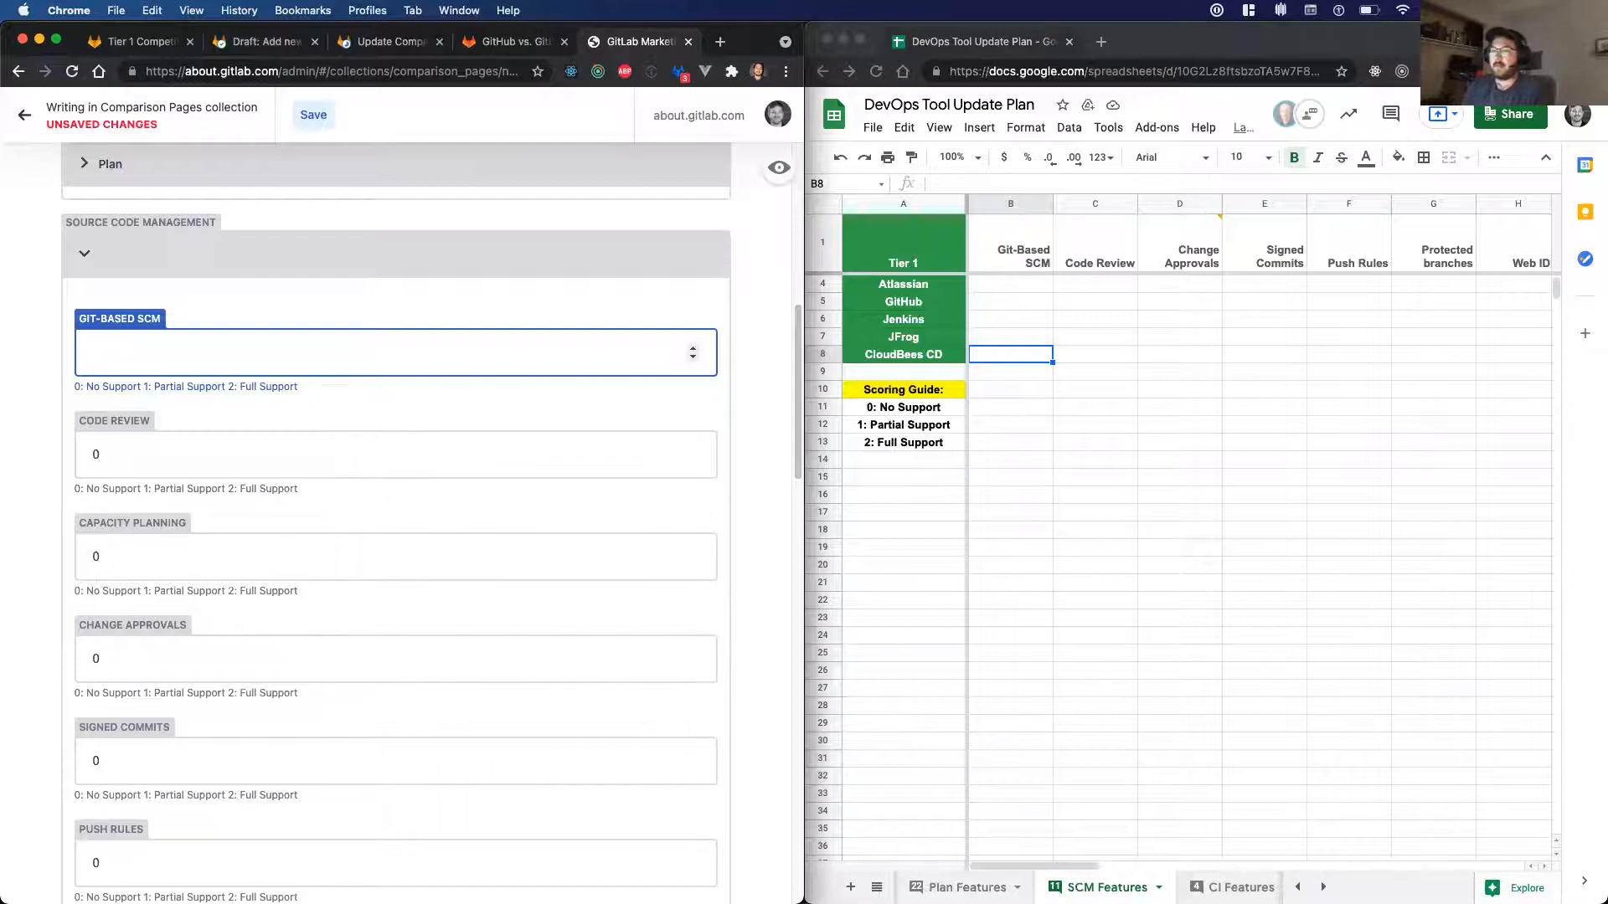
pyautogui.press('Tab')
pyautogui.write('1')
pyautogui.press('Tab')
pyautogui.press('Tab')
# - Try to save the entry with a Change Approvals score of 3, and replace the score with 10
pyautogui.write('3')
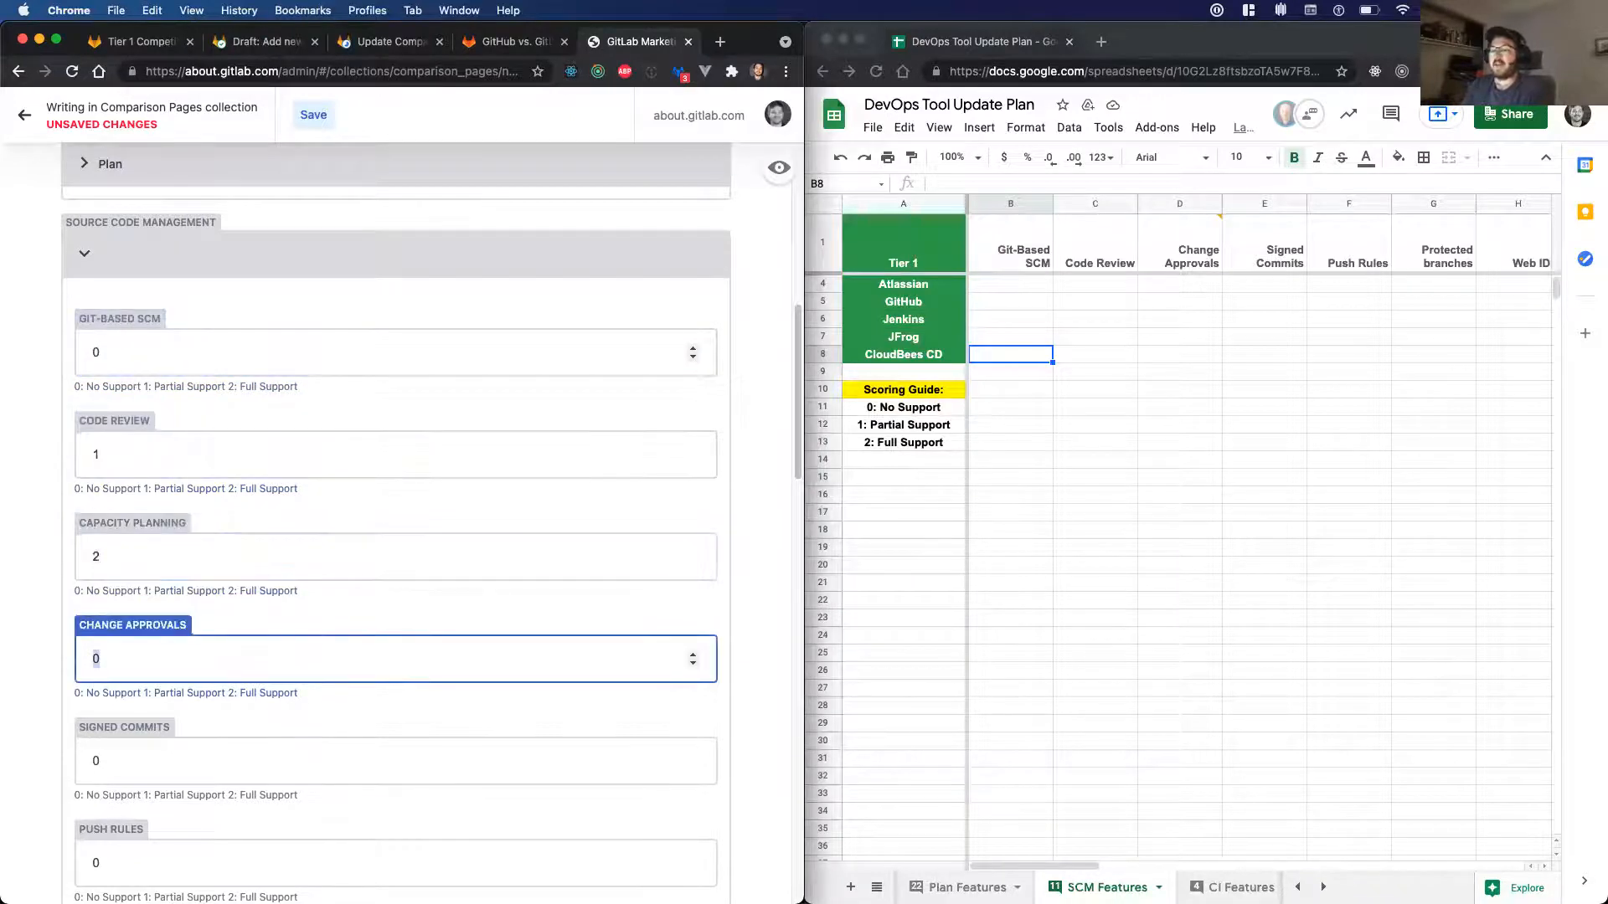
pyautogui.press('Tab')
pyautogui.click(227, 675)
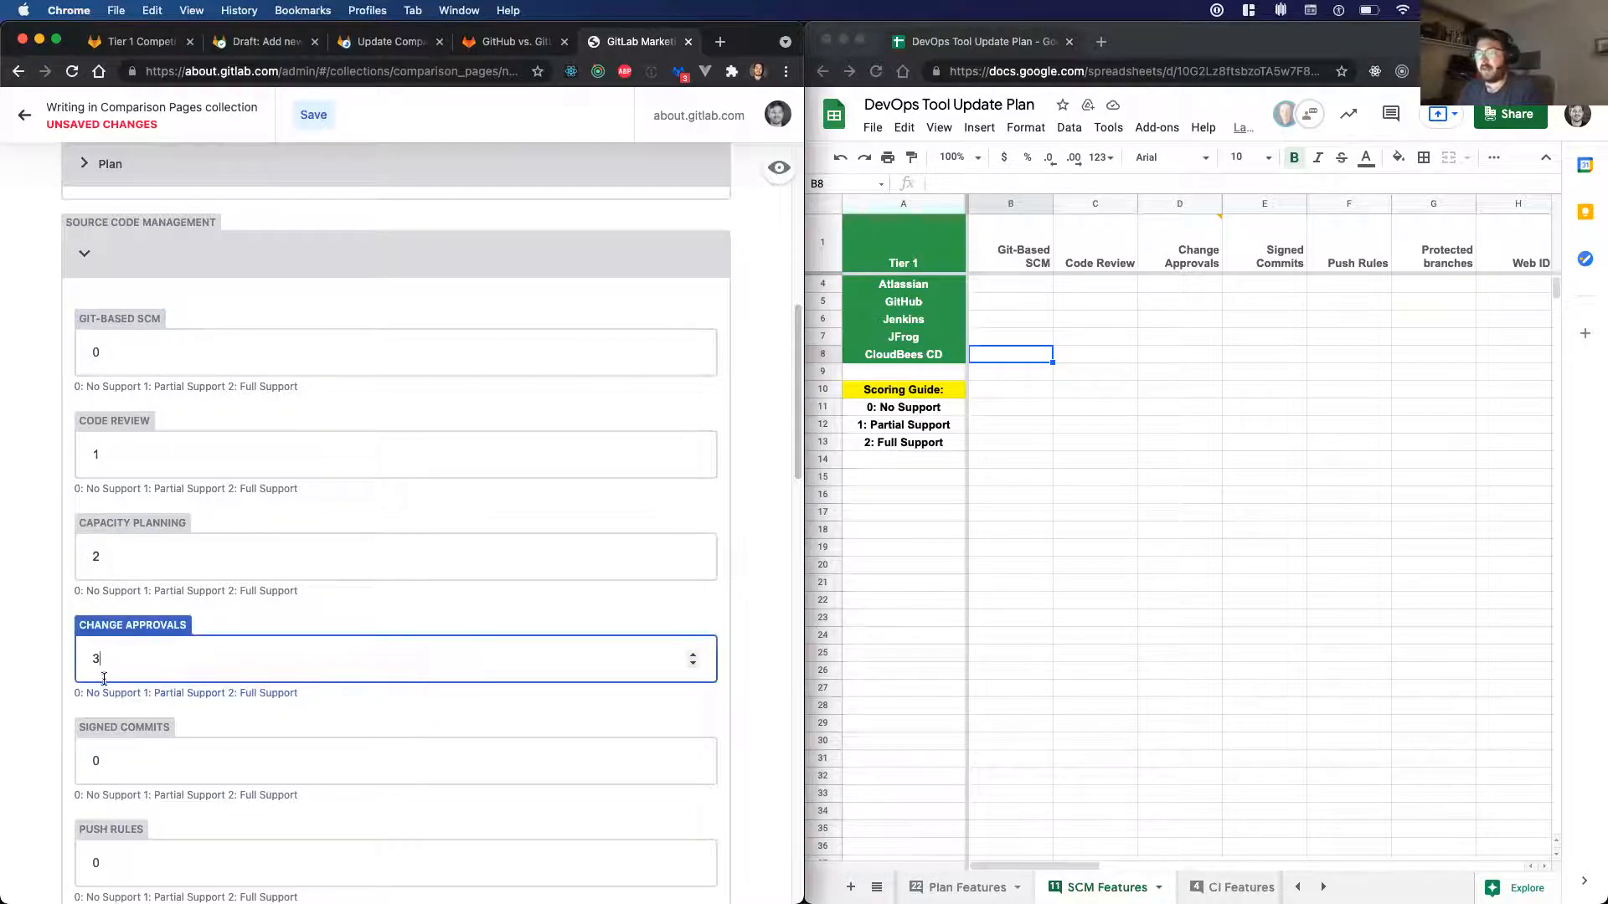
pyautogui.scroll(-2, 239, 665)
pyautogui.scroll(4, 240, 662)
pyautogui.click(306, 125)
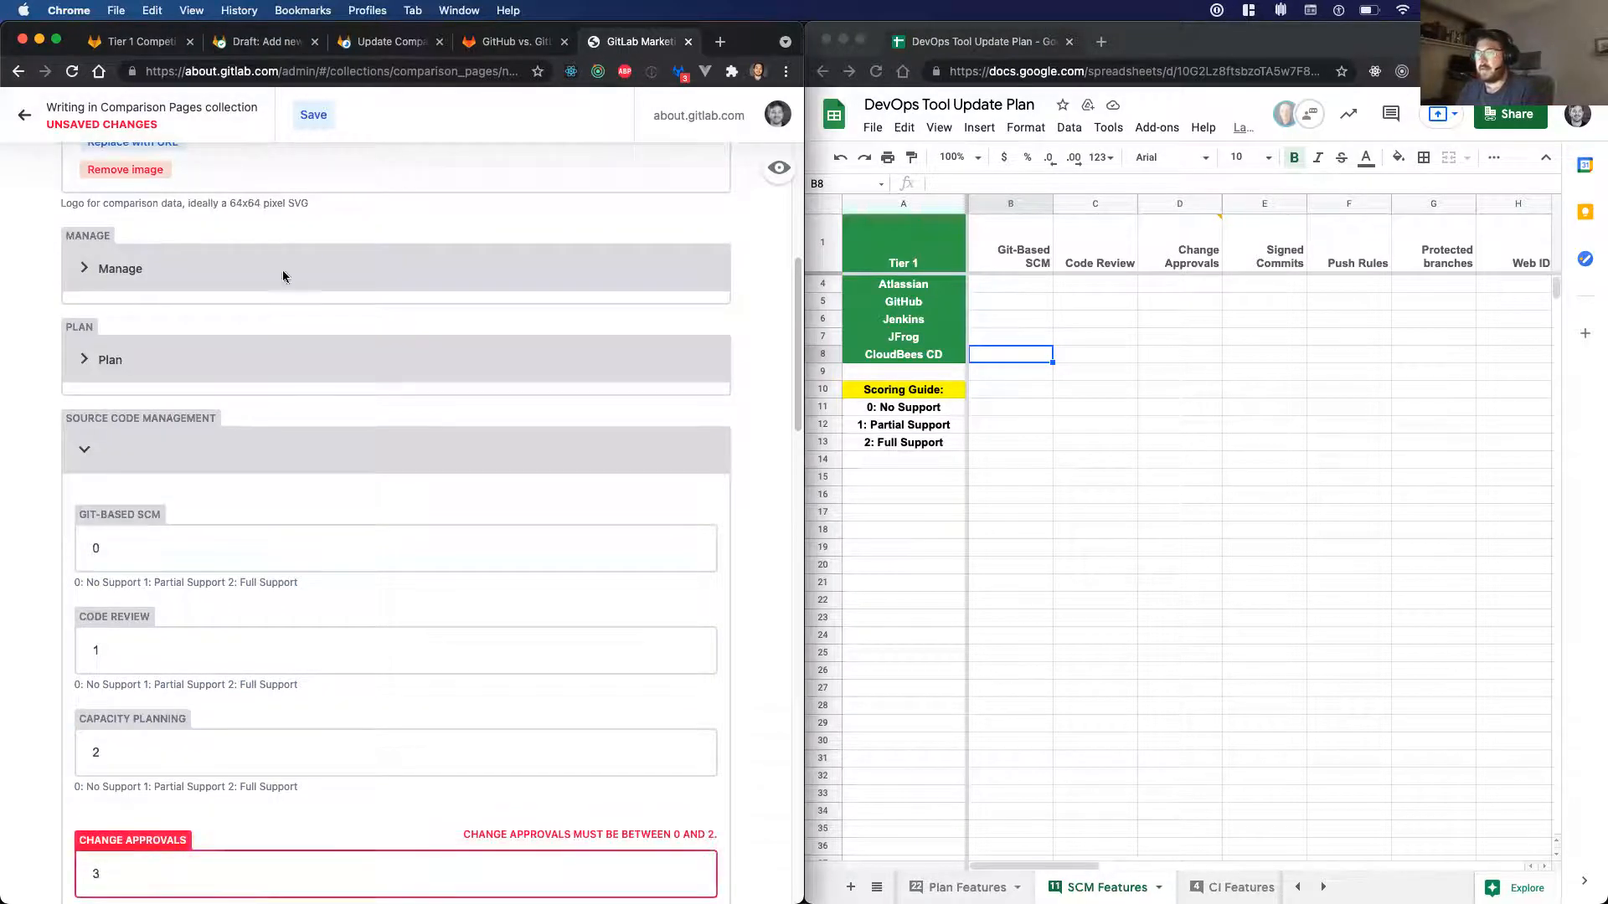
pyautogui.scroll(-2, 178, 742)
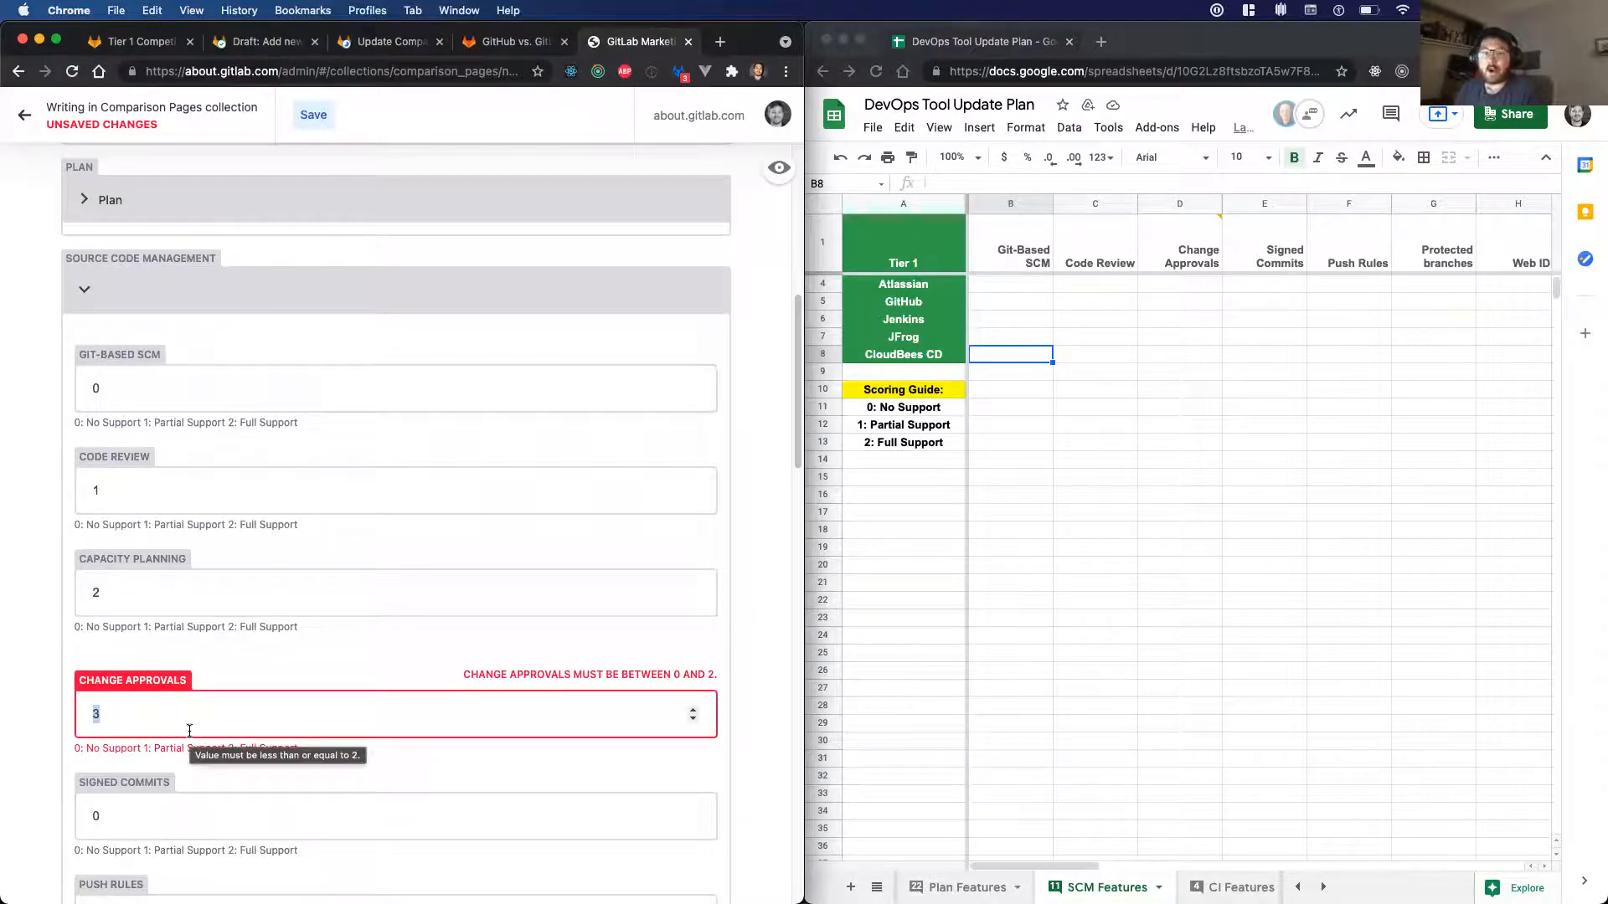
pyautogui.click(107, 708)
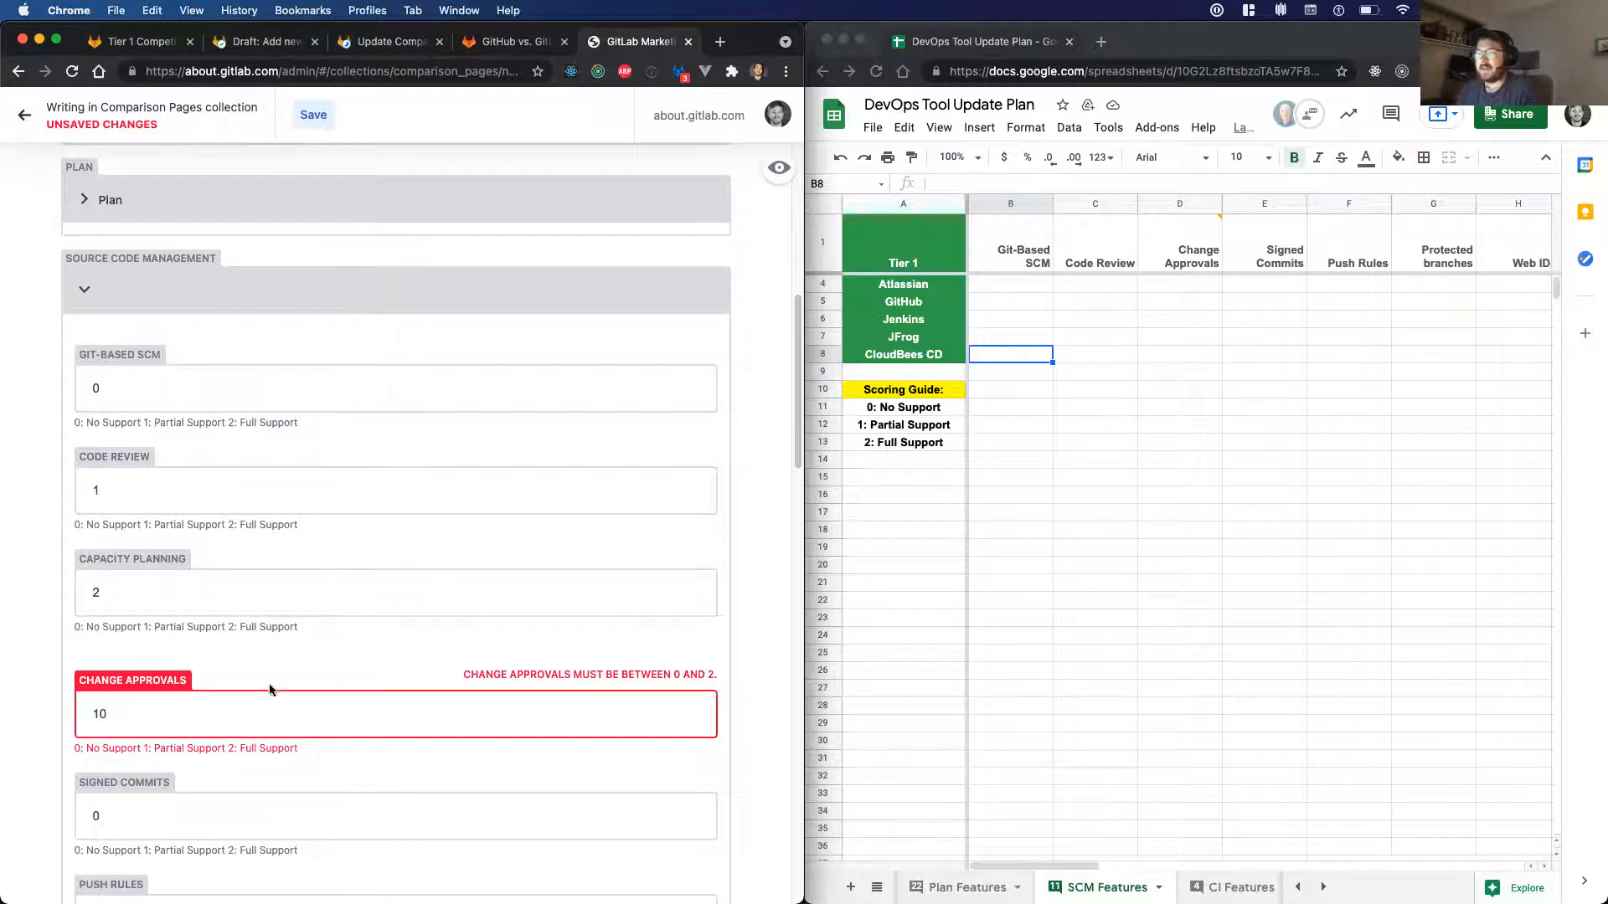
# - Set the Change Approvals score to 2 and save the BitBucket entry
pyautogui.moveTo(233, 712); pyautogui.dragTo(77, 716)
pyautogui.write('2')
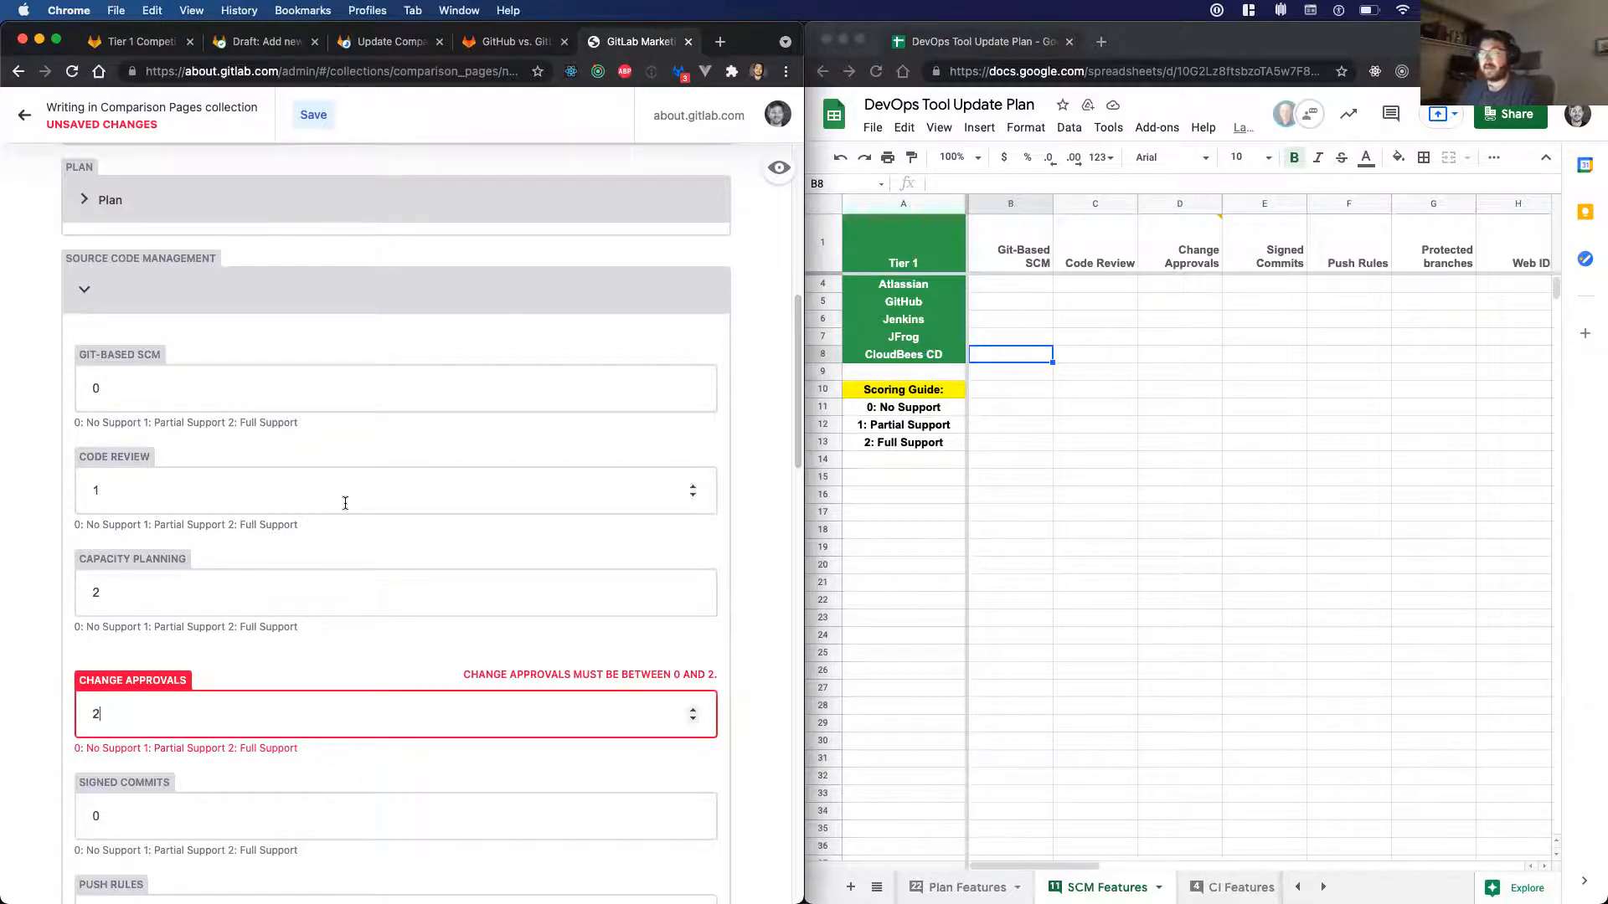
pyautogui.click(352, 592)
pyautogui.click(314, 114)
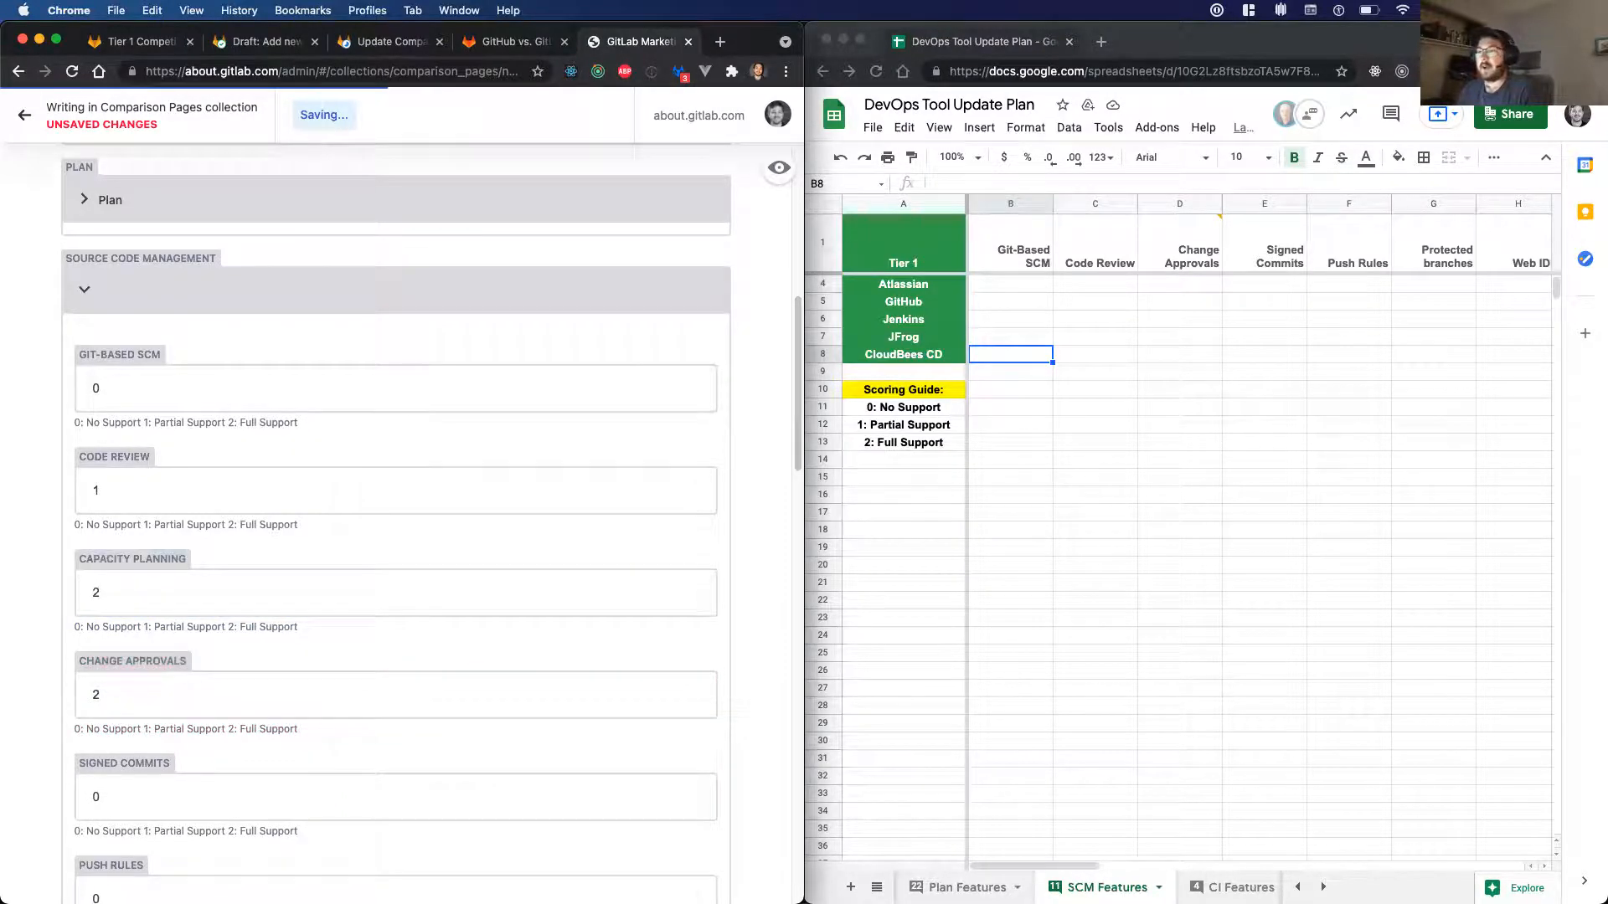
# - Widen the browser window to the full screen and return to the top of the 'Update Comparison Pages "github"' merge request overview
pyautogui.moveTo(691, 900)
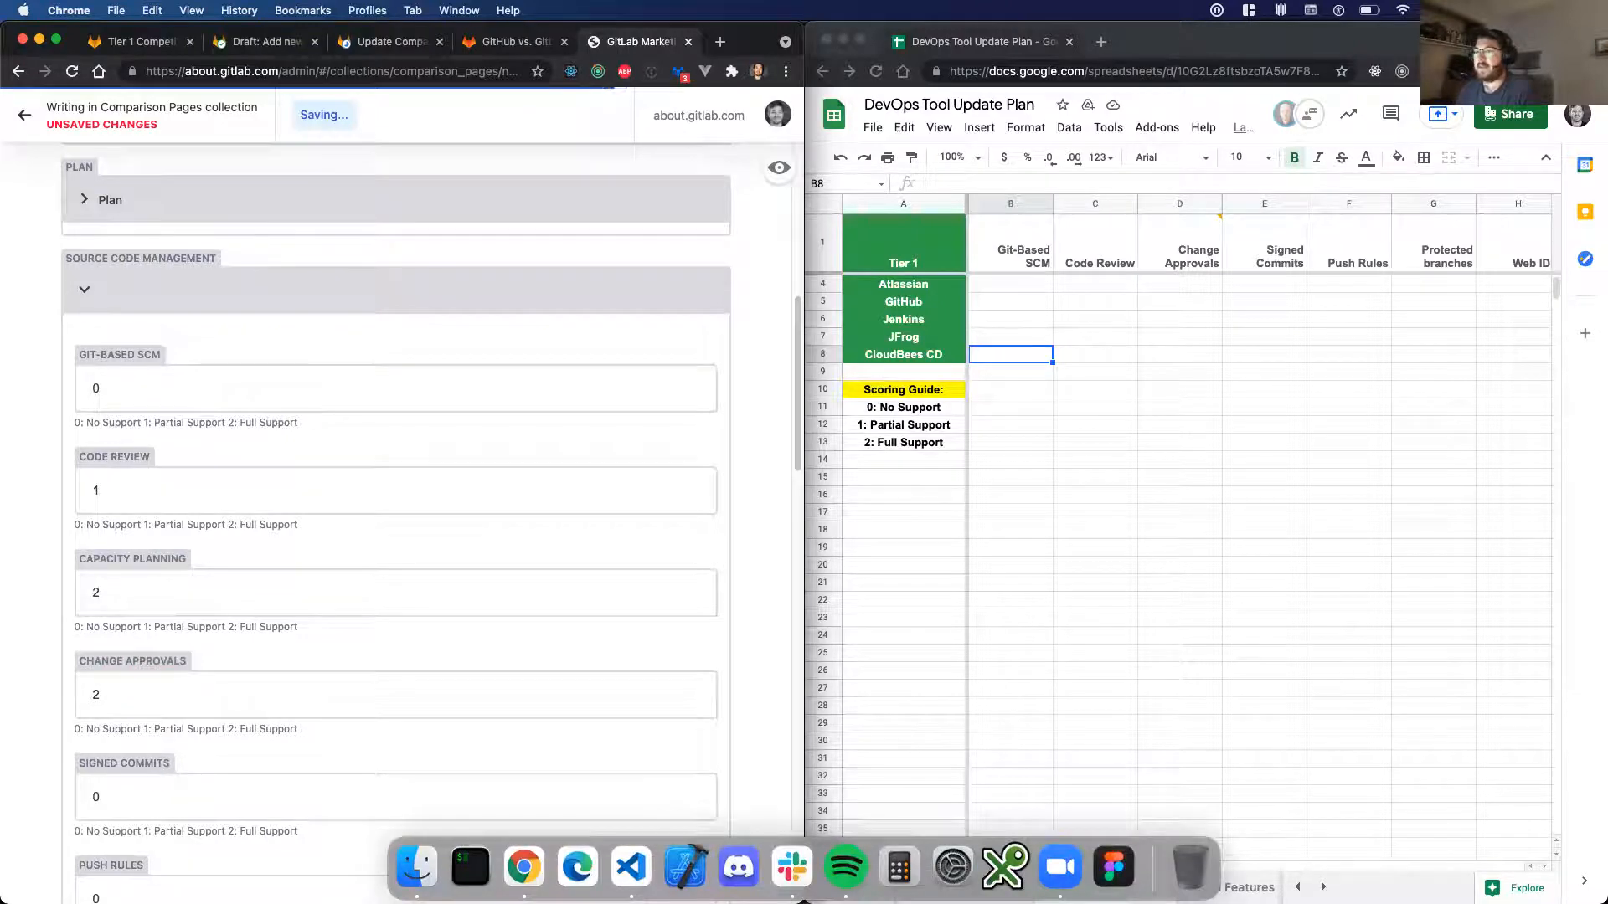
pyautogui.moveTo(802, 216); pyautogui.dragTo(1599, 226)
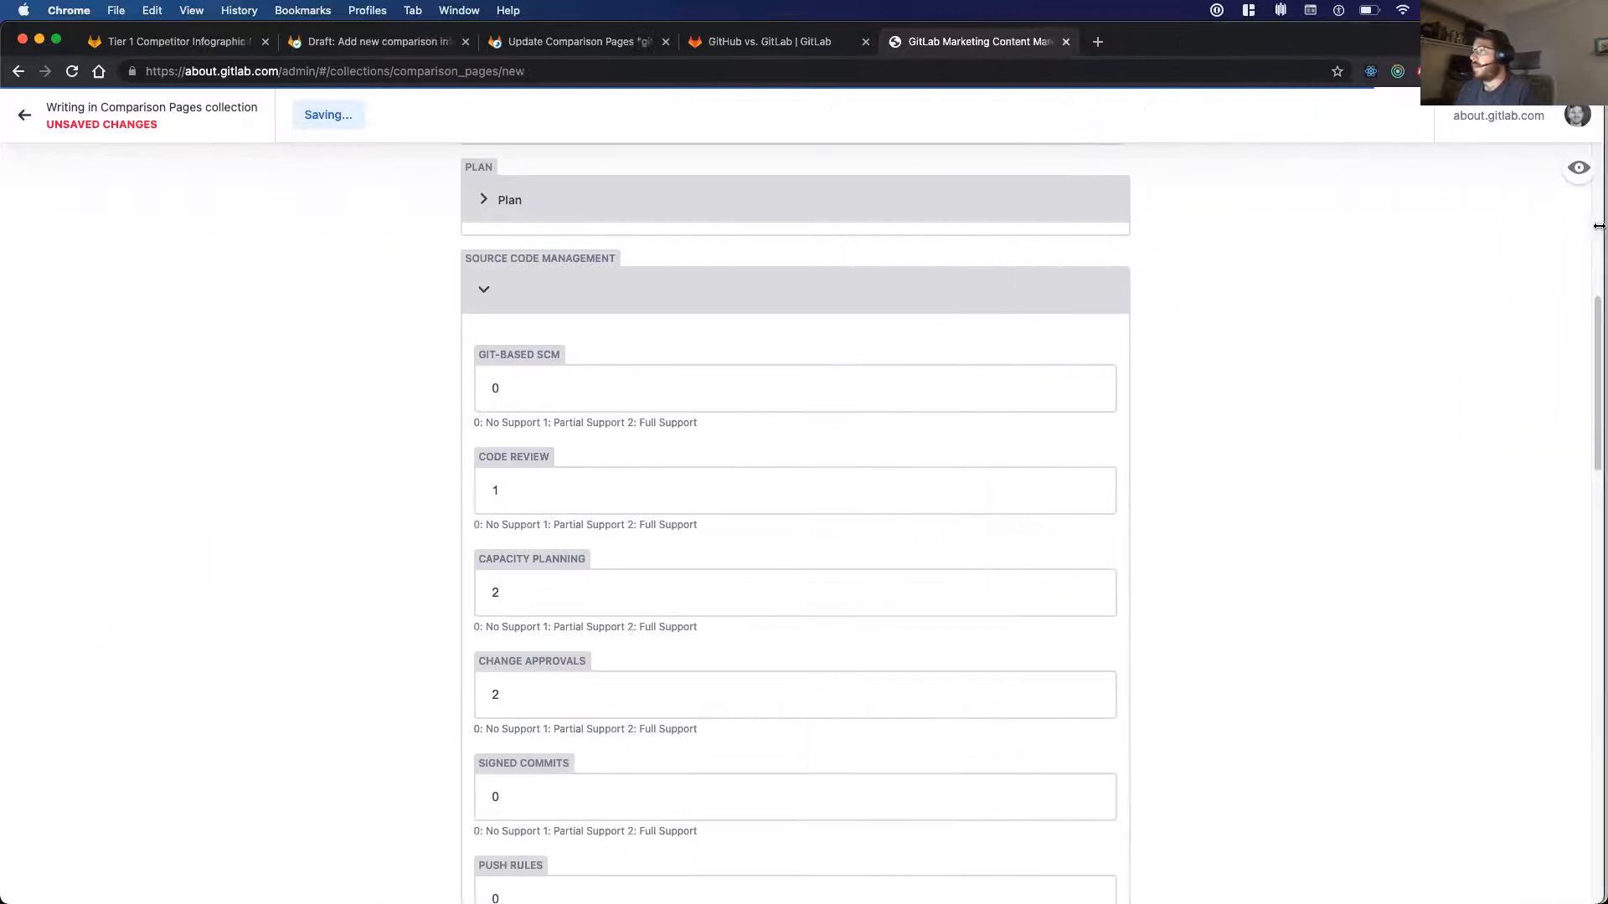
pyautogui.click(576, 41)
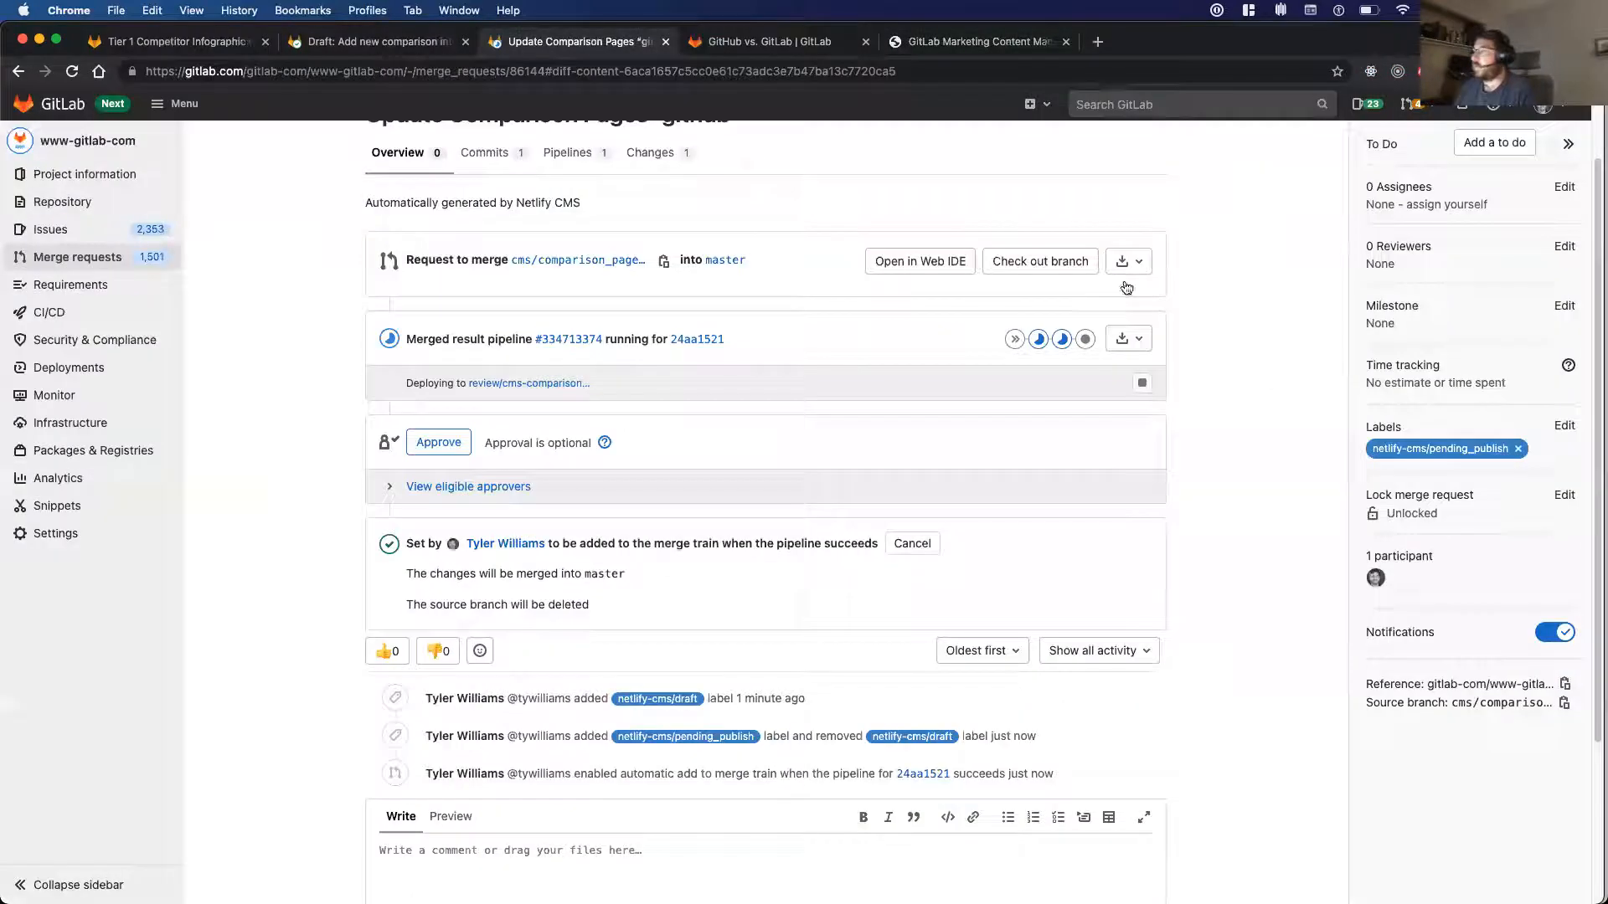
pyautogui.scroll(2, 987, 291)
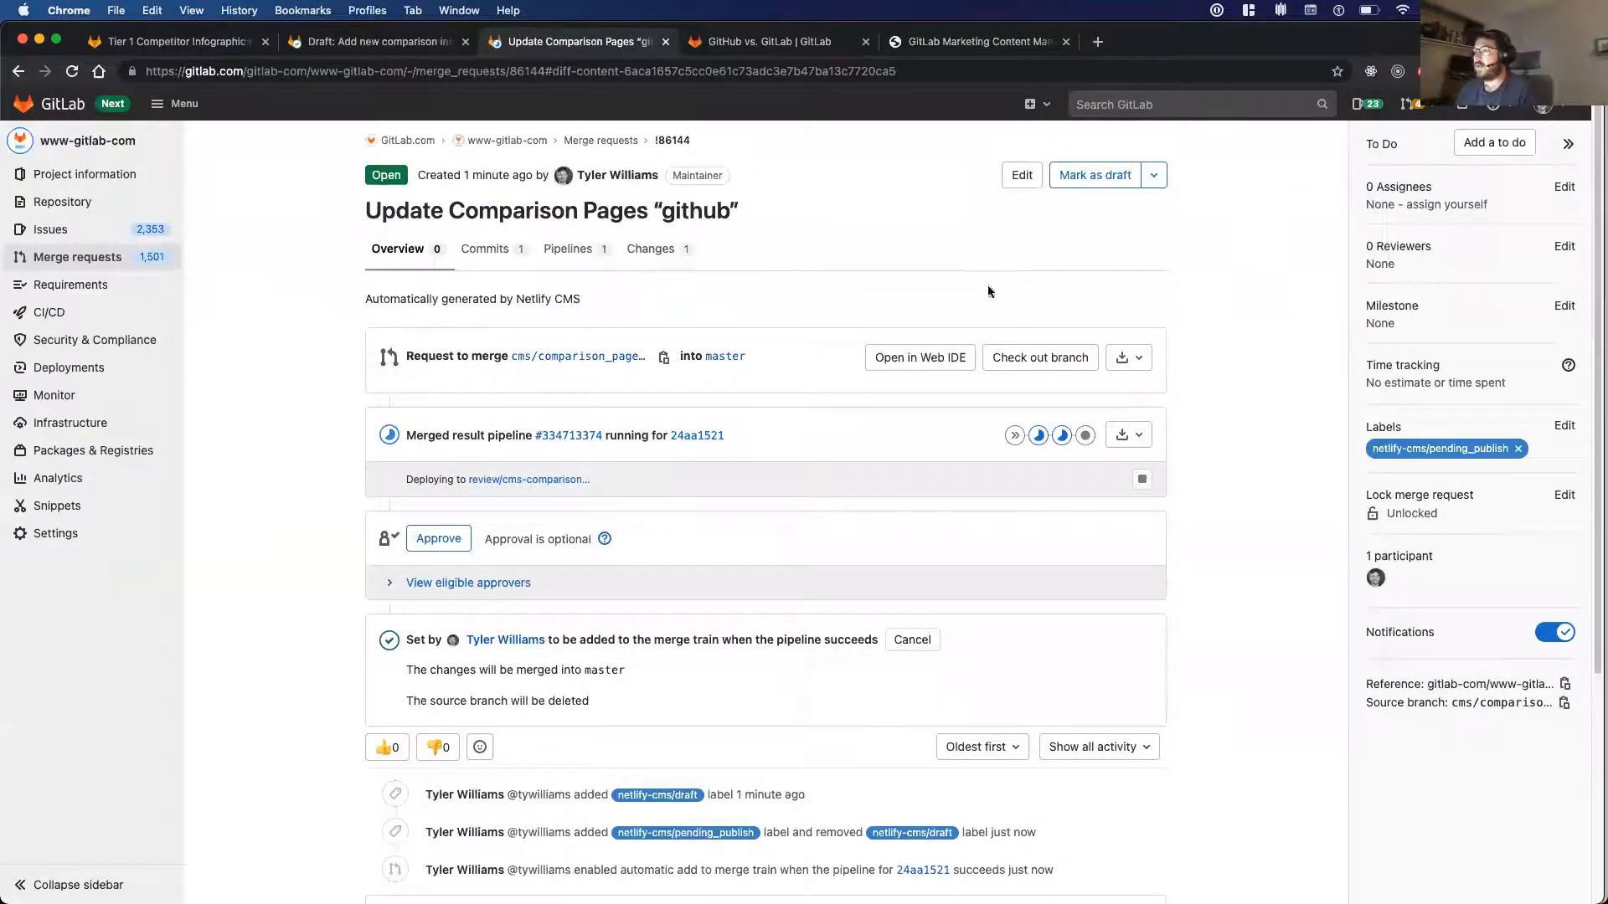
pyautogui.click(1405, 109)
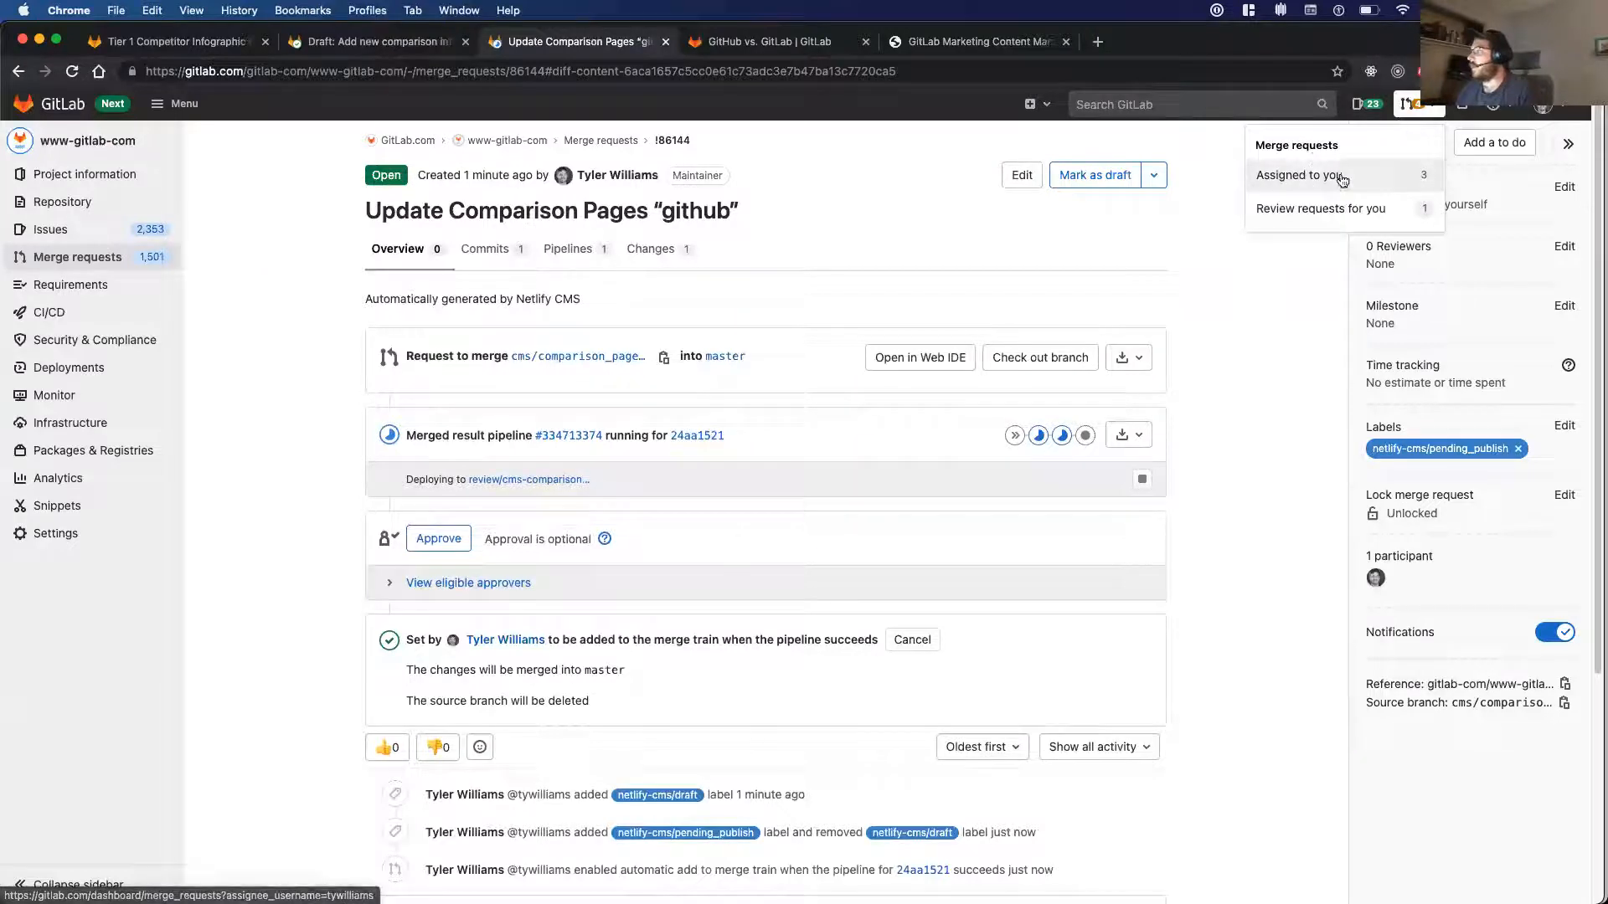
pyautogui.click(1224, 385)
pyautogui.click(1419, 112)
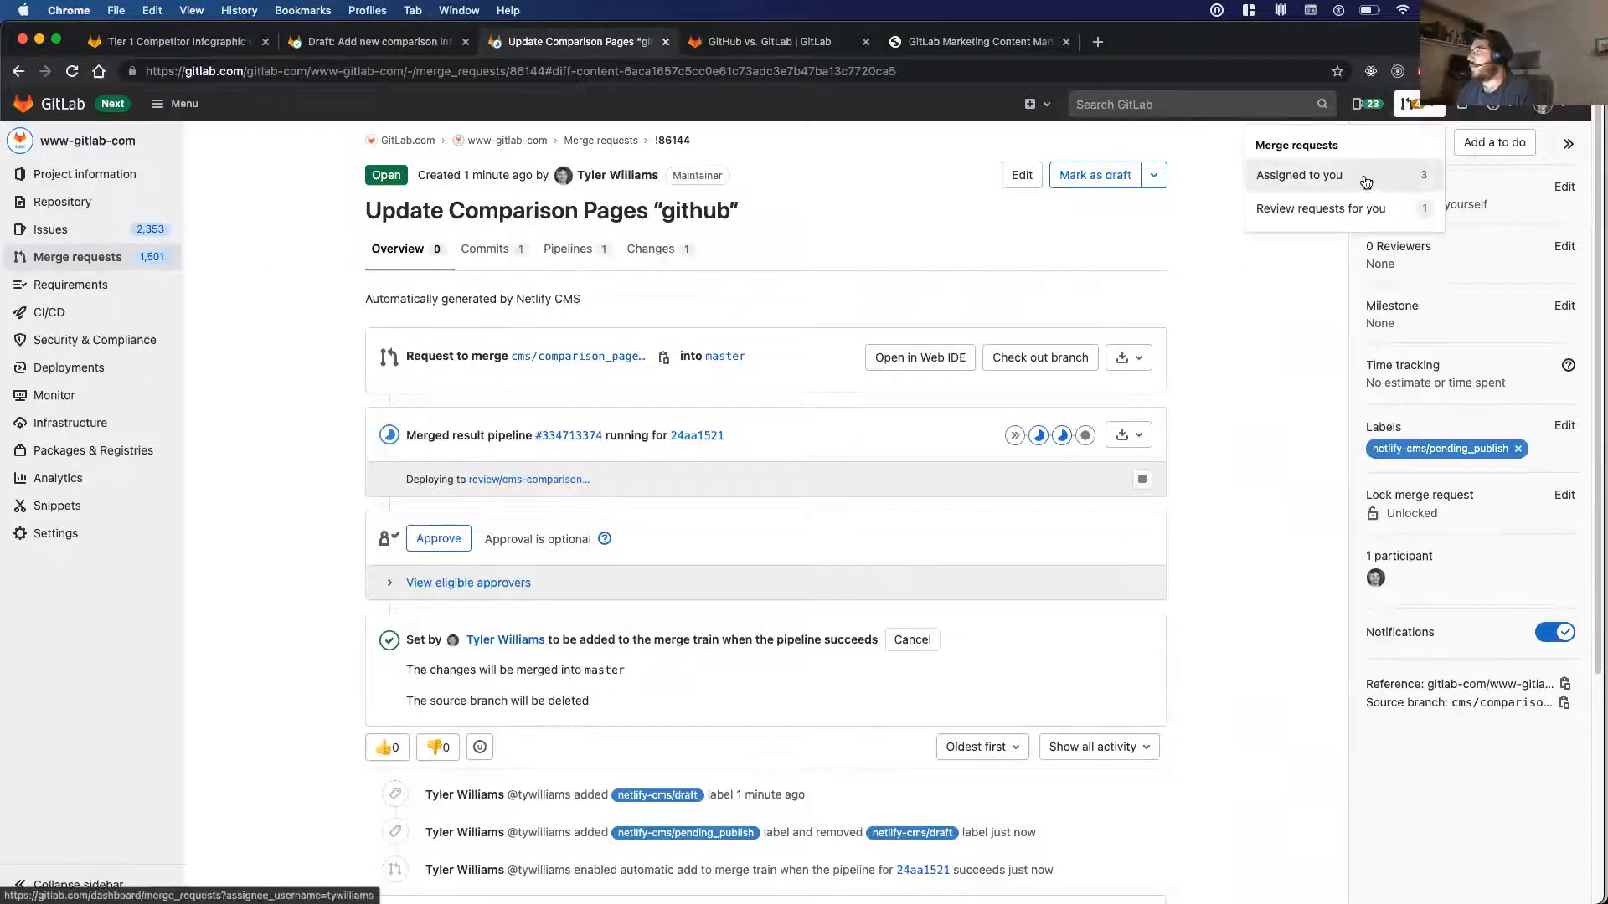
pyautogui.click(48, 113)
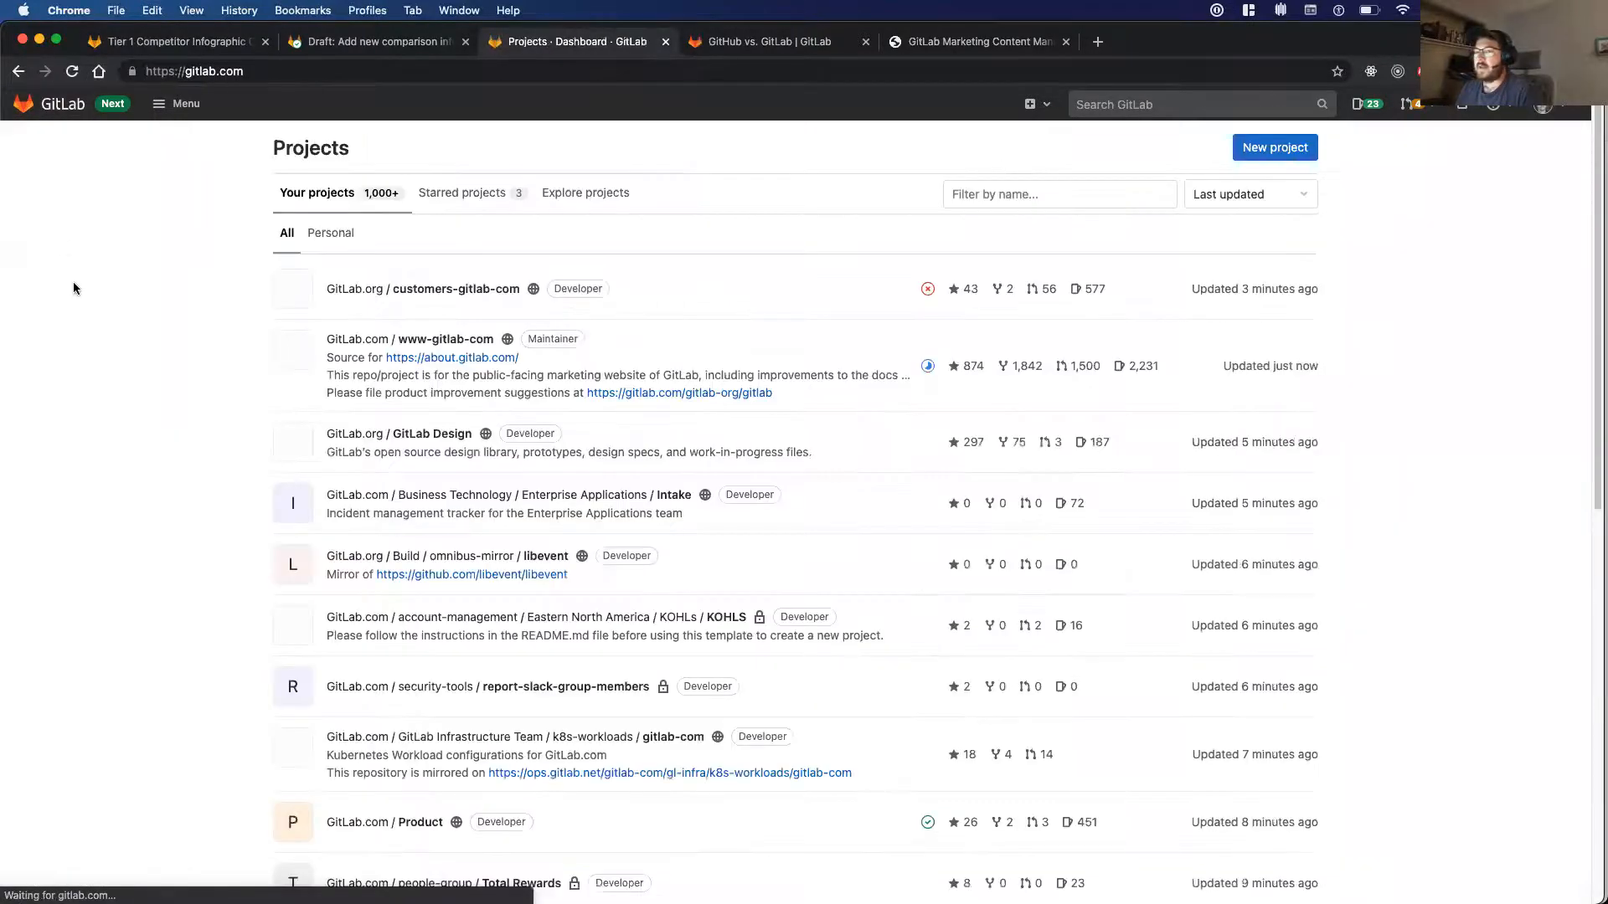
pyautogui.tripleClick(147, 370)
pyautogui.click(18, 71)
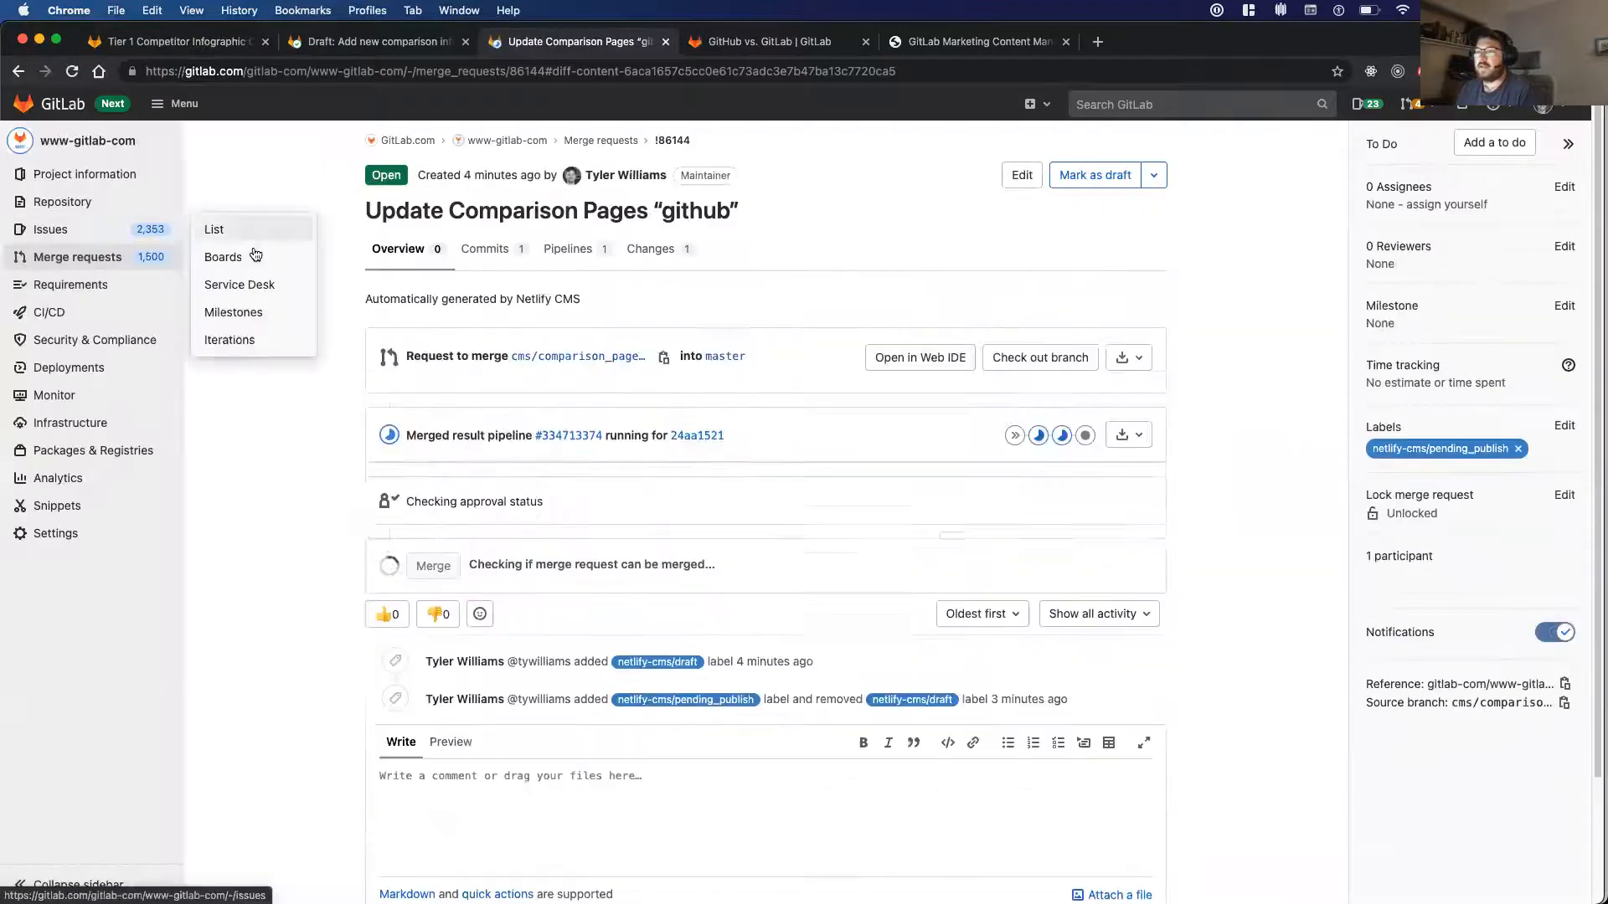
# - List the www-gitlab-com project's open merge requests and filter them by the netlify-cms/pending_publish label
pyautogui.click(57, 262)
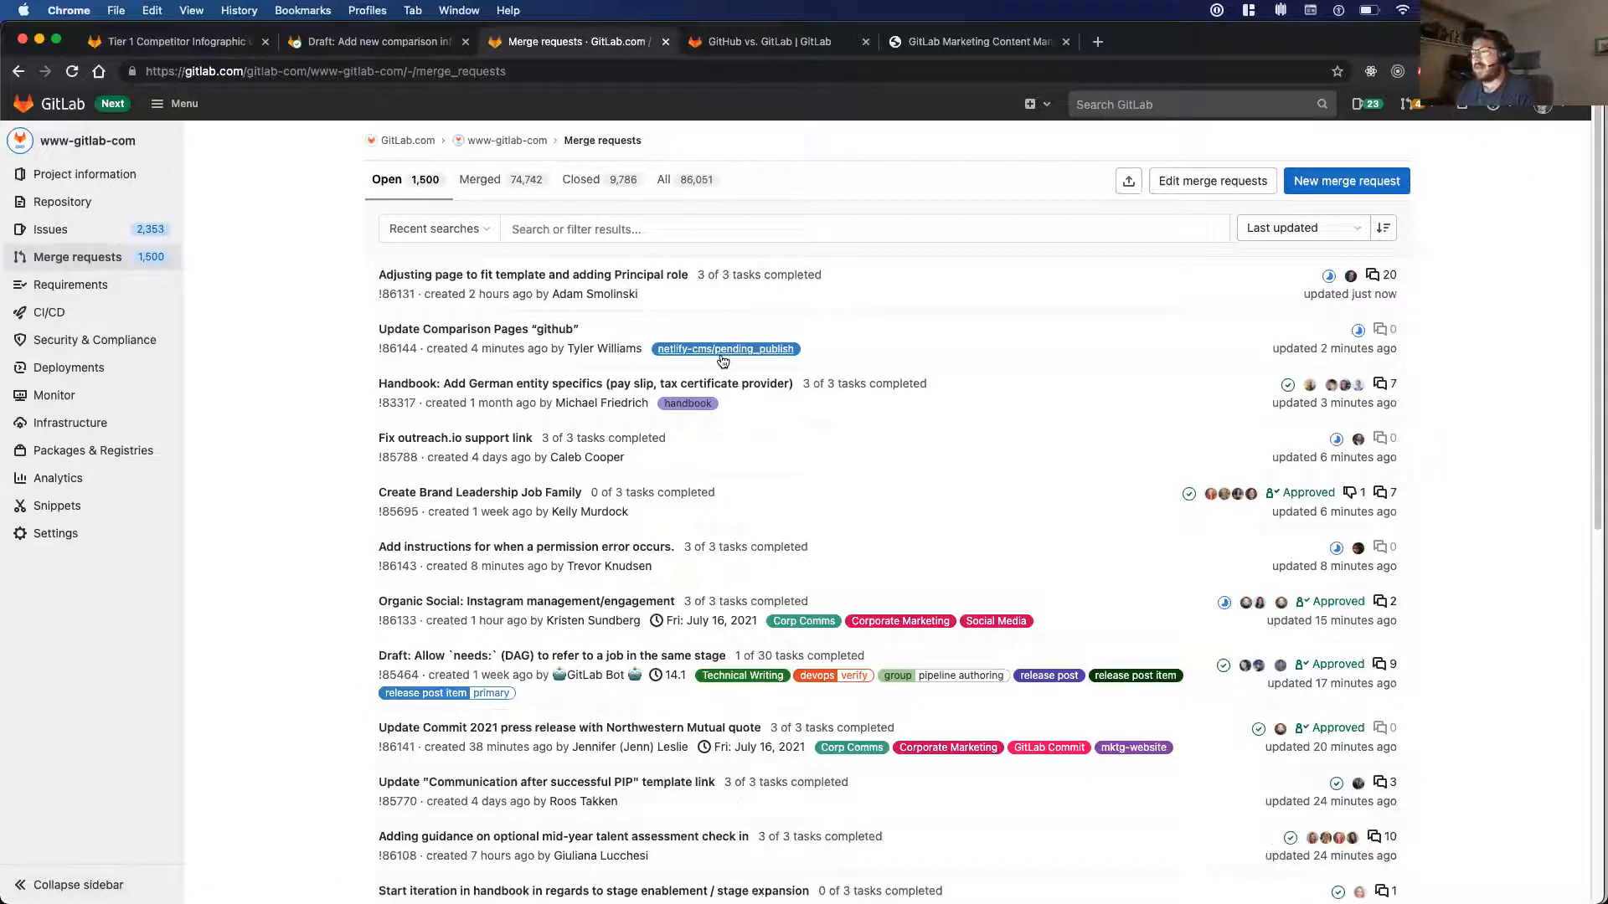
pyautogui.click(751, 350)
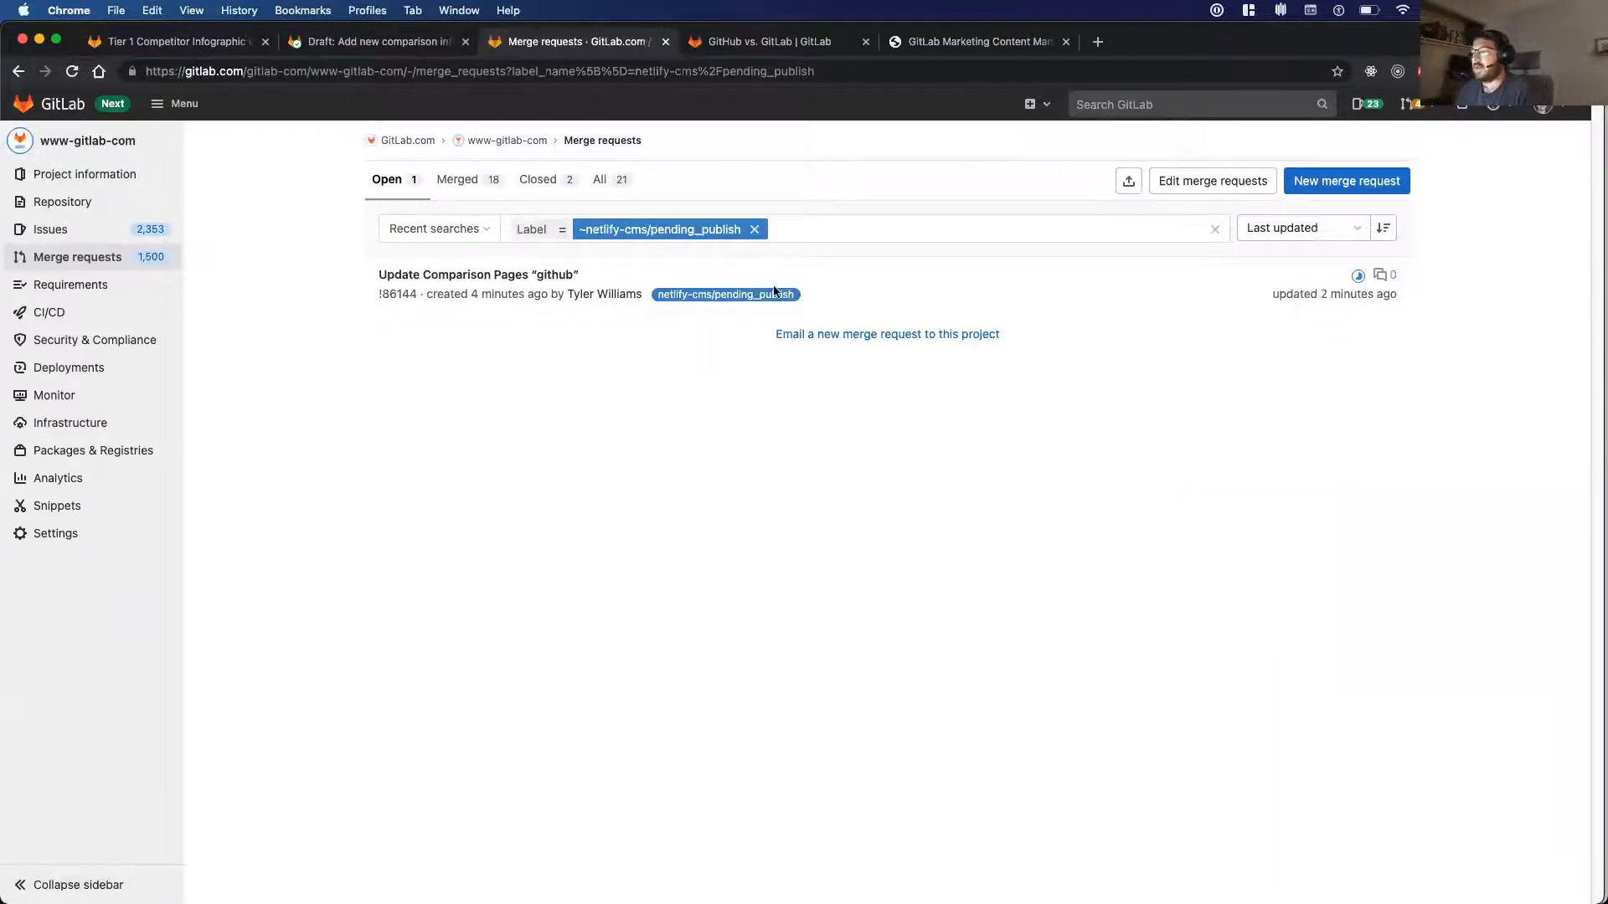
# - Change the merge request list's label filter to netlify-cms/draft and run the search
pyautogui.click(774, 229)
pyautogui.press('BackSpace')
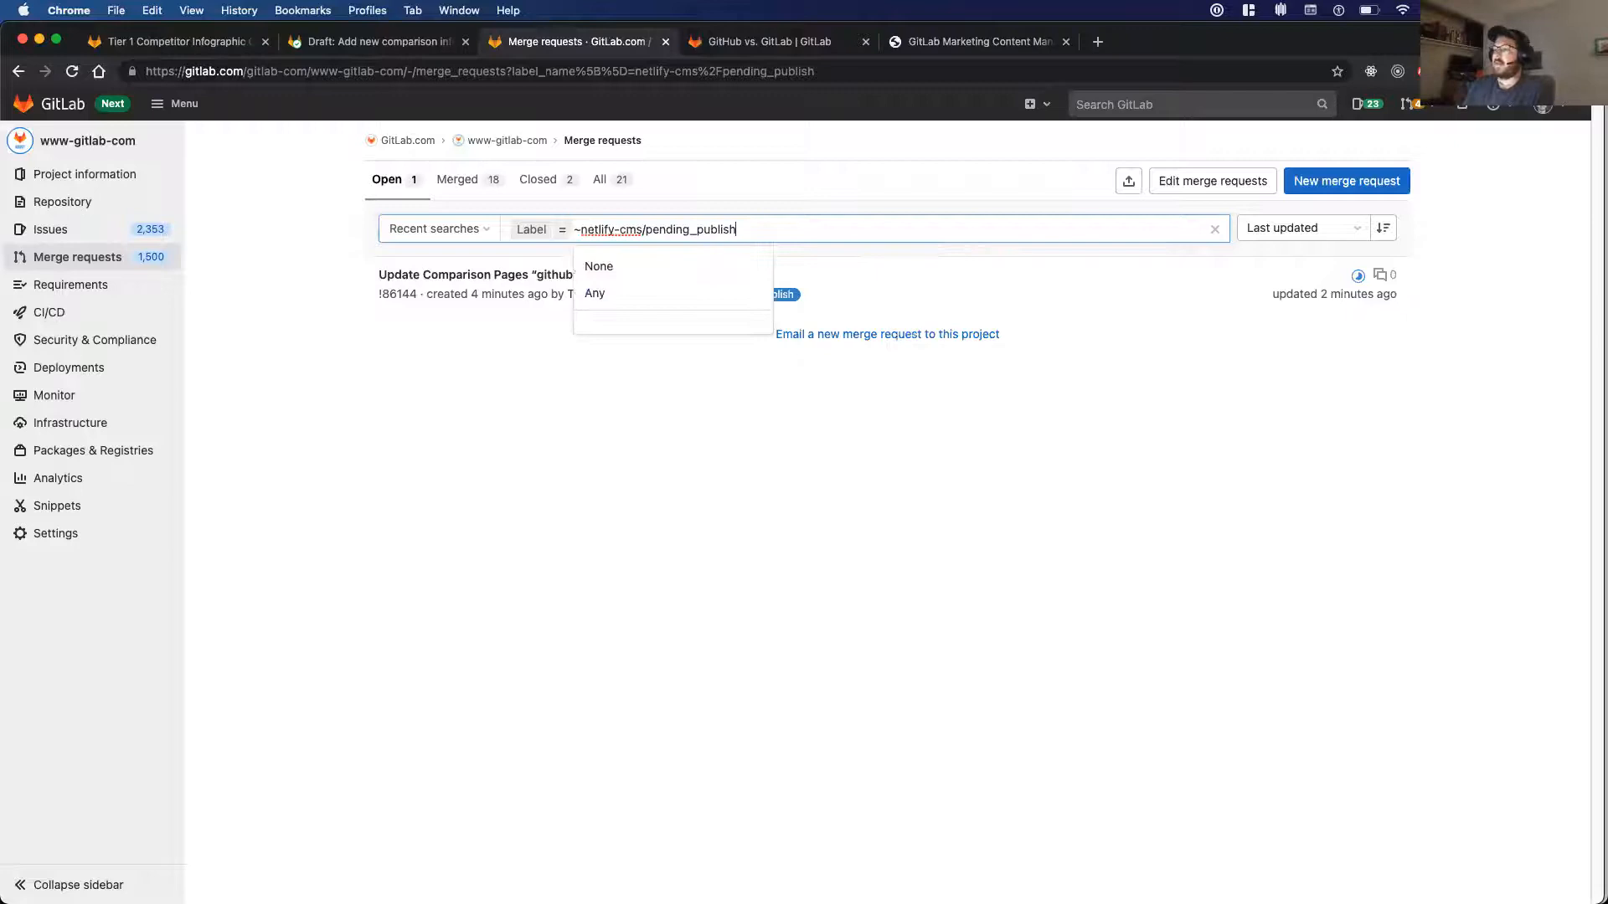
pyautogui.press('BackSpace')
pyautogui.press('BackSpace')
pyautogui.press('BackSpace')
pyautogui.press('BackSpace')
pyautogui.press('BackSpace')
pyautogui.press('BackSpace')
pyautogui.press('BackSpace')
pyautogui.press('BackSpace')
pyautogui.press('BackSpace')
pyautogui.press('BackSpace')
pyautogui.press('BackSpace')
pyautogui.press('BackSpace')
pyautogui.press('Down')
pyautogui.press('Down')
pyautogui.press('Down')
pyautogui.press('Return')
pyautogui.click(570, 395)
pyautogui.click(1022, 228)
pyautogui.press('Return')
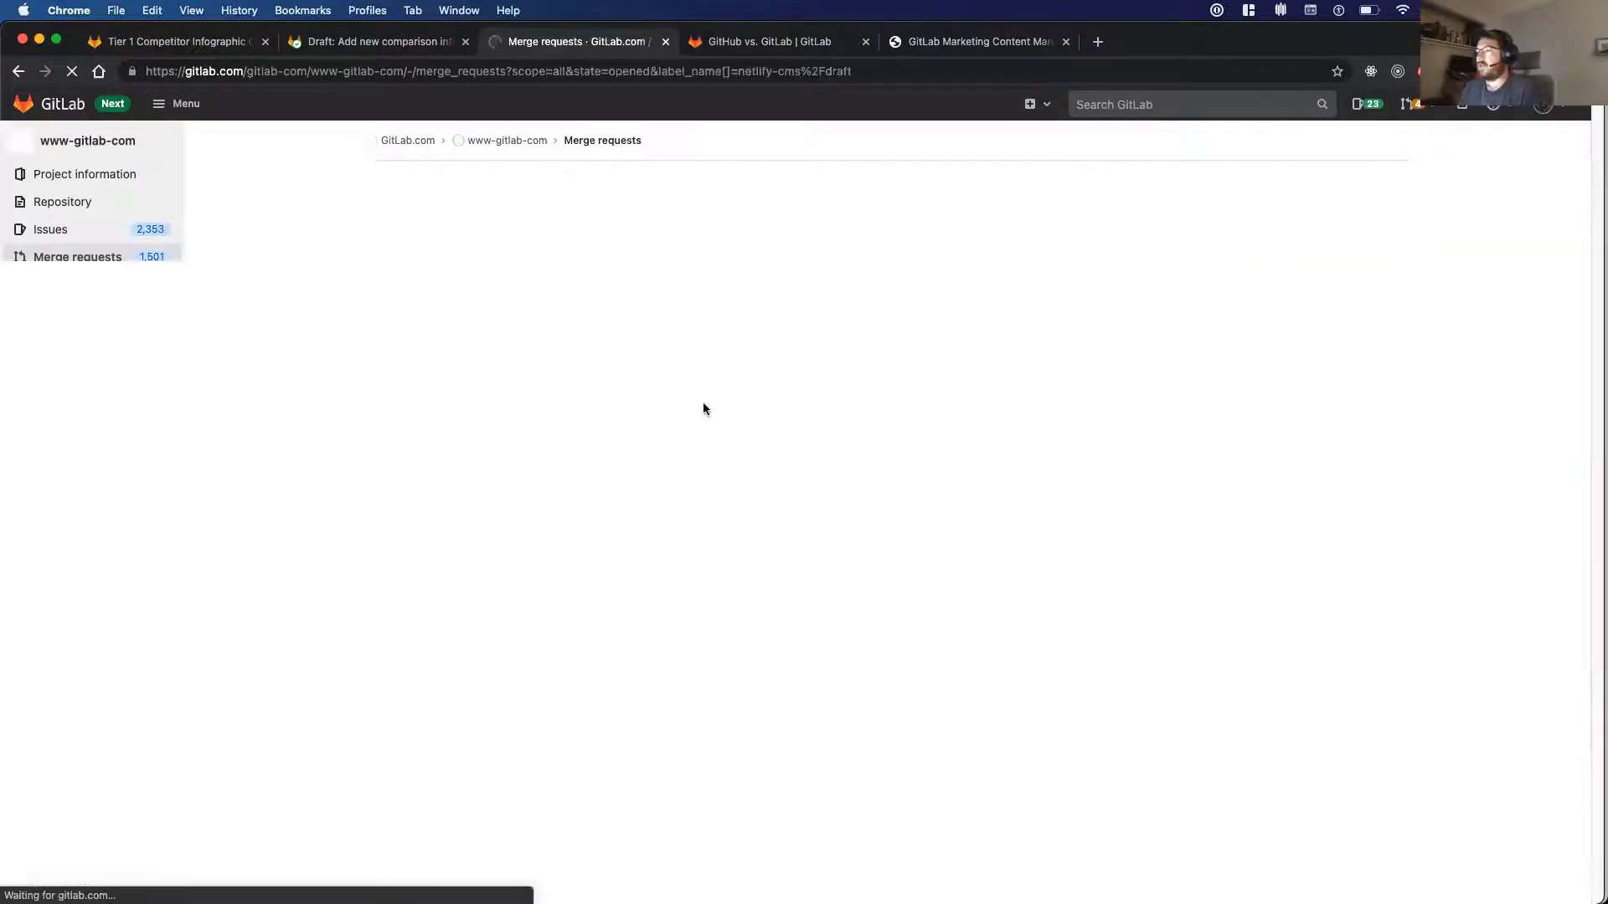
# - Review the bitbucket.yml changes in the 'Create Comparison Pages "bitbucket"' merge request, including file name, logo and scores, and return to its overview
pyautogui.click(407, 274)
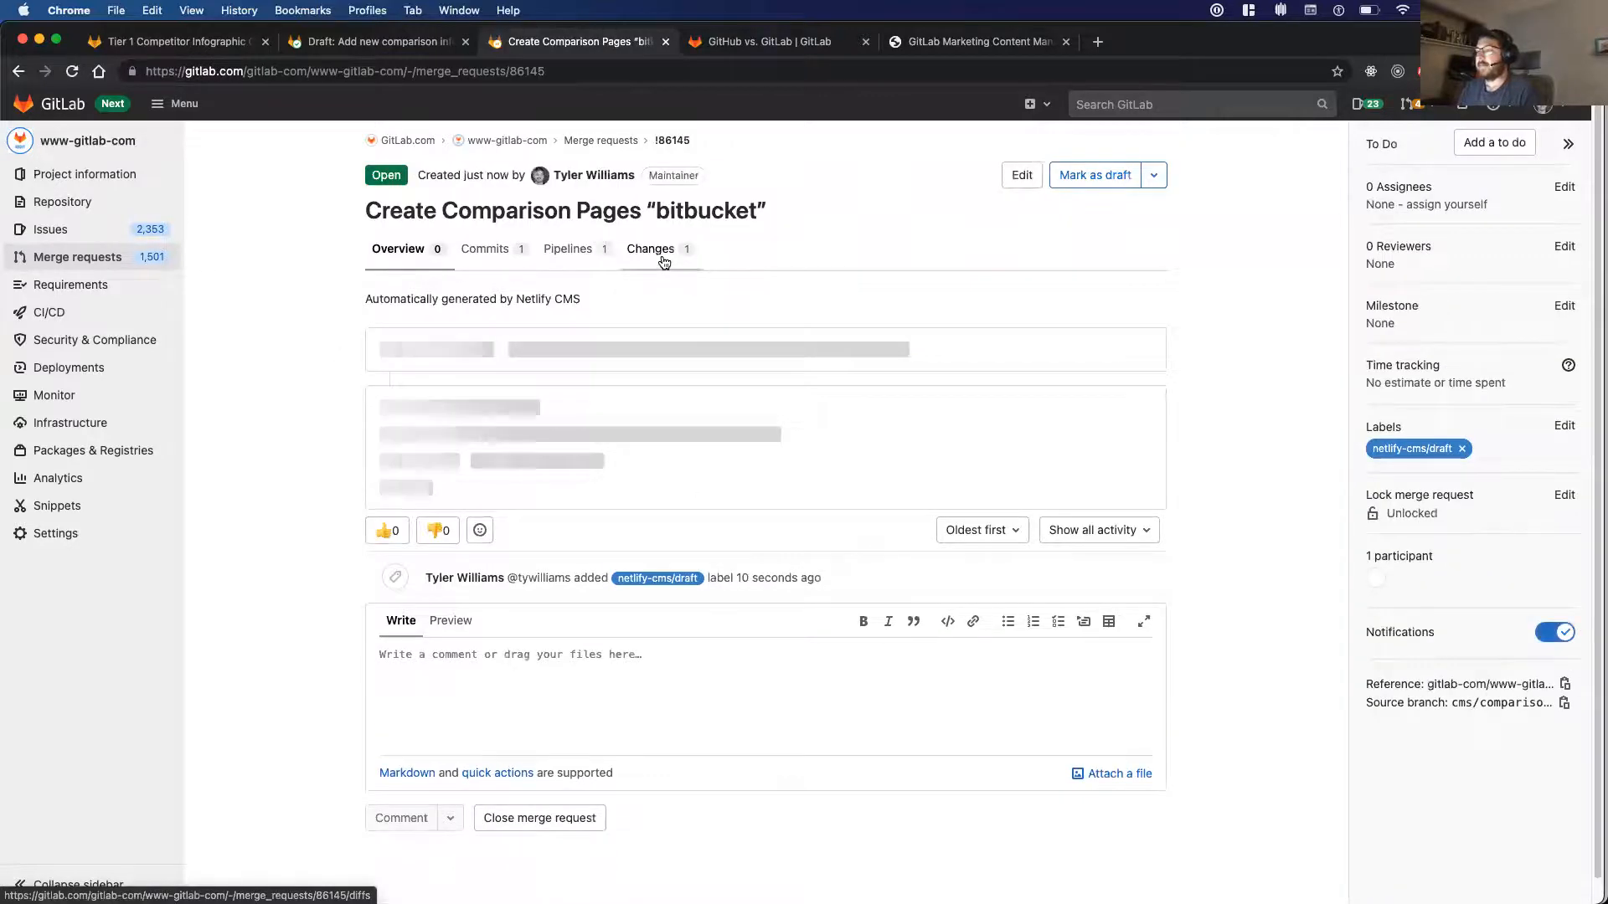
pyautogui.click(663, 260)
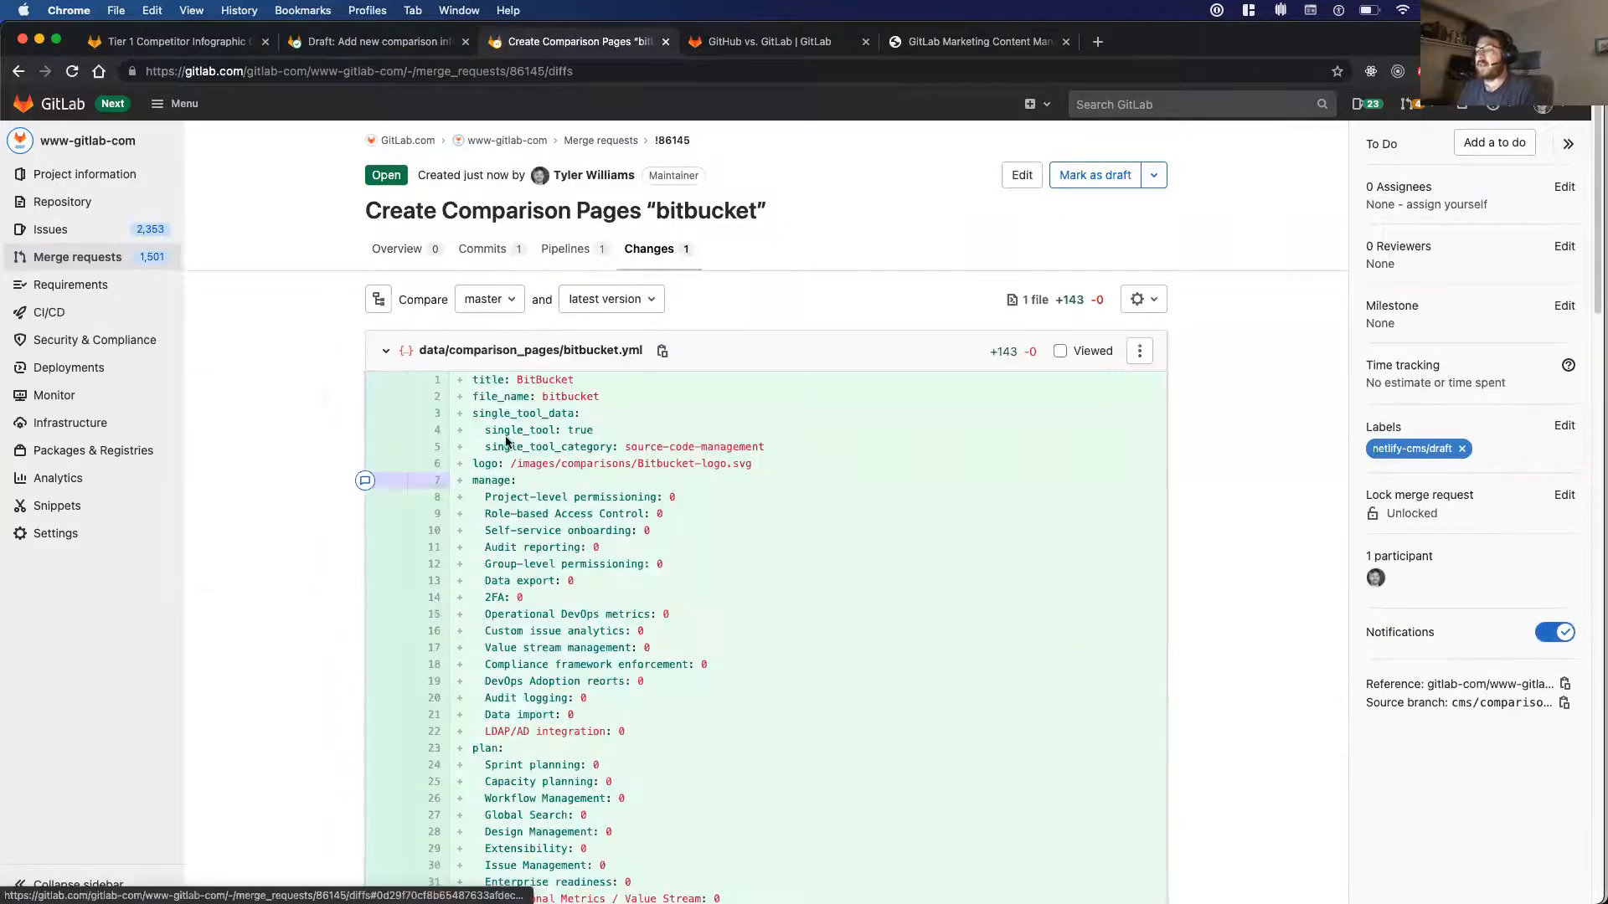
pyautogui.doubleClick(573, 396)
pyautogui.scroll(-1, 592, 410)
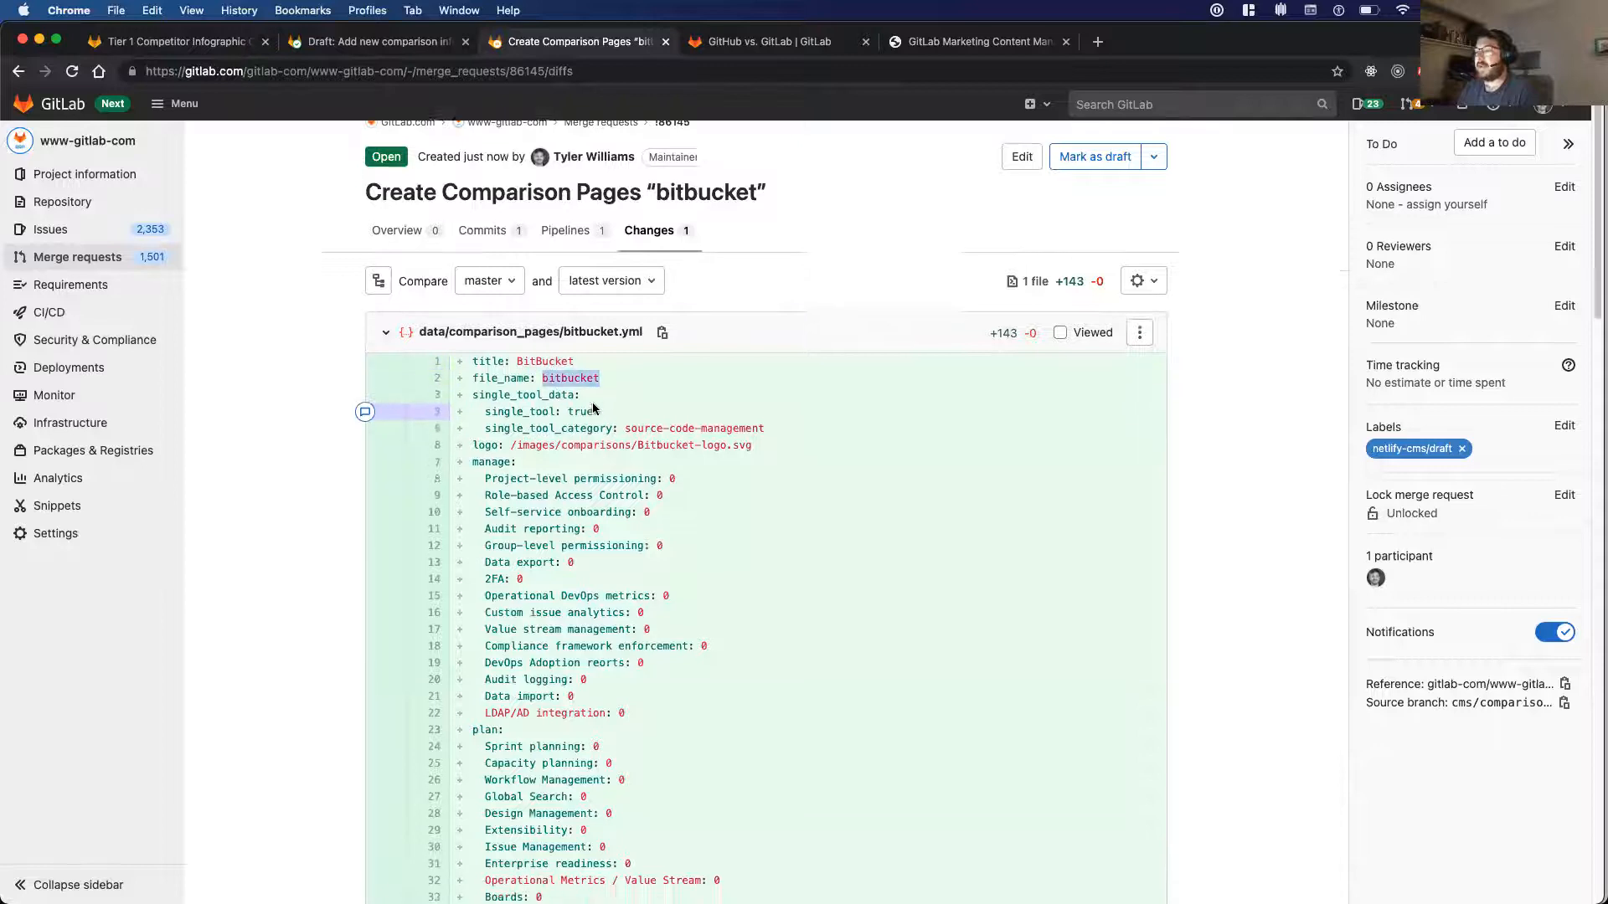
pyautogui.tripleClick(662, 433)
pyautogui.scroll(-2, 661, 499)
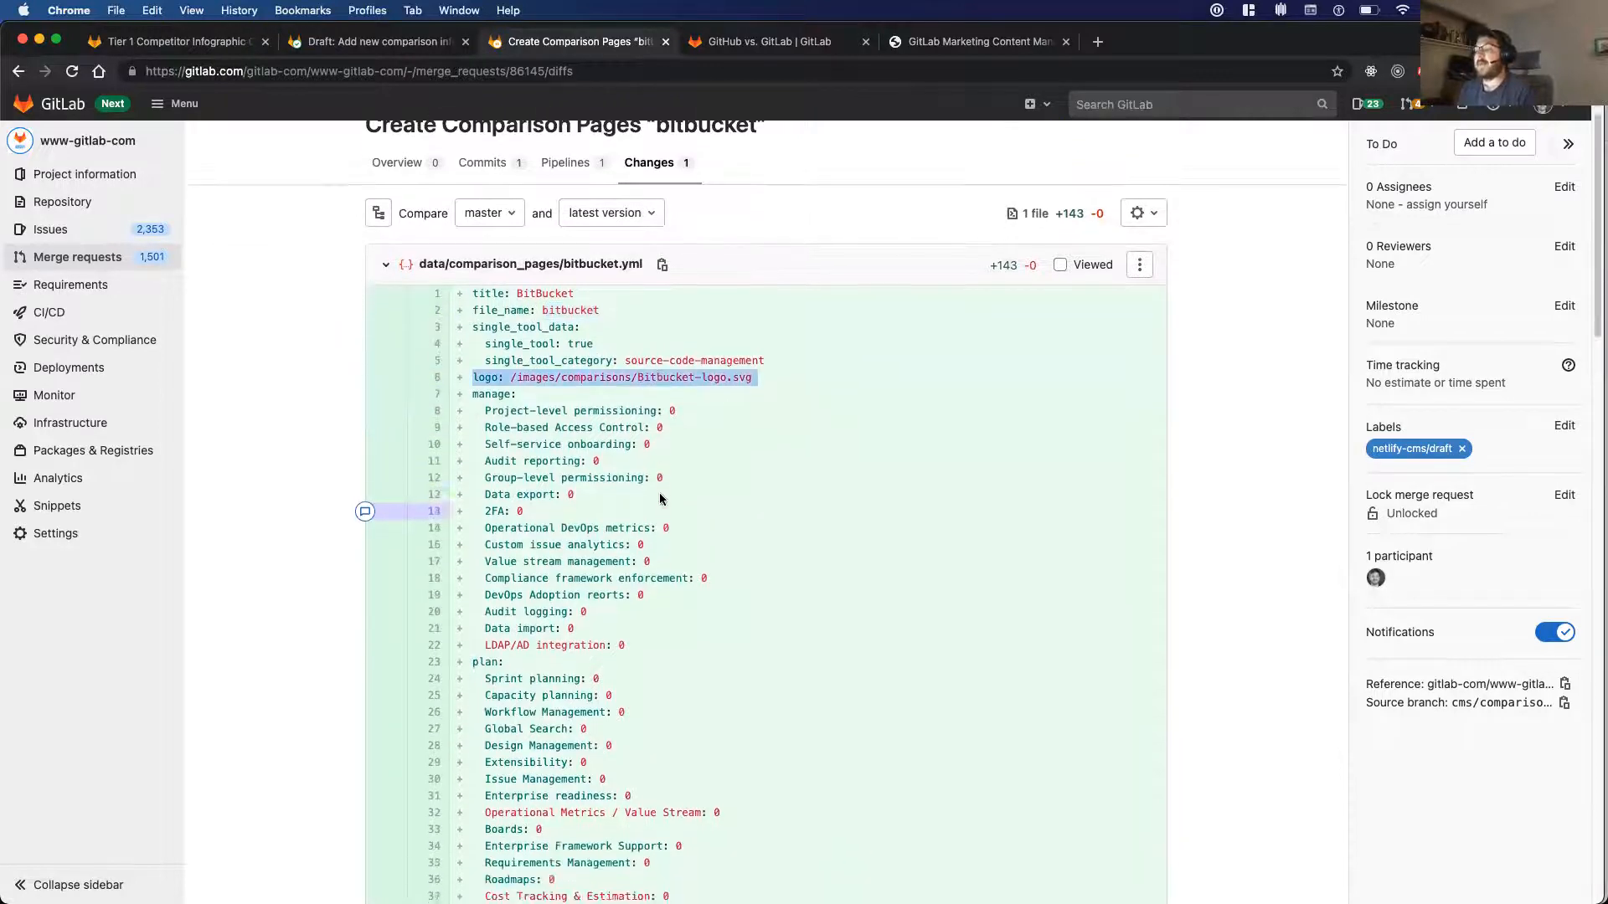
pyautogui.scroll(-15, 660, 499)
pyautogui.scroll(15, 503, 335)
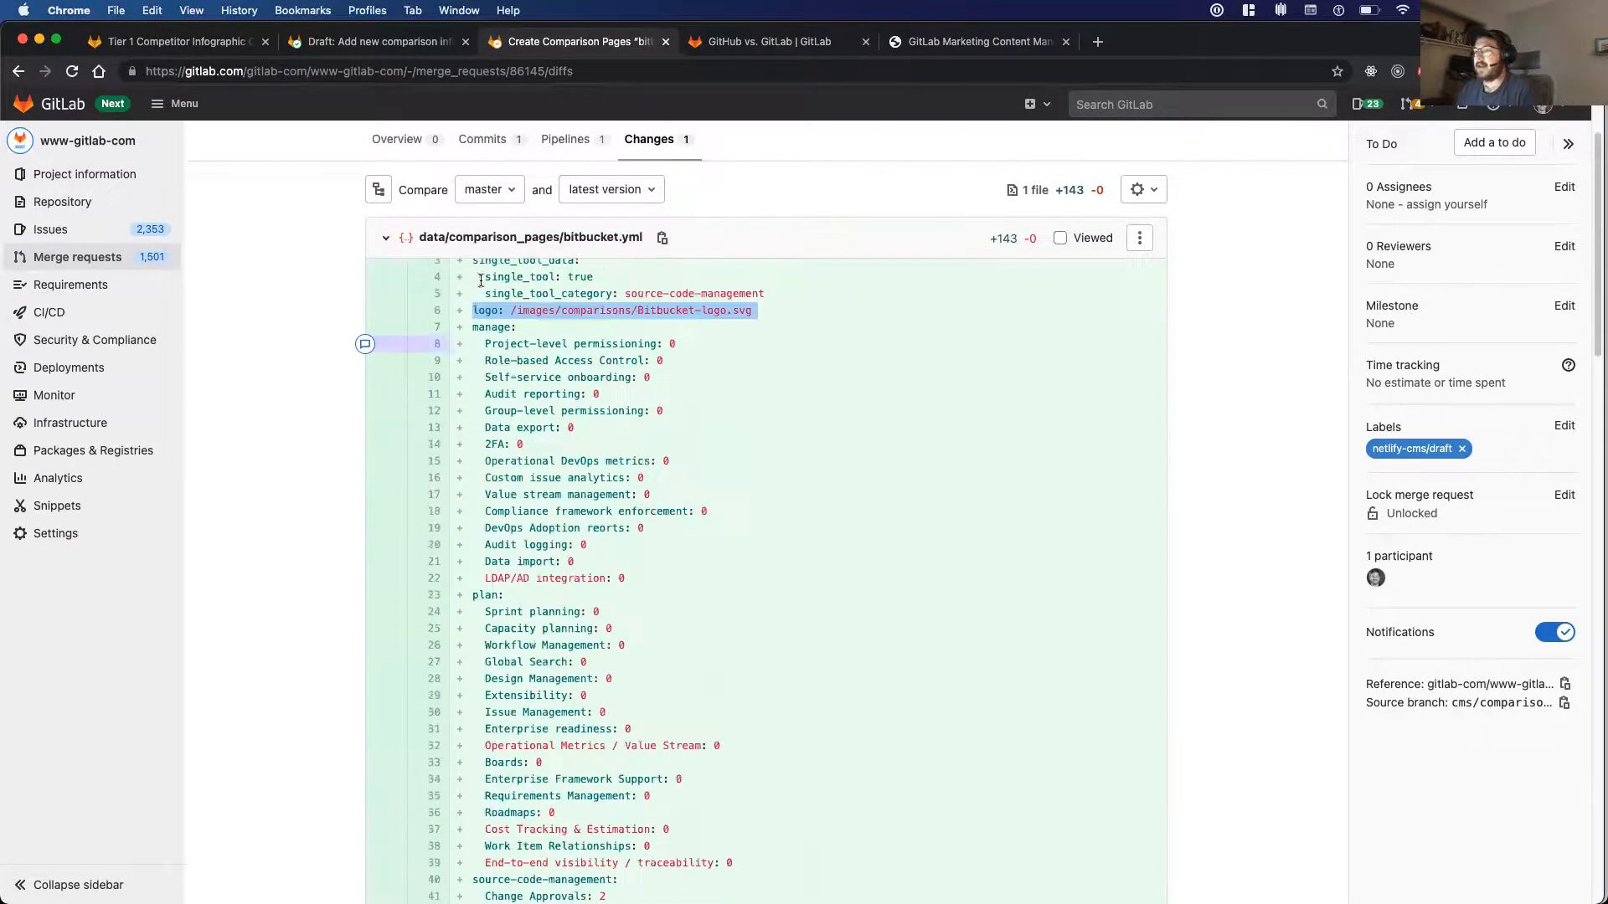
pyautogui.click(383, 148)
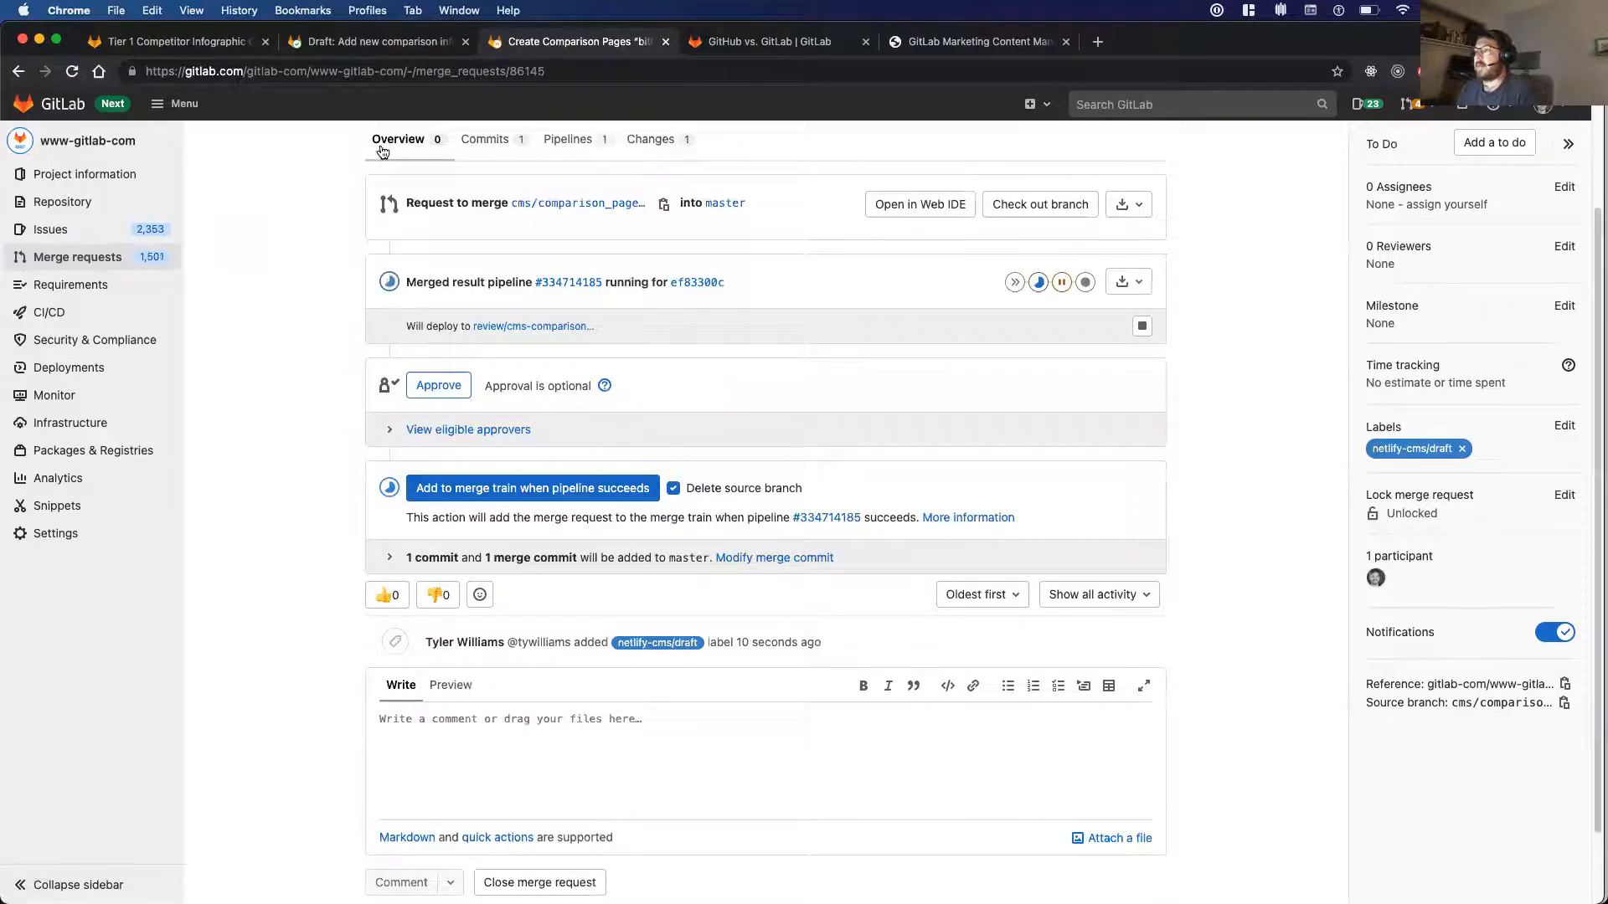
# - Check the top of the GitLab vs GitHub comparison page, leaving the browser window maximized
pyautogui.moveTo(1263, 50); pyautogui.dragTo(1287, 108)
pyautogui.click(827, 92)
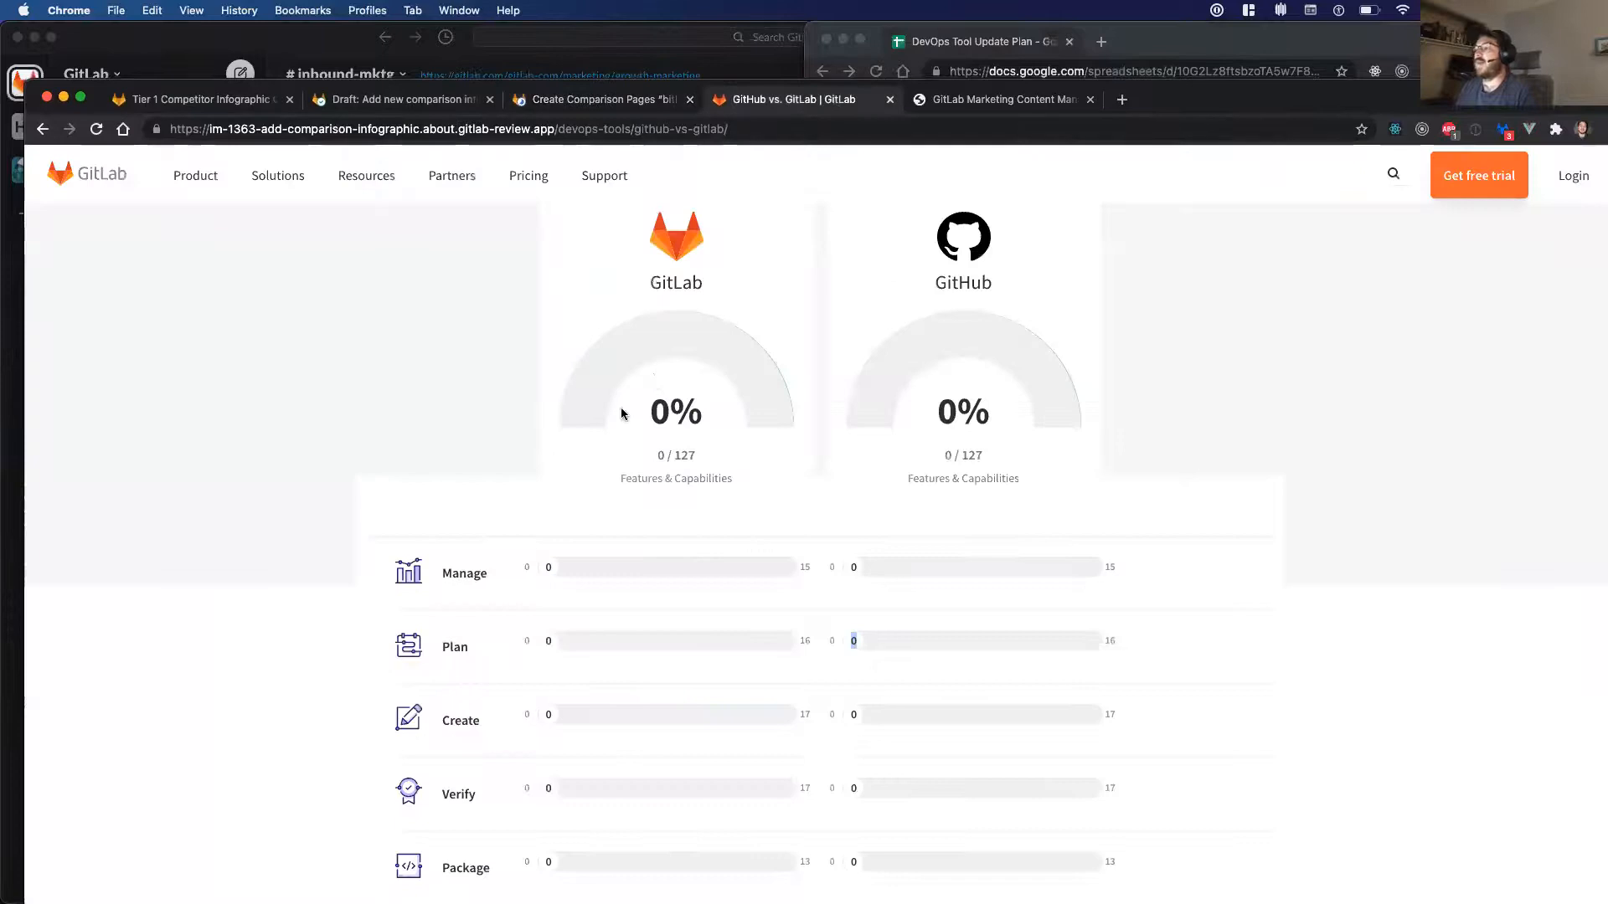
pyautogui.scroll(3, 621, 414)
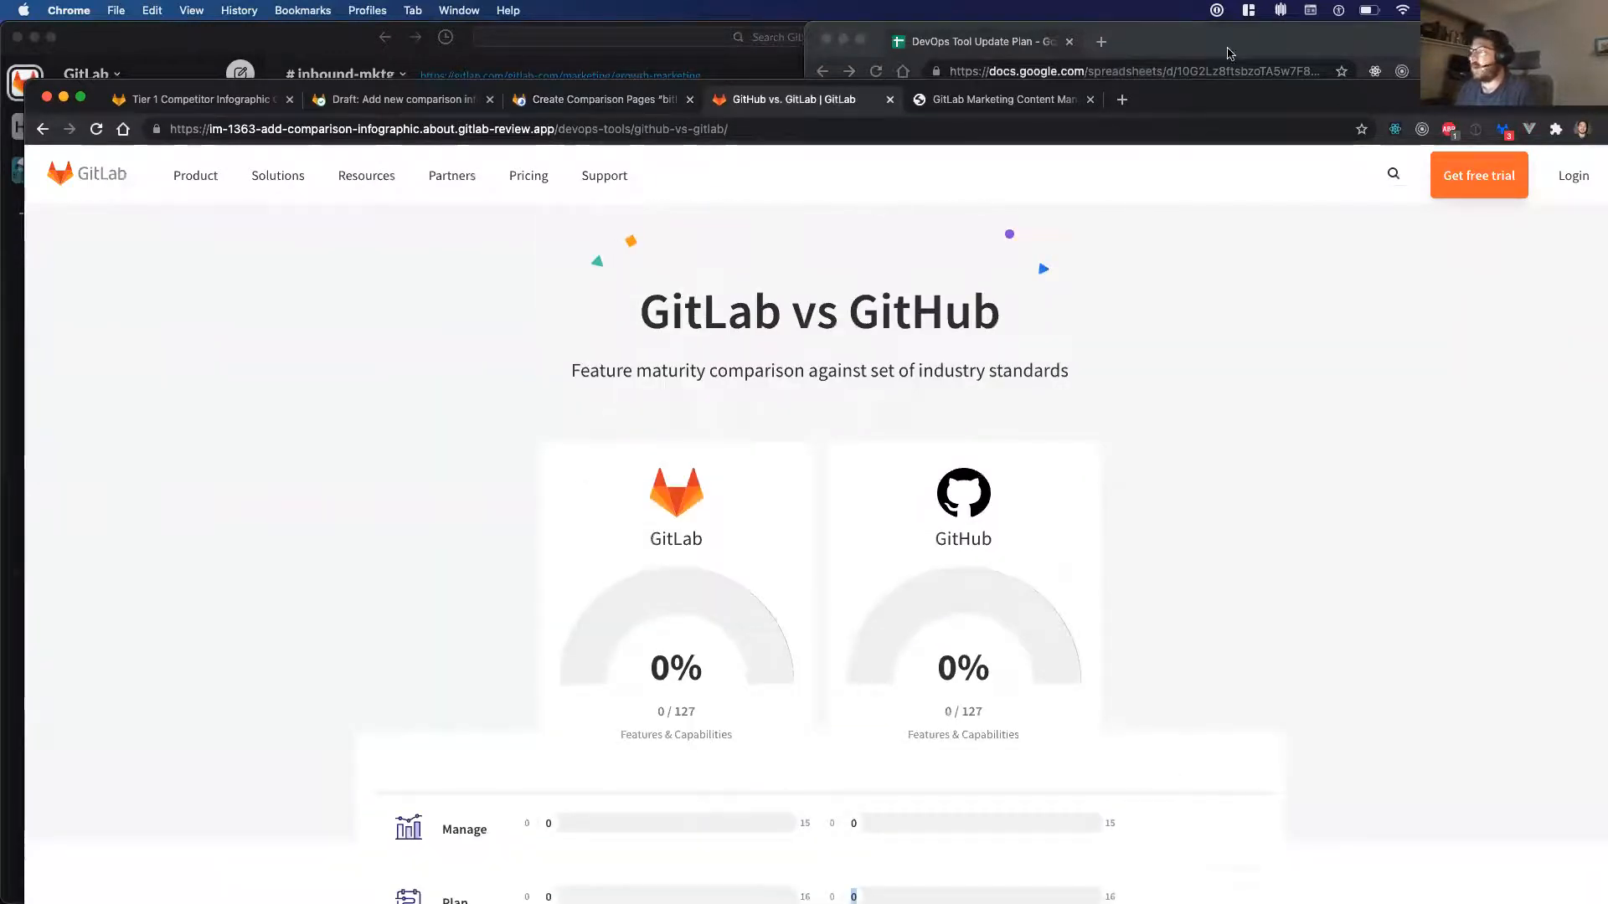
pyautogui.doubleClick(1189, 95)
# - Show the 'Draft: Add new comparison infographic component' merge request and tile the browser window beside the DevOps Tool Update Plan spreadsheet
pyautogui.click(540, 38)
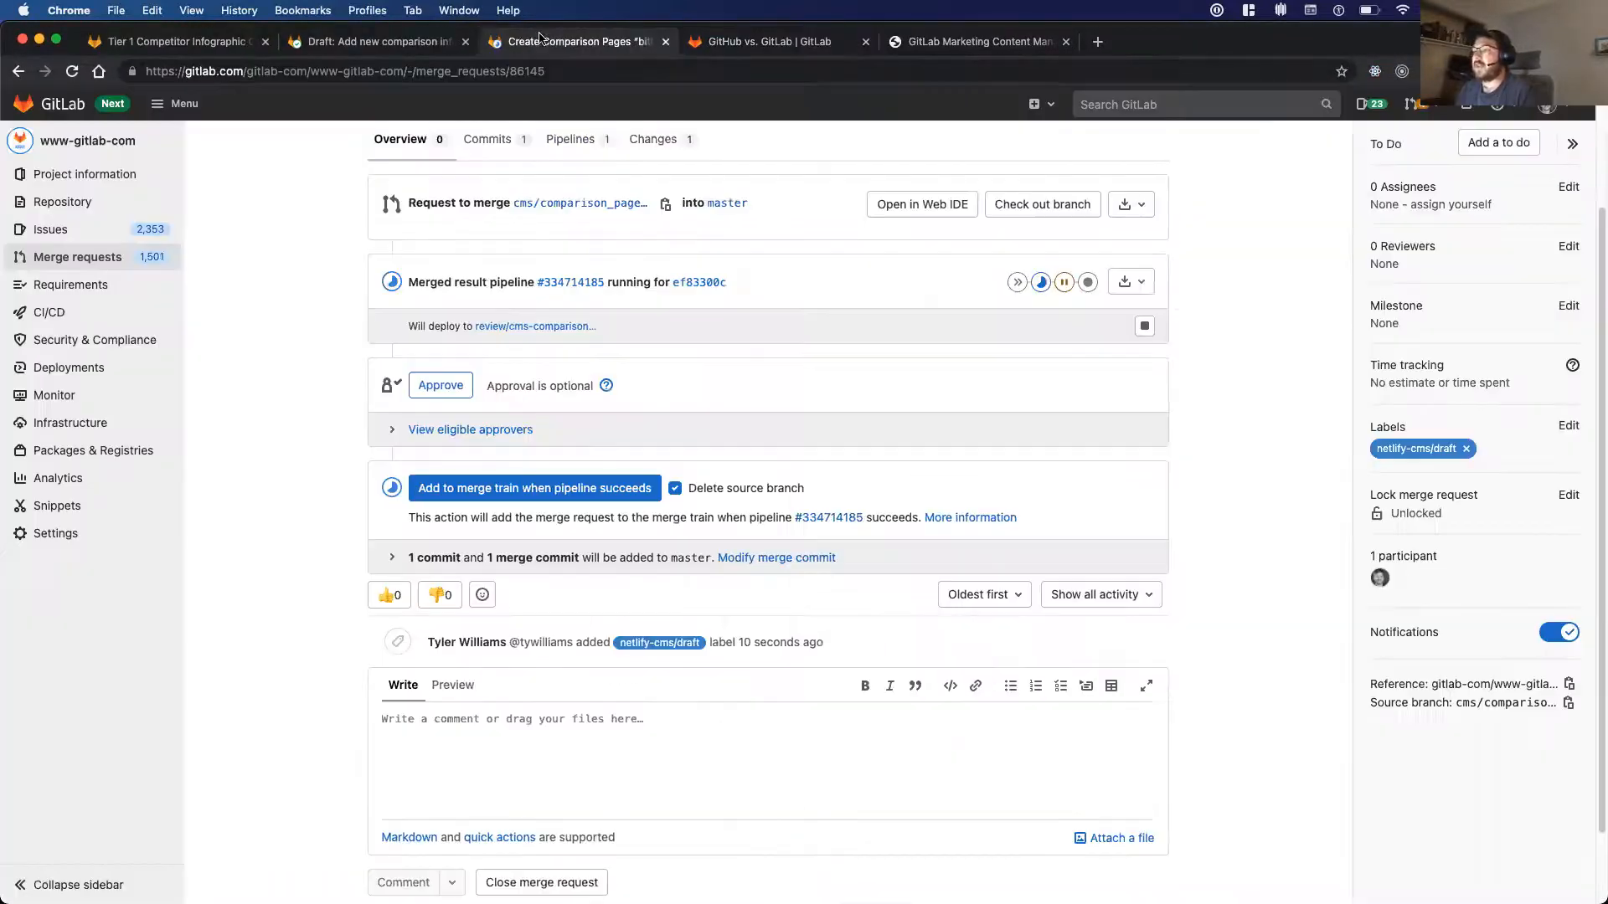
pyautogui.click(371, 44)
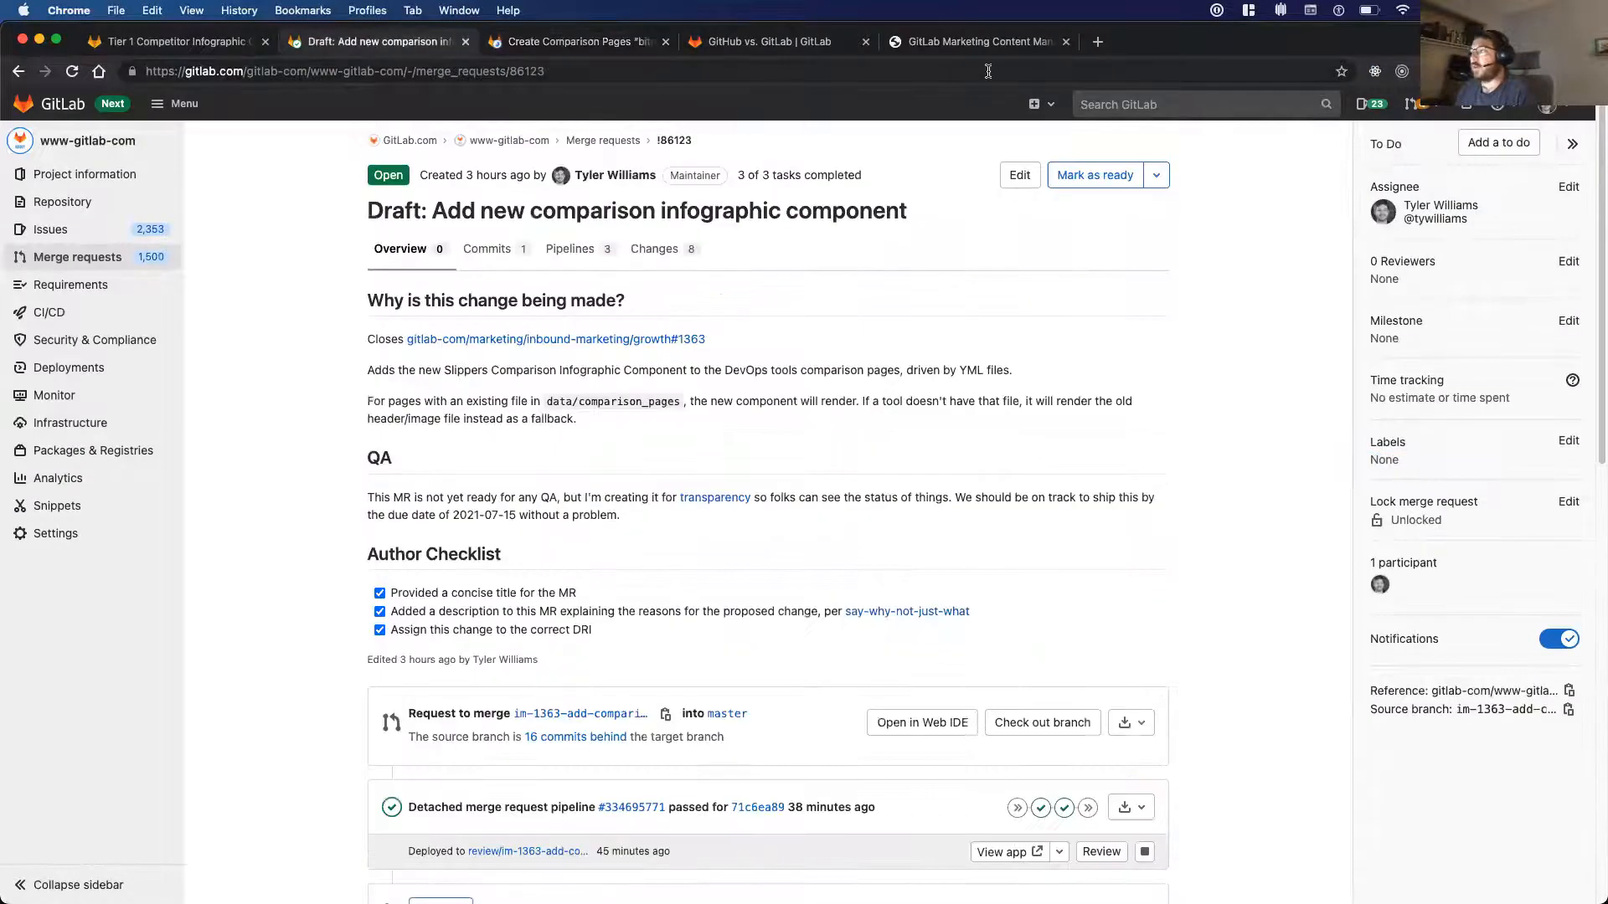
pyautogui.hotkey('ctrl', 'alt', 'Left')
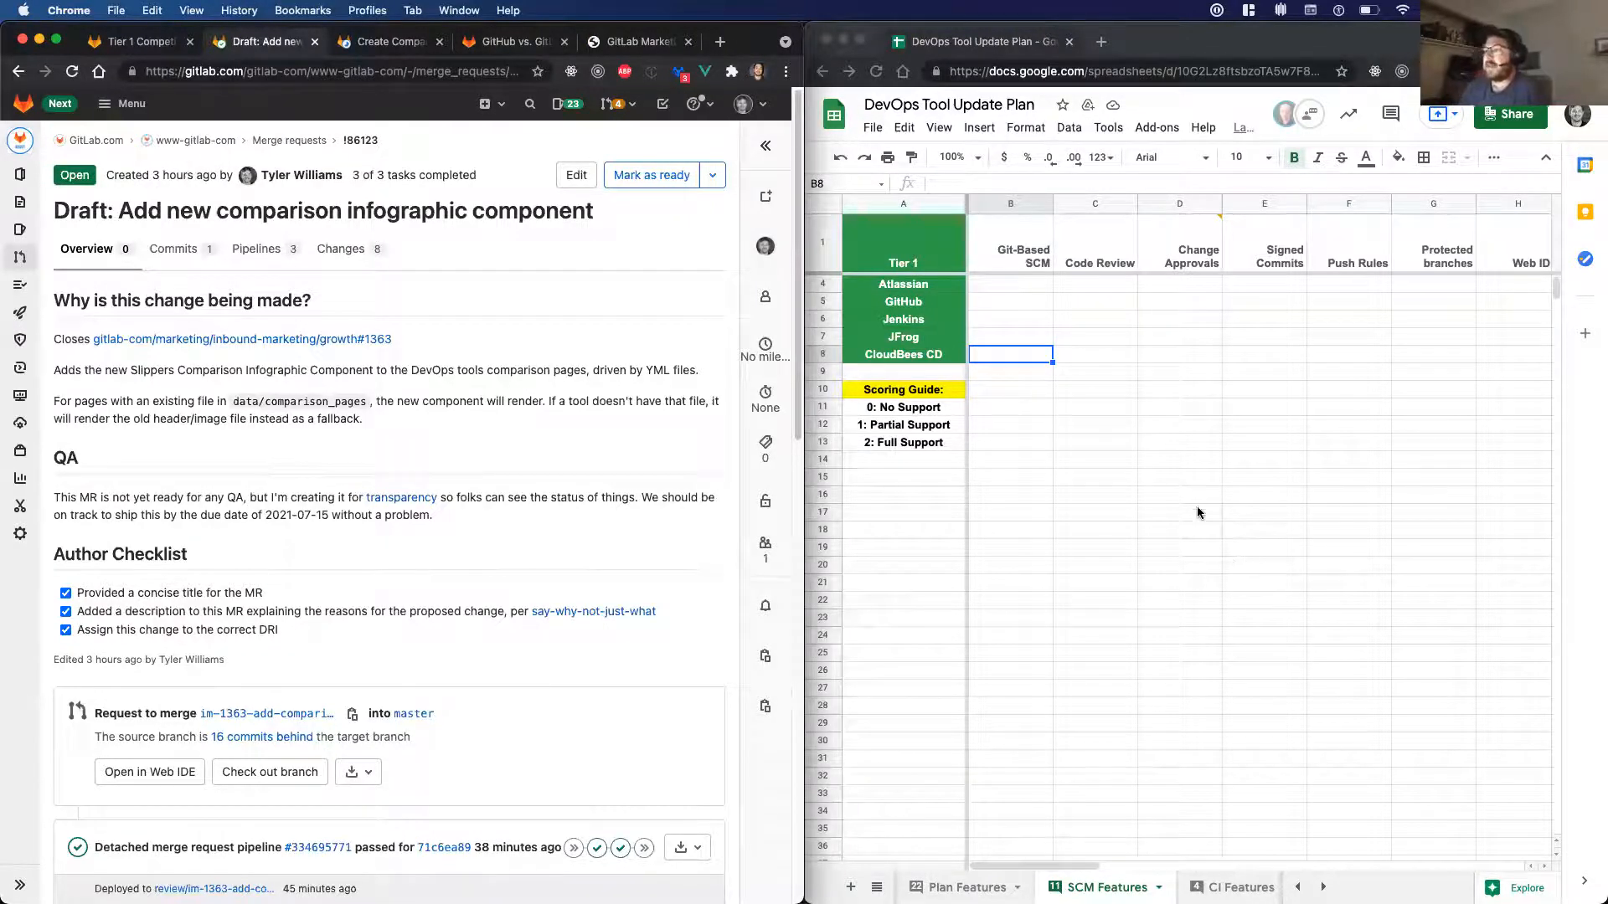
# - Examine the Manage score fields of the BitBucket entry in the CMS, such as Data Import and Data Export, and return to the Comparison Pages collection
pyautogui.click(618, 47)
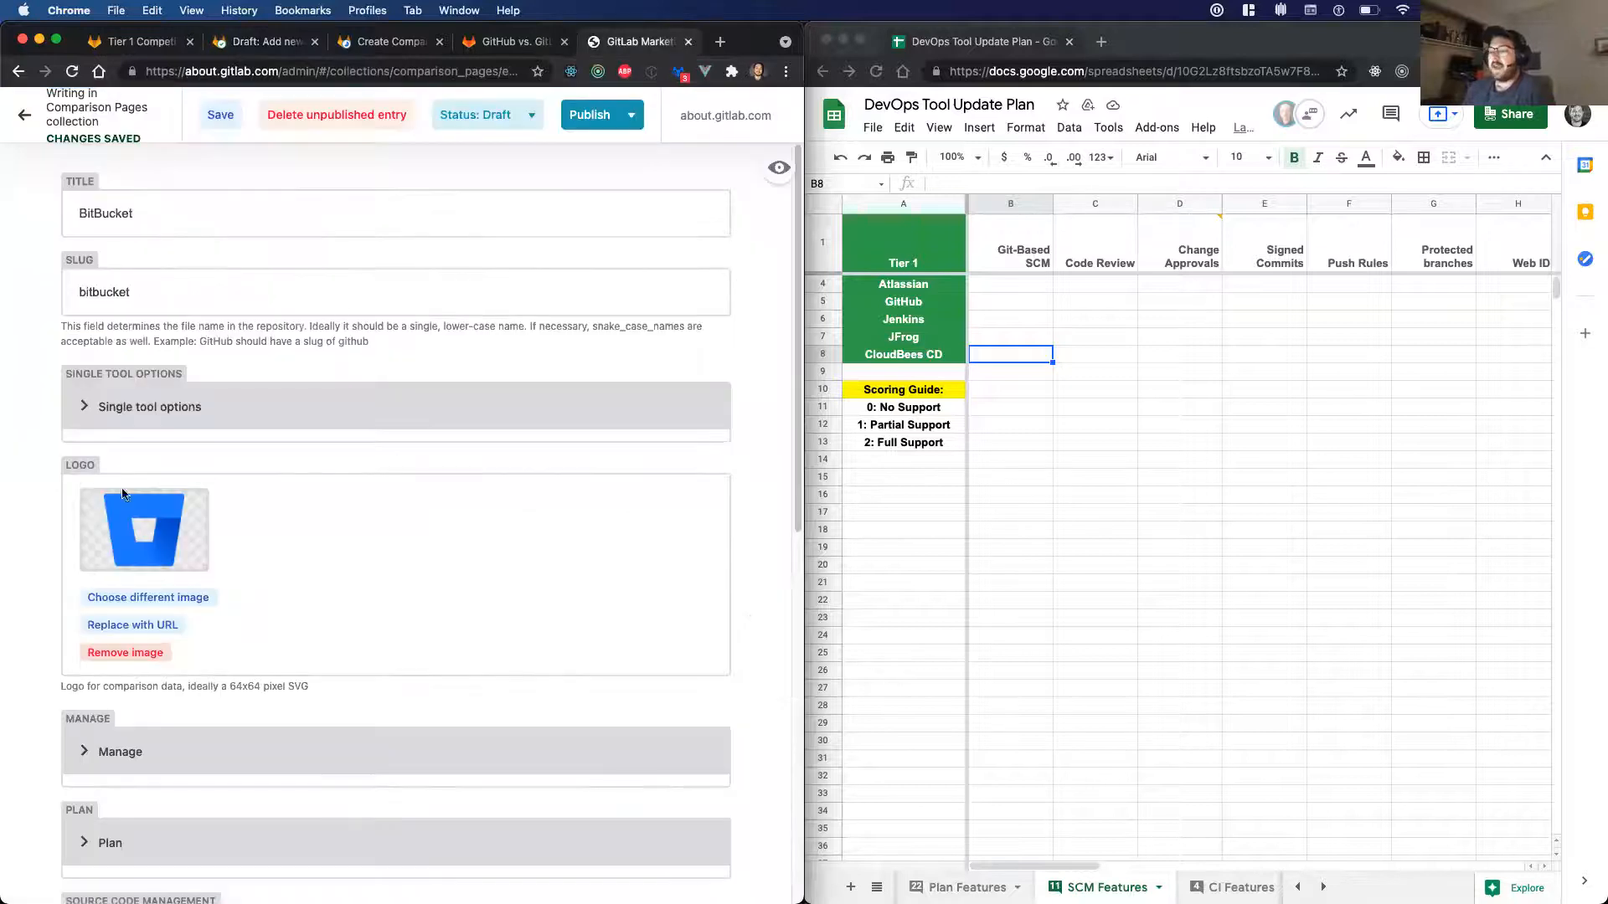
pyautogui.scroll(-4, 125, 494)
pyautogui.click(84, 443)
pyautogui.scroll(-2, 84, 503)
pyautogui.scroll(-2, 84, 511)
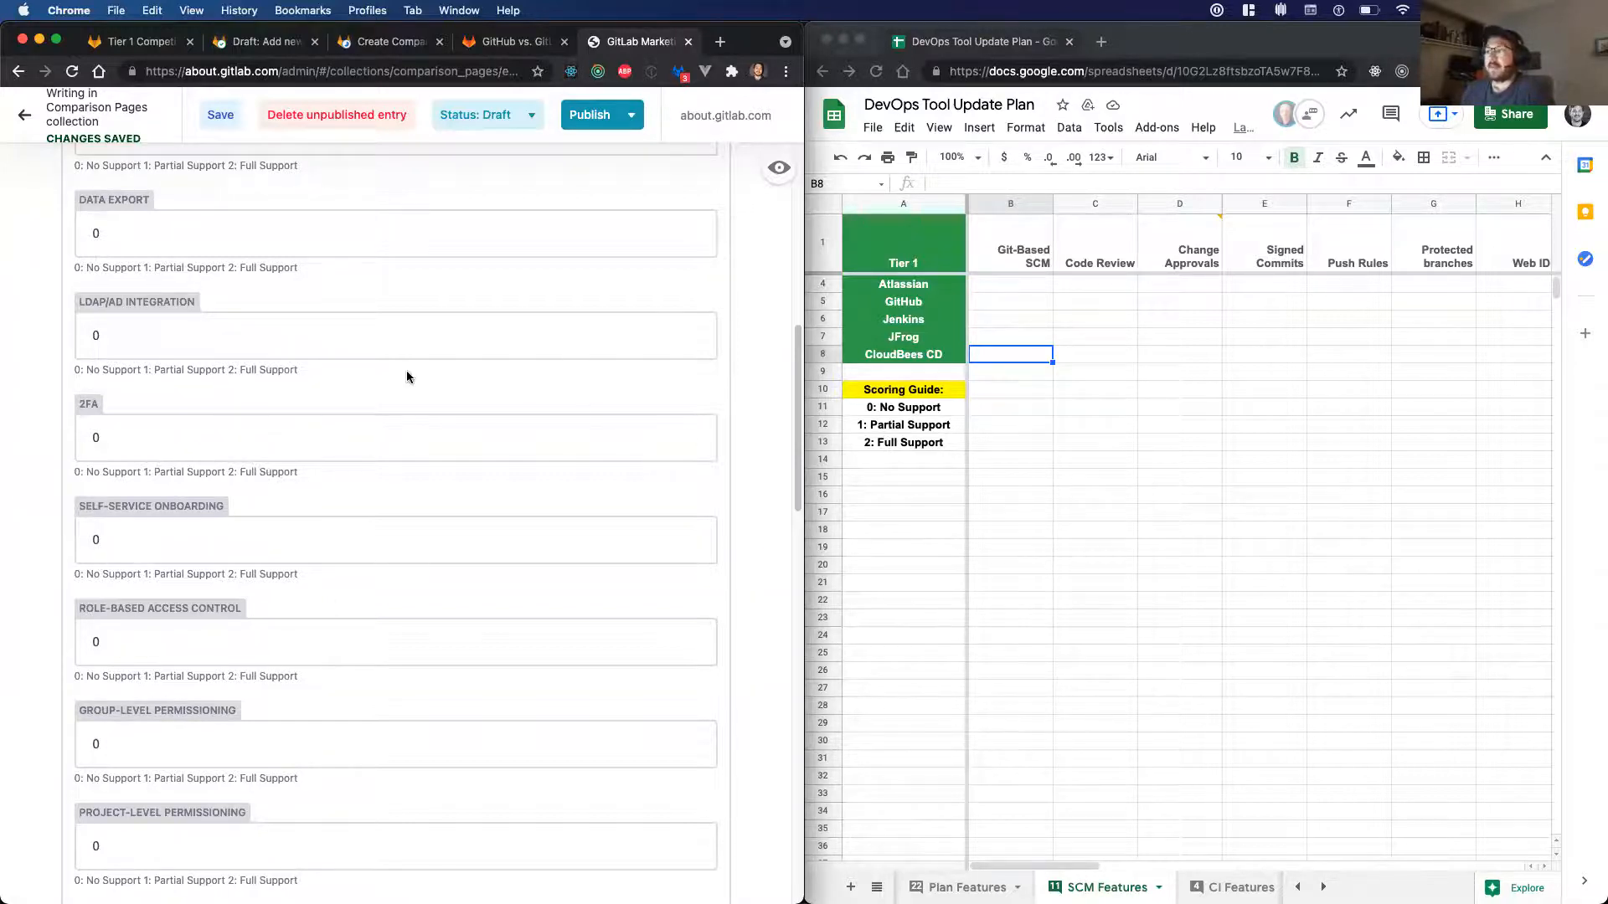
pyautogui.scroll(-2, 268, 394)
pyautogui.scroll(6, 276, 410)
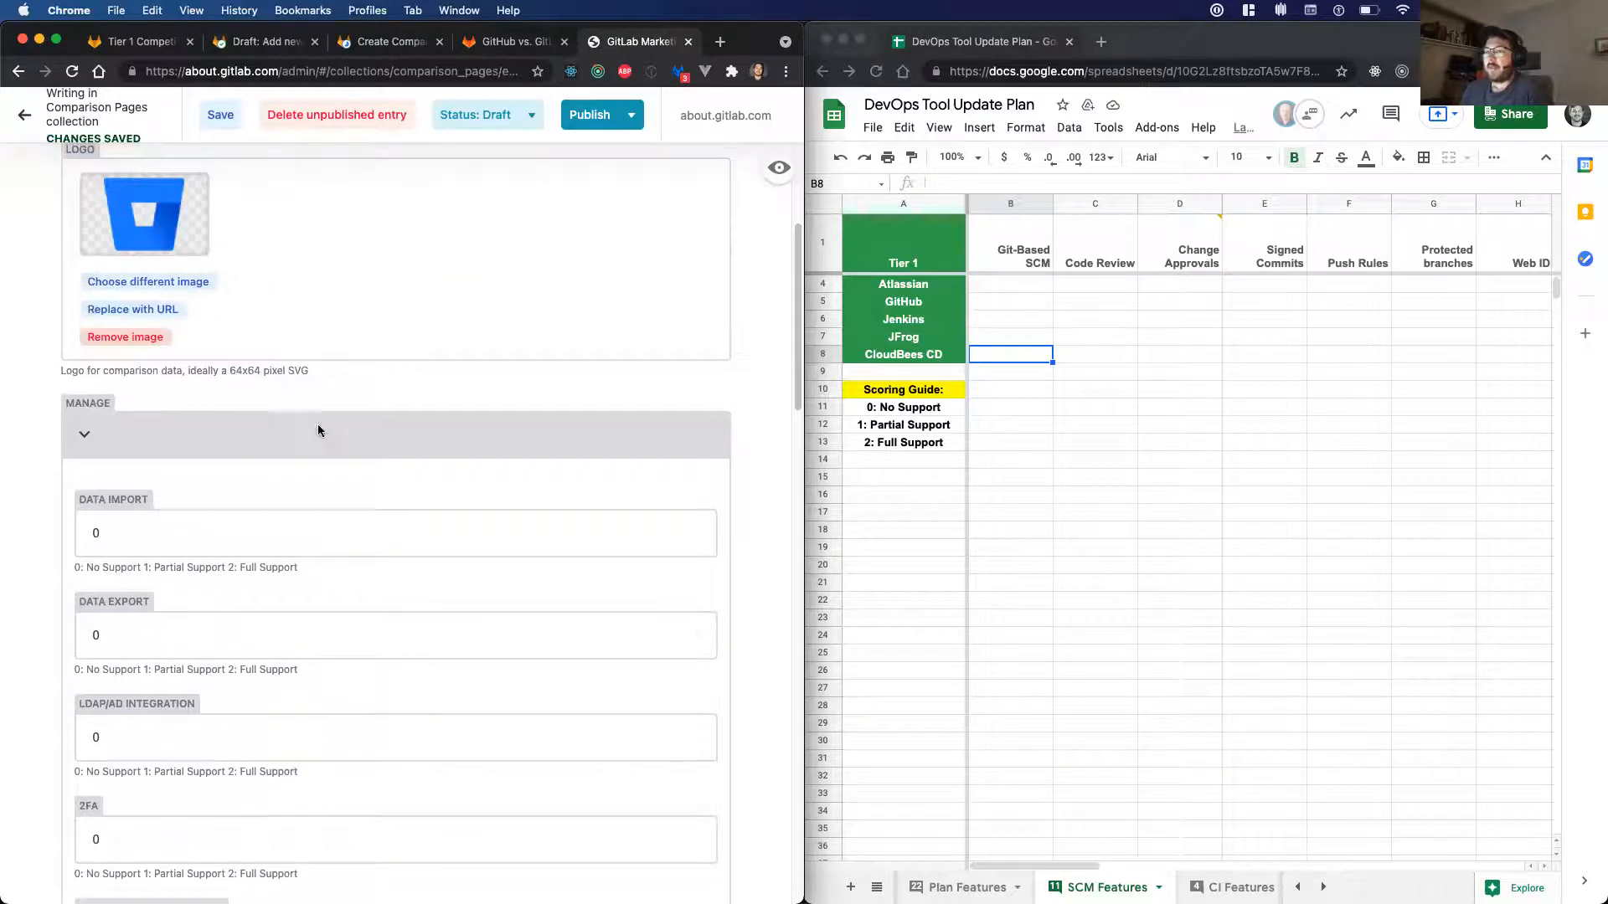
pyautogui.scroll(2, 172, 519)
pyautogui.scroll(-2, 134, 511)
pyautogui.tripleClick(97, 501)
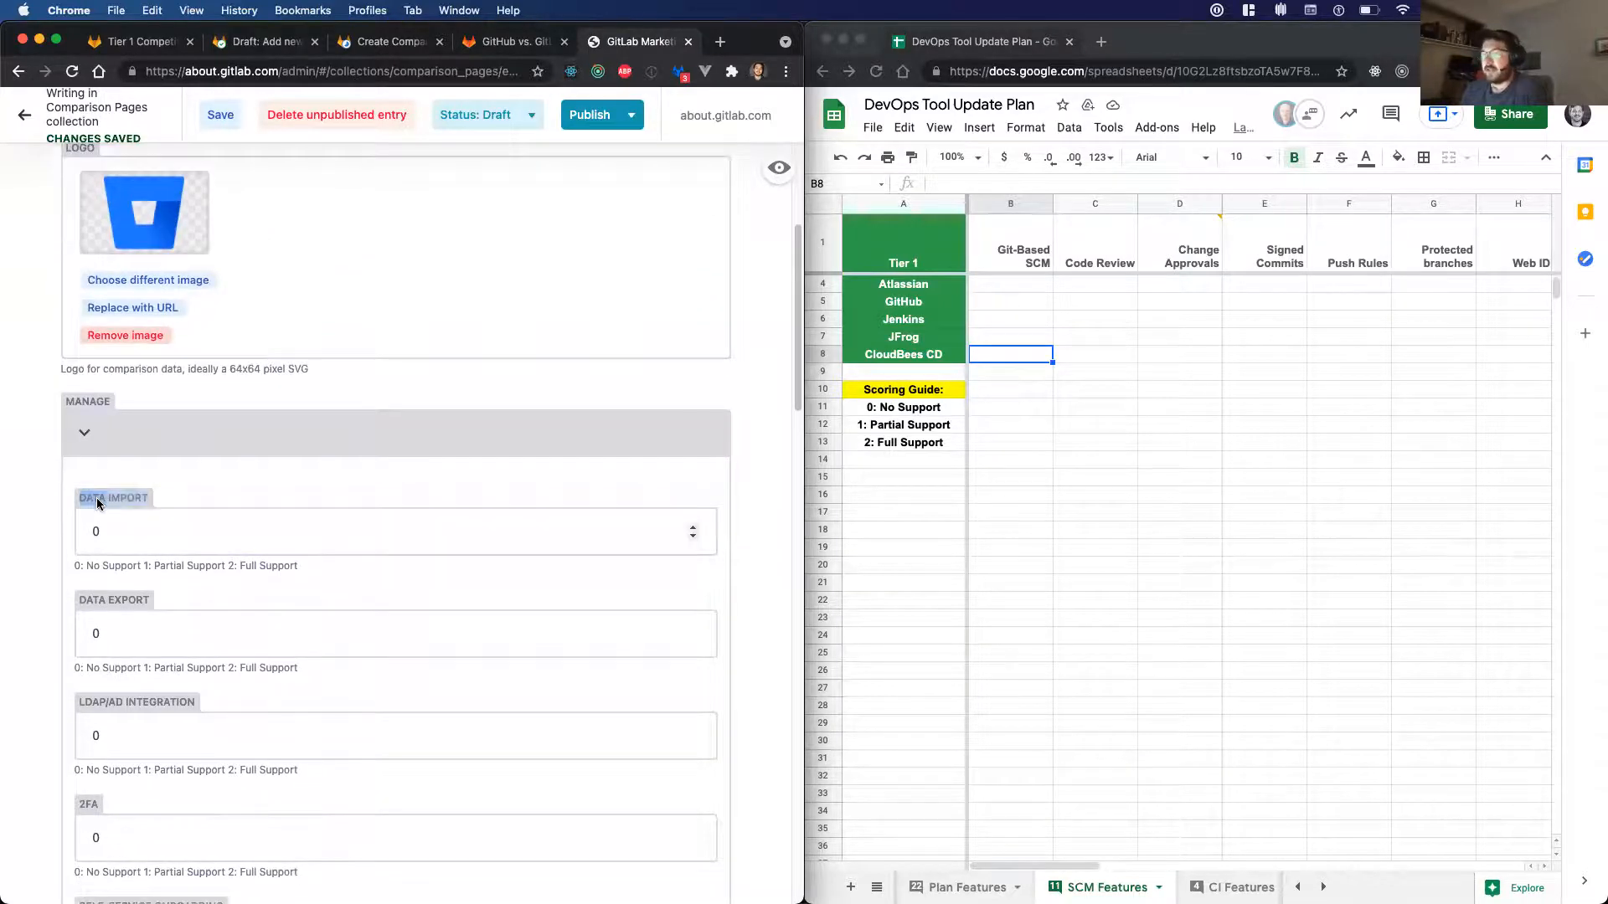
pyautogui.tripleClick(109, 599)
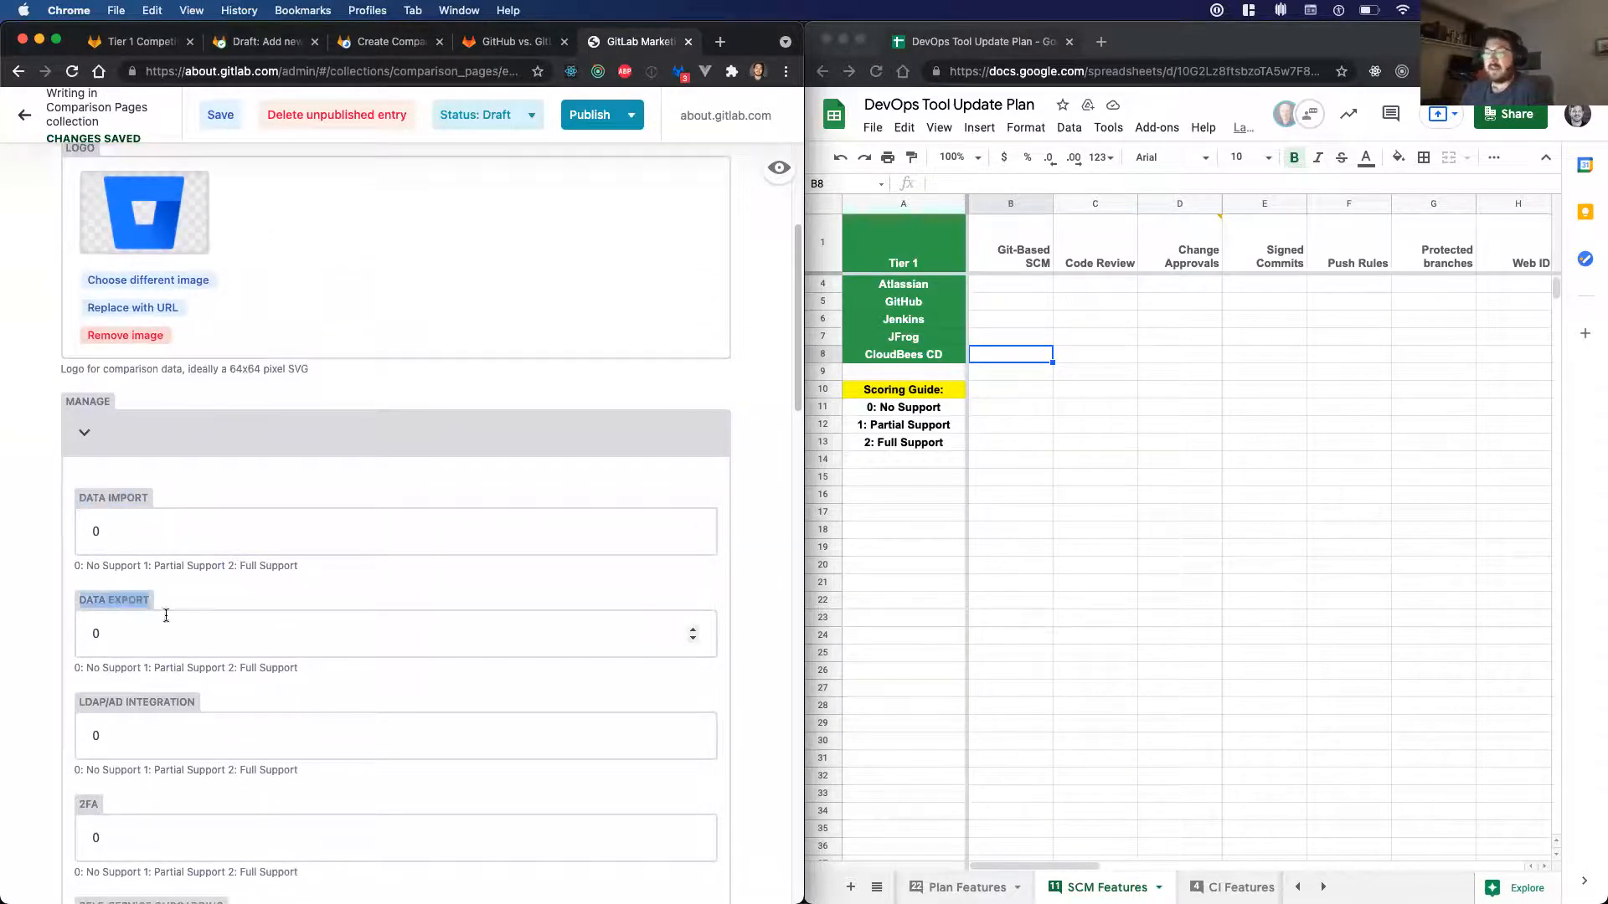
pyautogui.tripleClick(142, 603)
pyautogui.click(193, 606)
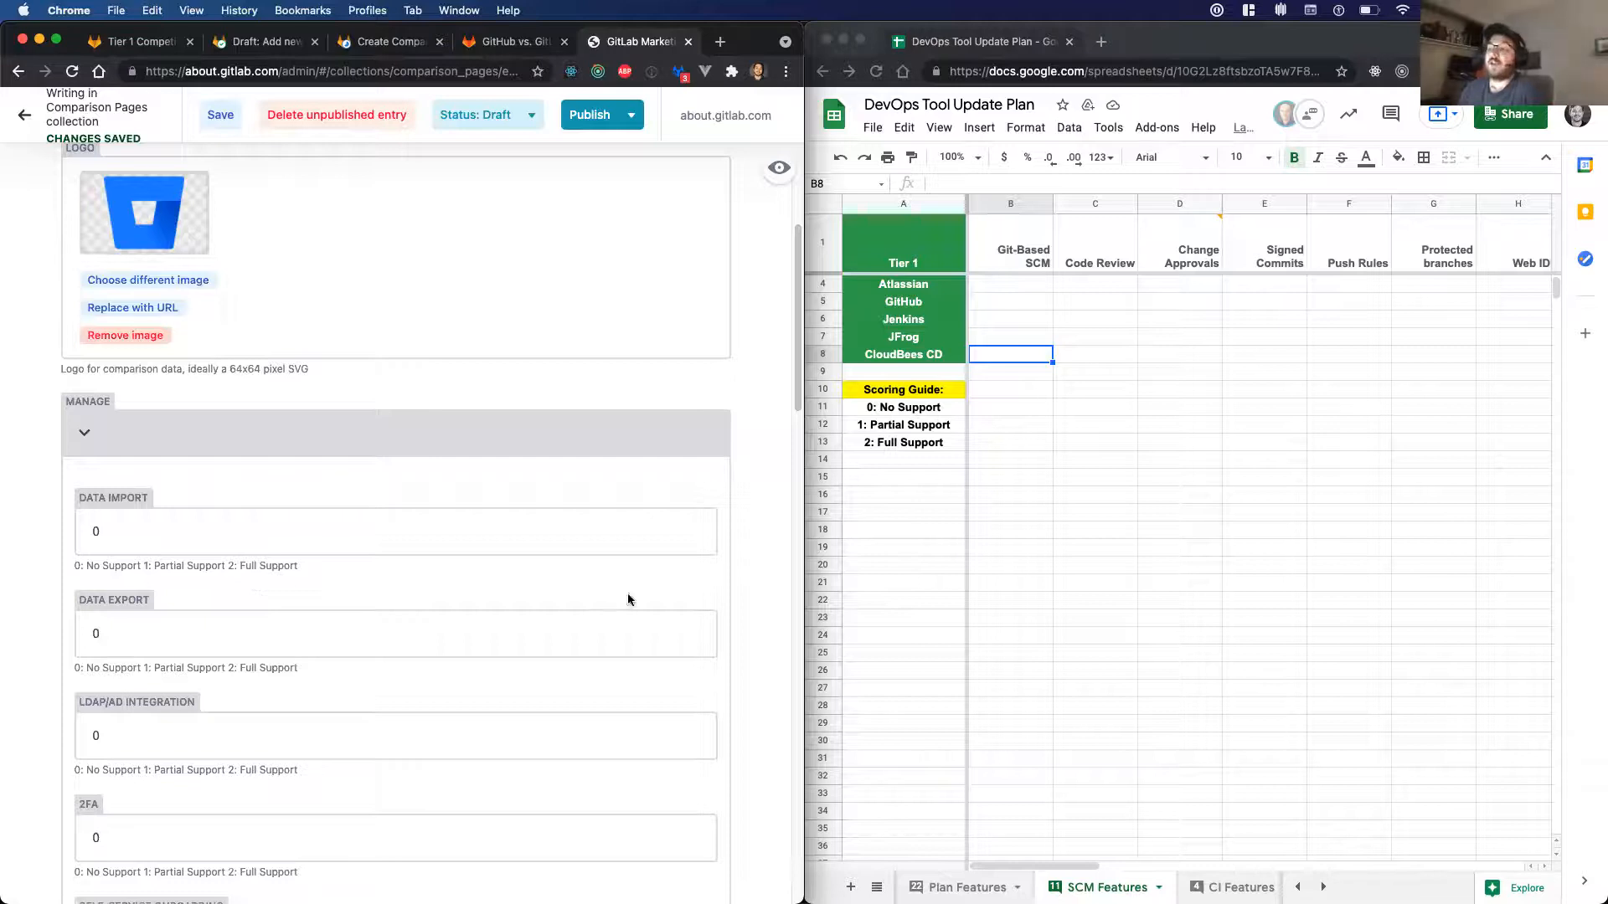
pyautogui.scroll(3, 504, 314)
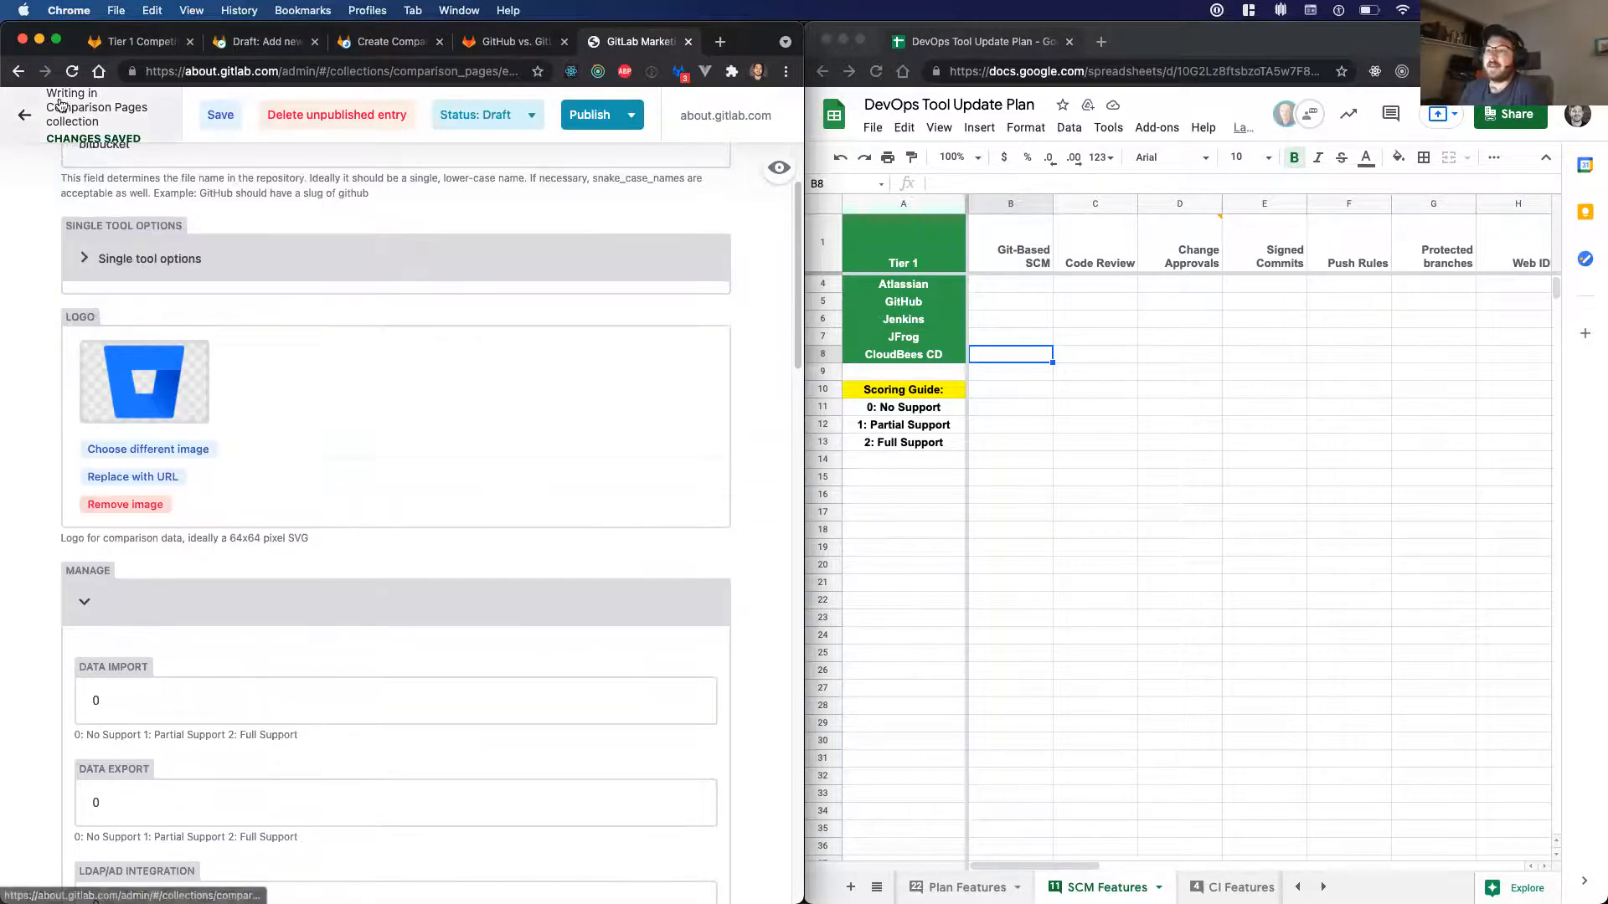
pyautogui.click(23, 115)
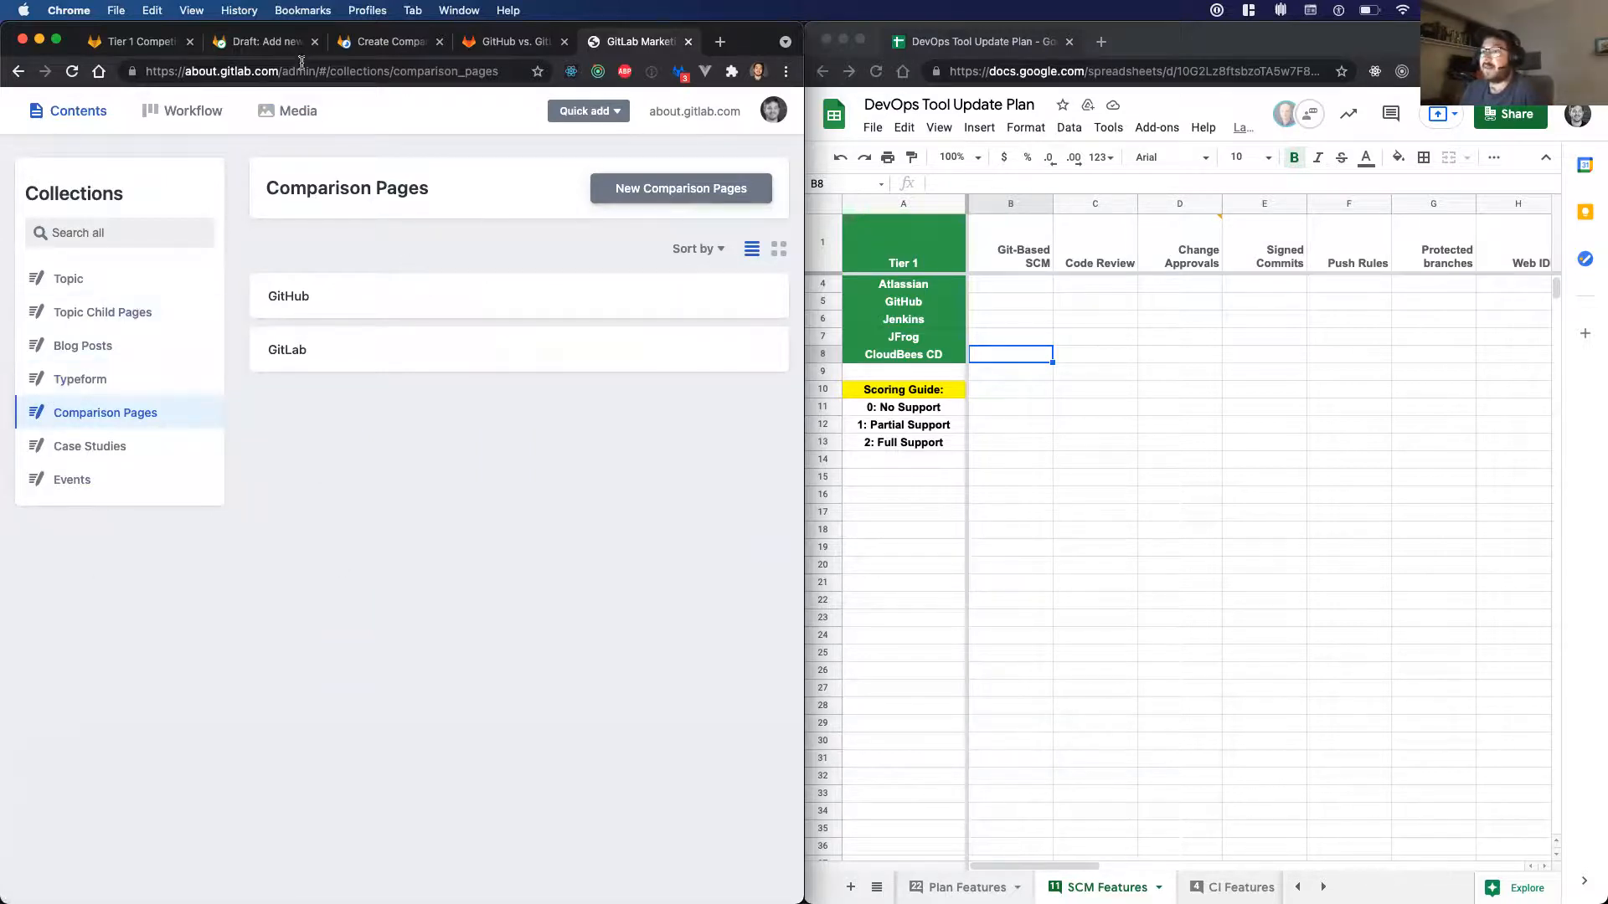
# - Reopen the bitbucket merge request's changes and read the plan and source-code-management scores in bitbucket.yml
pyautogui.click(281, 43)
pyautogui.click(361, 44)
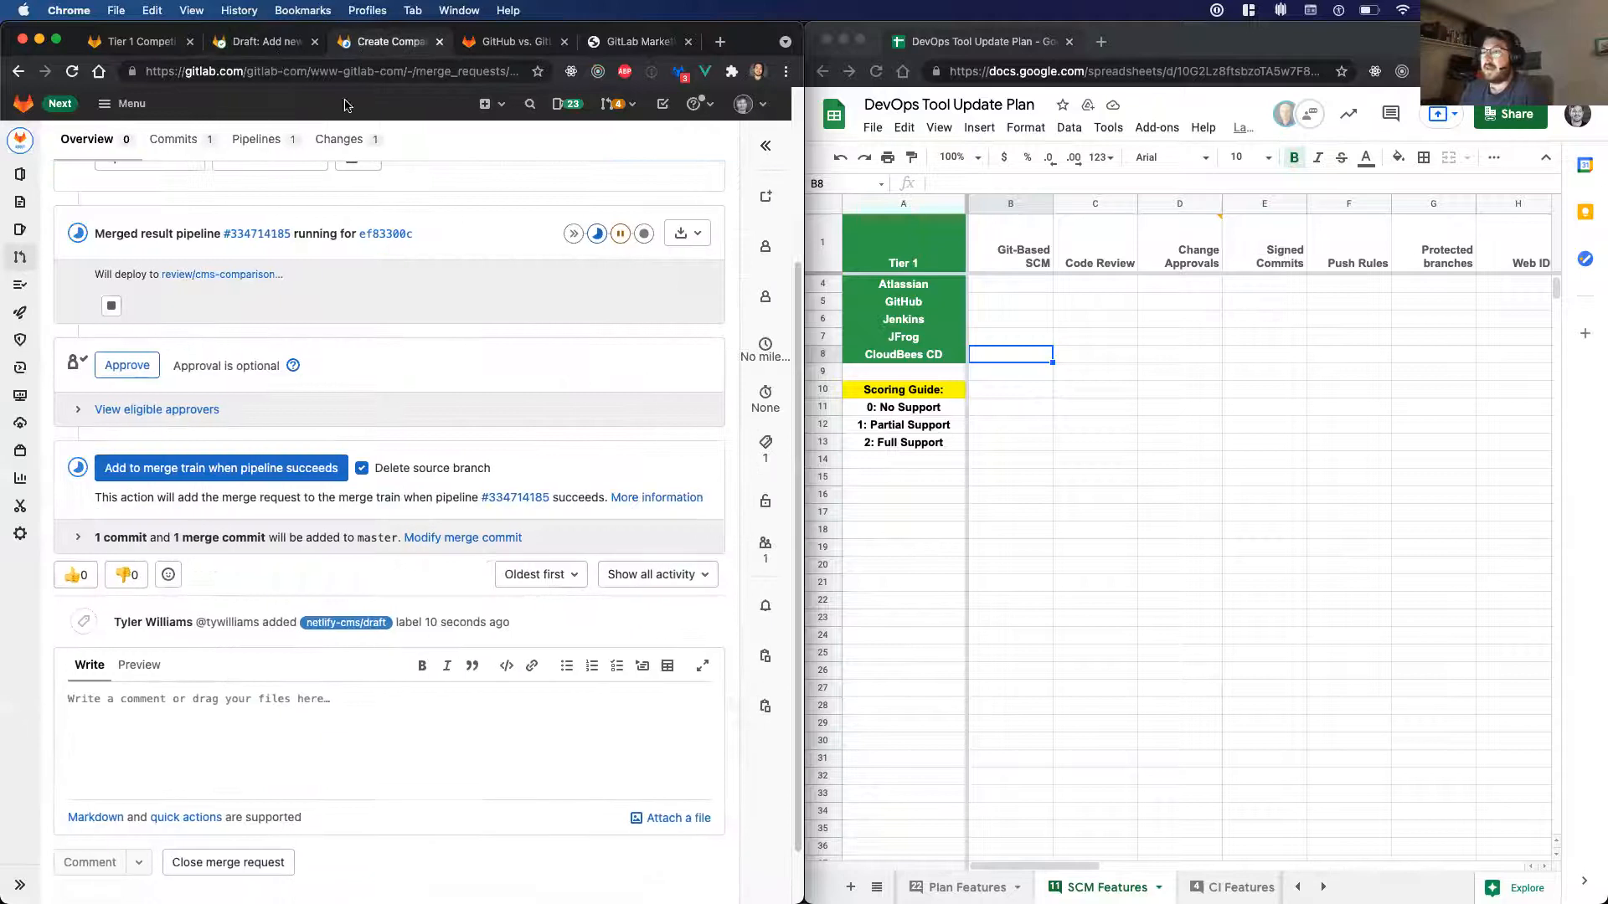
pyautogui.scroll(2, 251, 377)
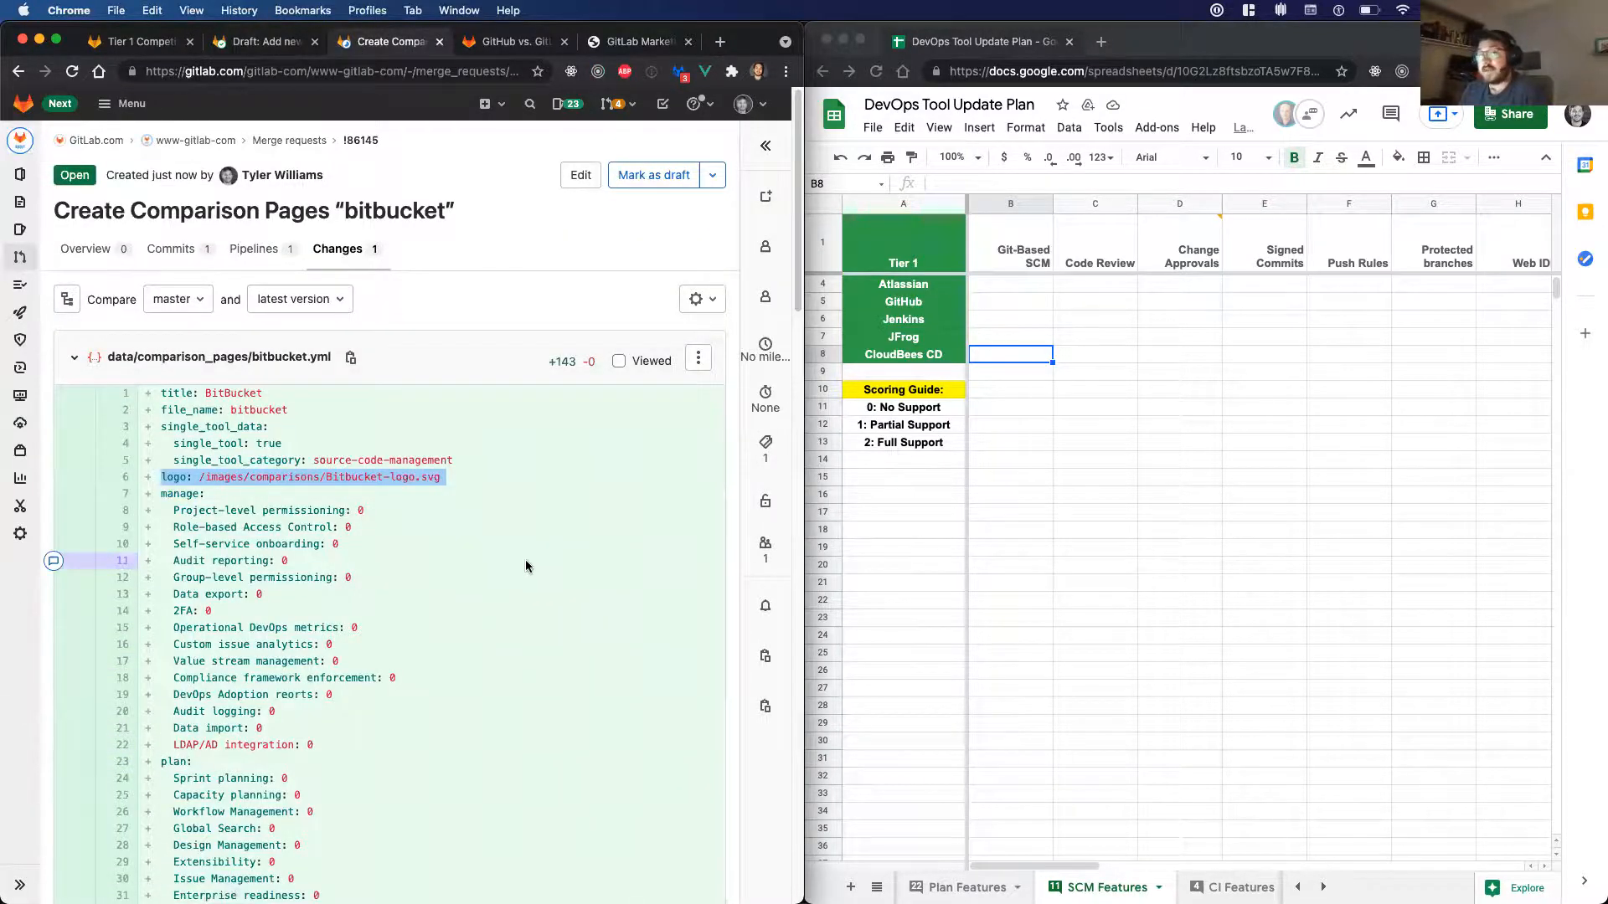
pyautogui.scroll(-5, 526, 566)
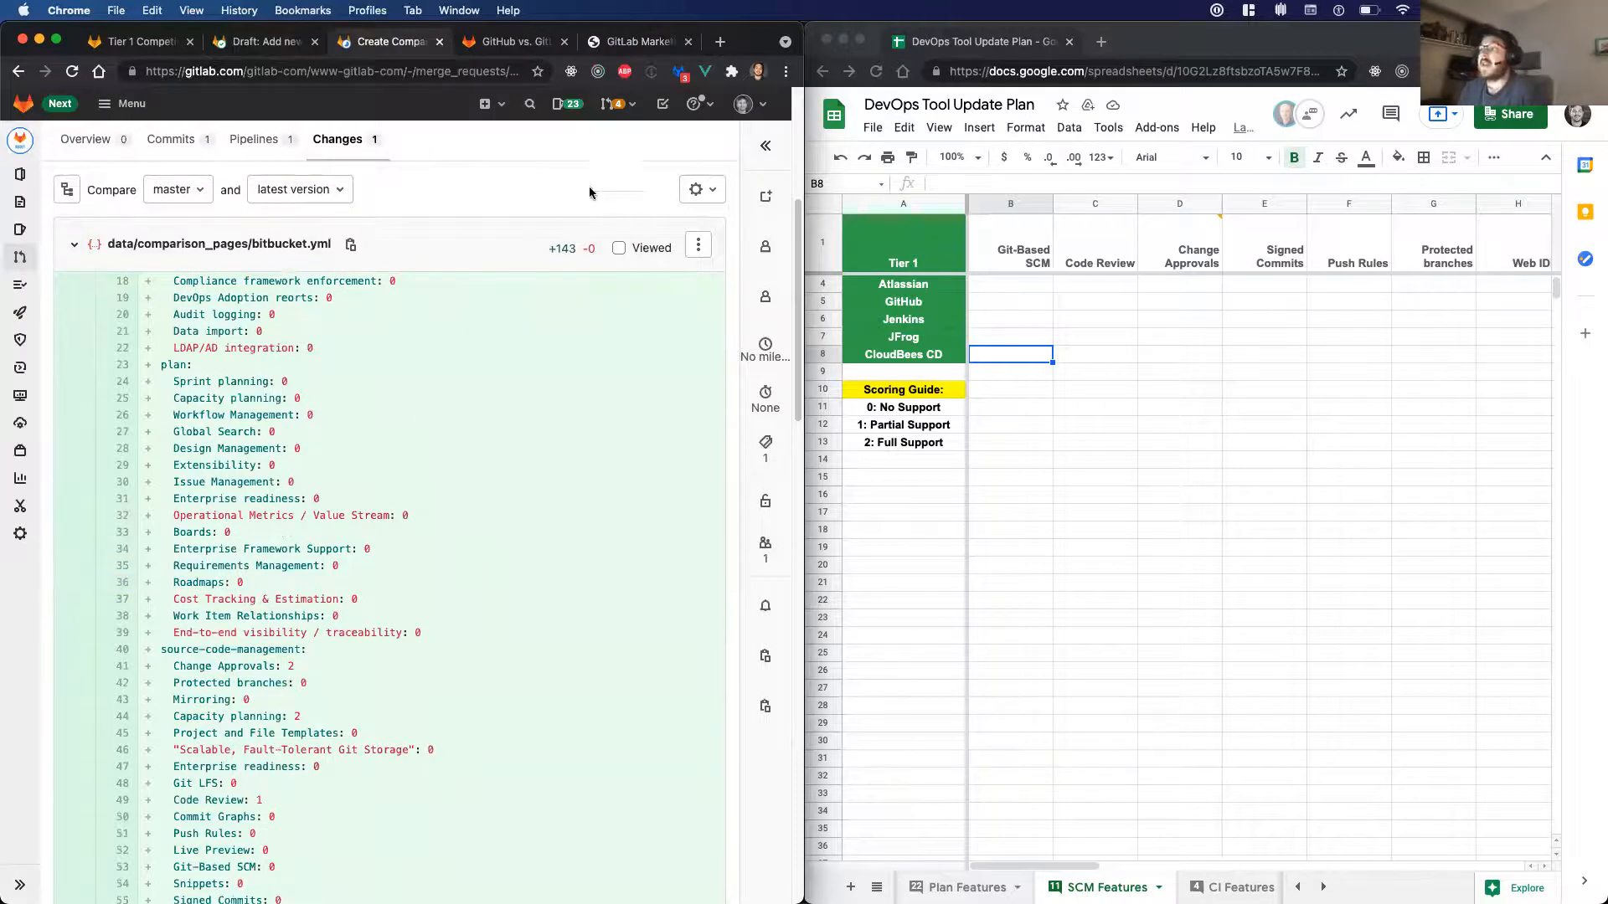
# - Revisit the CMS Comparison Pages list and the overview of the 'Draft: Add new comparison infographic component' merge request
pyautogui.click(626, 42)
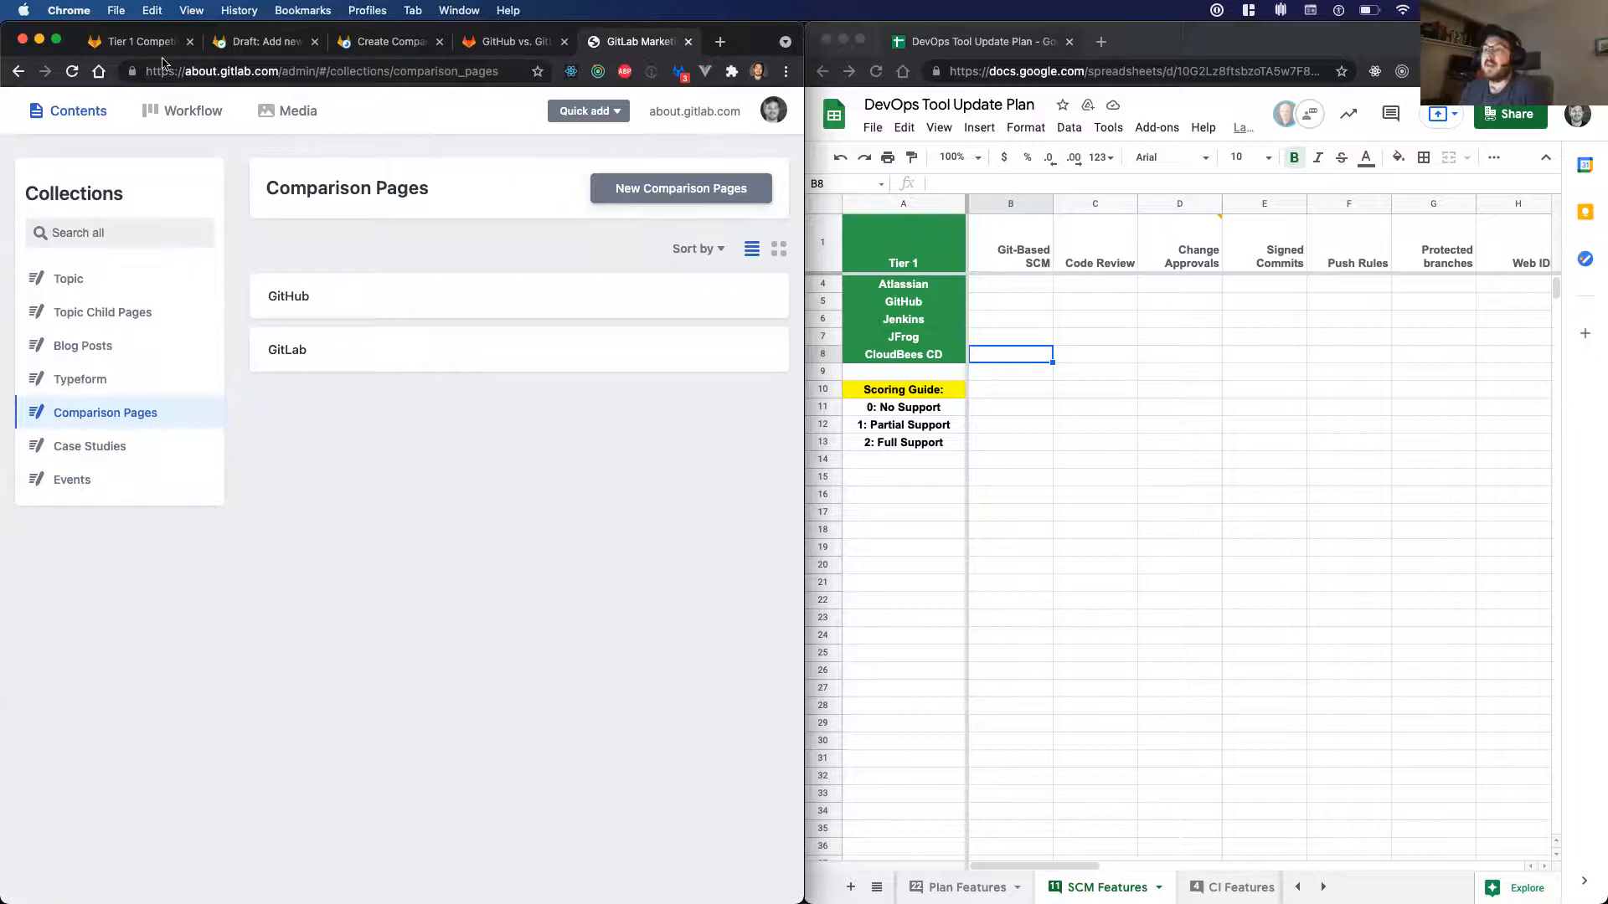
pyautogui.click(251, 42)
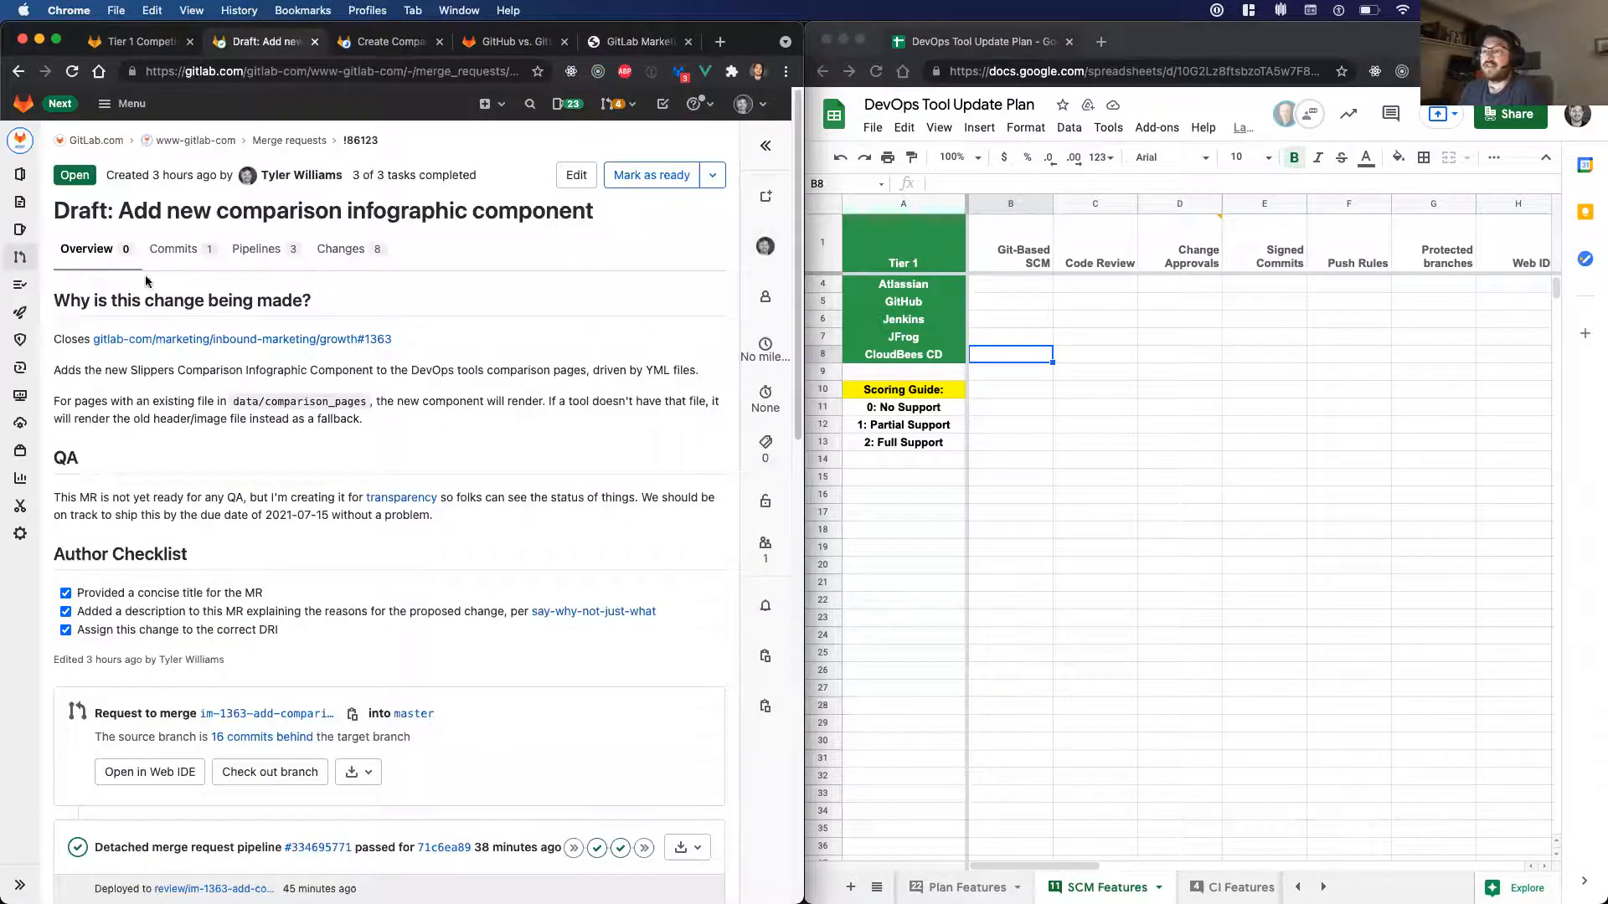
pyautogui.scroll(-5, 434, 604)
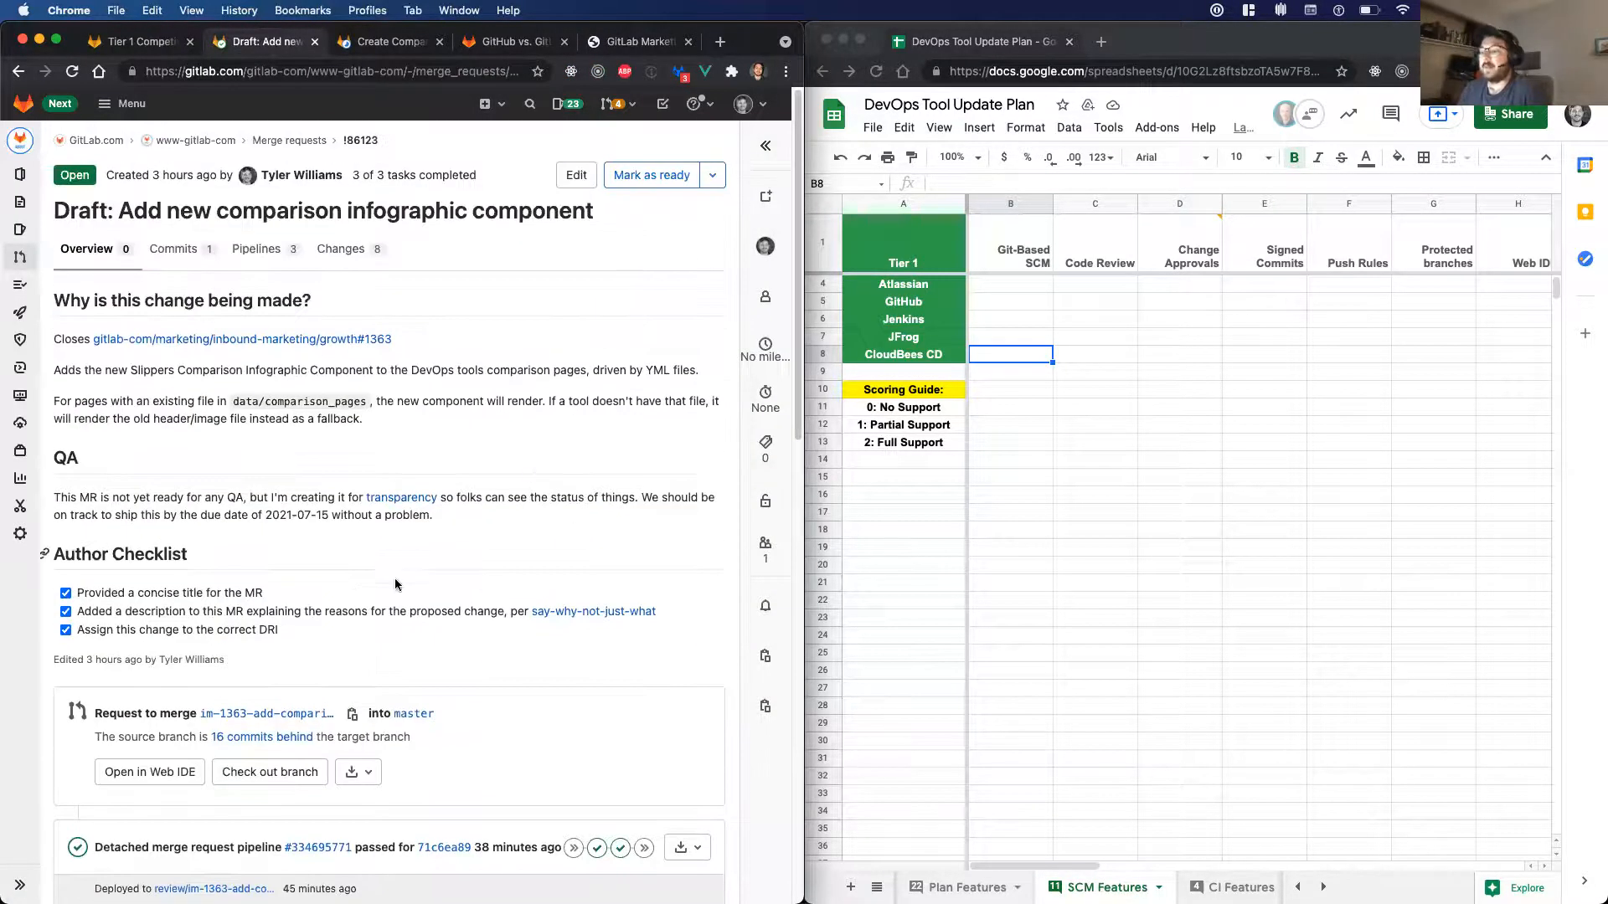